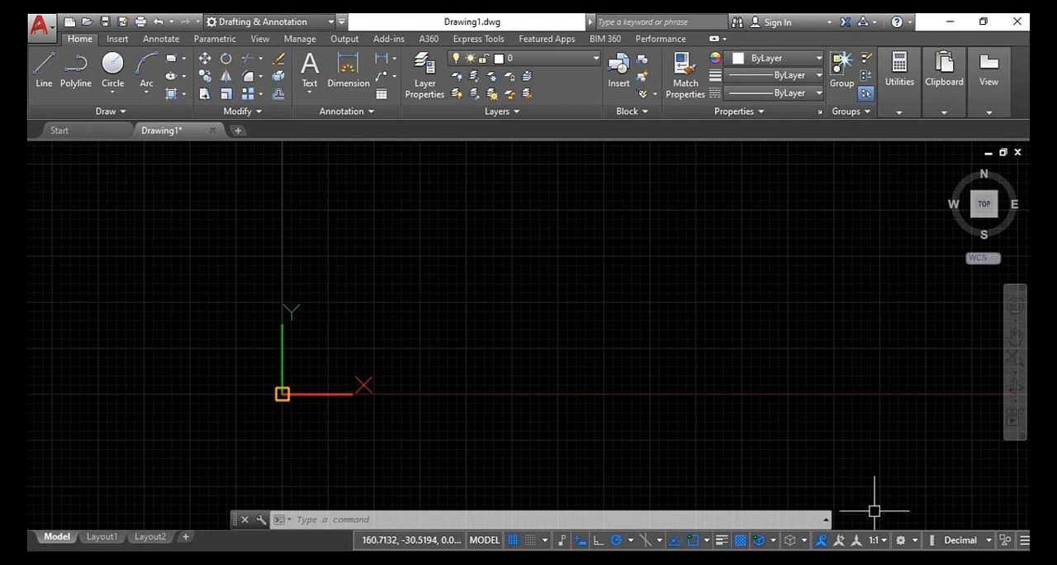
- Switch to Photos and browse the reference images, comparing the plain edge, chamfer and fillet shapes
mouse_move(875, 551)
click(687, 491)
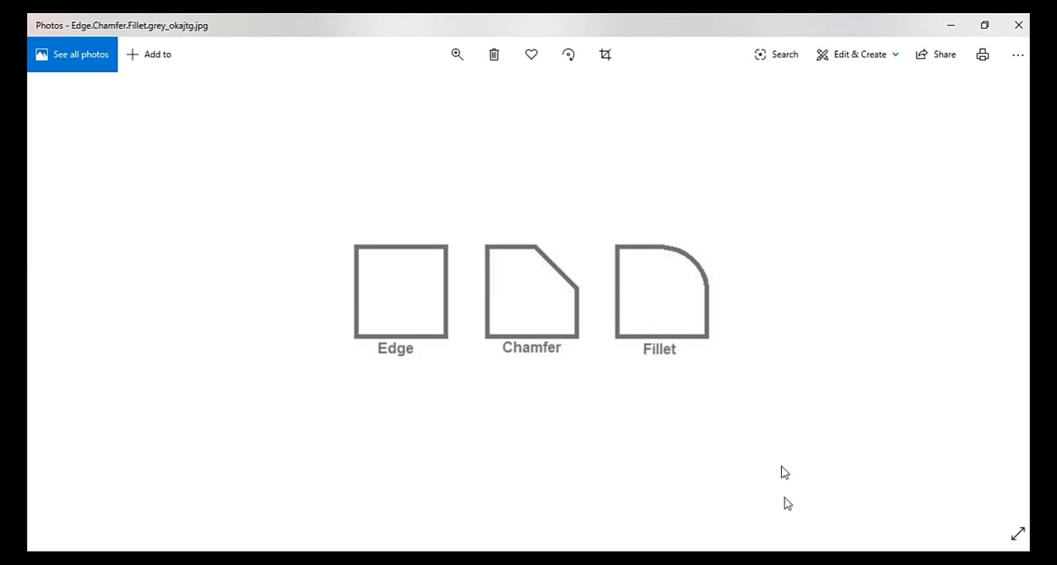
click(824, 516)
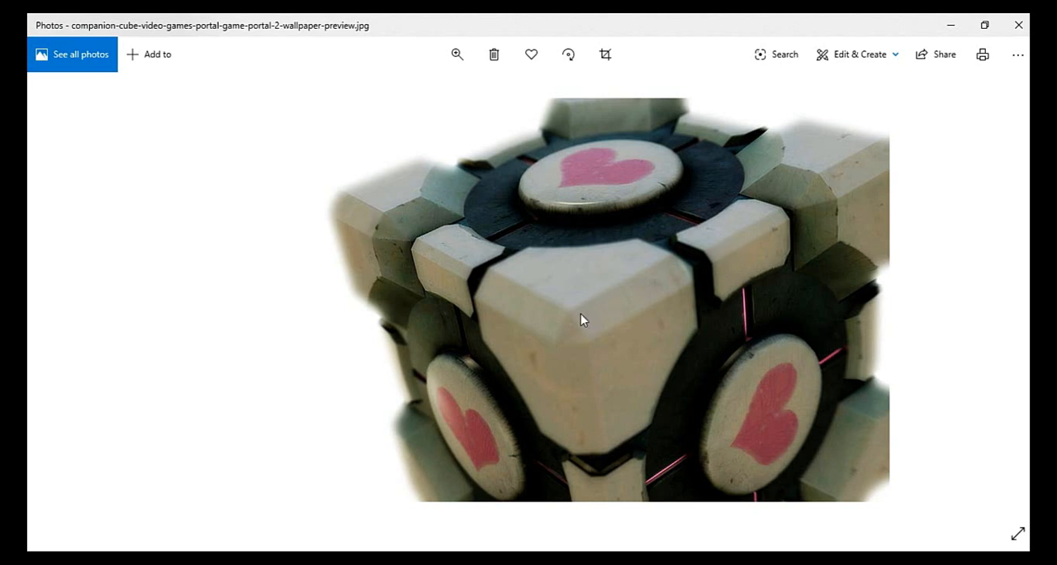
click(1010, 313)
click(1001, 307)
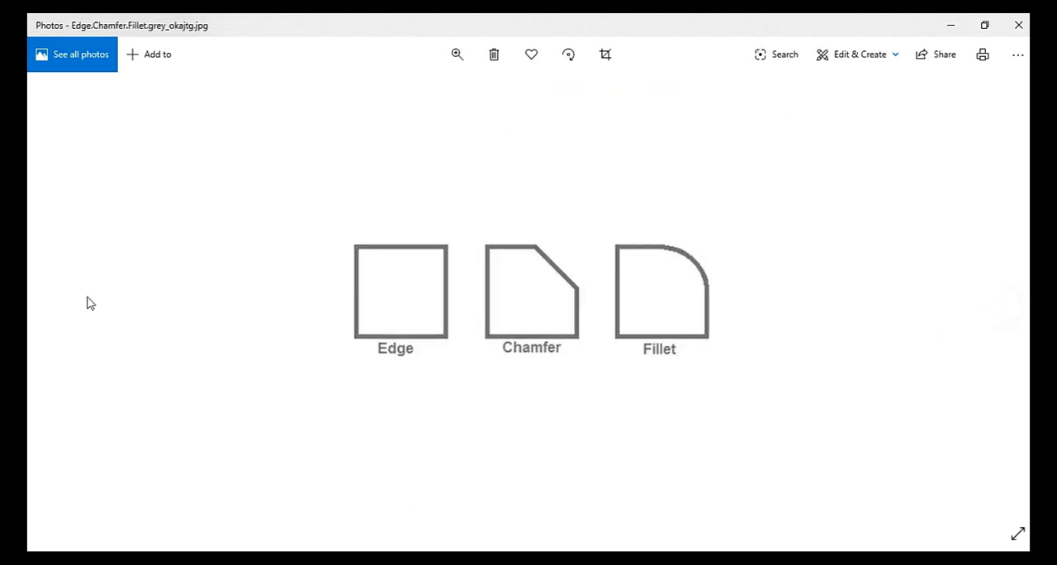
- Examine the rounded corners of the phone in the reference image 61W+bWbDwML._SY606_.jpg
click(59, 305)
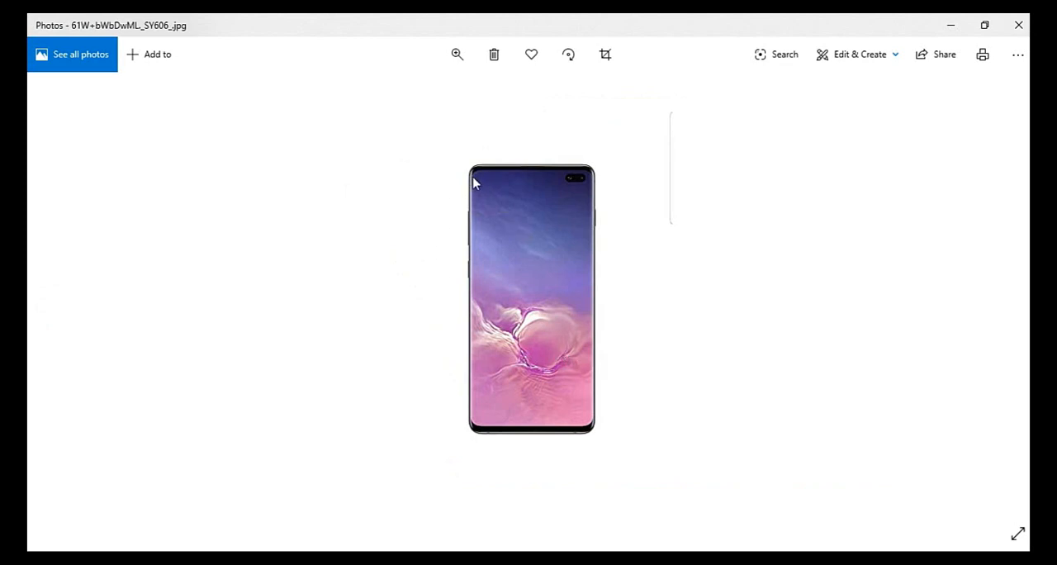
scroll(478, 186, up, 6)
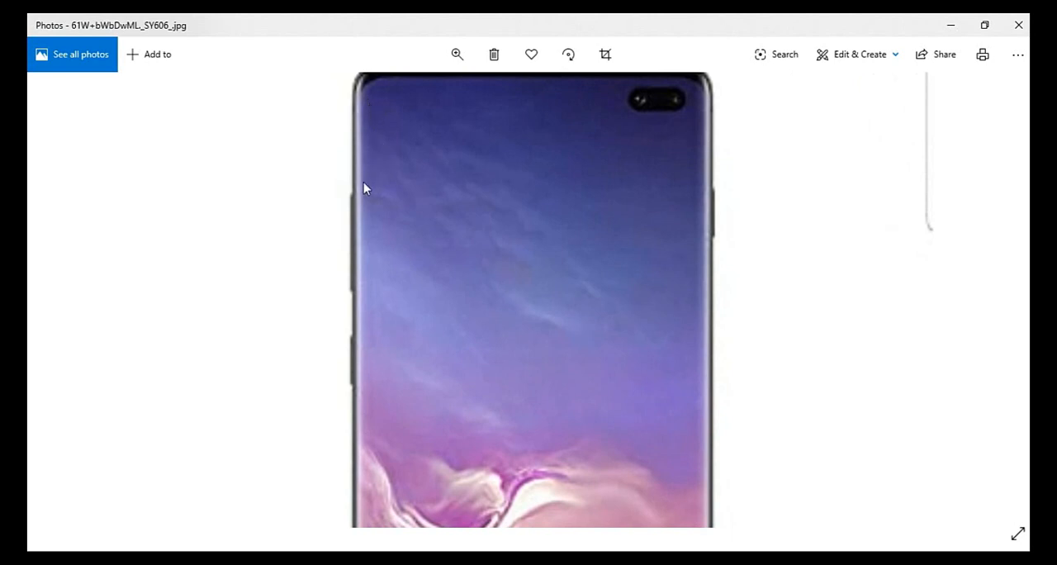
scroll(386, 143, down, 1)
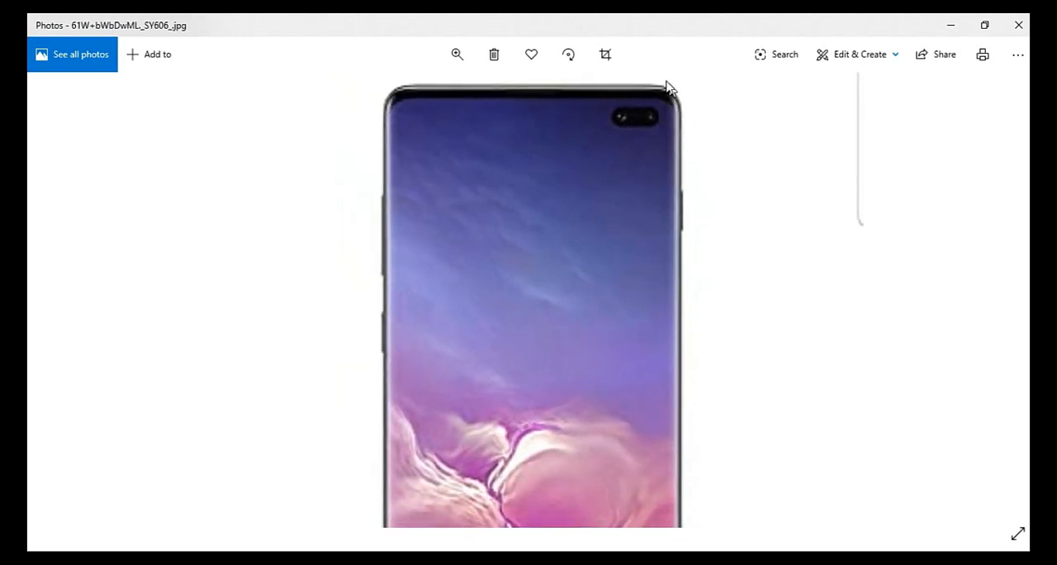
scroll(662, 175, down, 1)
scroll(661, 175, down, 1)
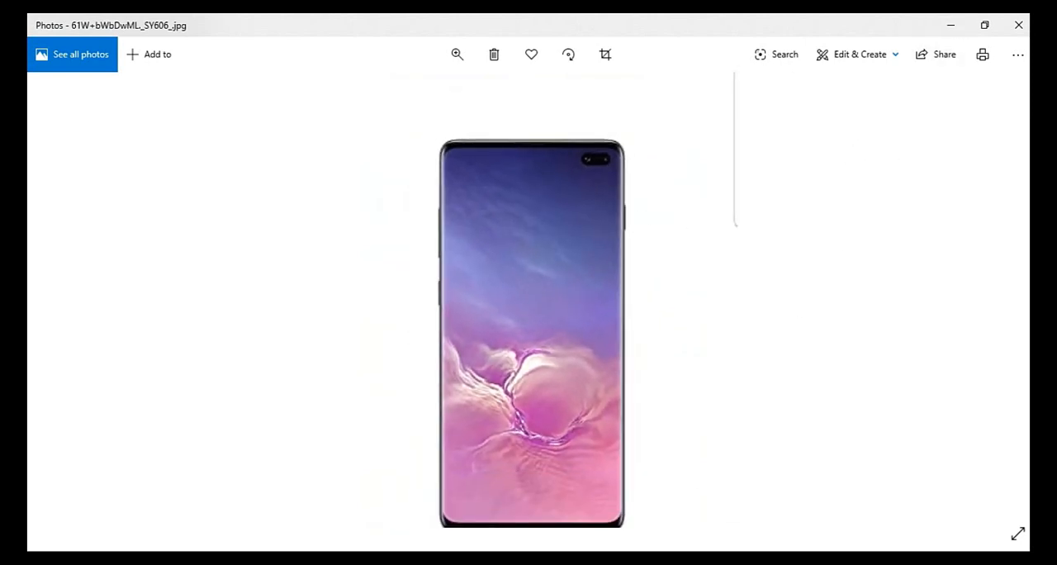
- Switch back to AutoCAD and draw six connected lines near the origin: about 43 up, 33 right, 44 down, 27 right, 37 up, and right
click(613, 559)
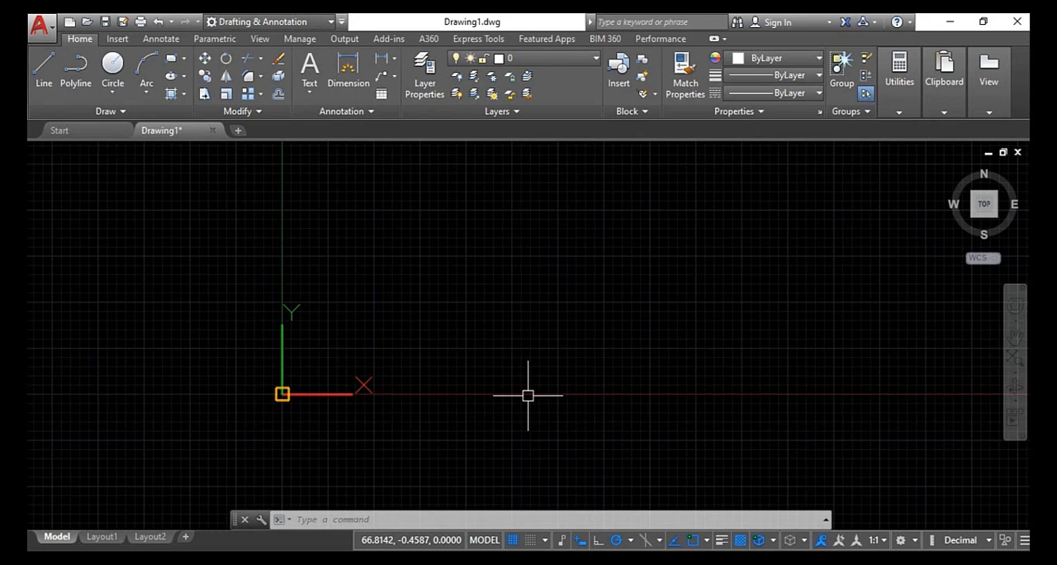
key(Escape)
key(Escape)
key(Escape)
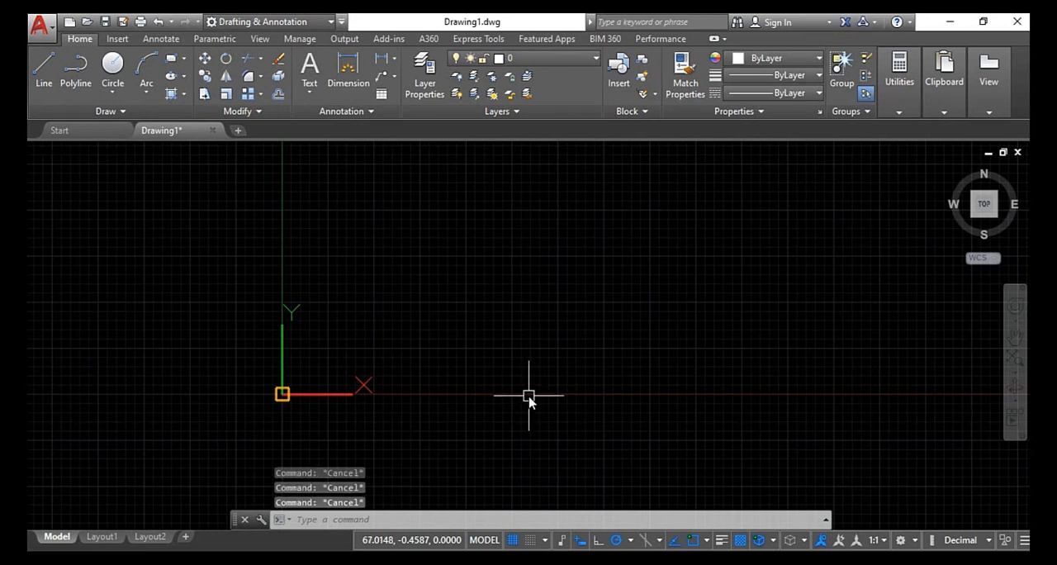
text(l)
key(Return)
click(354, 328)
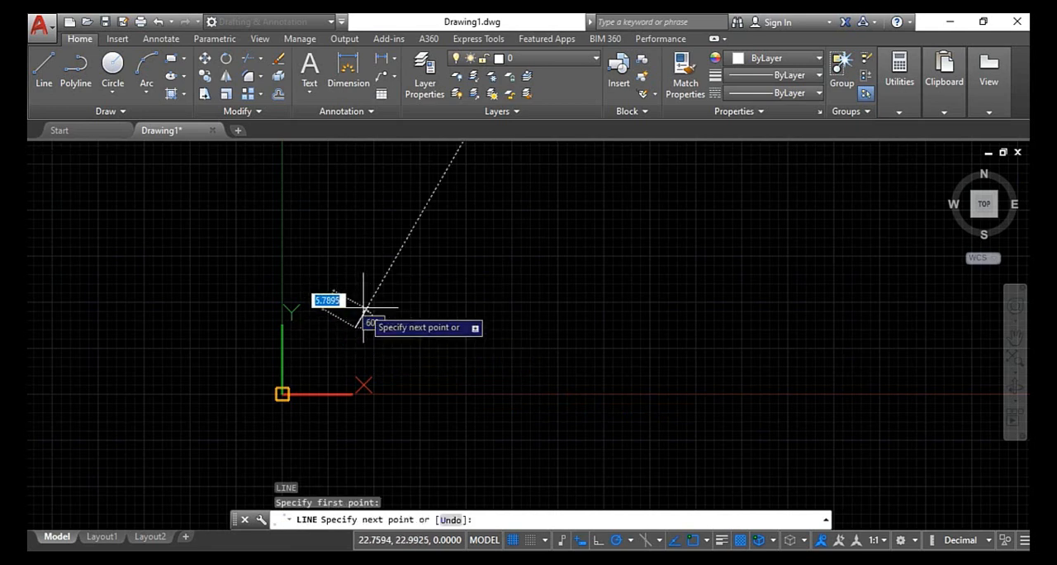
click(355, 169)
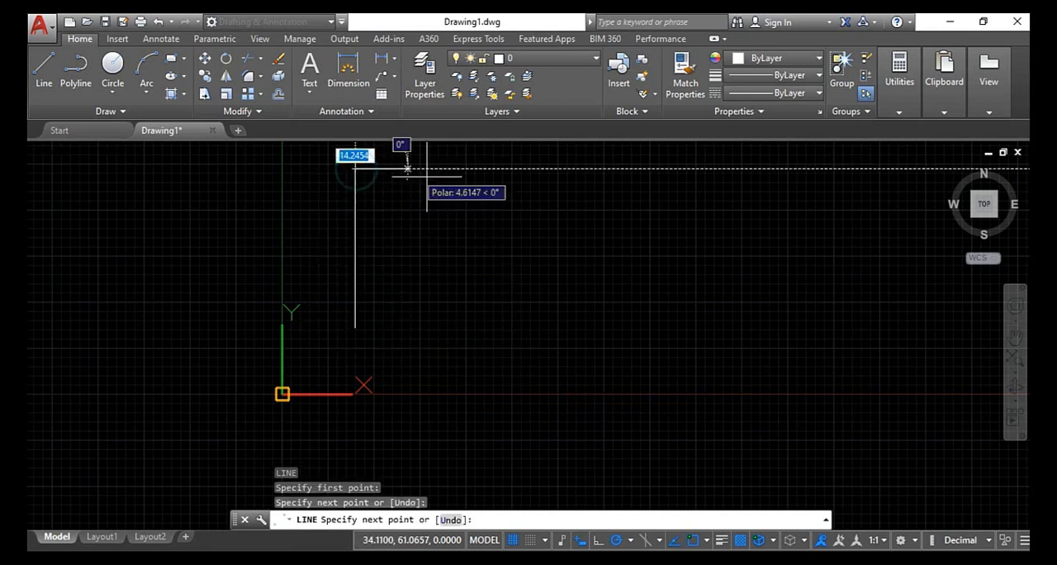
click(474, 168)
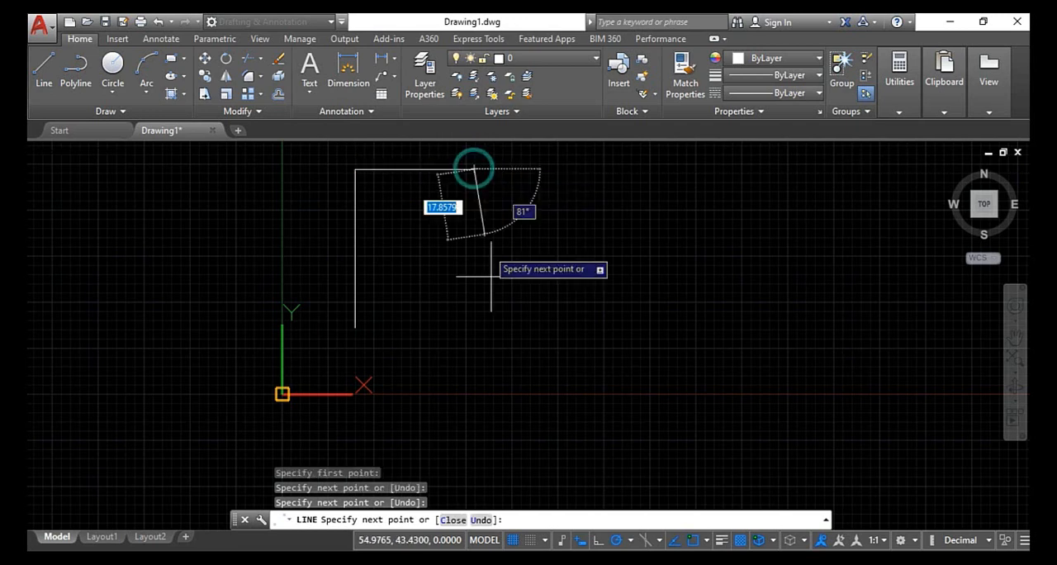
click(475, 333)
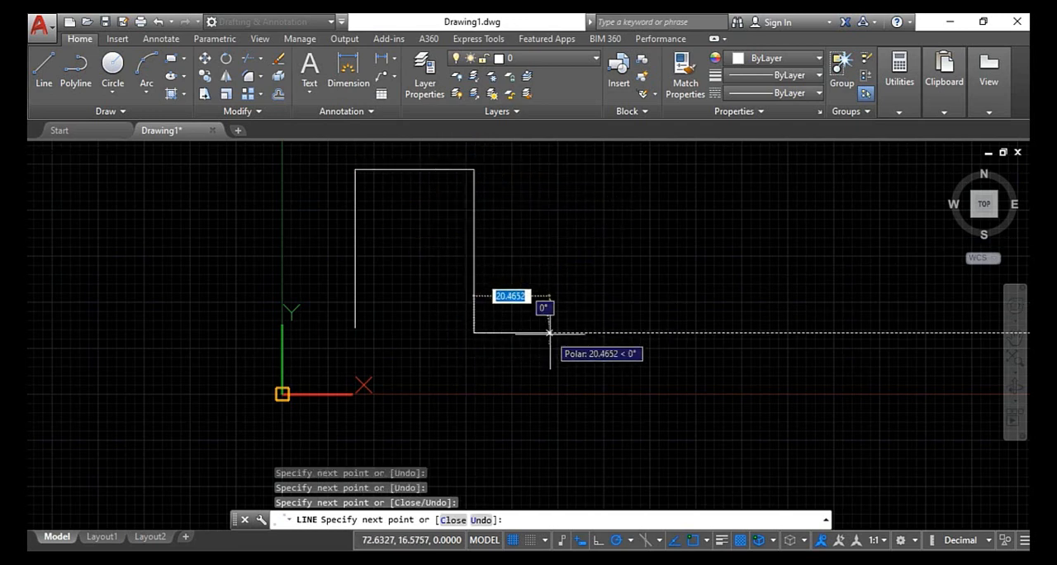
click(574, 332)
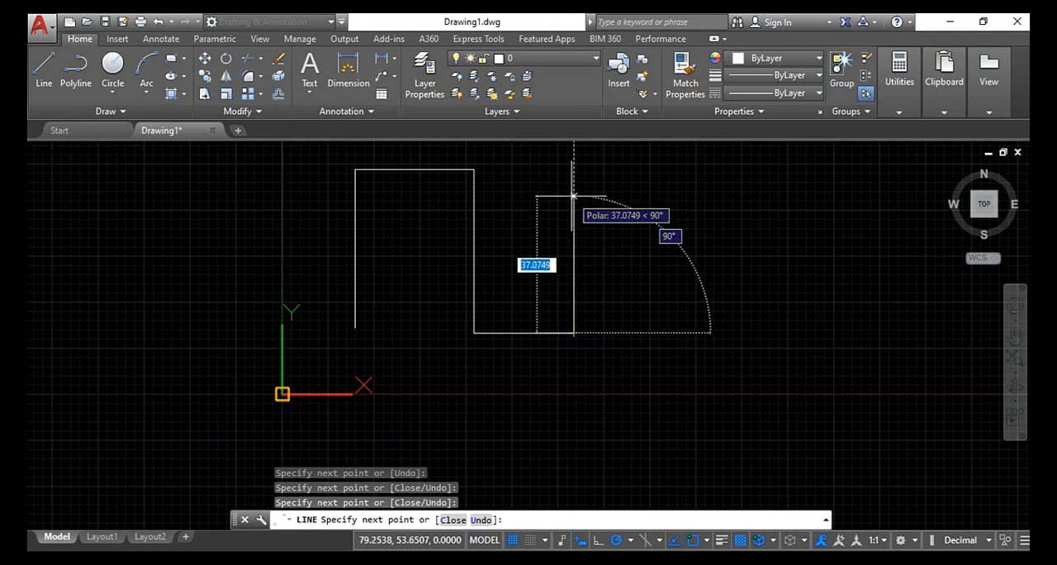
click(574, 196)
click(660, 197)
key(Escape)
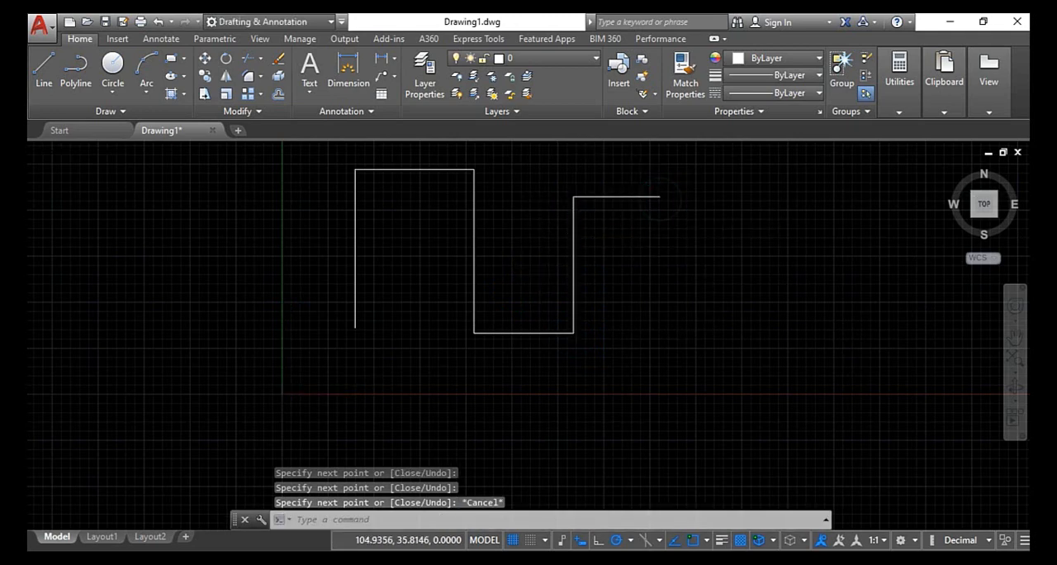
- Draw a four-segment zigzag polyline beside the stepped line chain, starting near the X axis
scroll(665, 262, down, 6)
middle_drag(679, 294, 505, 316)
click(83, 77)
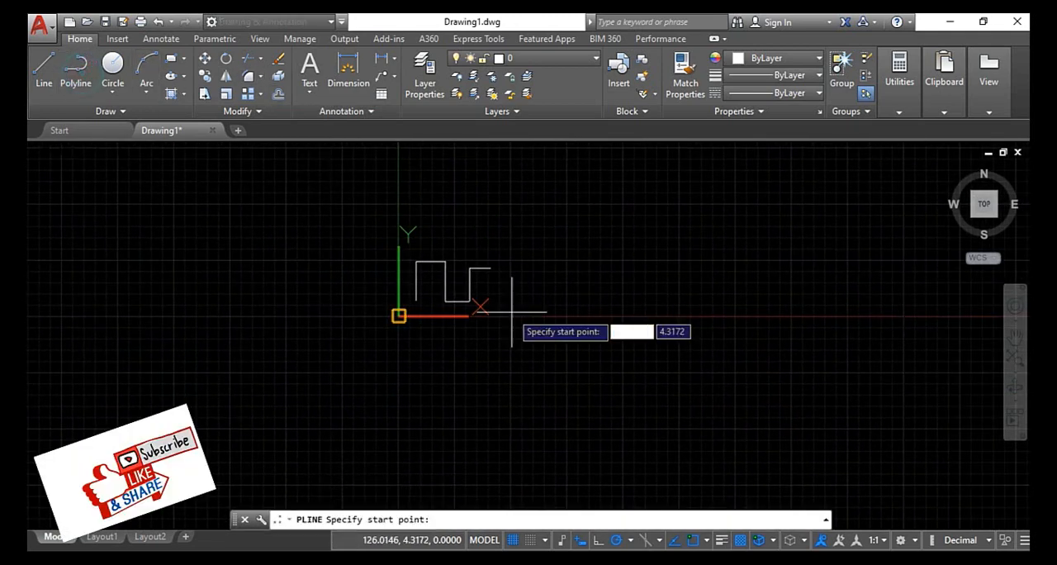
click(518, 315)
click(614, 230)
click(726, 300)
click(833, 240)
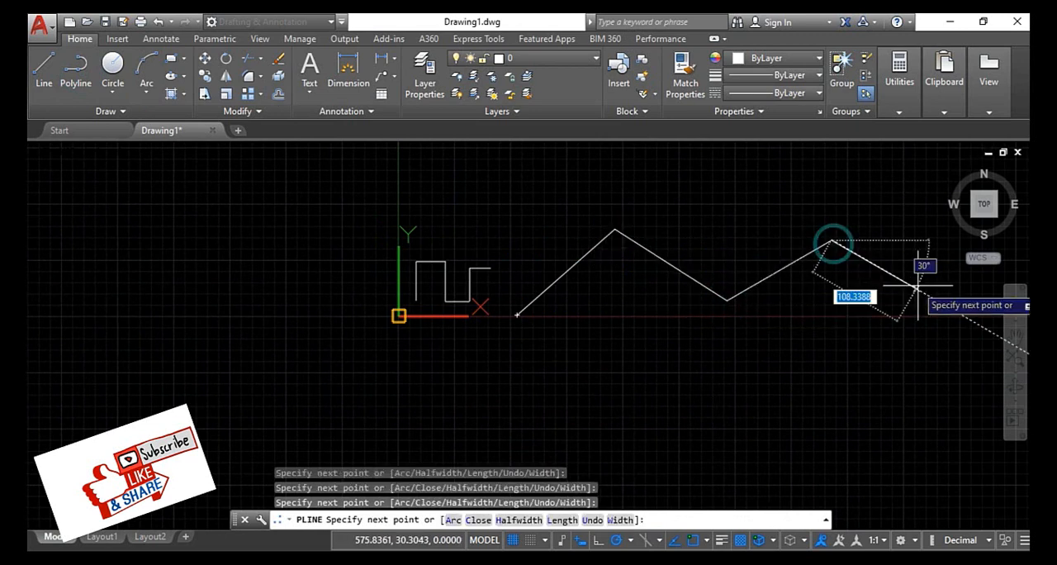
click(916, 289)
key(Escape)
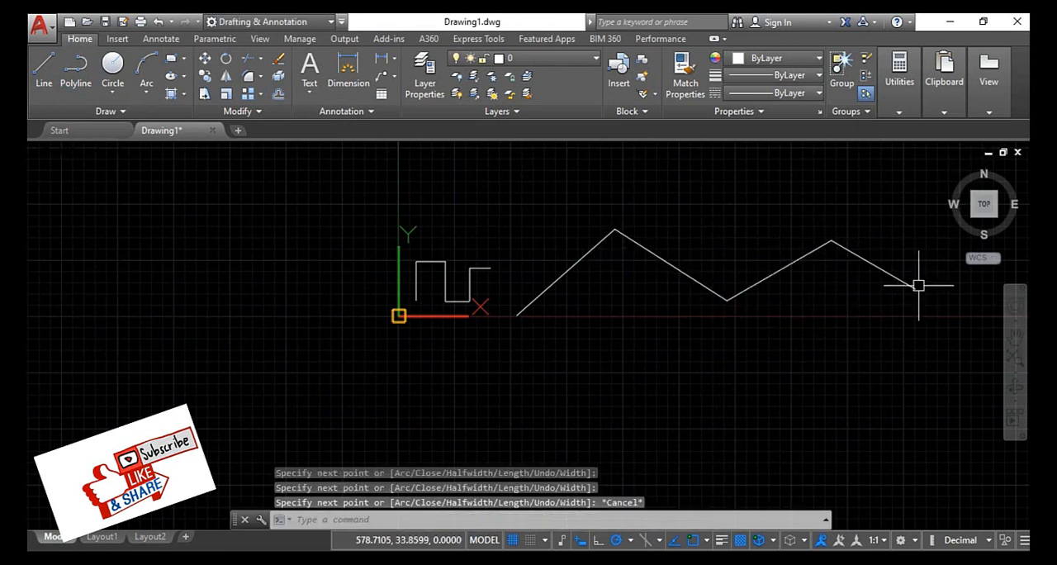
- Draw a zigzag of four connected individual lines below the polyline
click(38, 83)
click(541, 401)
click(588, 371)
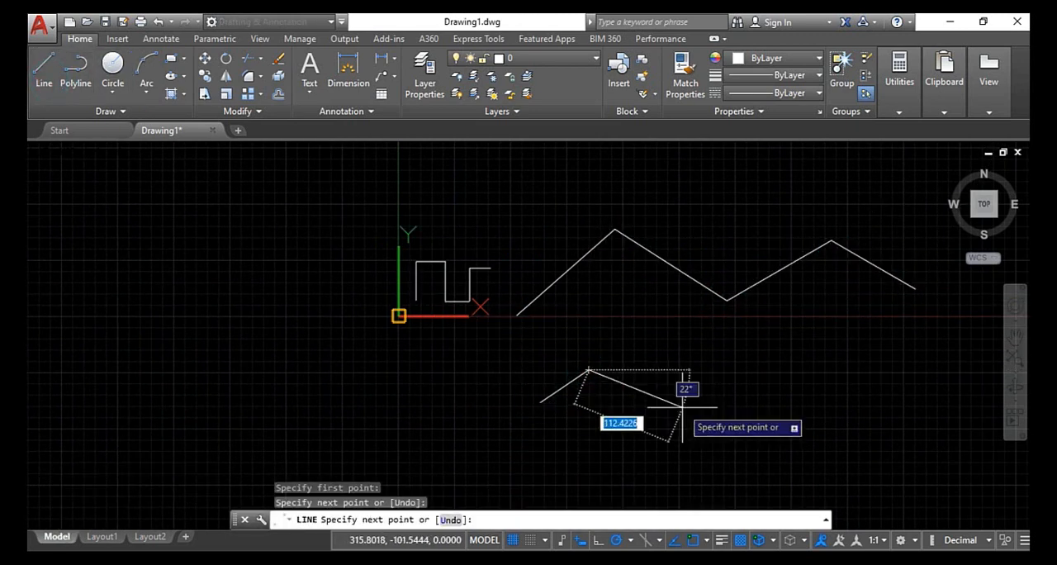
click(685, 407)
click(759, 376)
click(842, 415)
key(Escape)
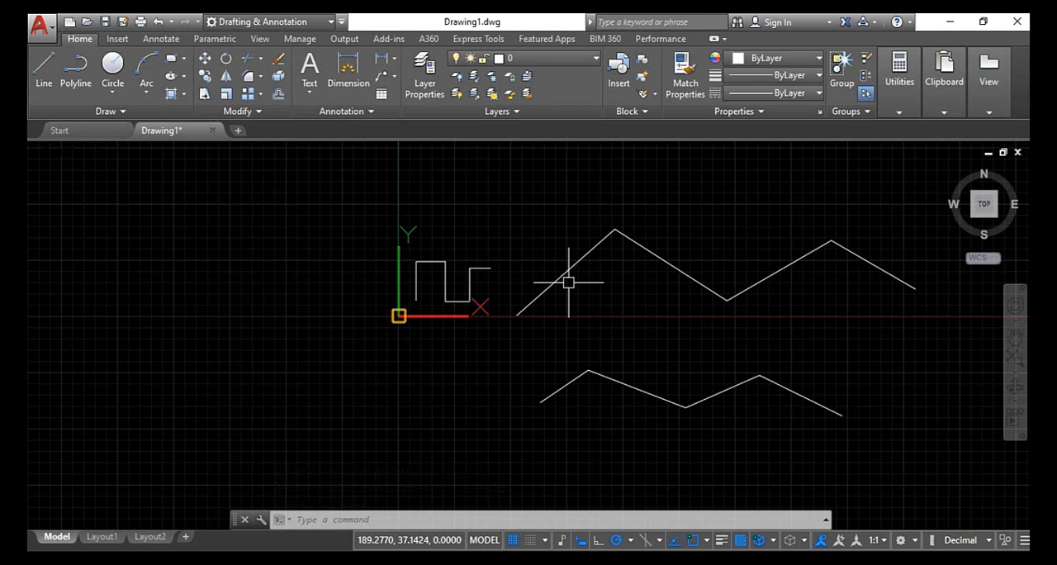
text(F)
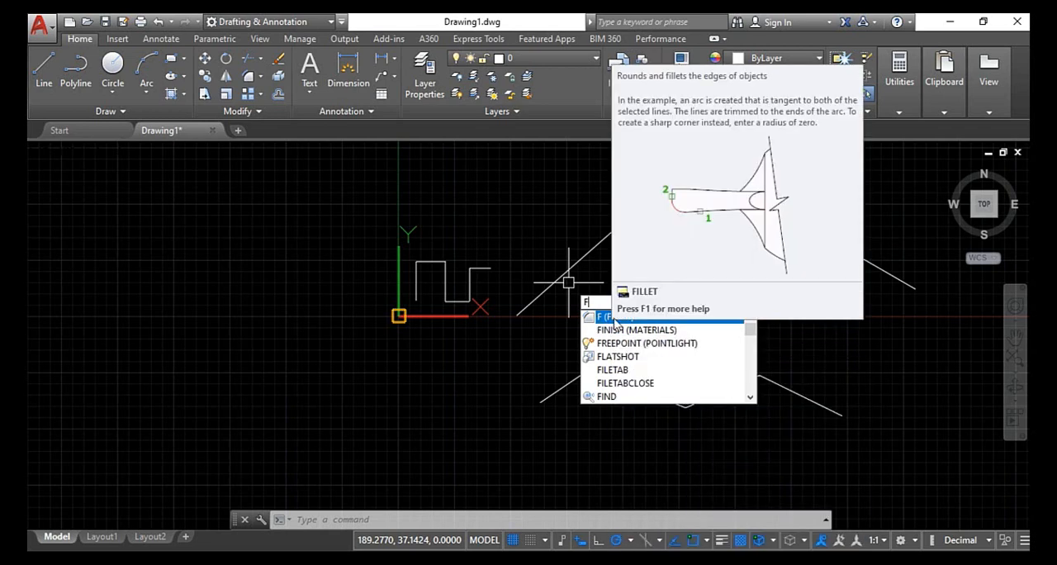
key(Escape)
key(Escape)
key(Escape)
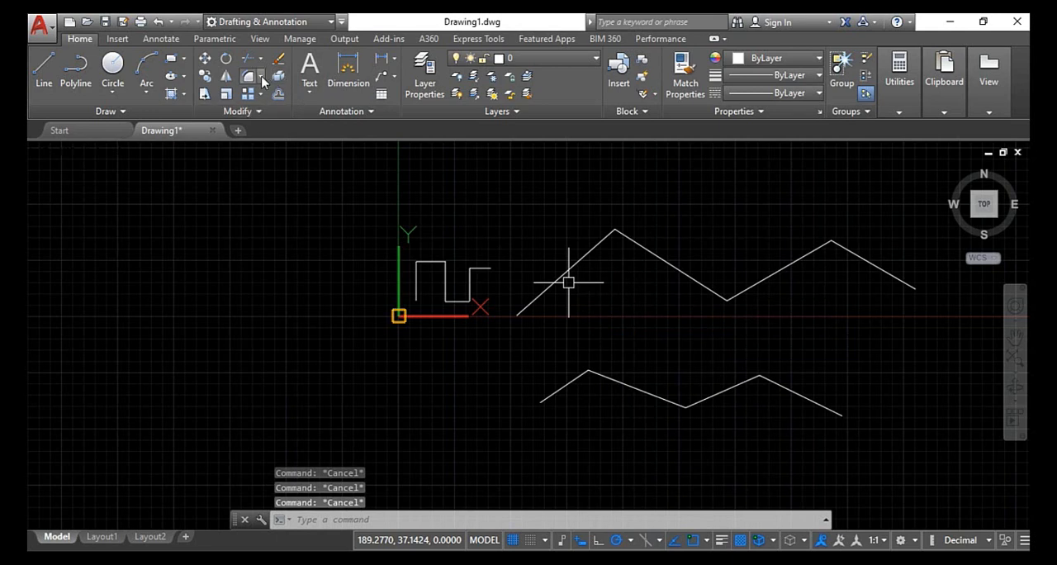
click(261, 76)
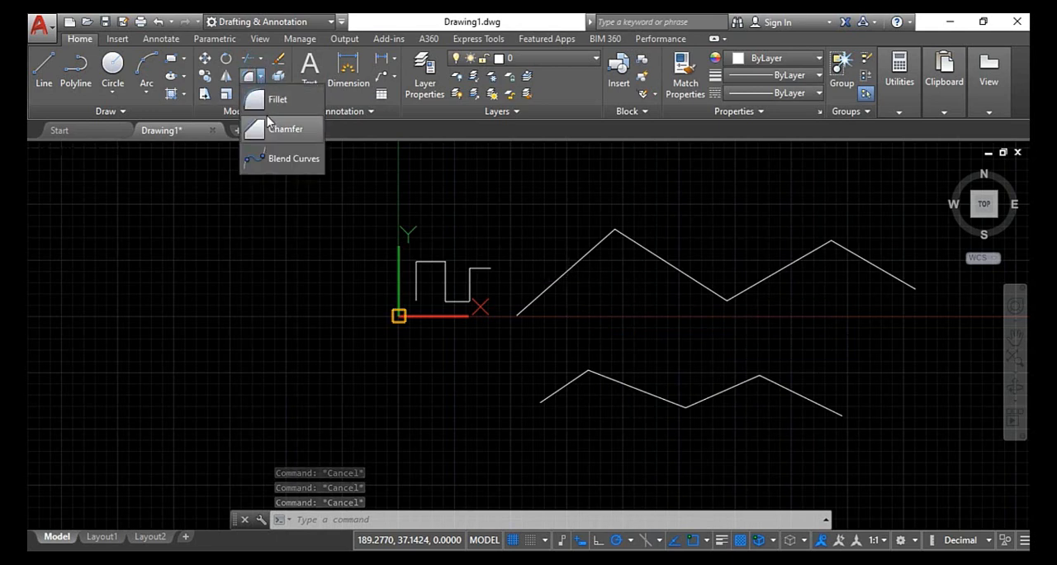
- Search the commands for "fi", start Fillet and set the fillet radius to 5
click(54, 33)
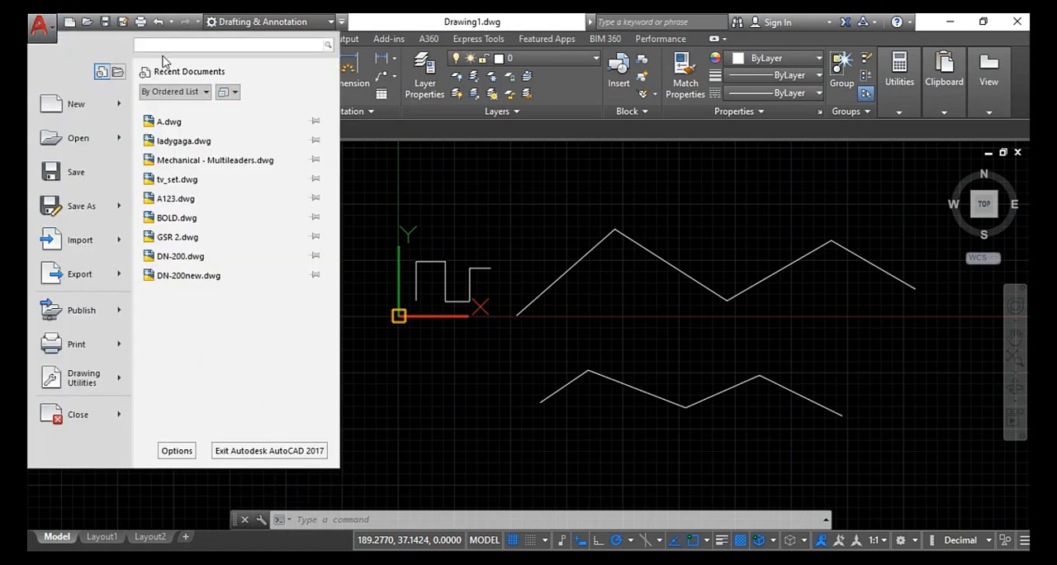
click(163, 47)
text(fi)
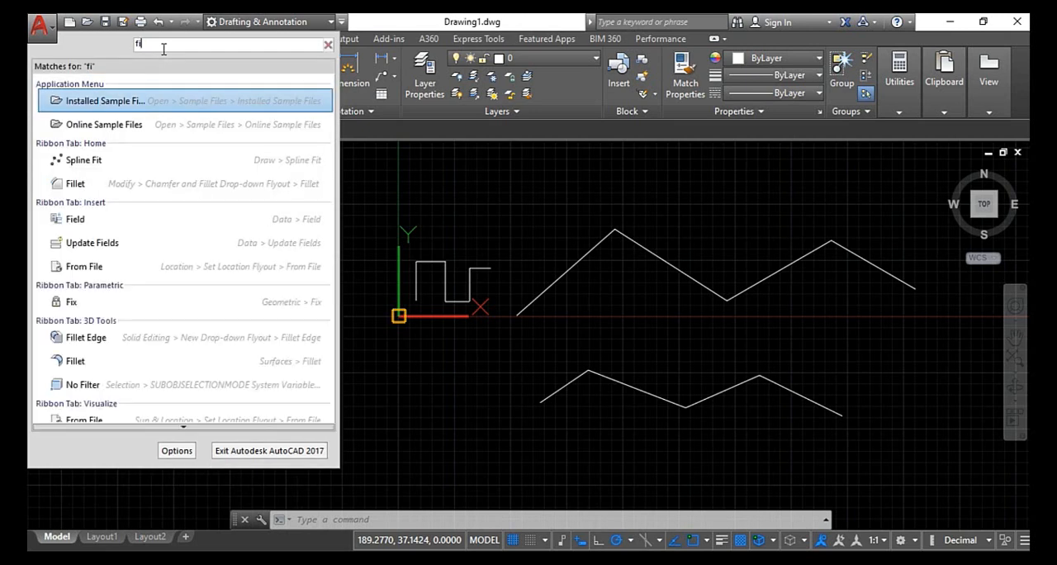
click(76, 184)
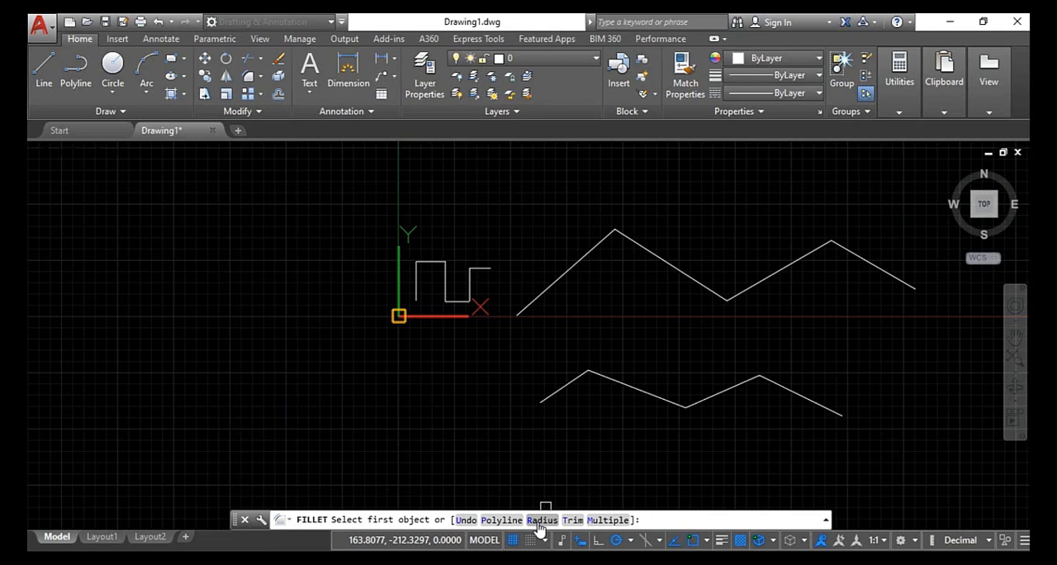
scroll(458, 231, up, 5)
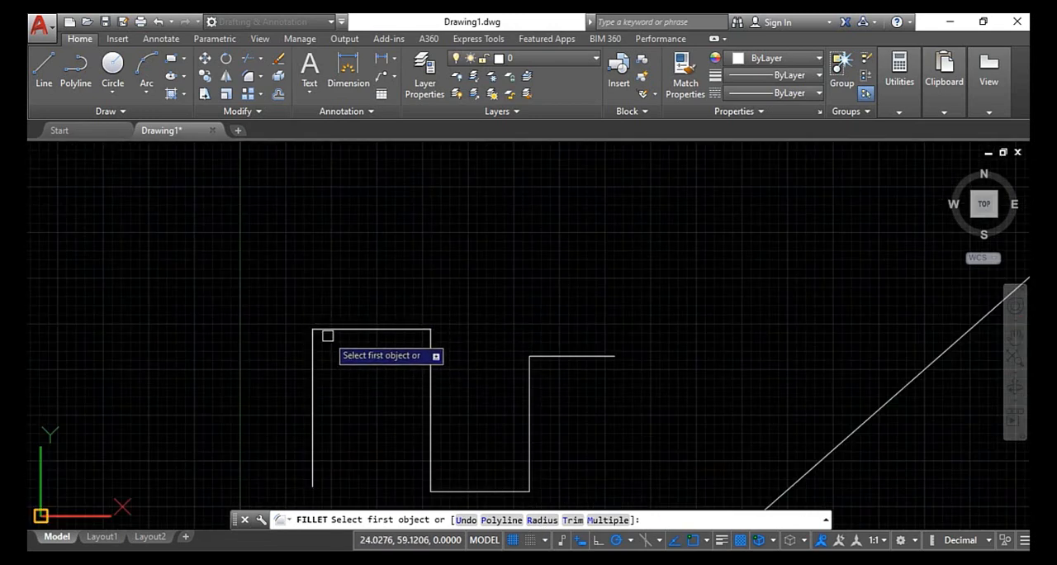
scroll(417, 360, down, 2)
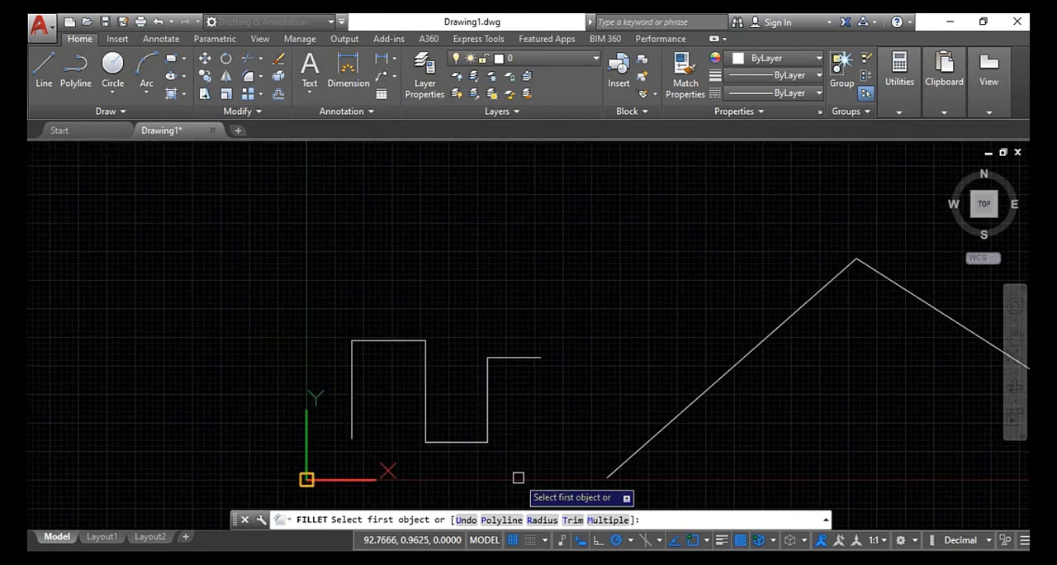
click(544, 519)
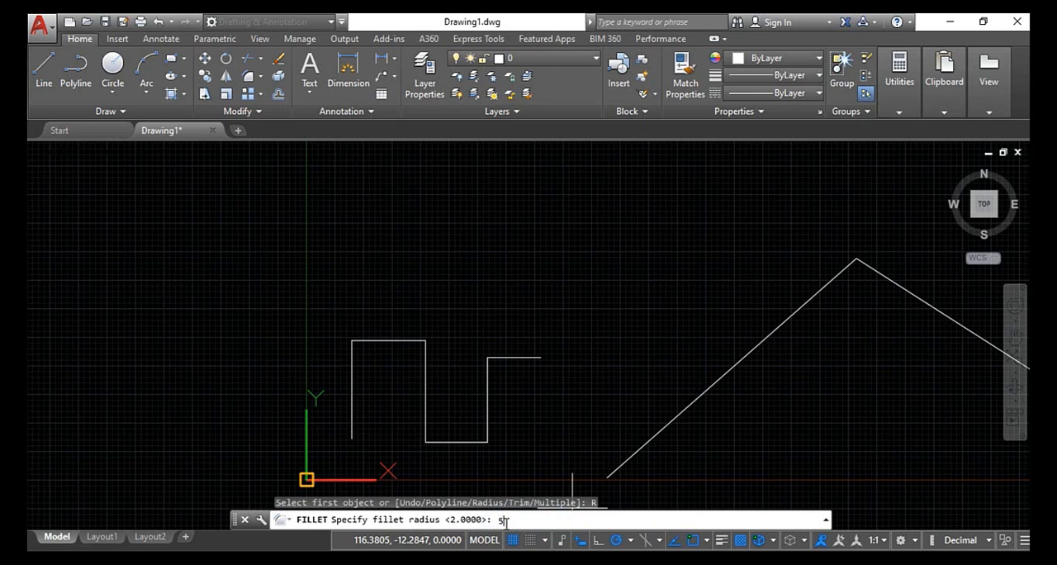
key(Return)
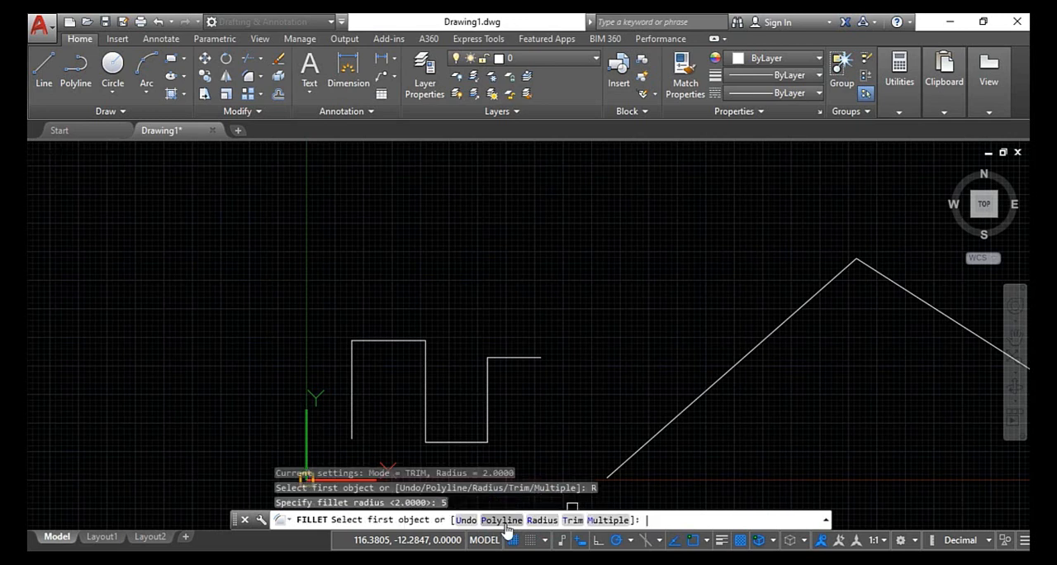
- Fillet the upper-left corner of the stepped line chain between its first vertical line and the adjoining horizontal line
scroll(369, 378, up, 4)
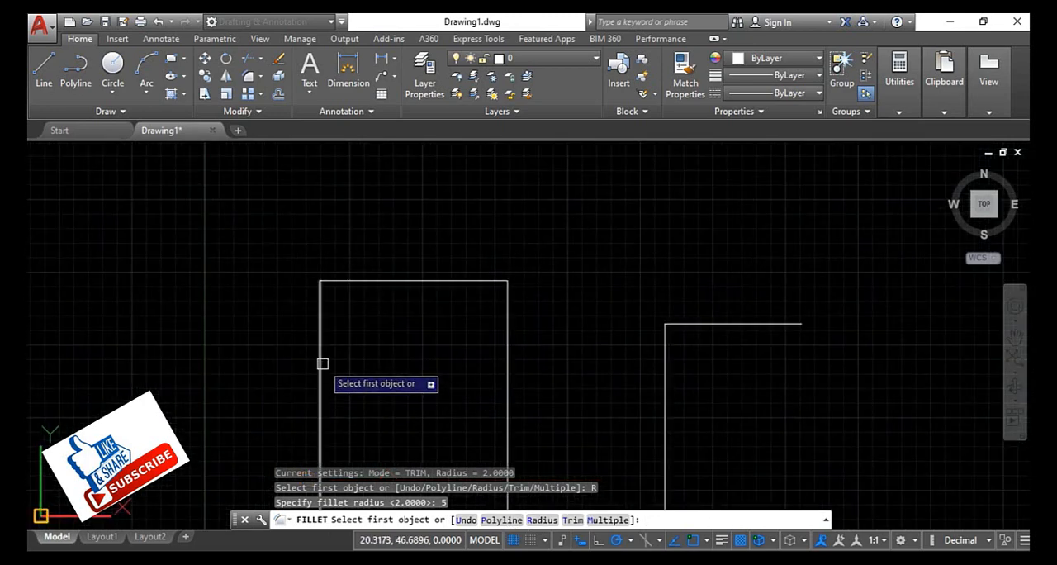
click(323, 364)
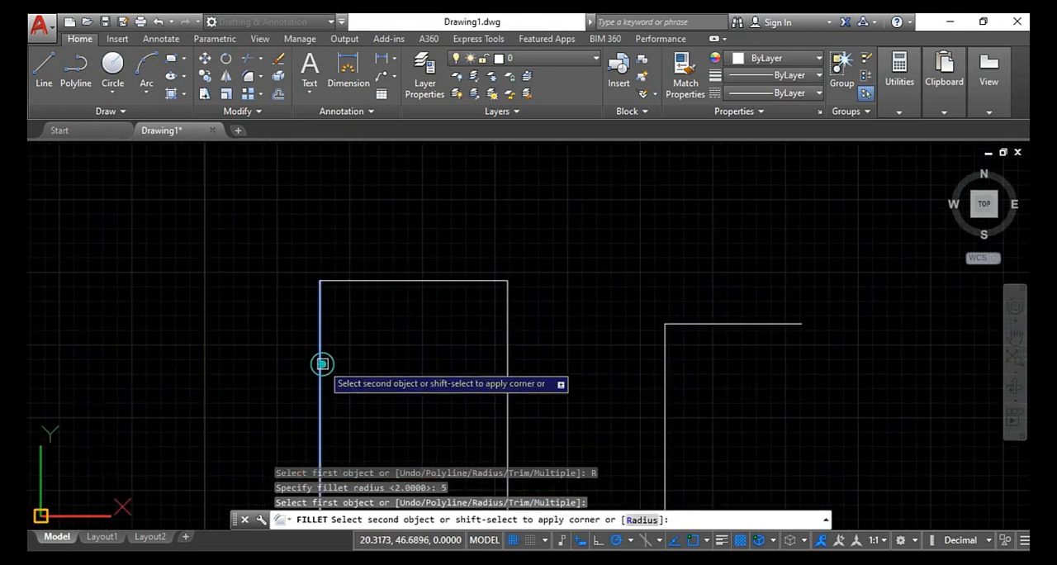
click(363, 282)
scroll(355, 286, up, 3)
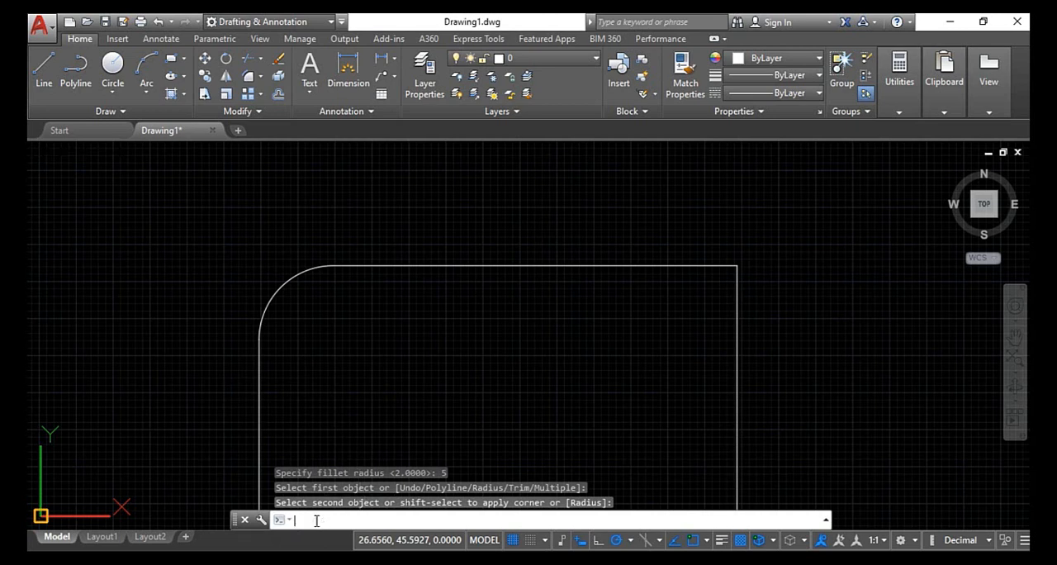
- Restart Fillet with radius 5 and the Multiple option, and round the upper-right corner of the first raised section of the stepped lines
key(Return)
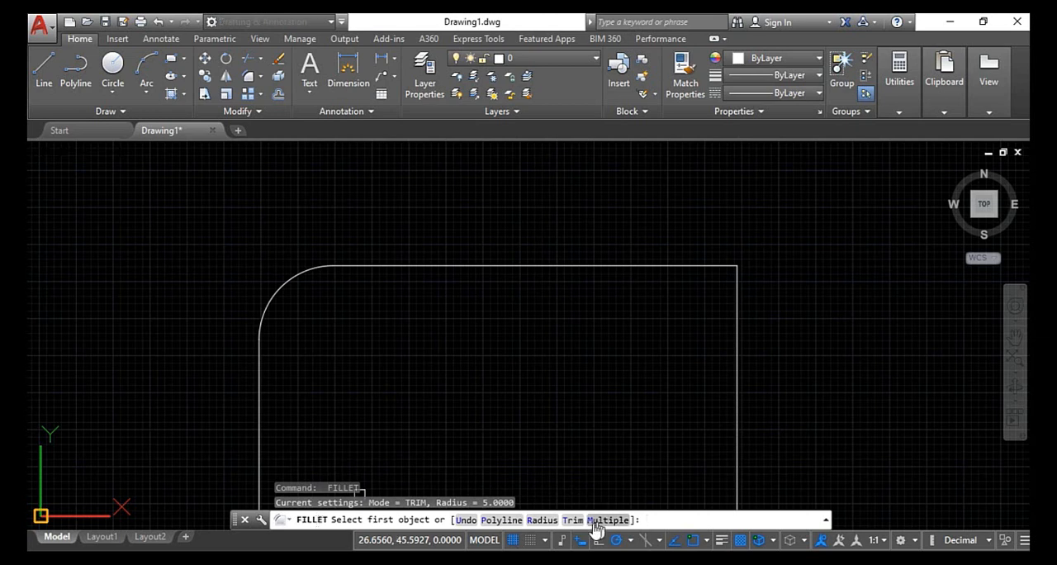
click(542, 520)
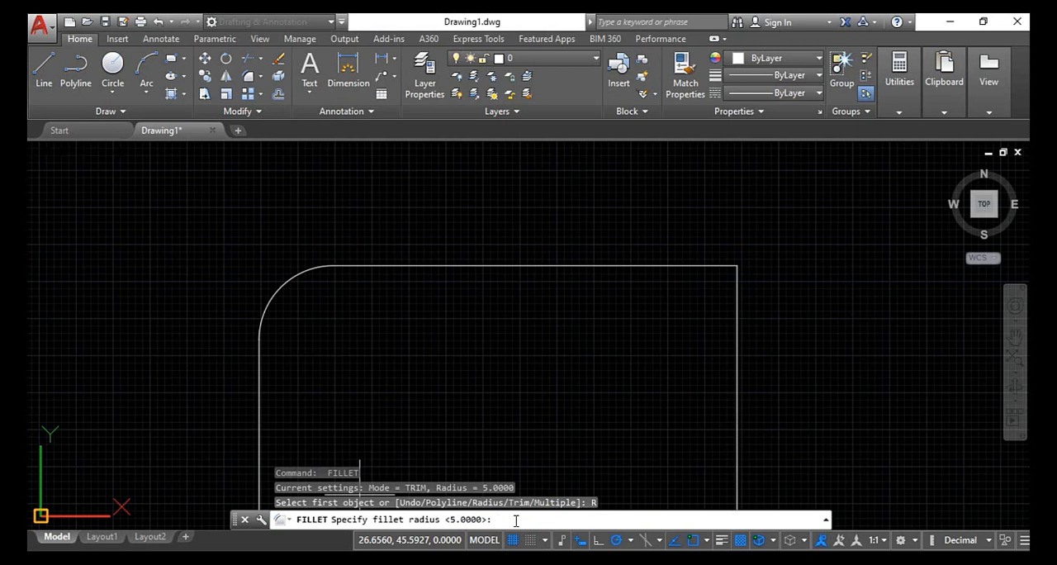
key(Return)
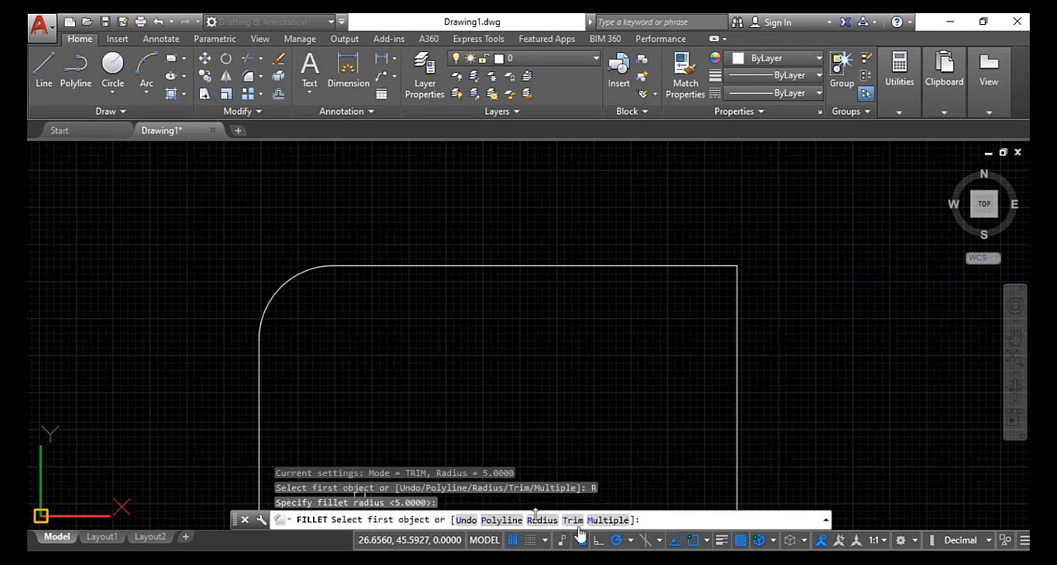
click(607, 520)
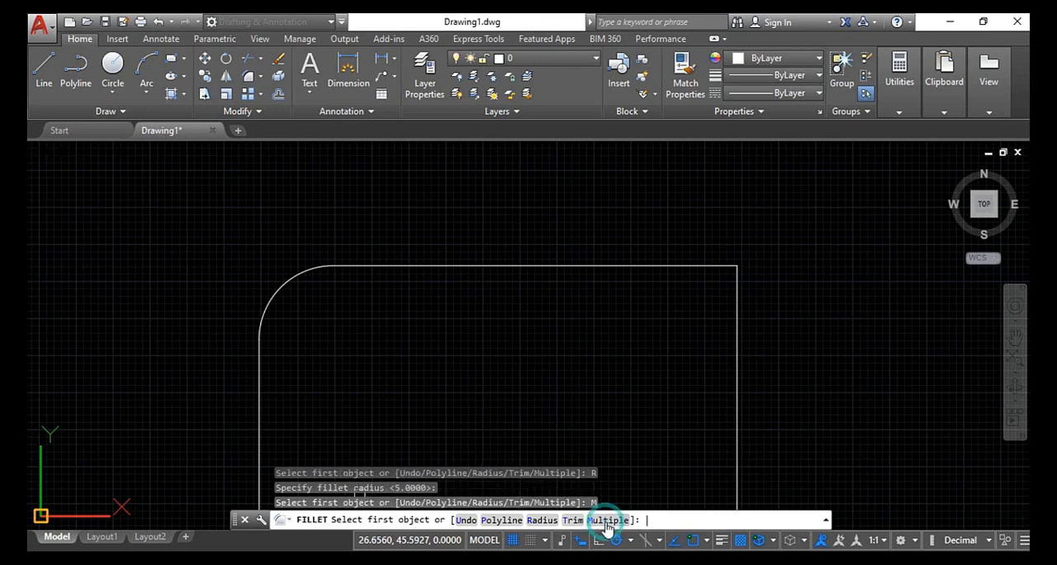
click(667, 267)
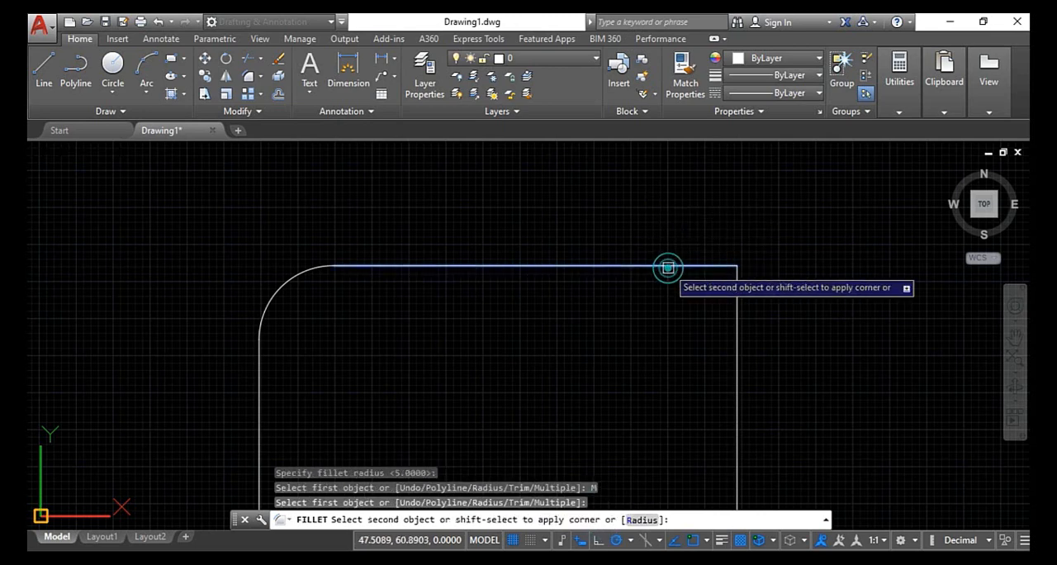
click(737, 300)
- Fillet both lower corners of the stepped line chain's U-shaped dip
scroll(734, 318, down, 4)
middle_drag(743, 369, 456, 196)
click(453, 237)
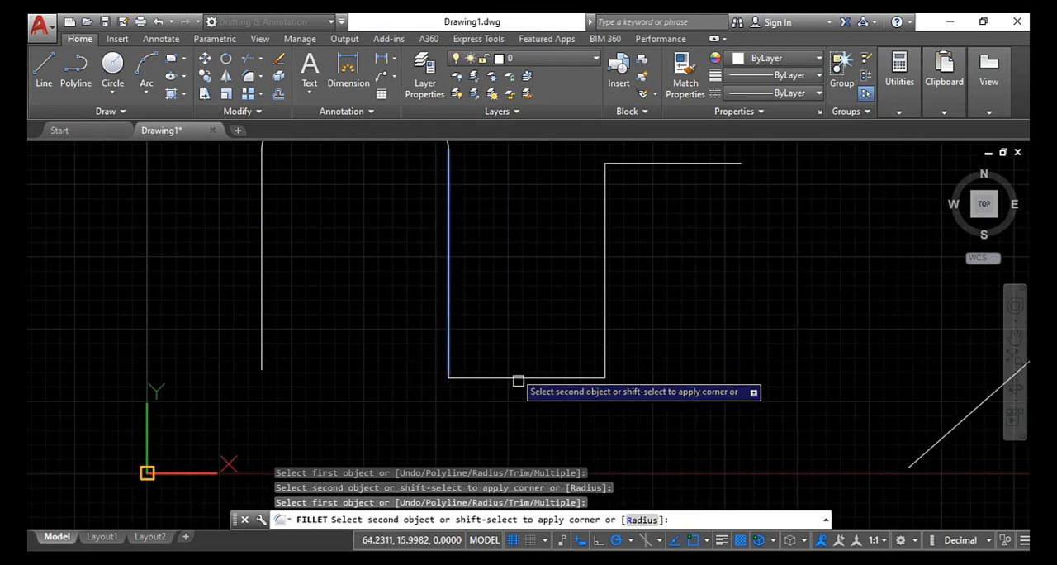
click(517, 377)
scroll(537, 380, up, 2)
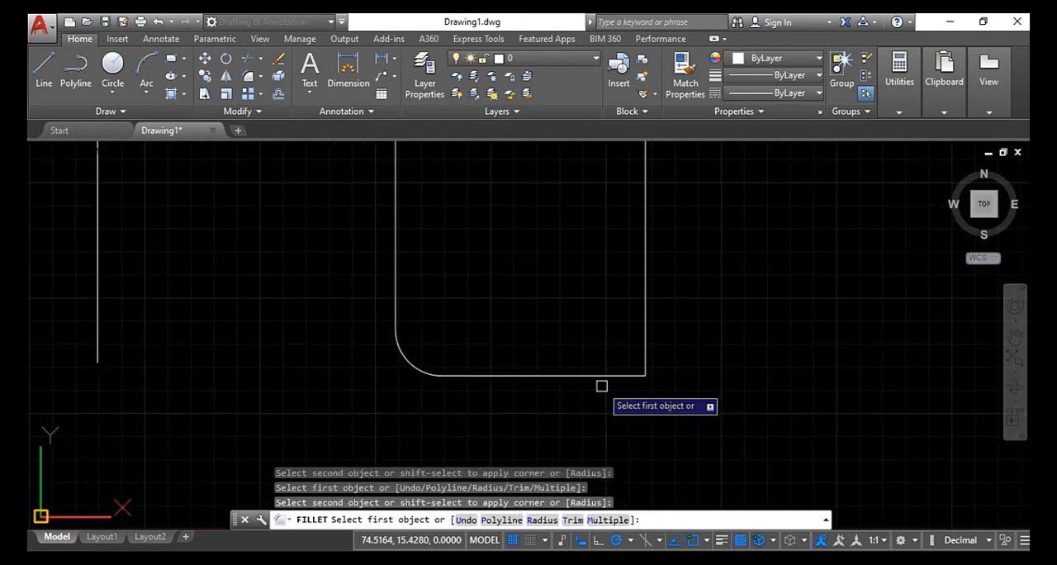
click(600, 376)
click(648, 322)
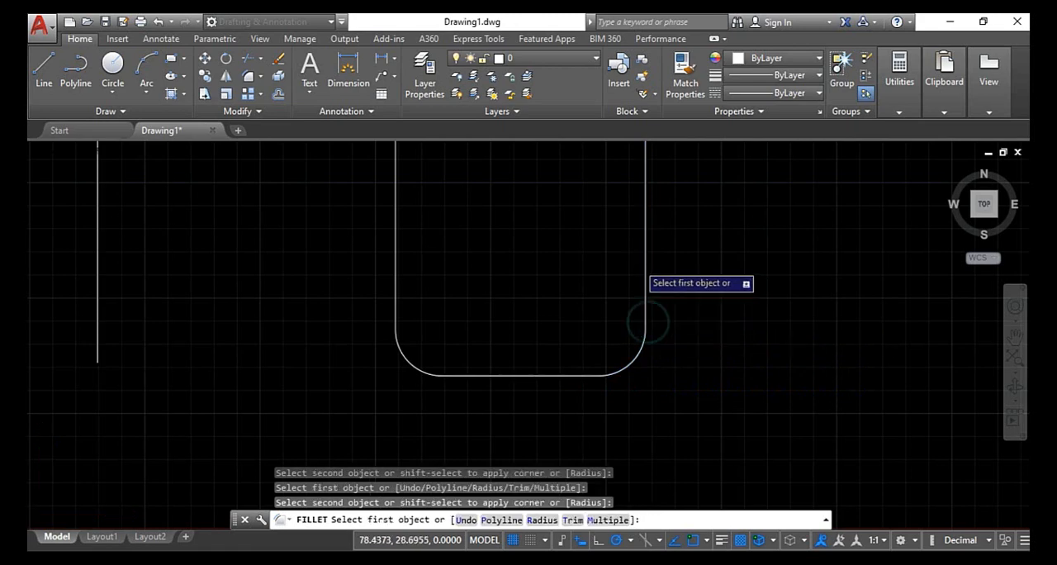
- Fillet the stepped line chain's last upper corner, between its last vertical line and the short end line, and end the command
scroll(633, 290, down, 1)
middle_drag(633, 291, 642, 377)
click(653, 370)
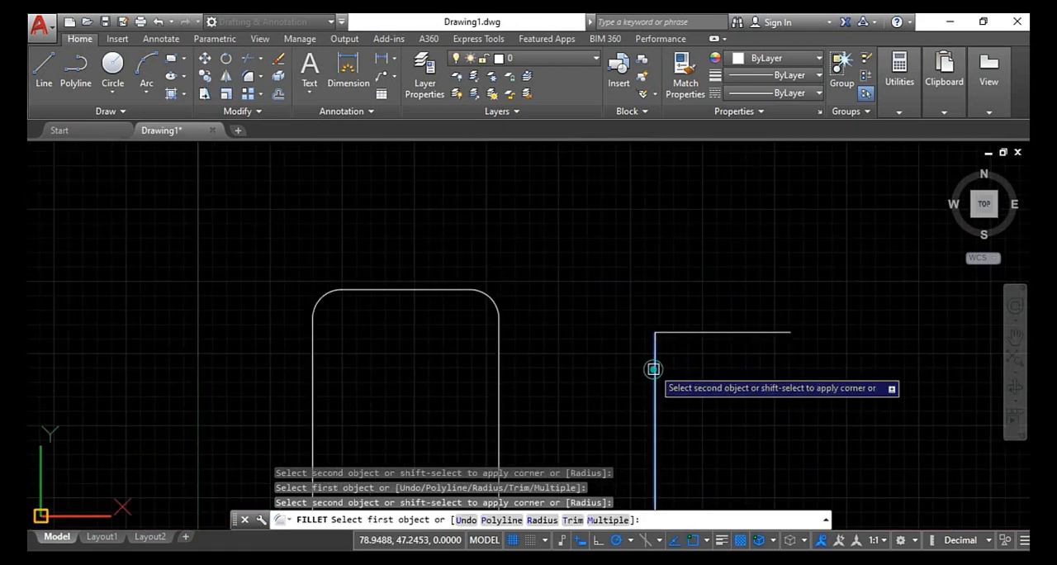
click(684, 333)
scroll(715, 344, down, 1)
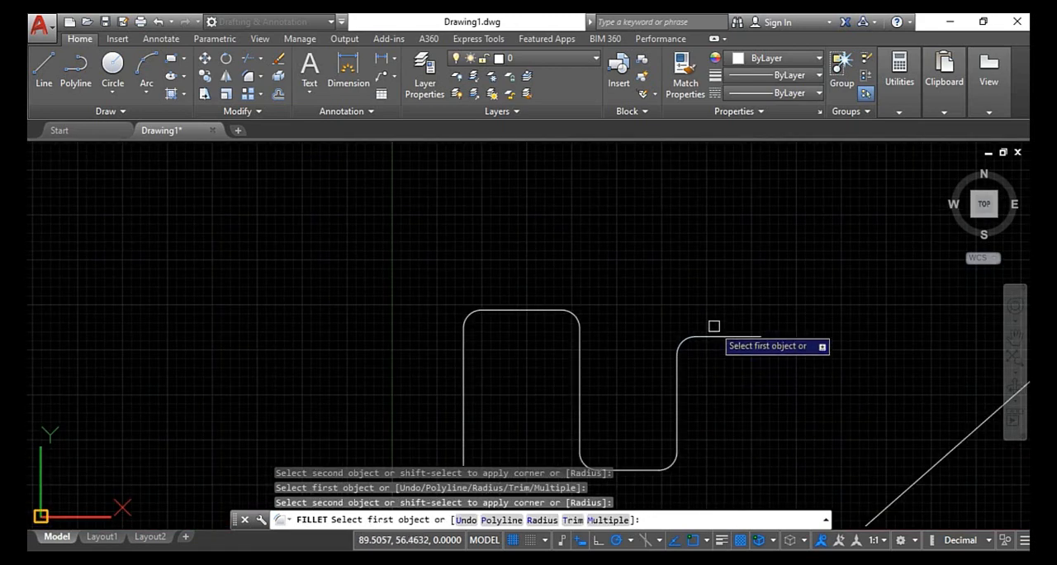
middle_drag(713, 326, 284, 198)
scroll(284, 198, down, 1)
middle_drag(289, 269, 373, 321)
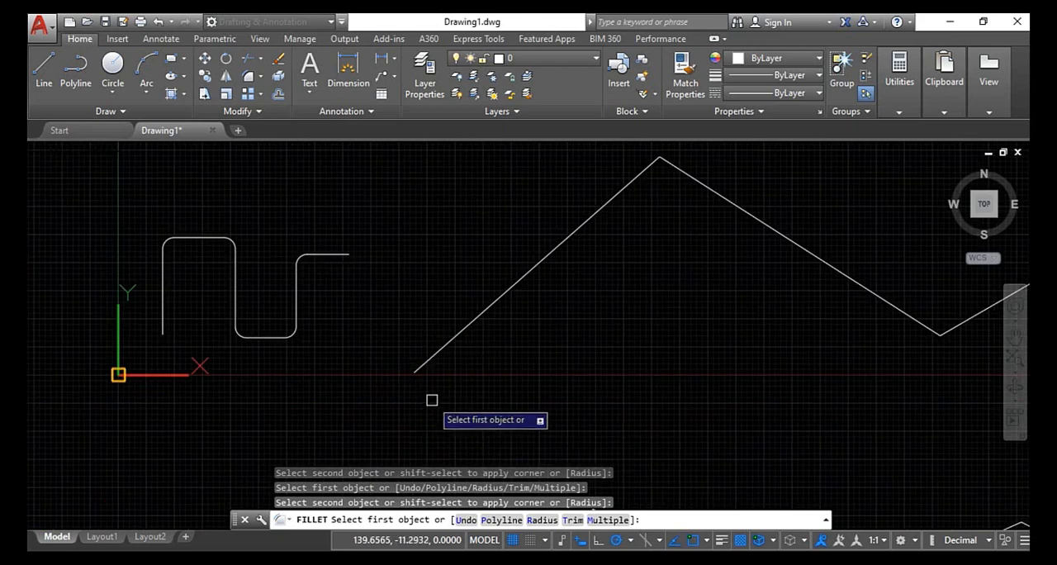
key(Escape)
key(Escape)
- Start Fillet with a radius of 10 and round the first peak of the lower zigzag
text(f)
key(Return)
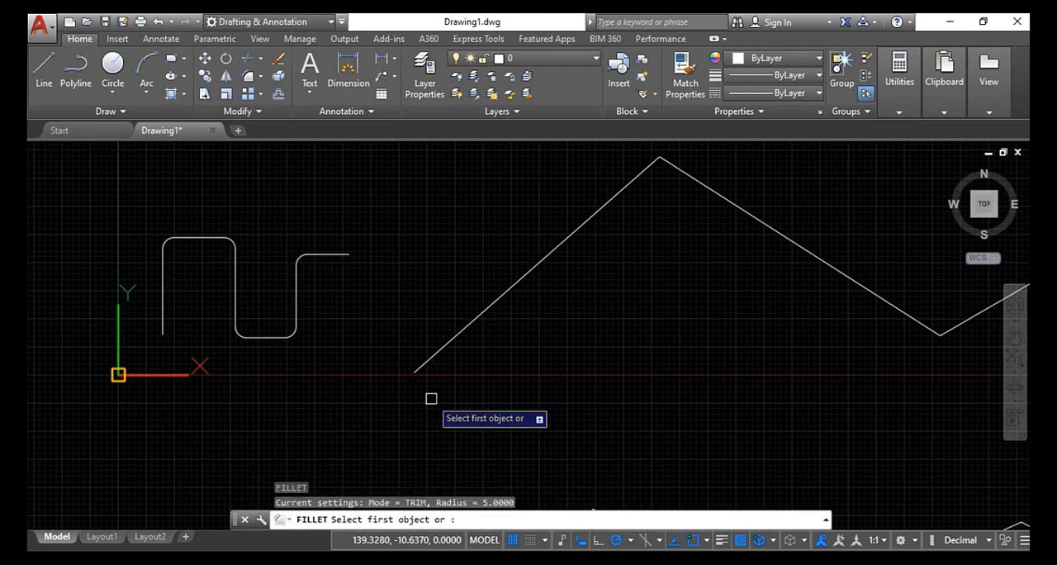
click(546, 520)
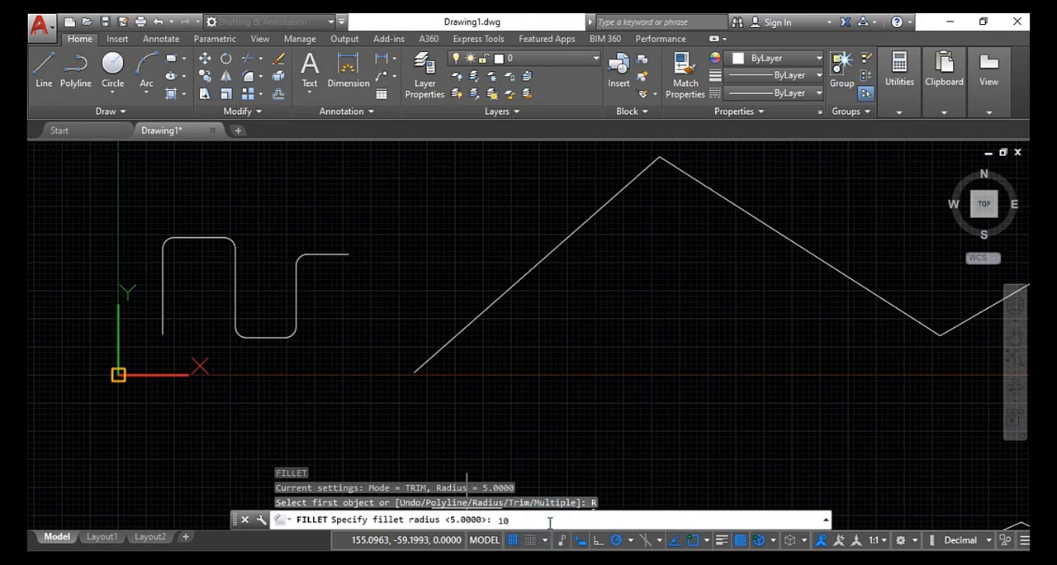
text(10)
key(Return)
scroll(714, 411, down, 4)
middle_drag(701, 418, 559, 320)
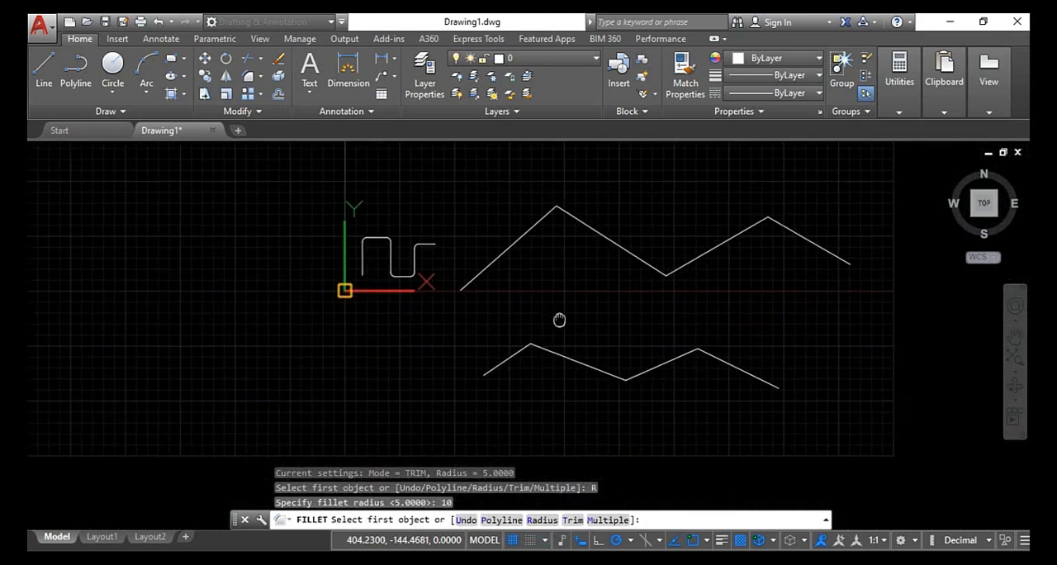
scroll(544, 347, up, 2)
click(484, 368)
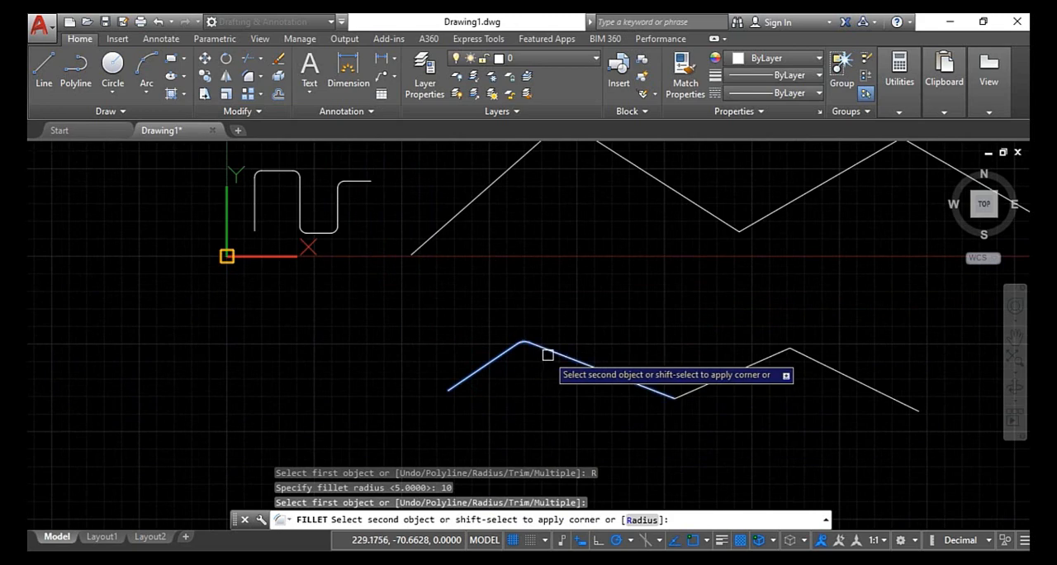
click(549, 354)
scroll(533, 340, up, 3)
scroll(506, 354, up, 3)
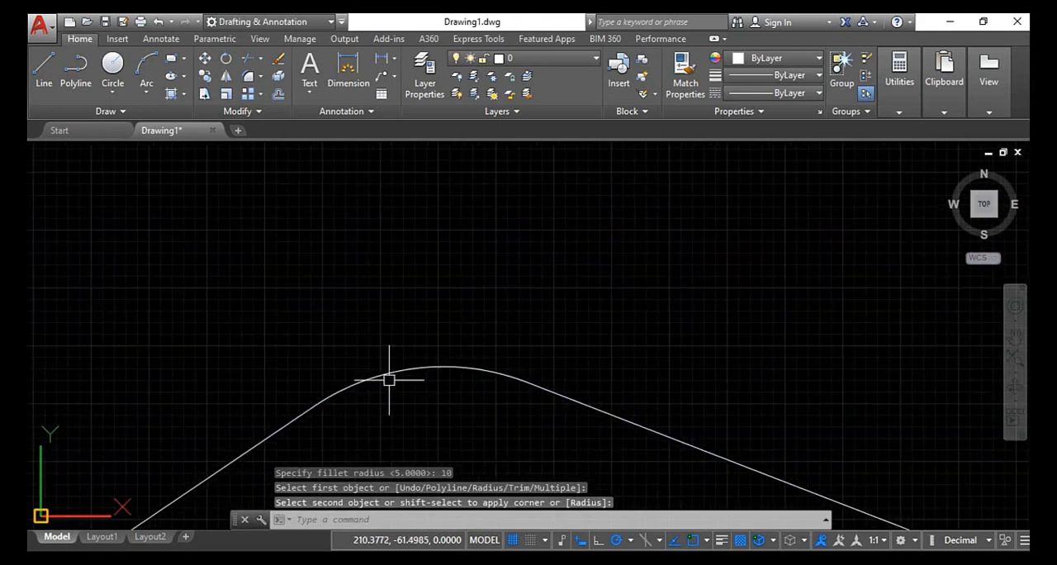
scroll(503, 383, down, 1)
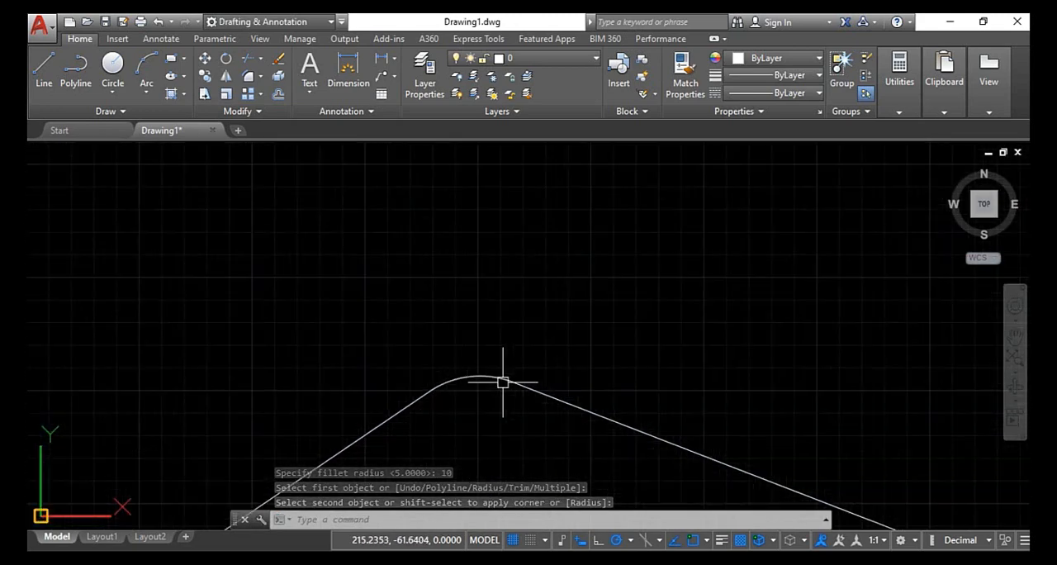
- Restart Fillet with the Multiple option and round the valley of the lower zigzag
key(Return)
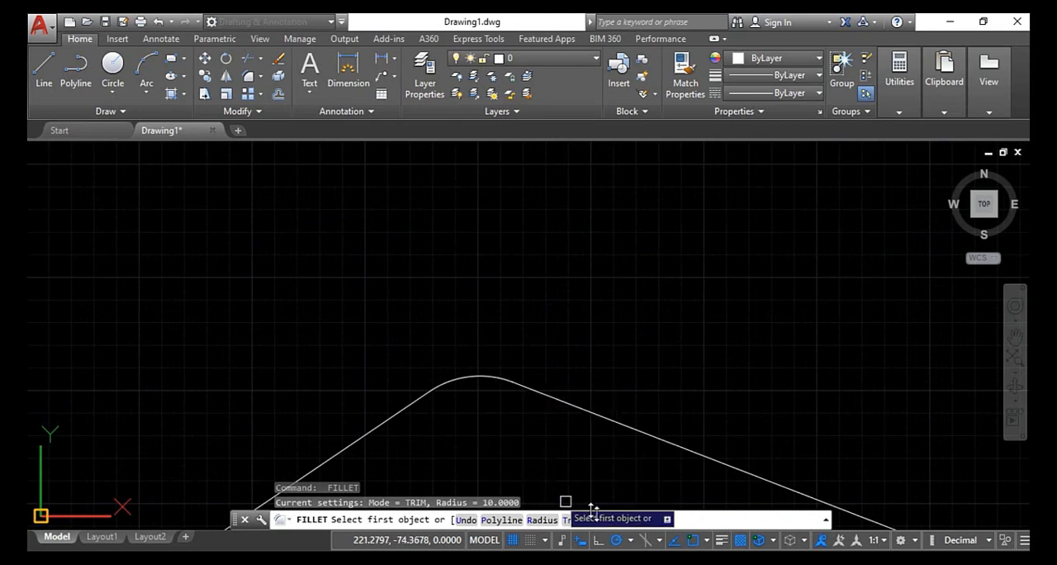
click(610, 520)
scroll(633, 465, down, 2)
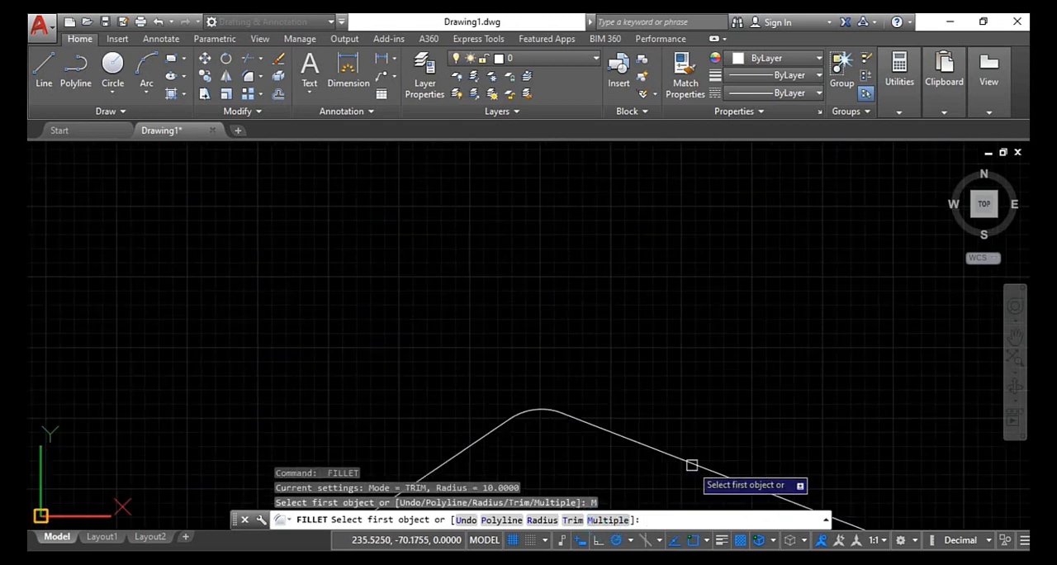
middle_drag(694, 463, 495, 297)
scroll(672, 396, down, 3)
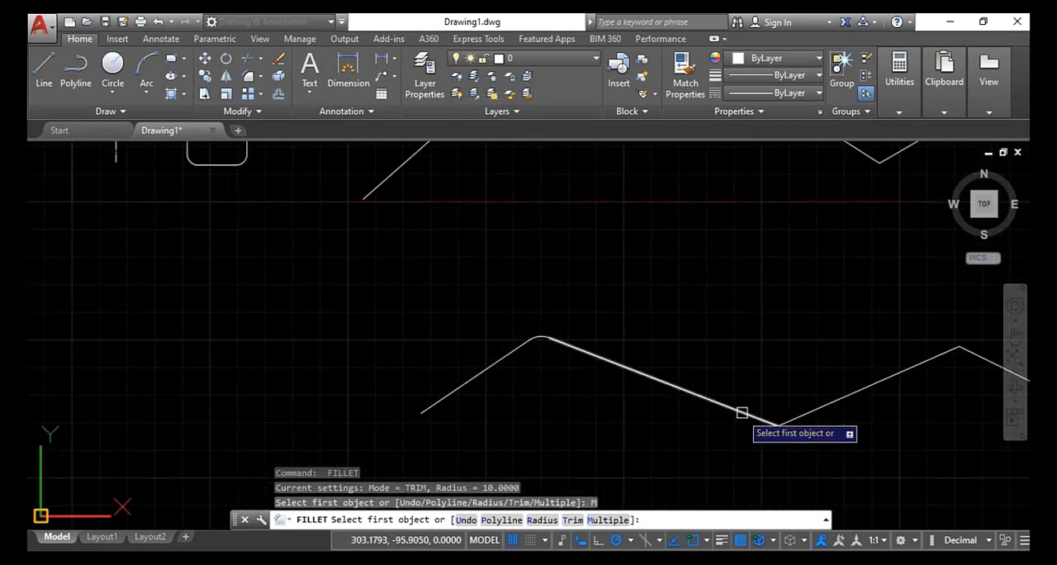
click(795, 418)
click(759, 416)
- Fillet the second peak of the lower zigzag
scroll(845, 394, up, 2)
middle_drag(845, 394, 472, 394)
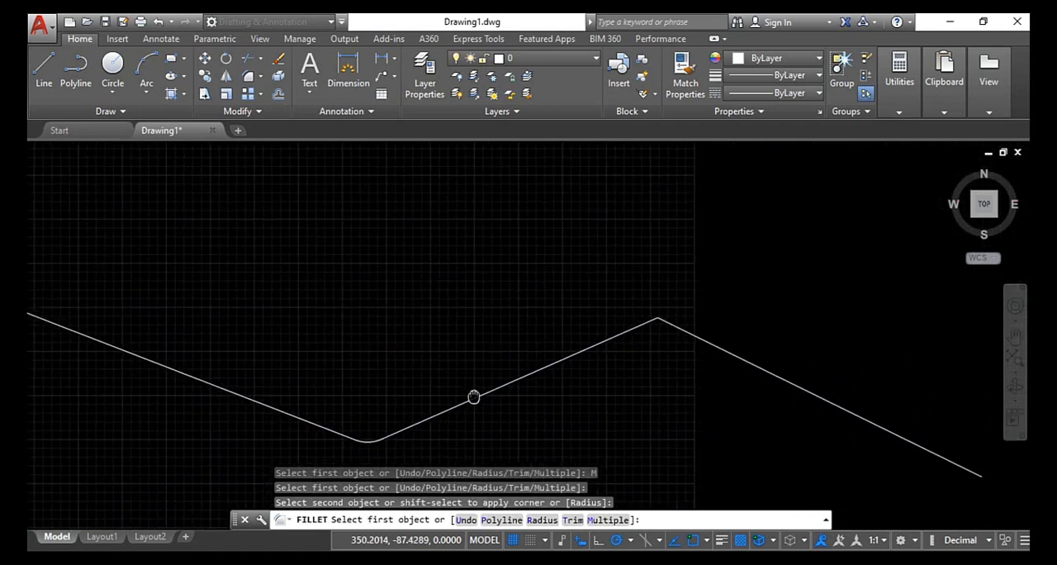
click(571, 358)
click(711, 342)
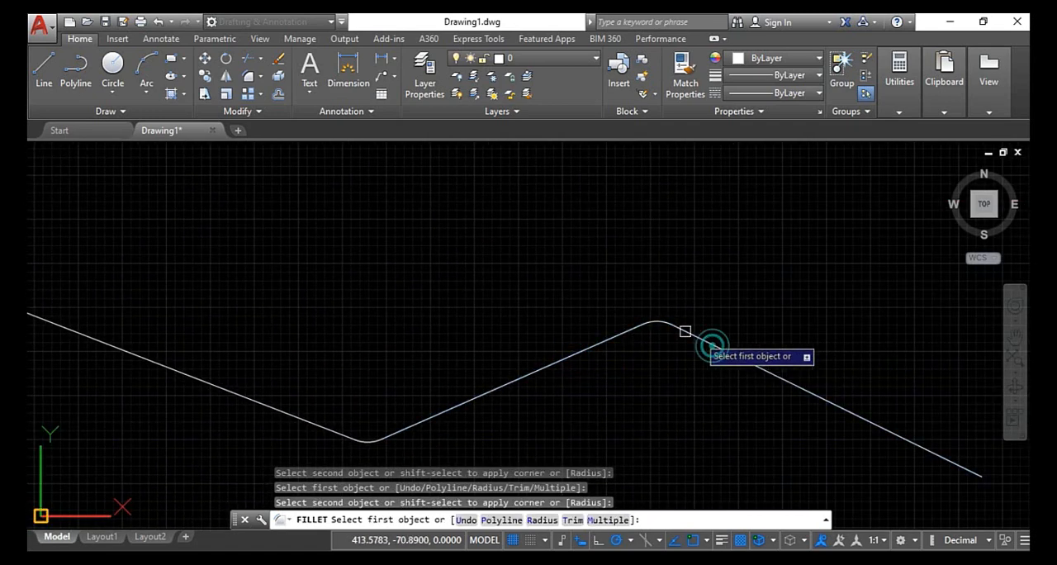
scroll(712, 335, up, 4)
scroll(712, 339, down, 4)
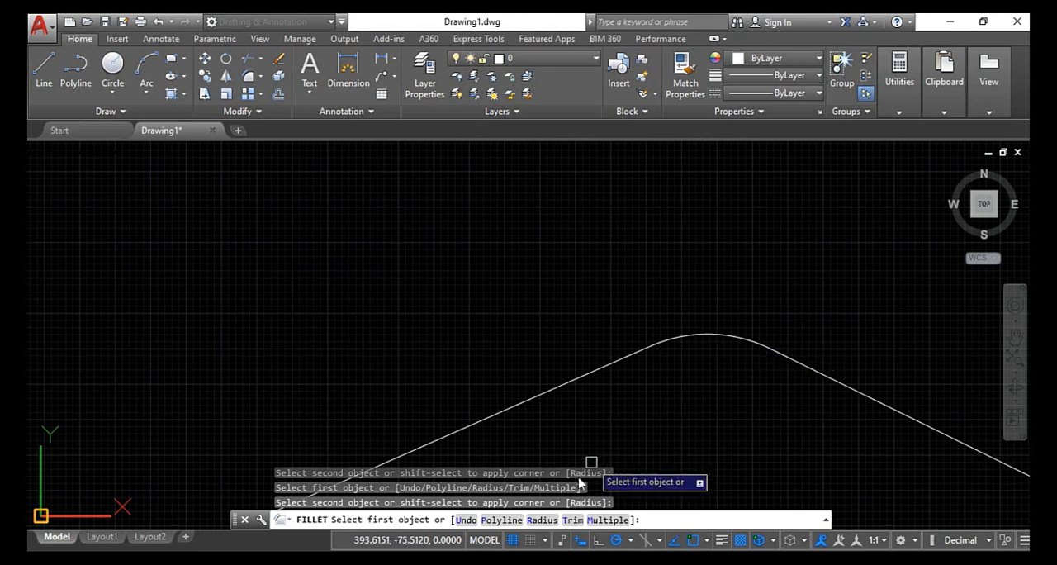
- Examine the Fillet command's Trim mode options and leave the command
click(571, 520)
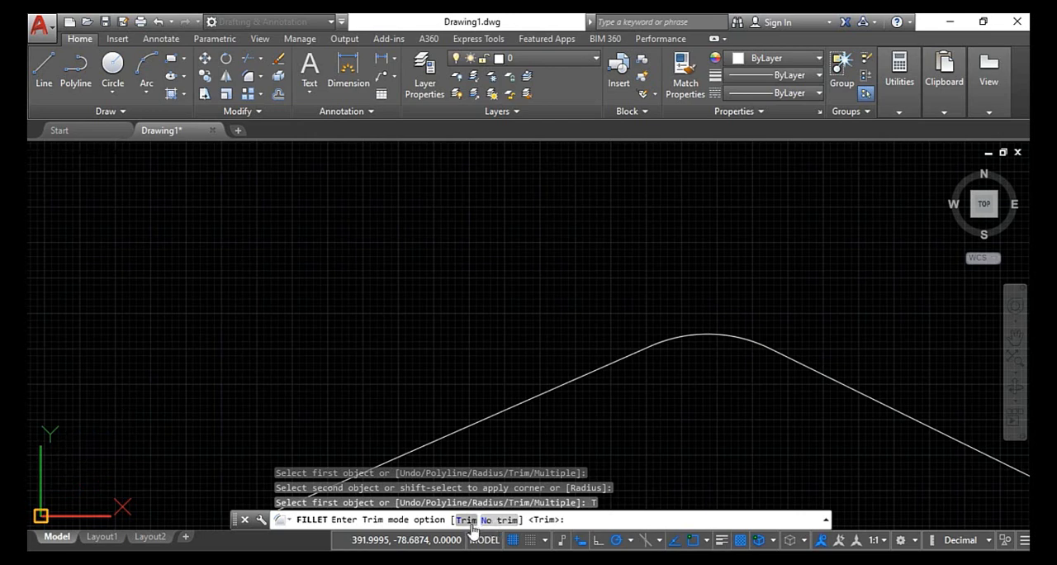
scroll(606, 402, up, 3)
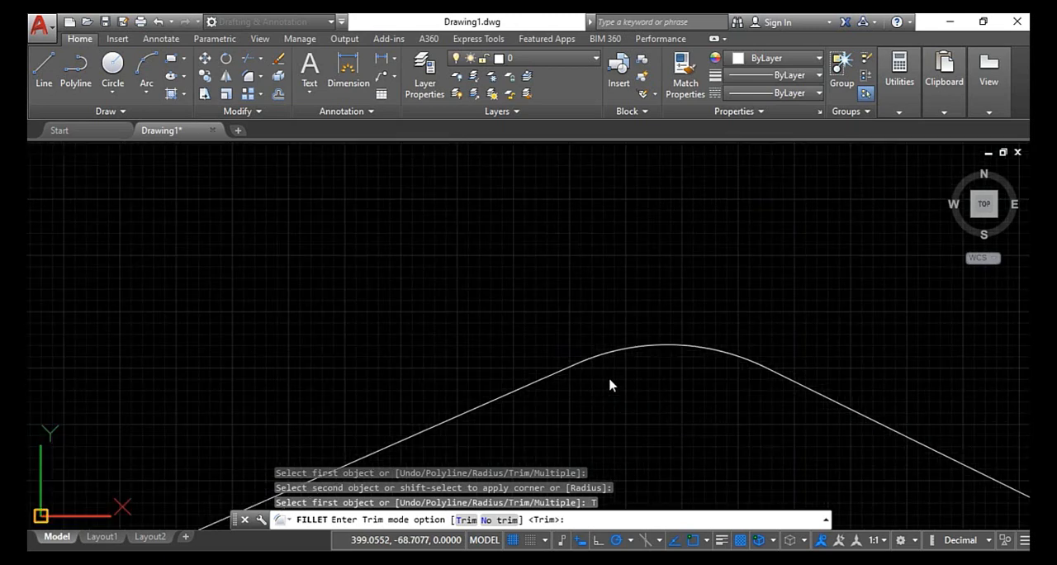
key(Escape)
key(Escape)
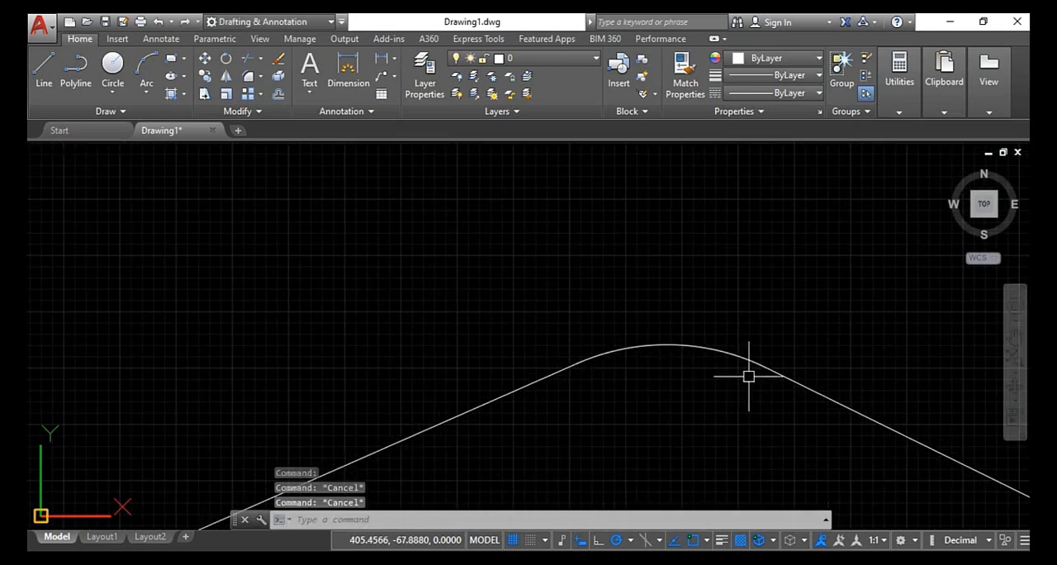
- Start Trim with all objects as cutting edges and extend both lines at the lower zigzag's second peak beyond the fillet arc
scroll(754, 364, down, 5)
scroll(716, 361, up, 4)
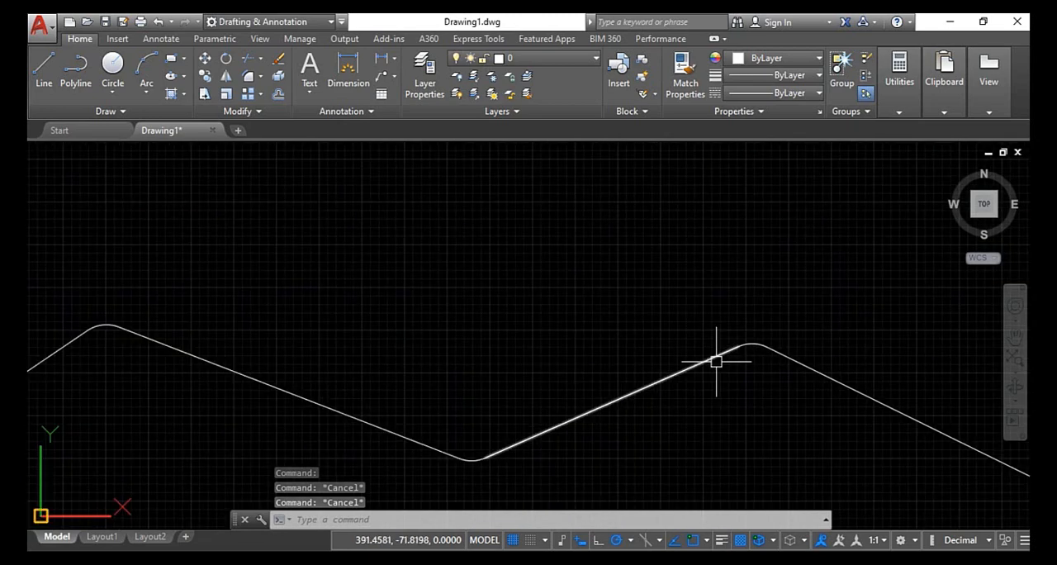
text(tr)
key(Return)
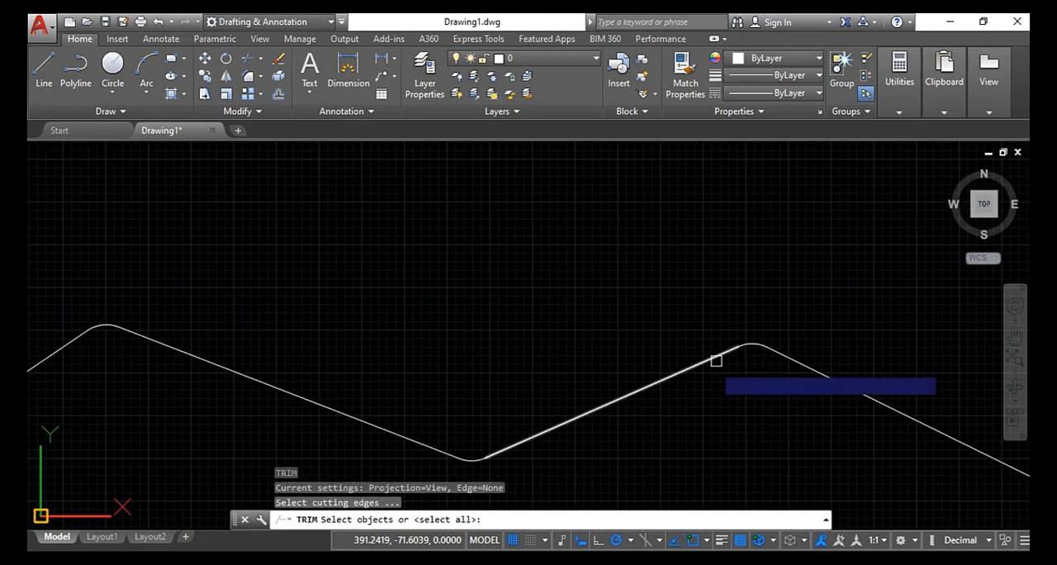
key(Return)
scroll(735, 346, down, 4)
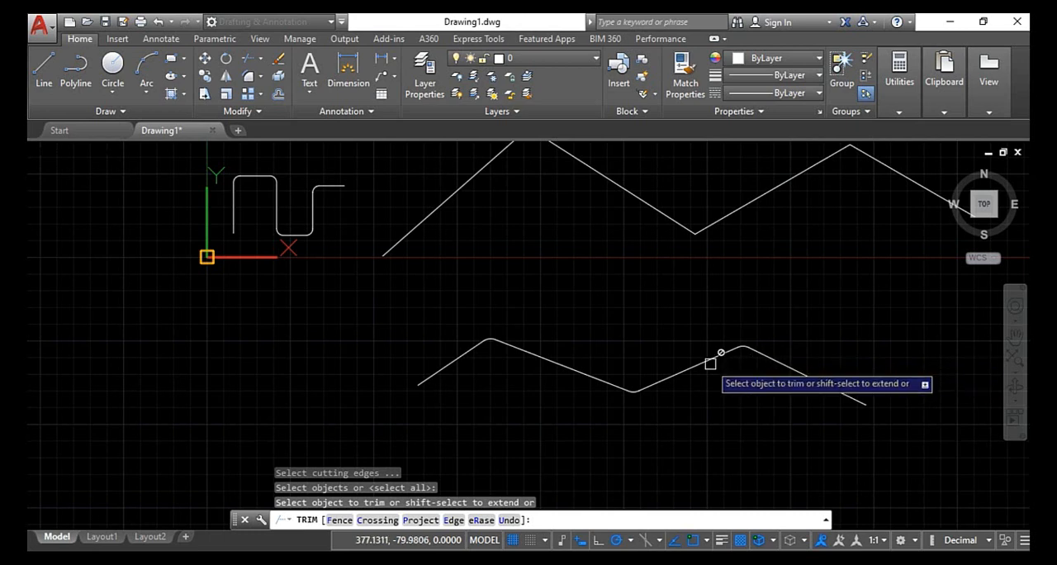
key(Return)
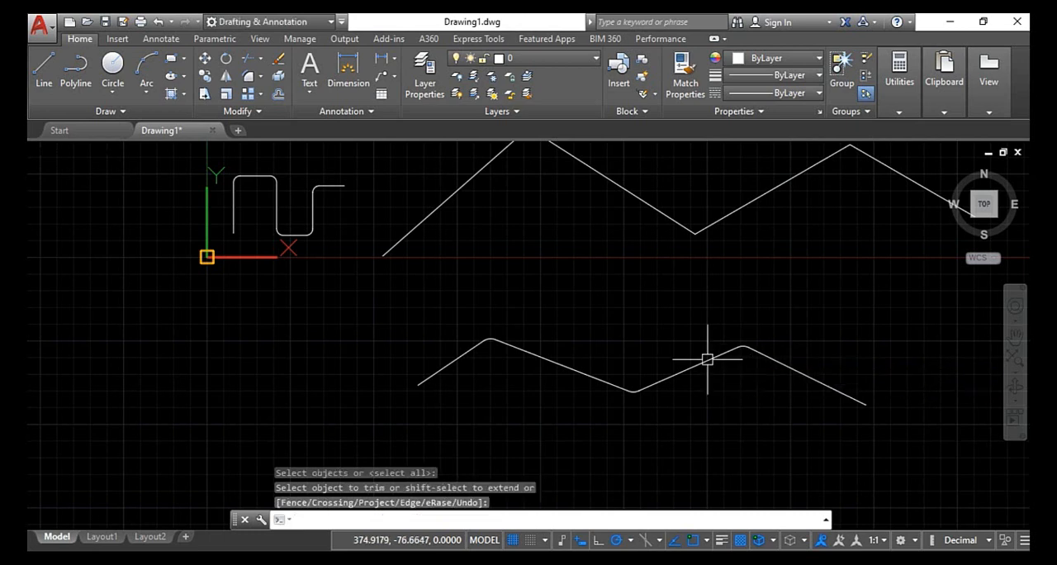
key(Return)
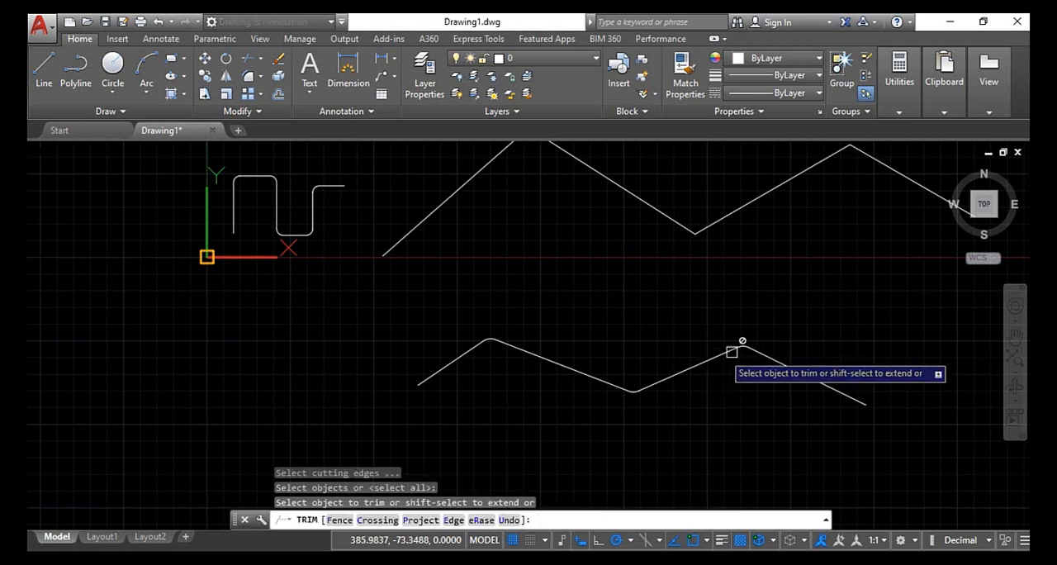
click(766, 360)
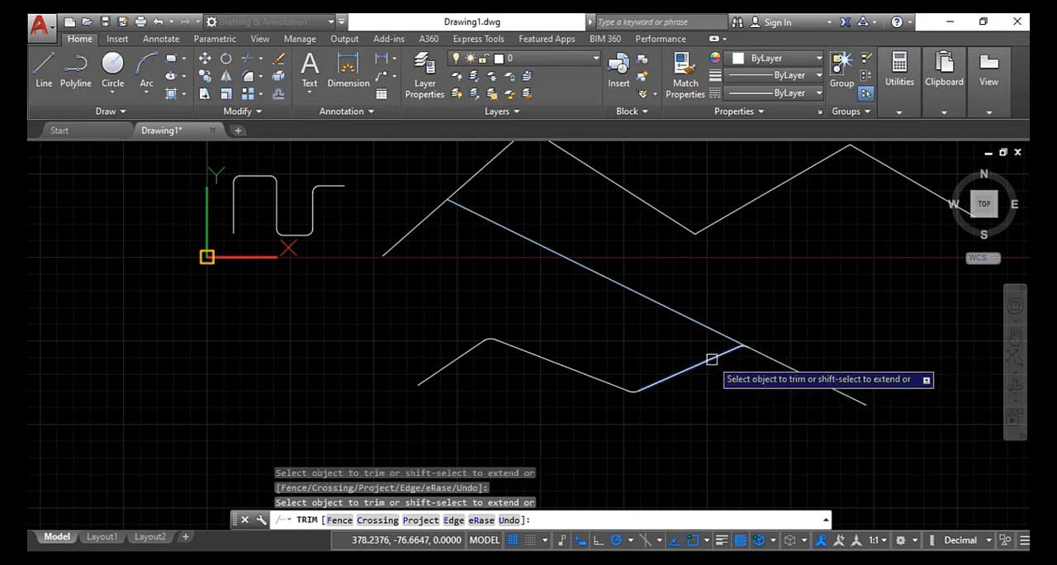
scroll(760, 356, up, 3)
scroll(760, 356, up, 2)
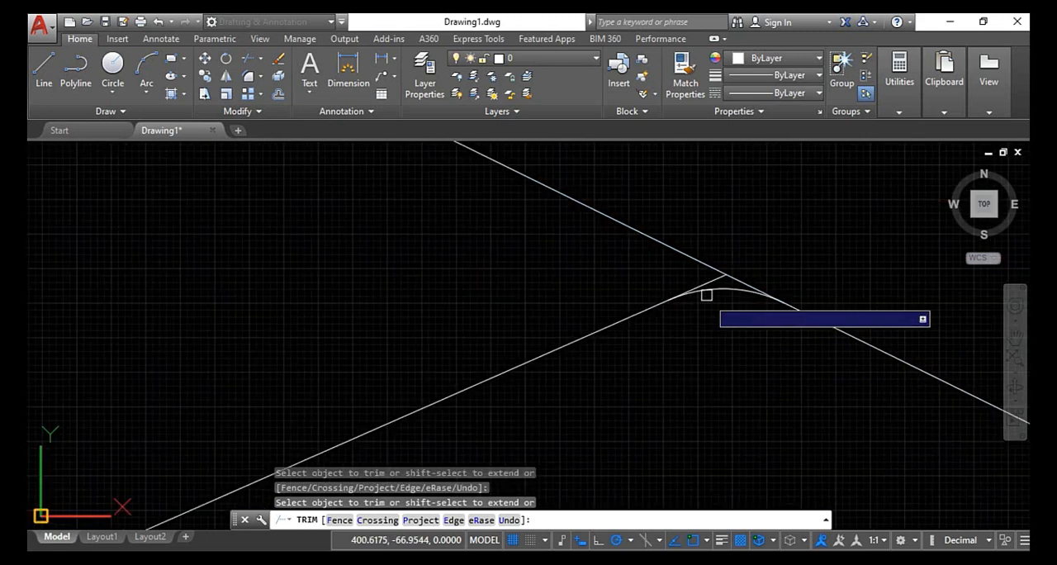
- Trim the overextended part of the last zigzag line back to its intersection above the fillet arc, and end the command
click(683, 247)
scroll(745, 291, up, 2)
key(Escape)
scroll(739, 281, up, 3)
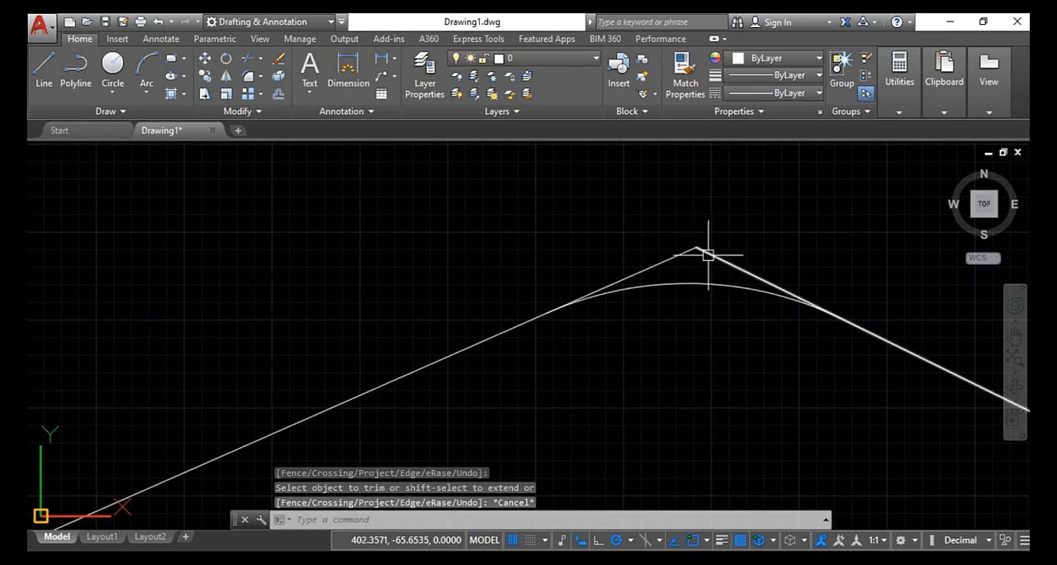
scroll(696, 243, up, 2)
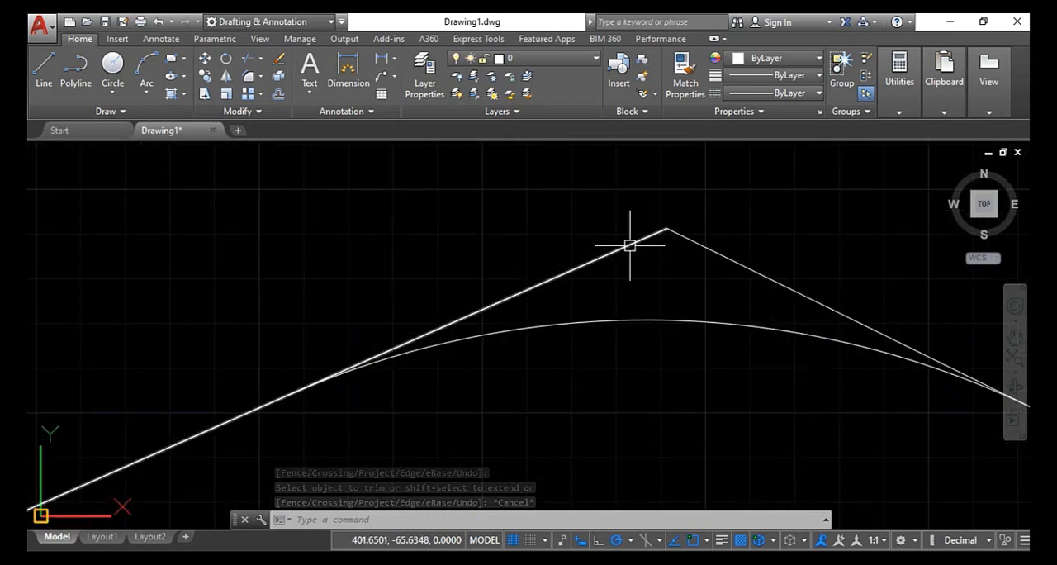
scroll(642, 252, down, 4)
scroll(646, 252, up, 3)
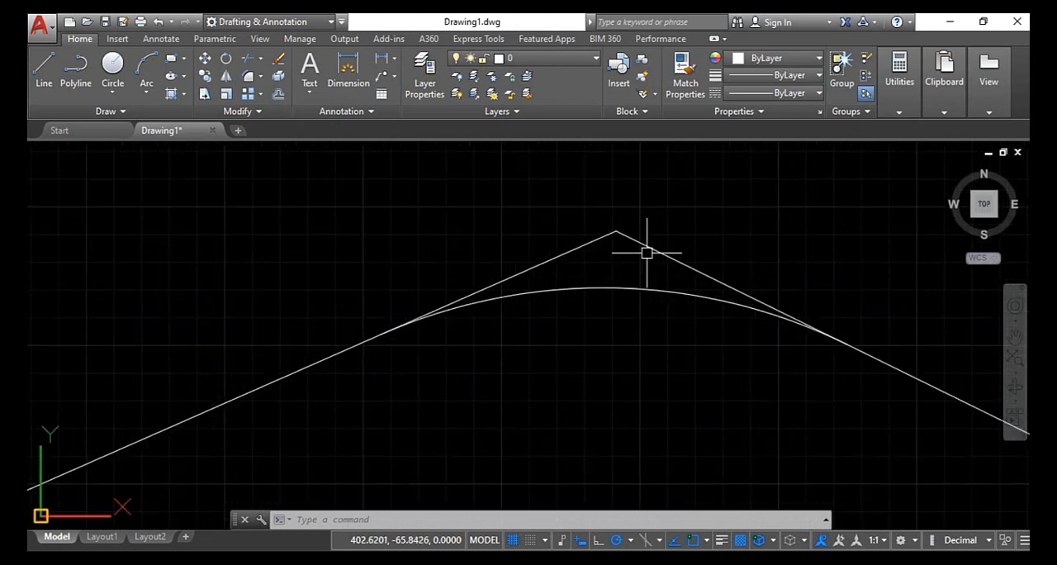
scroll(646, 252, down, 6)
scroll(651, 254, up, 2)
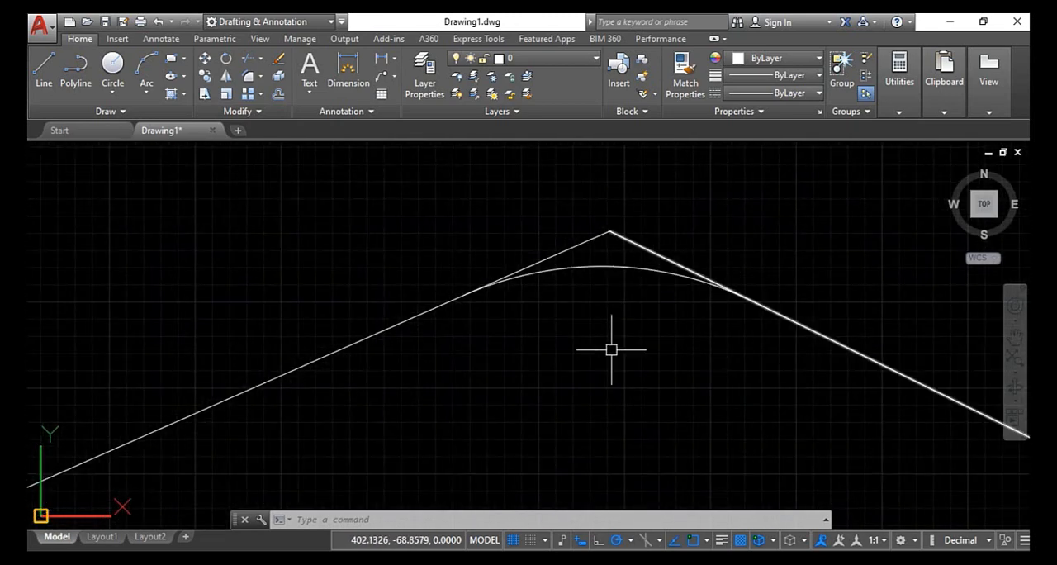
- Fillet the first peak of the upper zigzag with a radius of 15 in No trim mode
text(f)
key(Return)
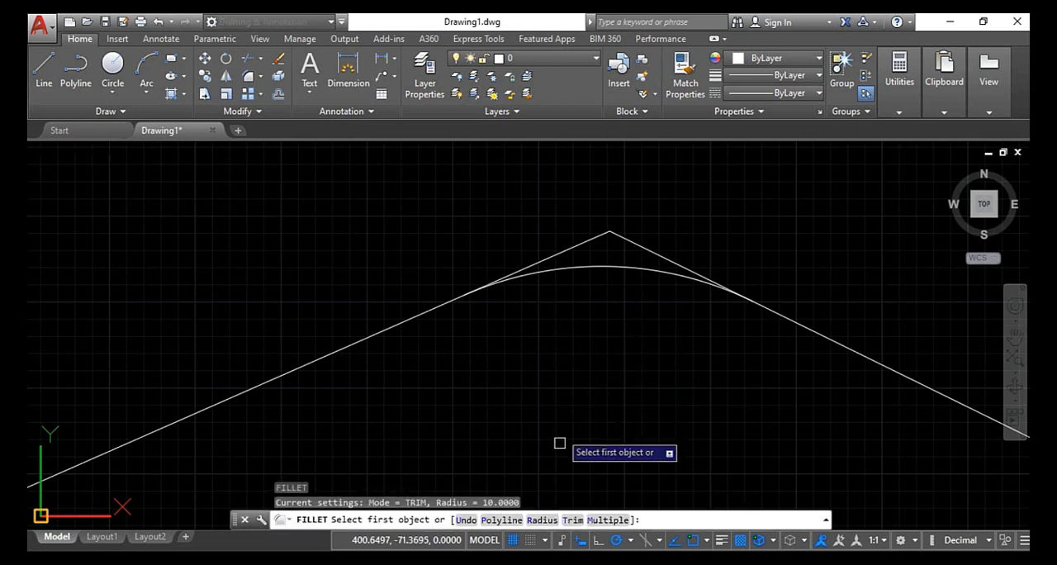
click(573, 520)
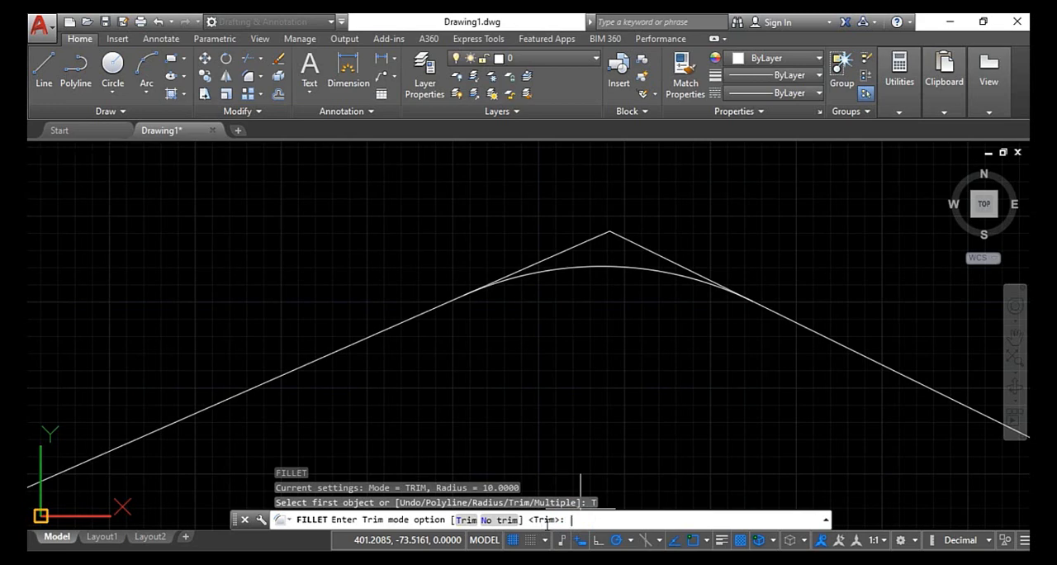
scroll(560, 432, down, 6)
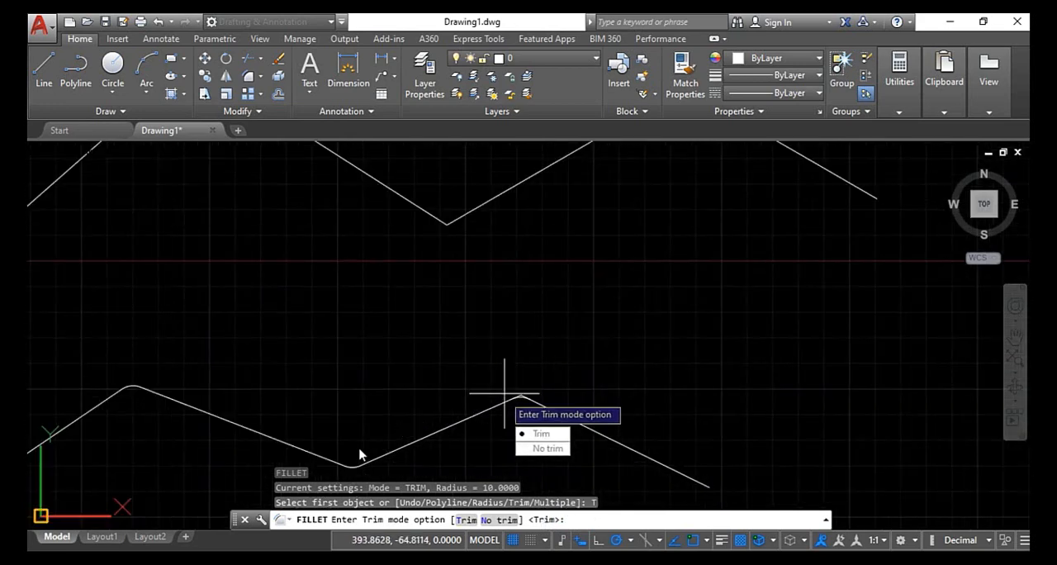
scroll(351, 468, up, 2)
scroll(343, 467, up, 2)
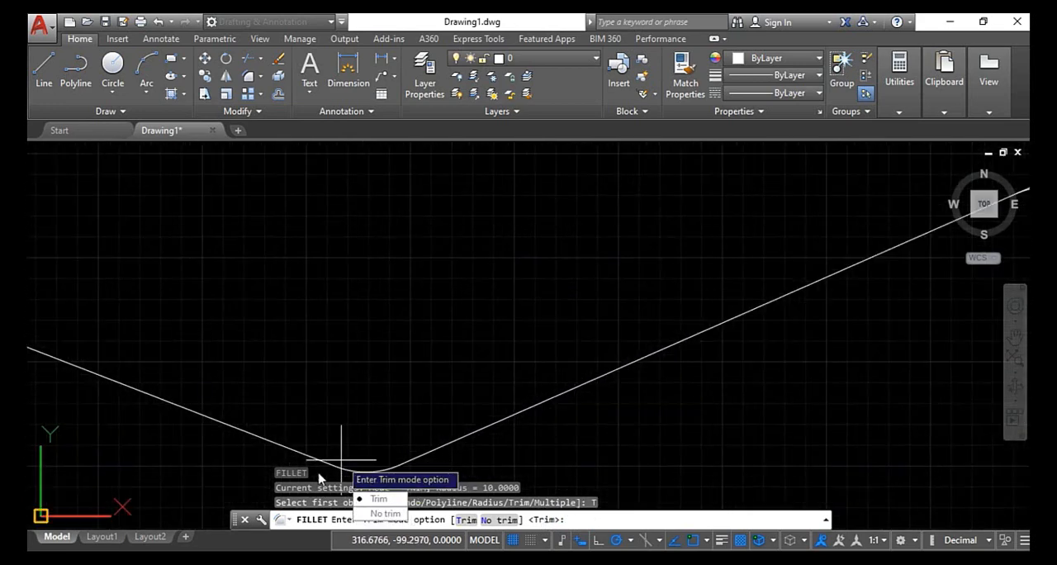
scroll(408, 467, down, 5)
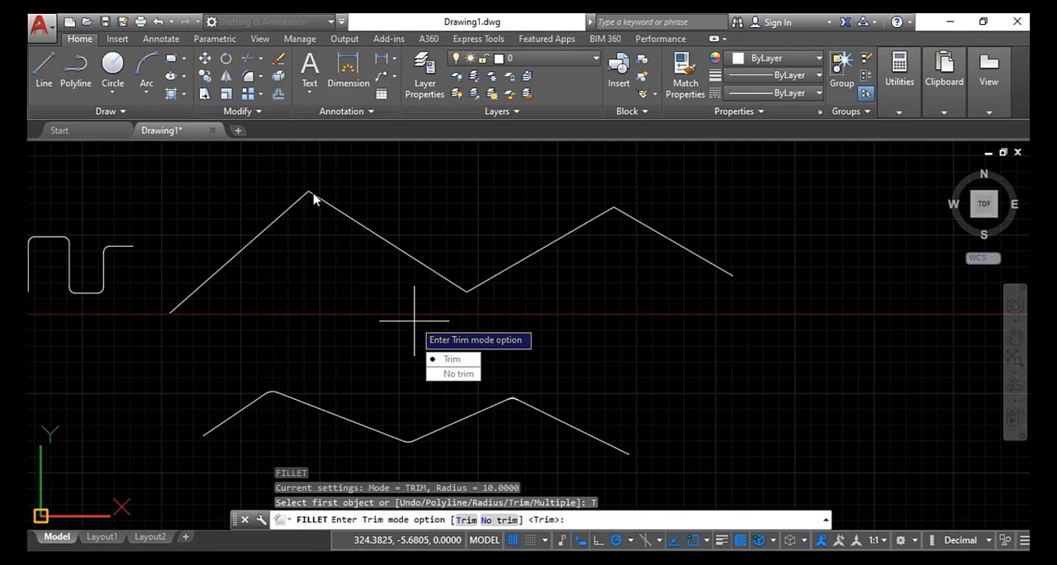
click(461, 374)
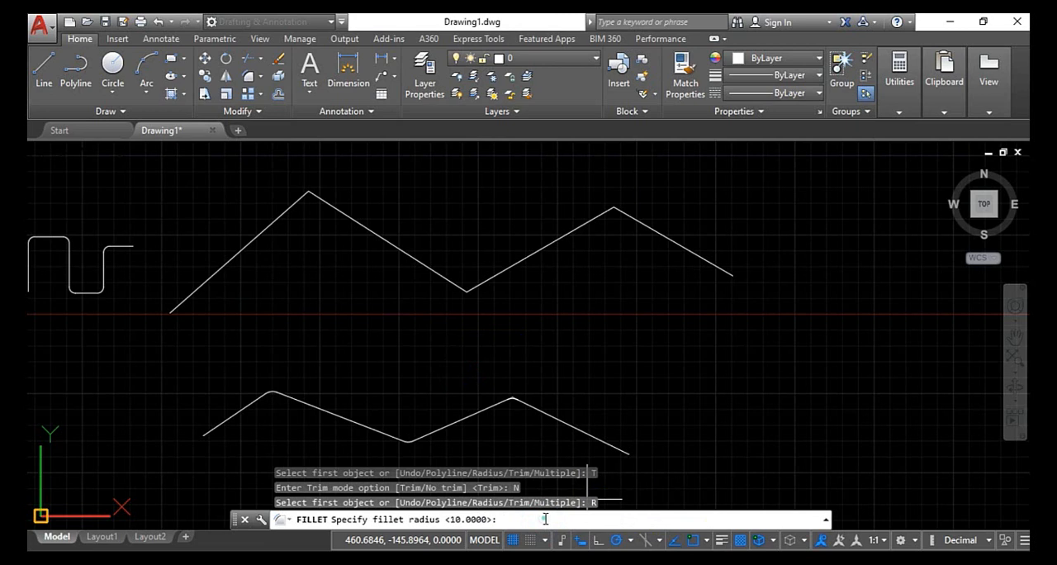
key(Return)
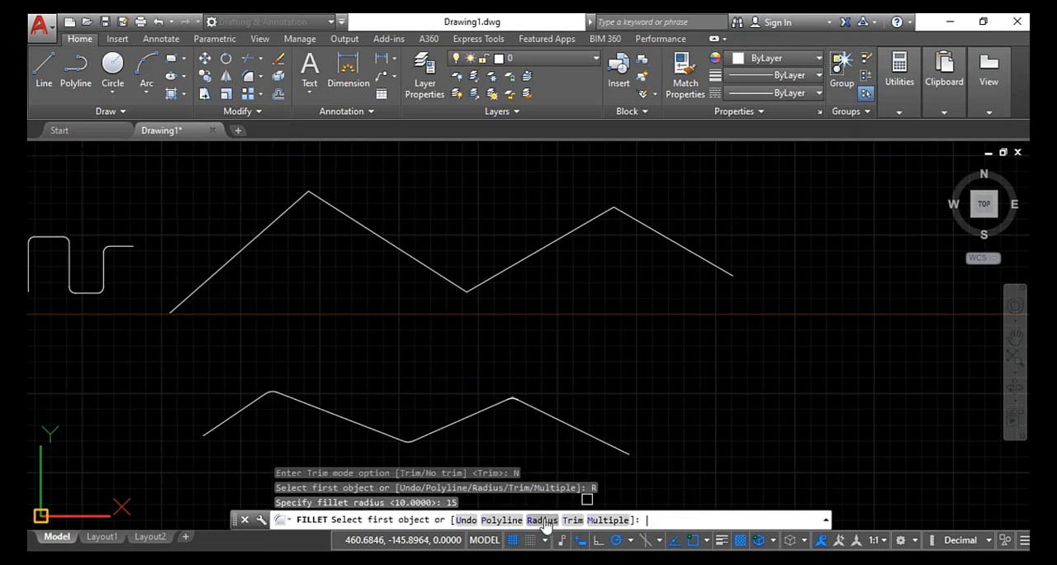
click(301, 202)
click(317, 202)
scroll(318, 201, up, 5)
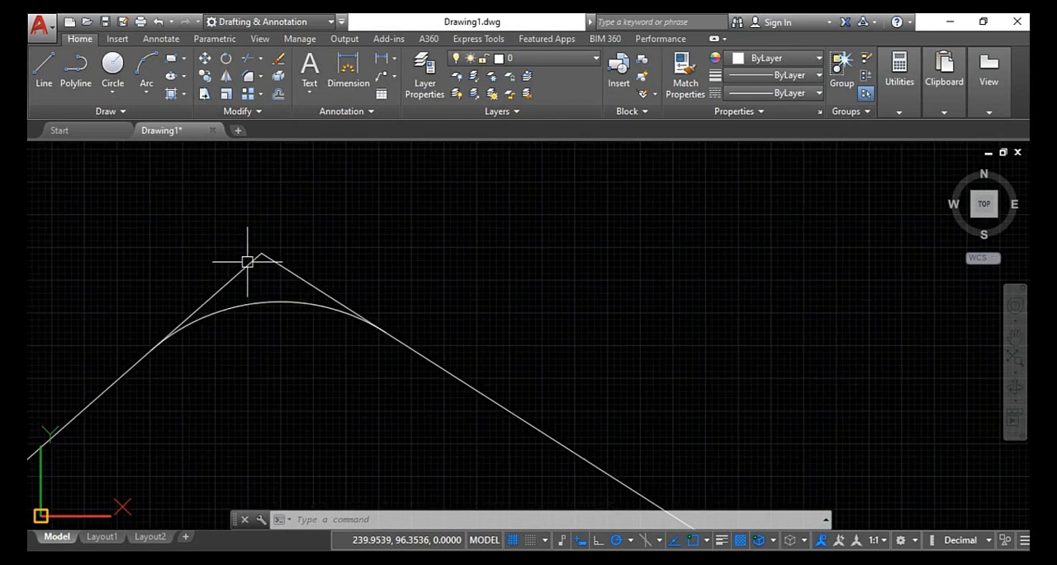
- Switch Fillet back to Trim mode and fillet the valley of the upper zigzag
scroll(250, 264, down, 7)
scroll(401, 287, down, 6)
scroll(432, 318, up, 2)
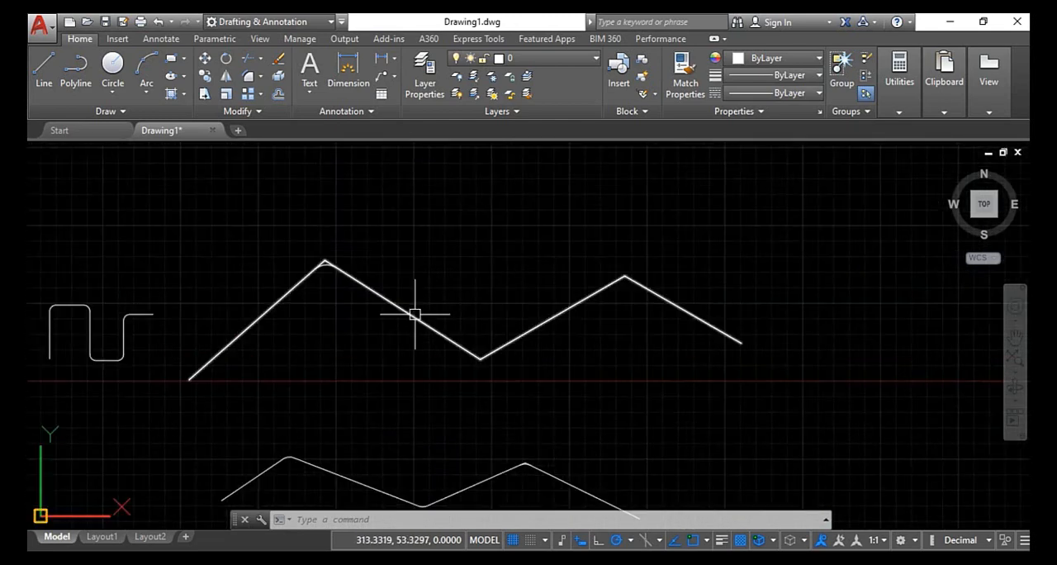
key(Return)
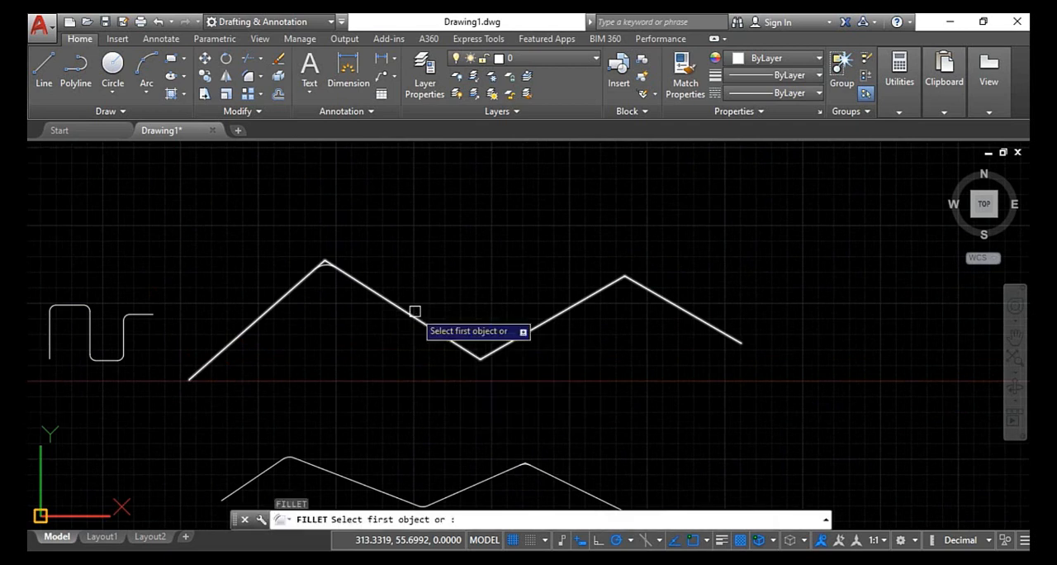
click(571, 520)
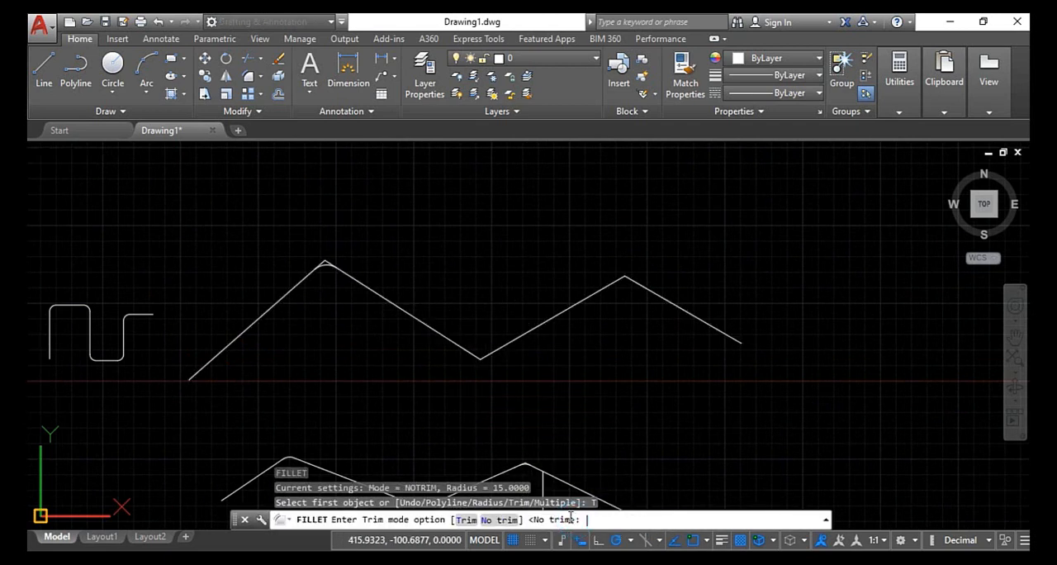
click(465, 520)
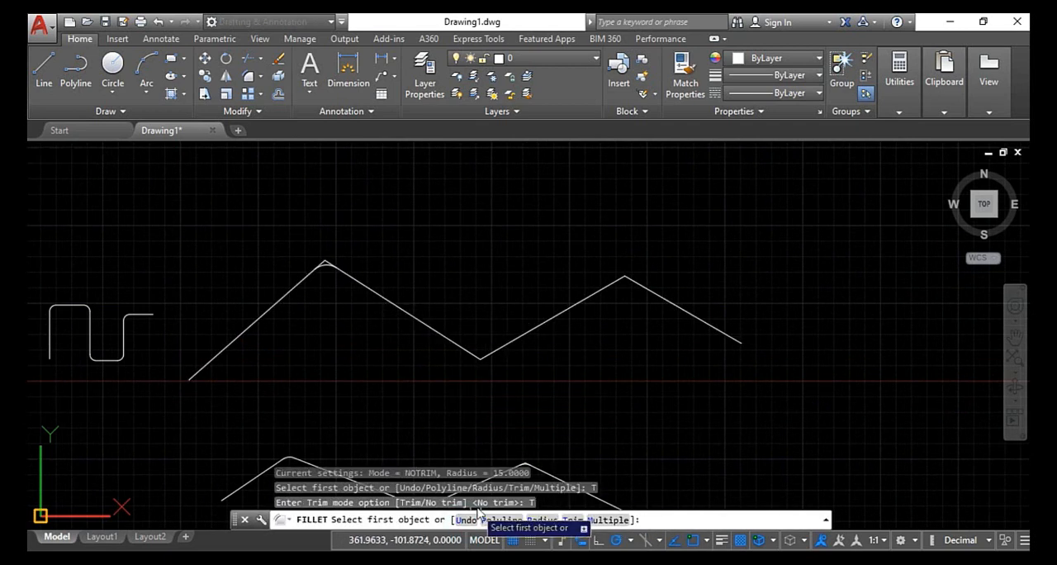
click(465, 349)
click(503, 347)
scroll(484, 354, up, 6)
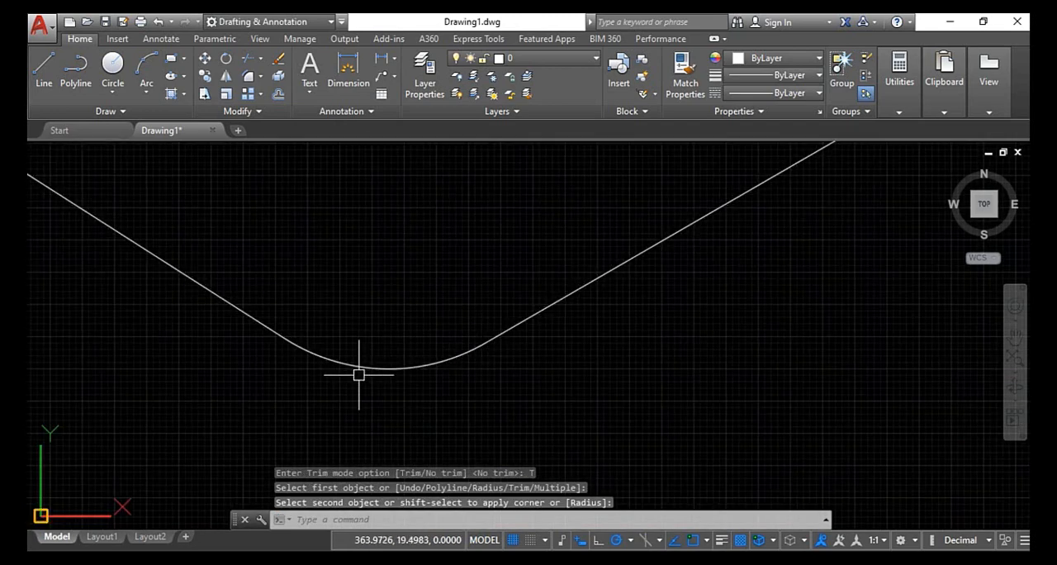
- Fillet the second peak of the upper zigzag using Fillet's Multiple option
scroll(416, 365, down, 3)
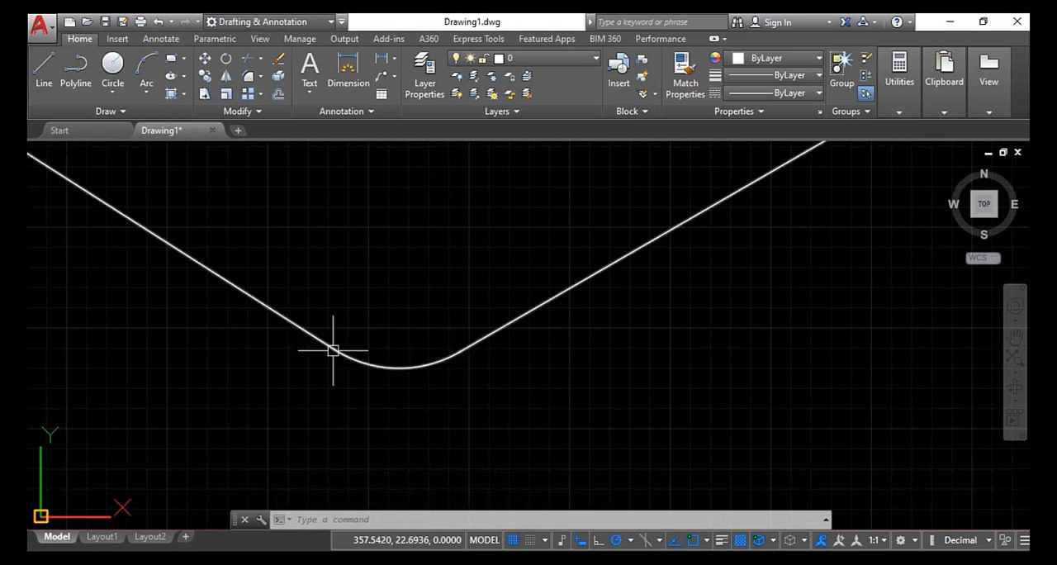
scroll(426, 312, down, 6)
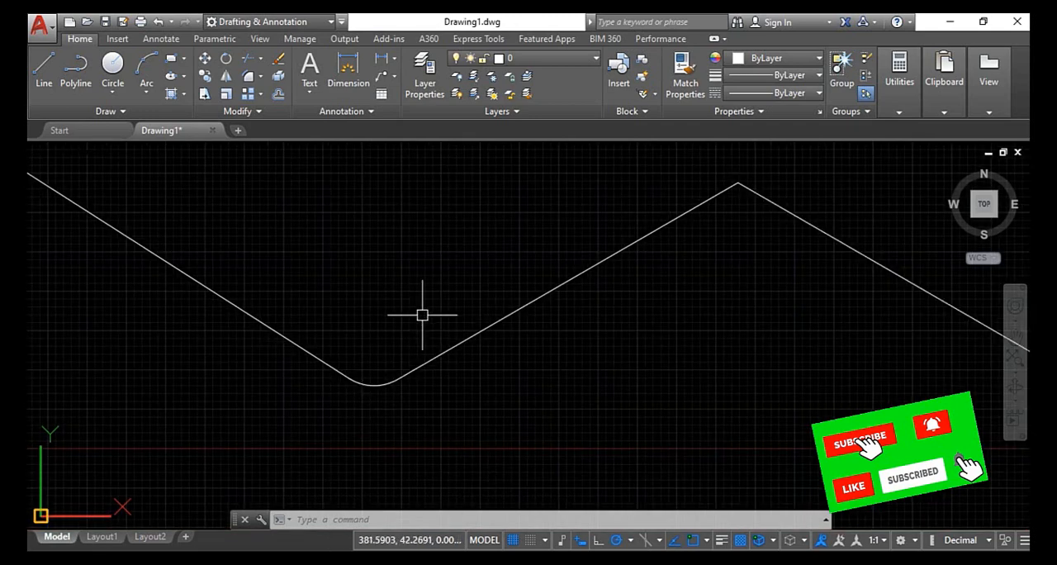
scroll(429, 312, up, 2)
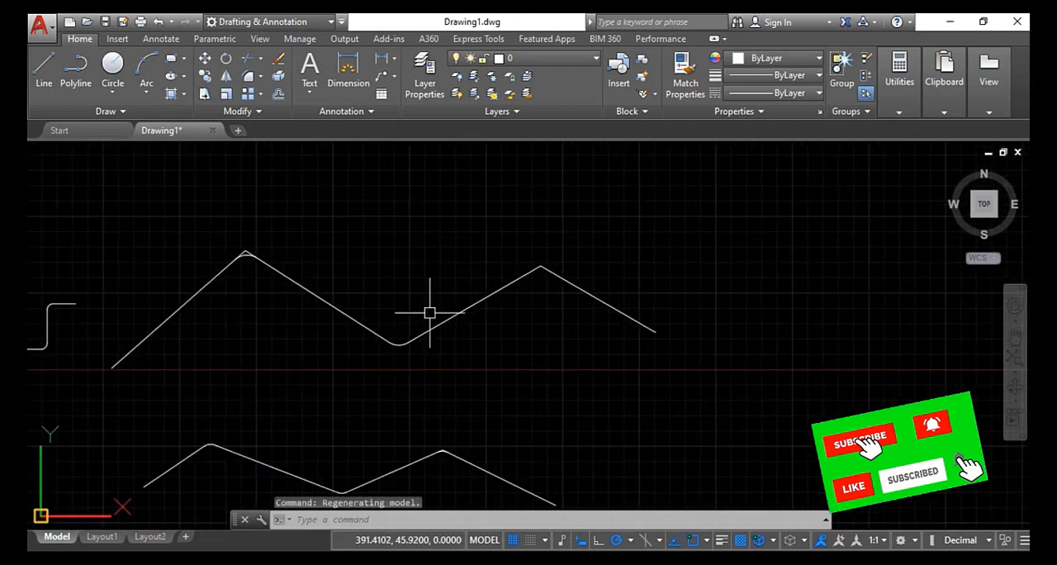
key(Return)
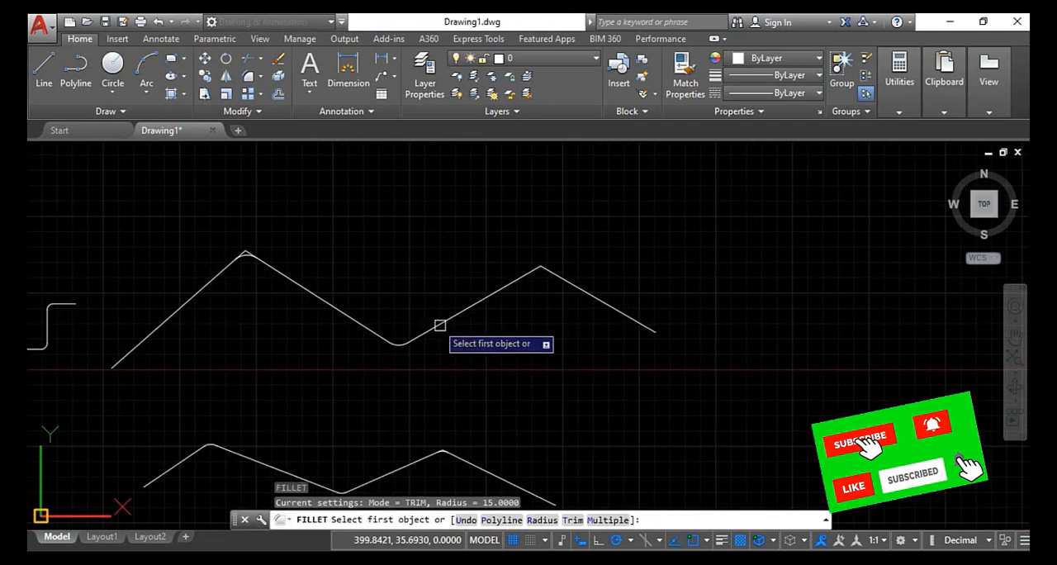
click(604, 519)
click(512, 283)
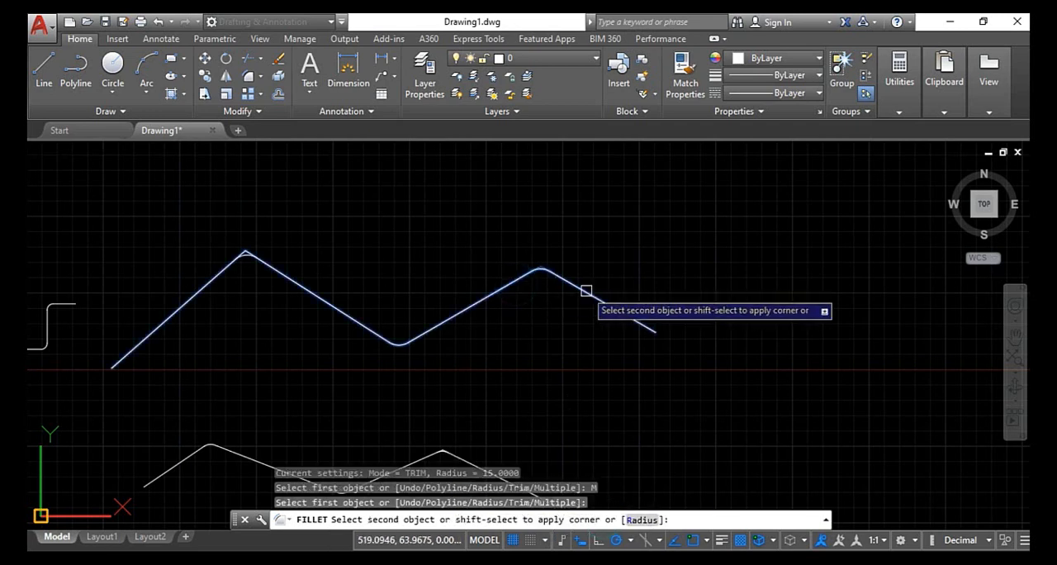
click(586, 291)
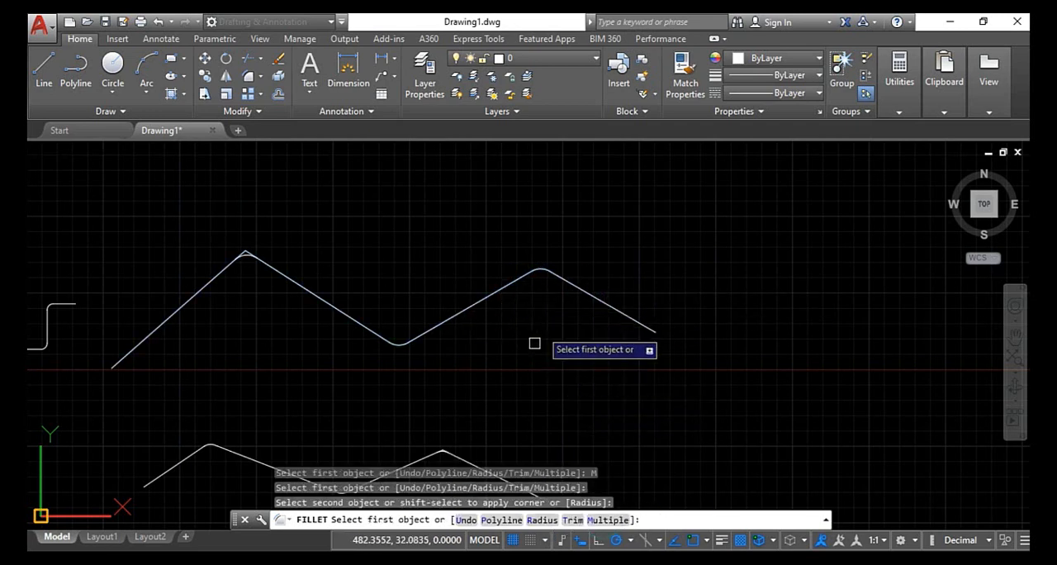
scroll(578, 291, up, 5)
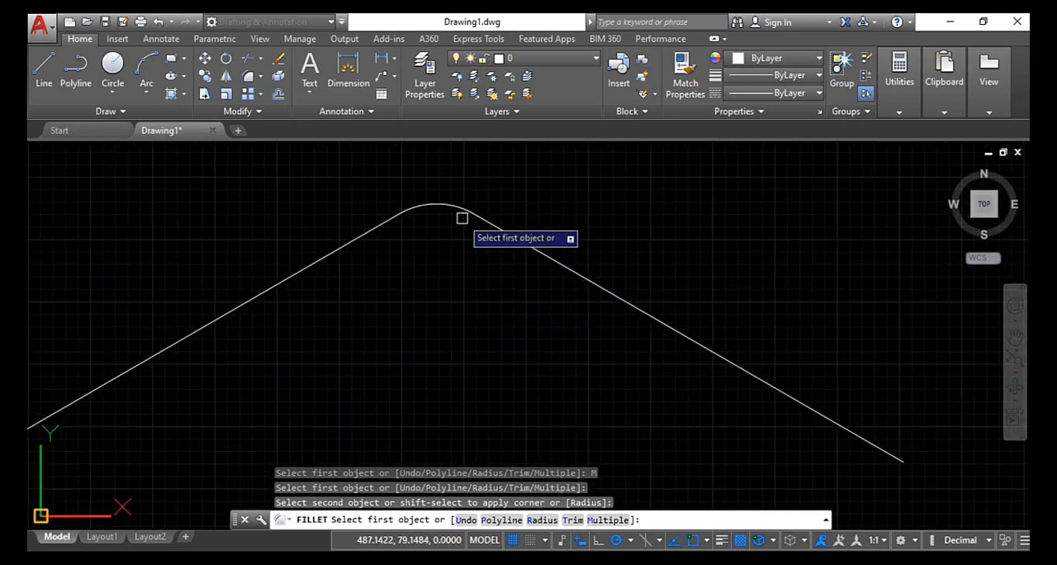
- Undo the fillet at the upper zigzag's second peak and end the Fillet command
click(467, 521)
scroll(541, 265, up, 5)
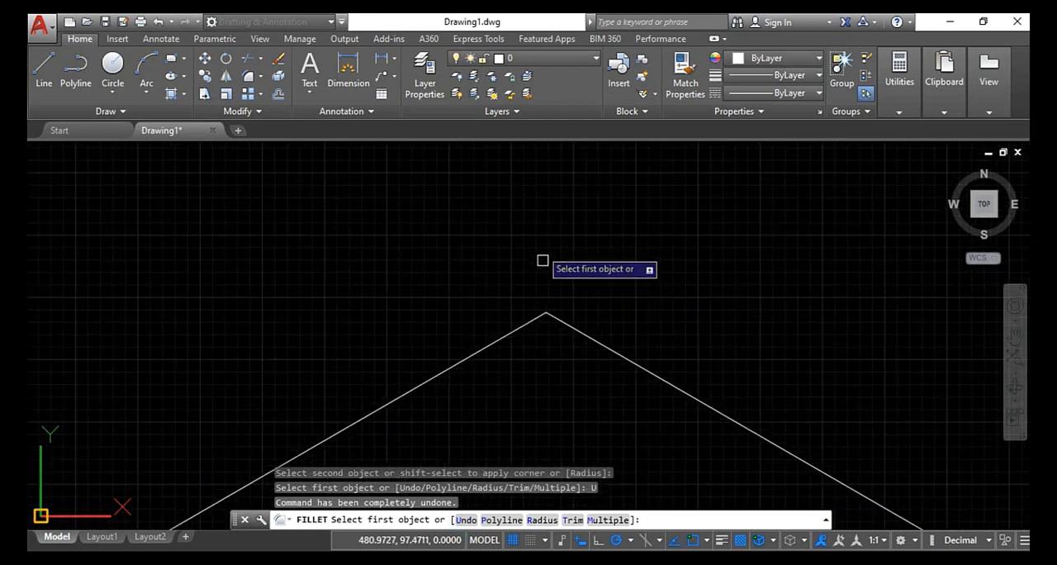
scroll(545, 301, down, 2)
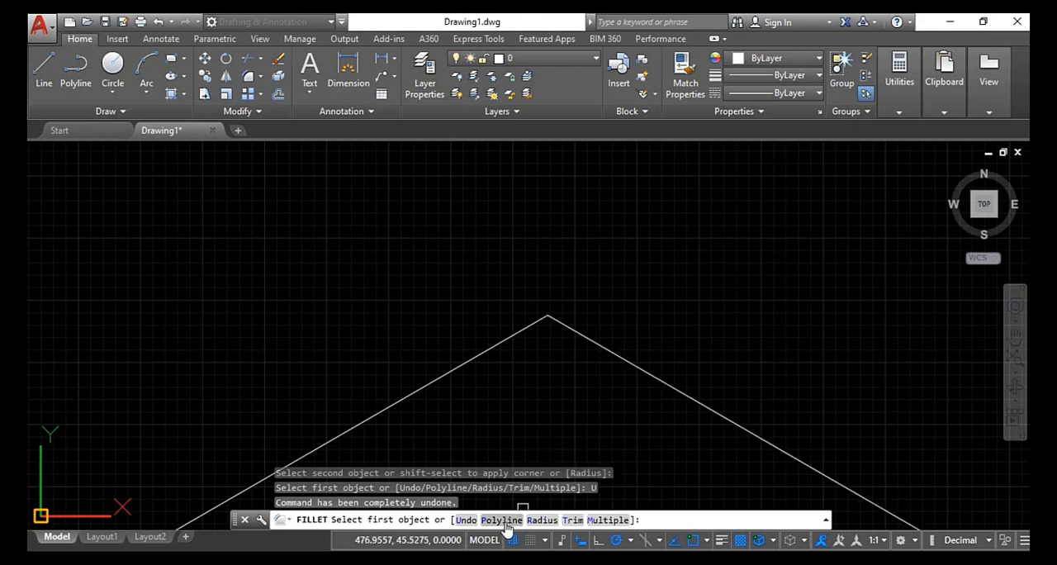
scroll(476, 383, down, 5)
key(Escape)
key(Escape)
key(Escape)
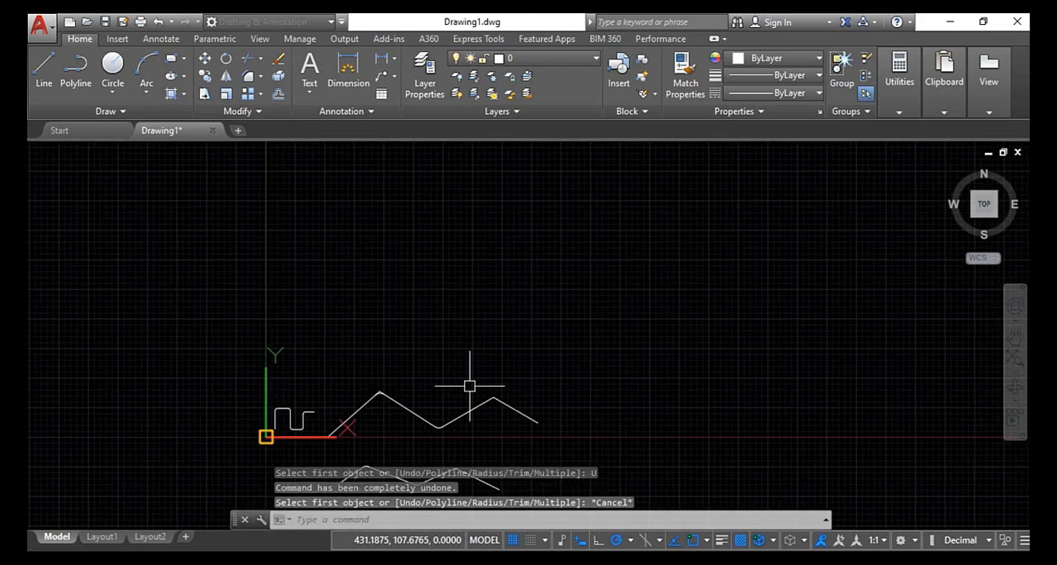
- Draw an open polyline of seven straight segments with alternating peaks and valleys above the zigzags
click(75, 70)
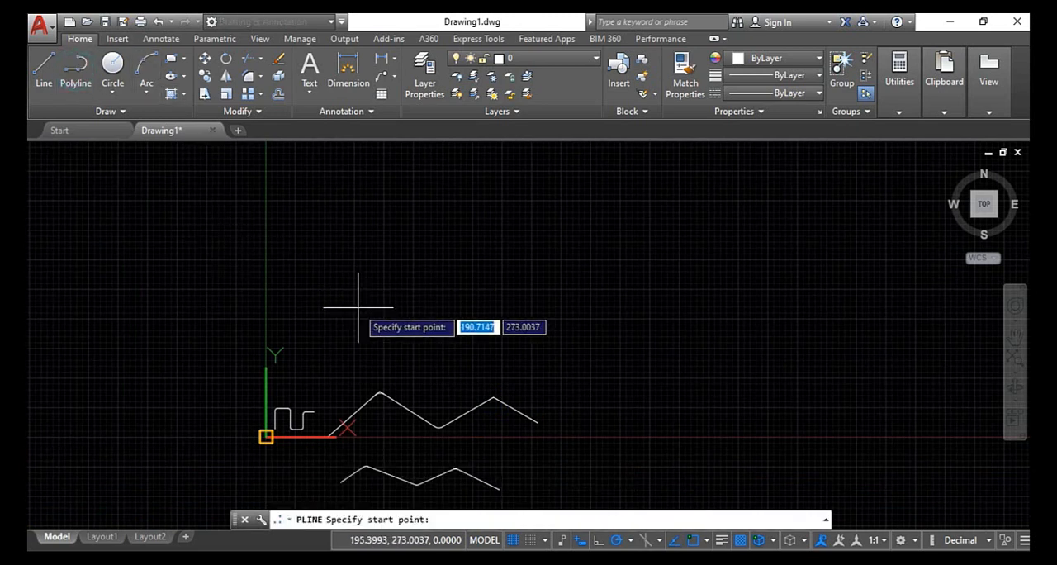
click(361, 311)
click(364, 200)
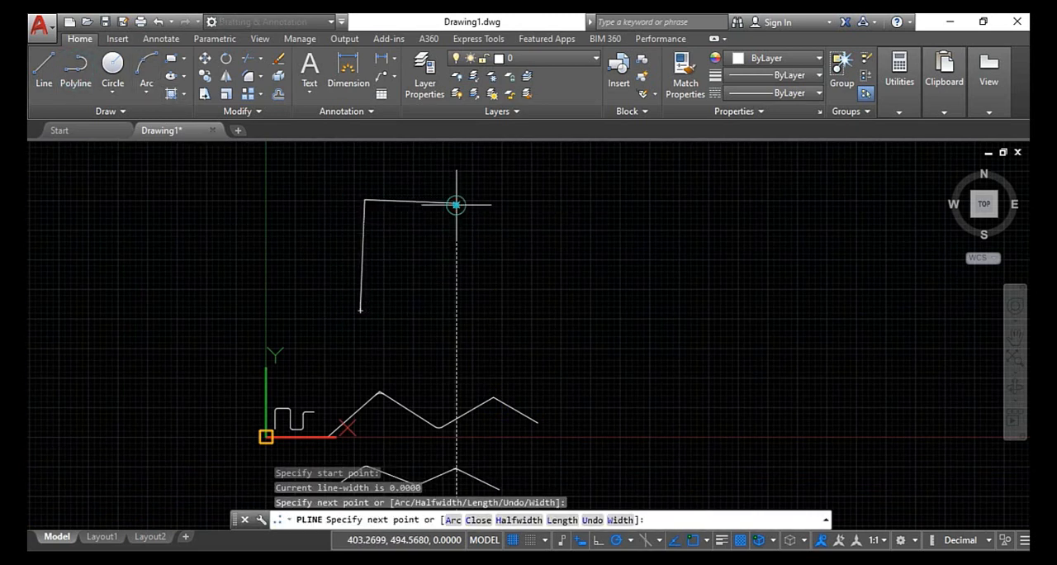
click(457, 203)
click(489, 289)
click(596, 257)
click(647, 314)
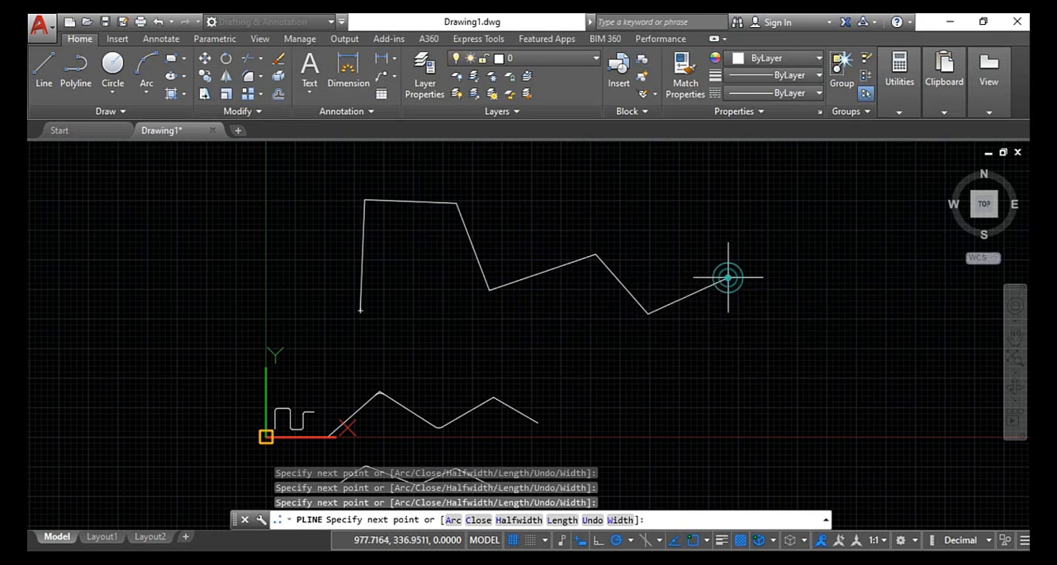
click(727, 279)
click(782, 315)
right_click(783, 316)
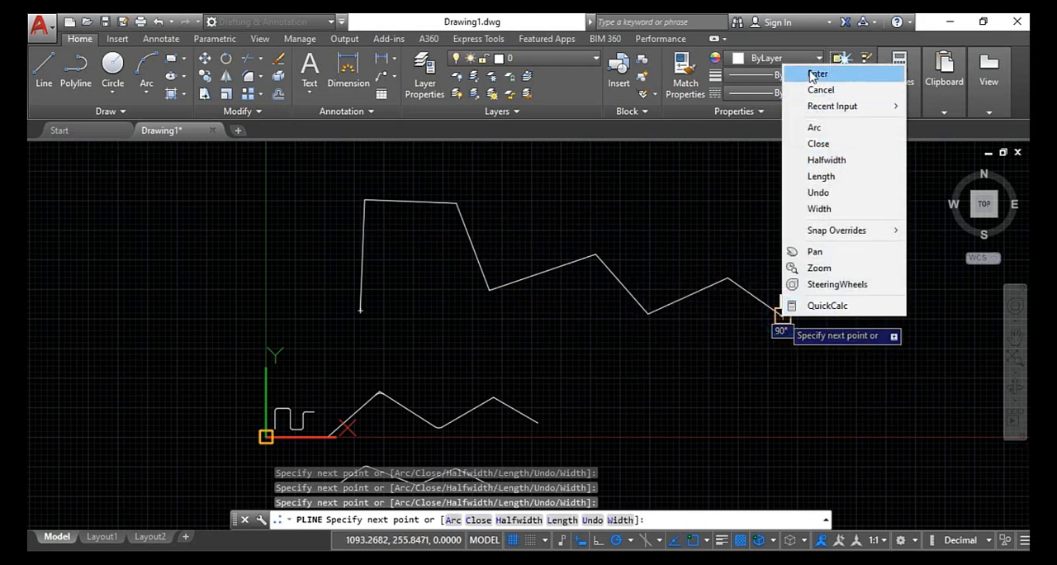
click(811, 74)
- Fillet all corners of the seven-segment polyline at once using Fillet's Polyline option with radius 20
scroll(769, 275, up, 2)
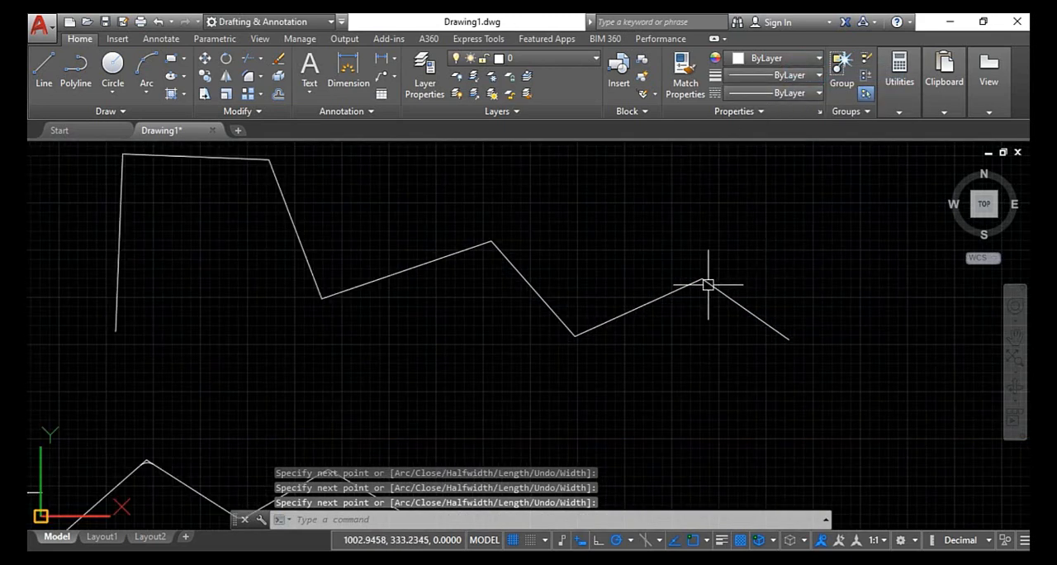
scroll(252, 277, down, 2)
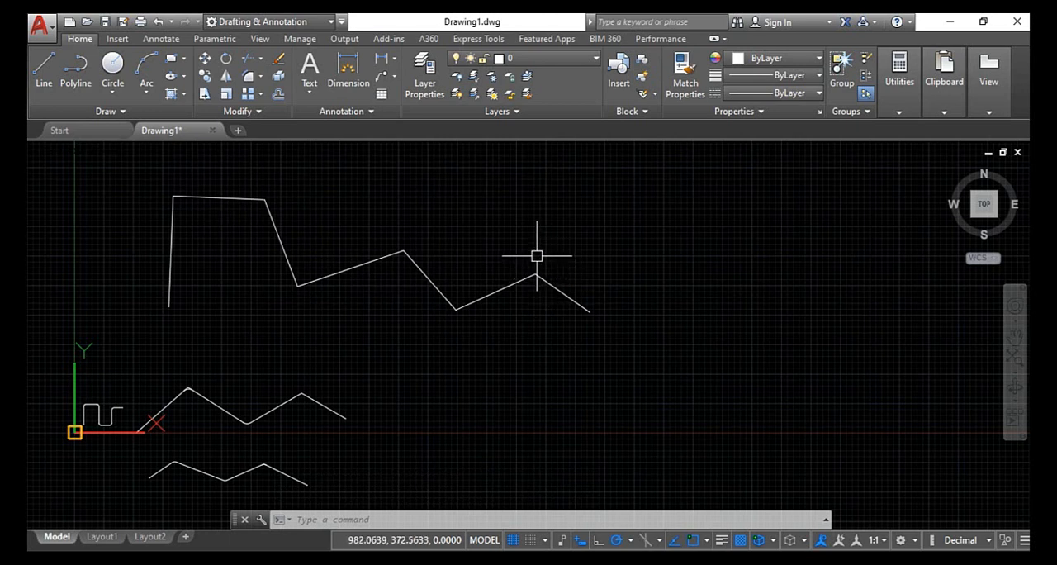
key(Return)
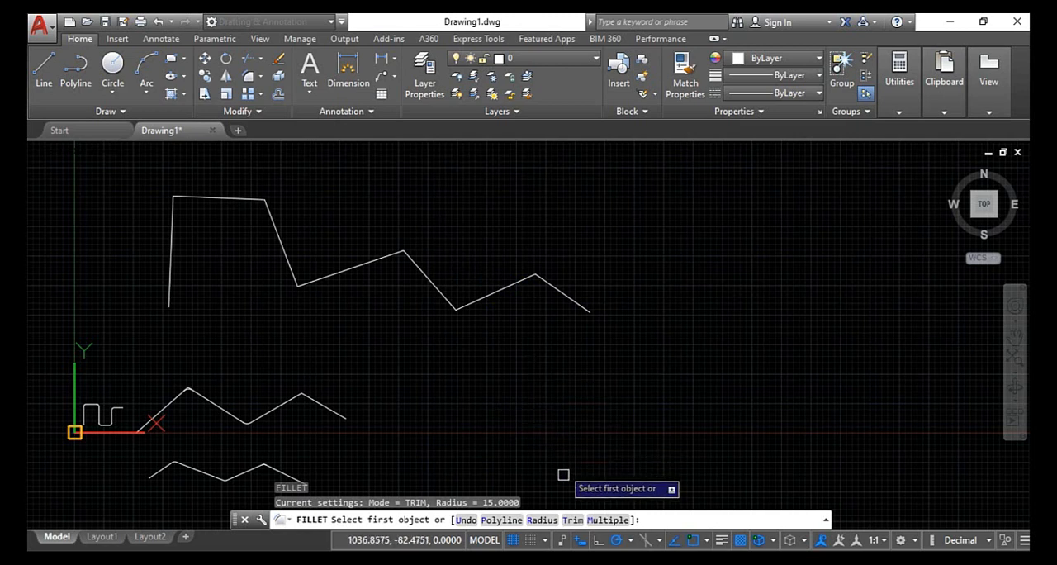
click(502, 519)
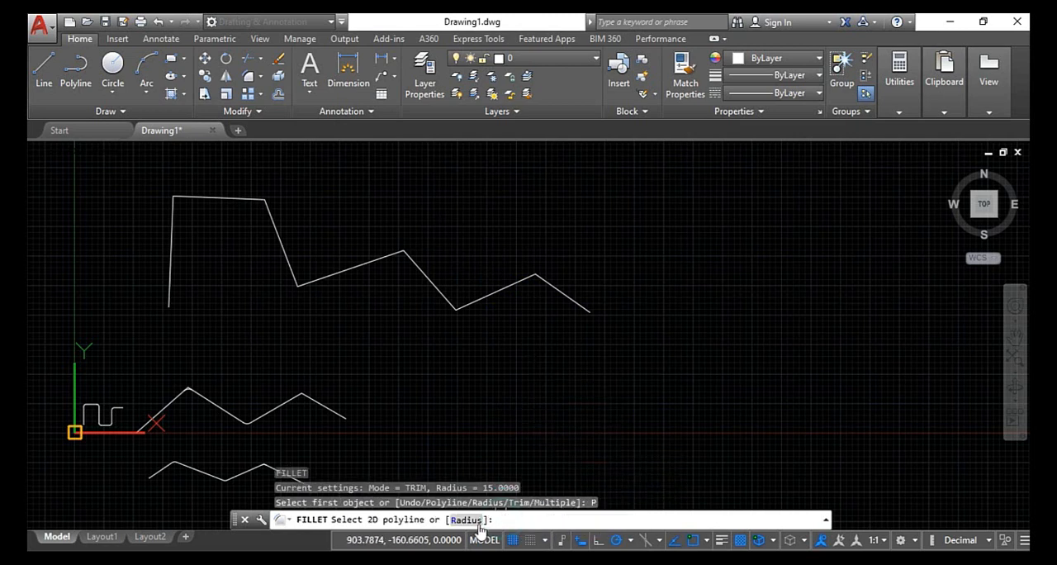
click(467, 521)
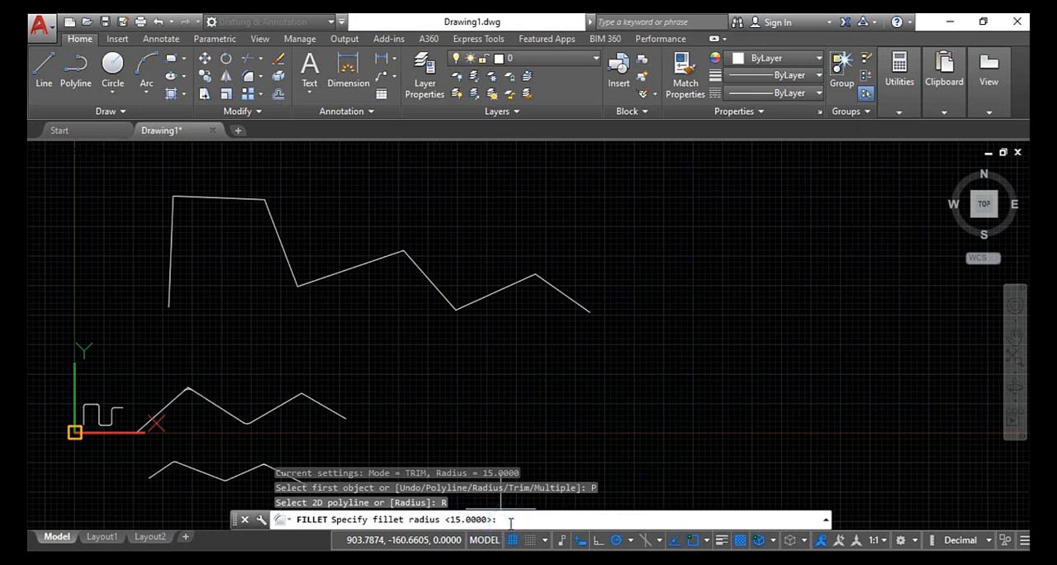
key(Return)
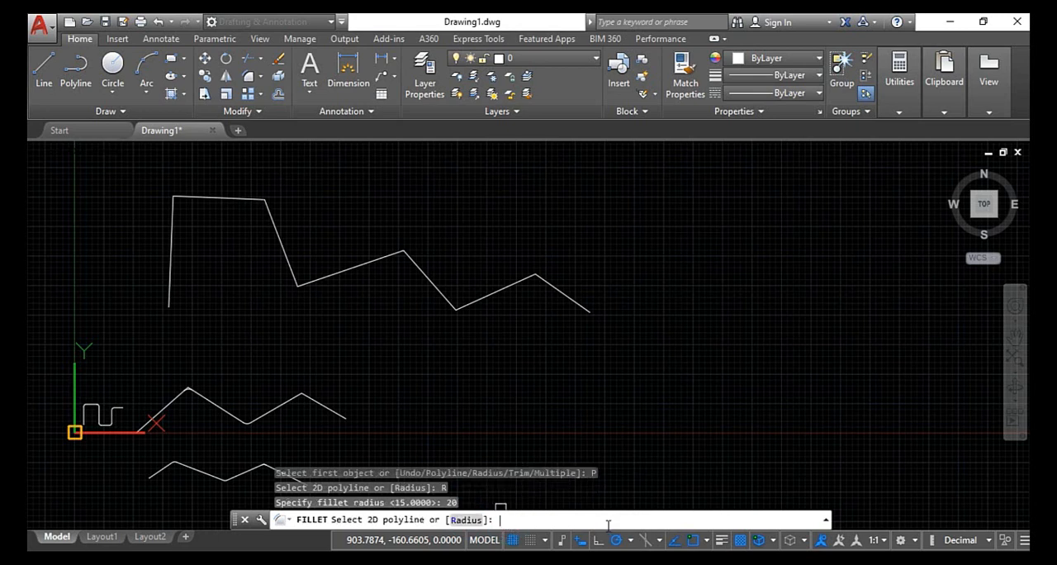
click(177, 222)
- Examine the rounded corners along the filleted polyline and compare it with the zigzags below
scroll(196, 196, up, 6)
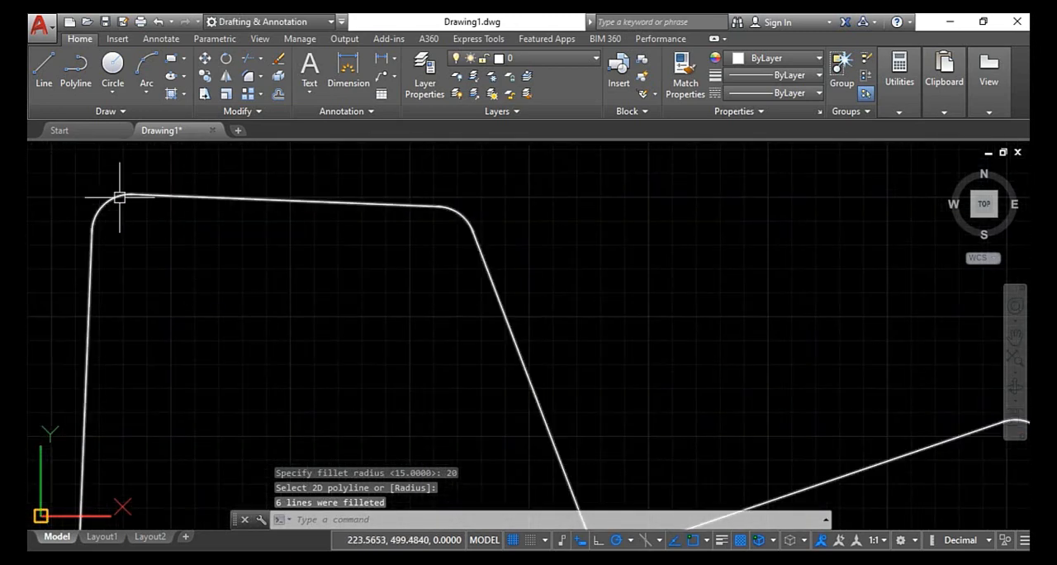
scroll(119, 198, up, 2)
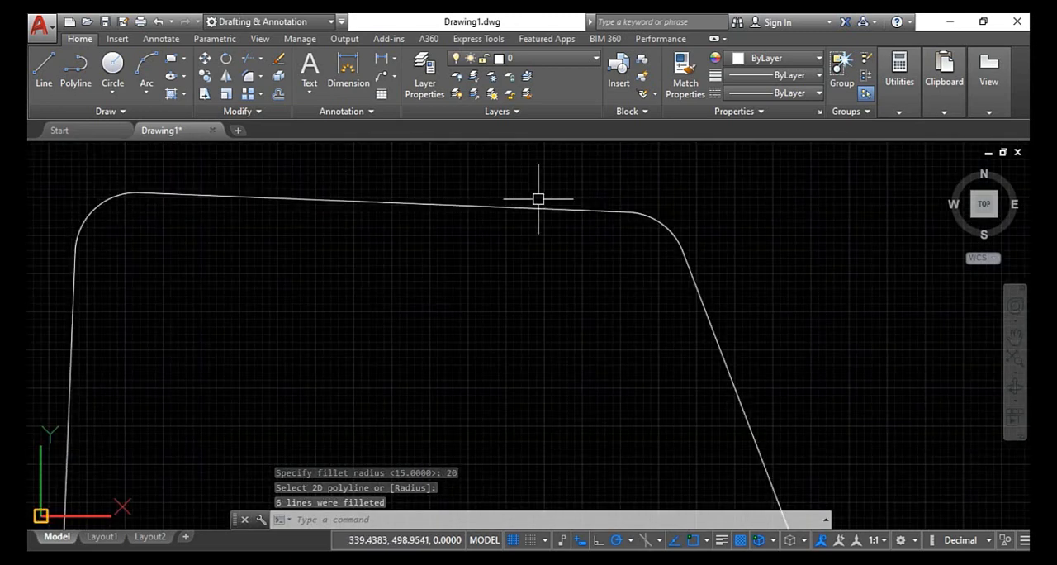
scroll(649, 239, down, 6)
scroll(727, 350, up, 2)
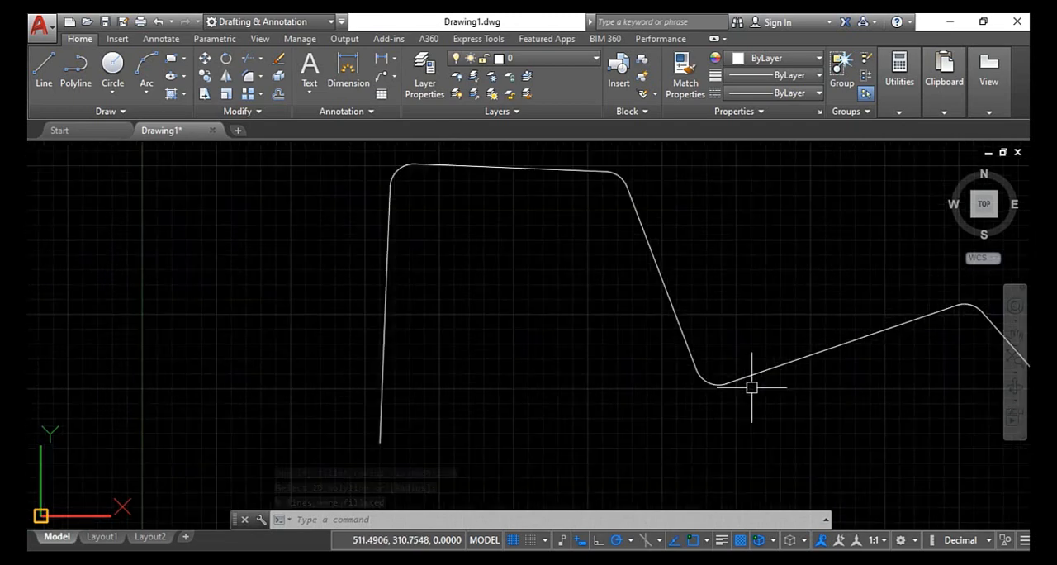
scroll(746, 372, down, 5)
scroll(527, 314, up, 3)
scroll(502, 328, up, 2)
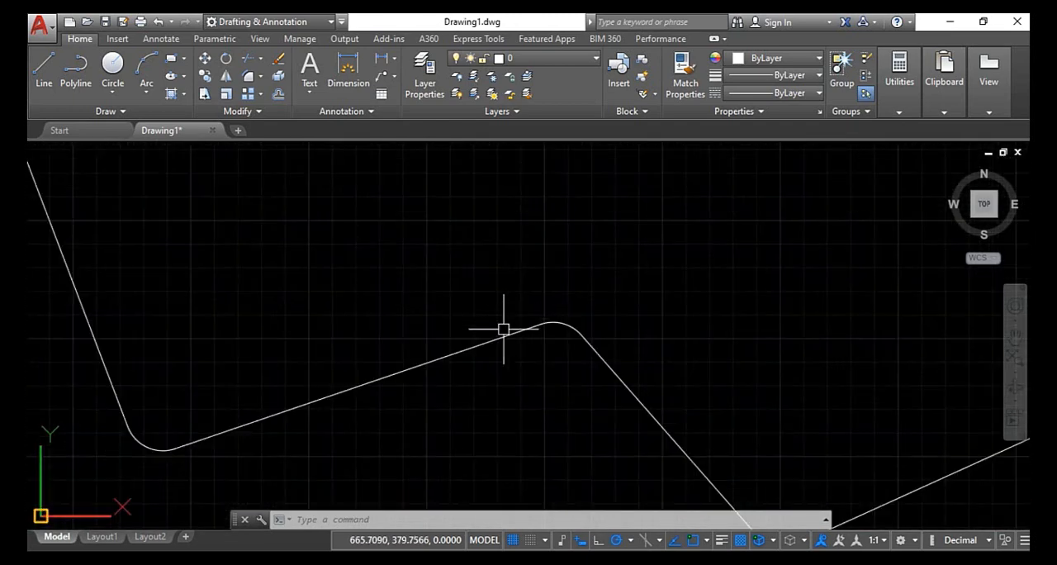
scroll(517, 338, up, 1)
scroll(566, 362, down, 2)
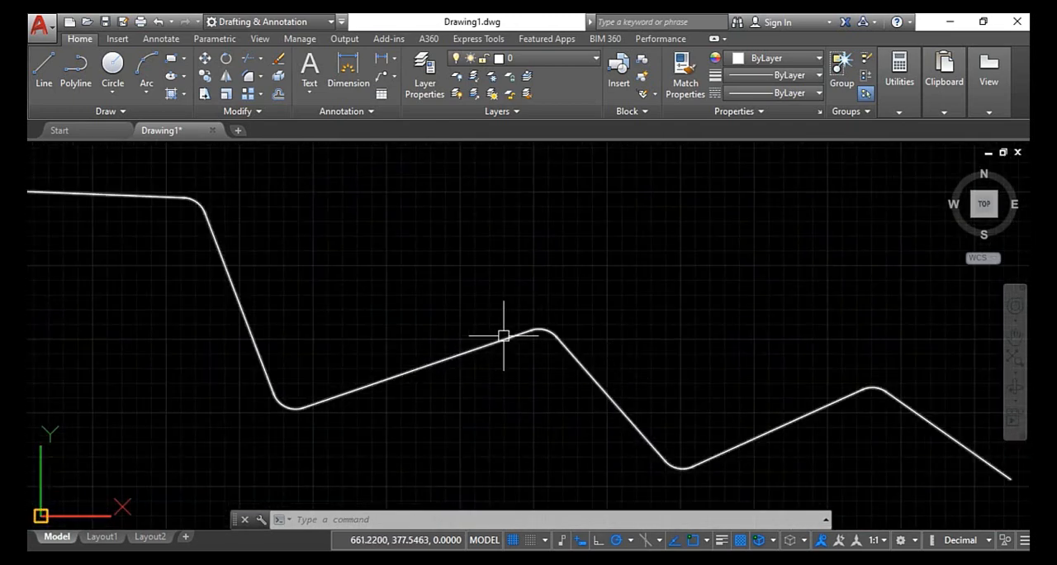
scroll(506, 336, down, 2)
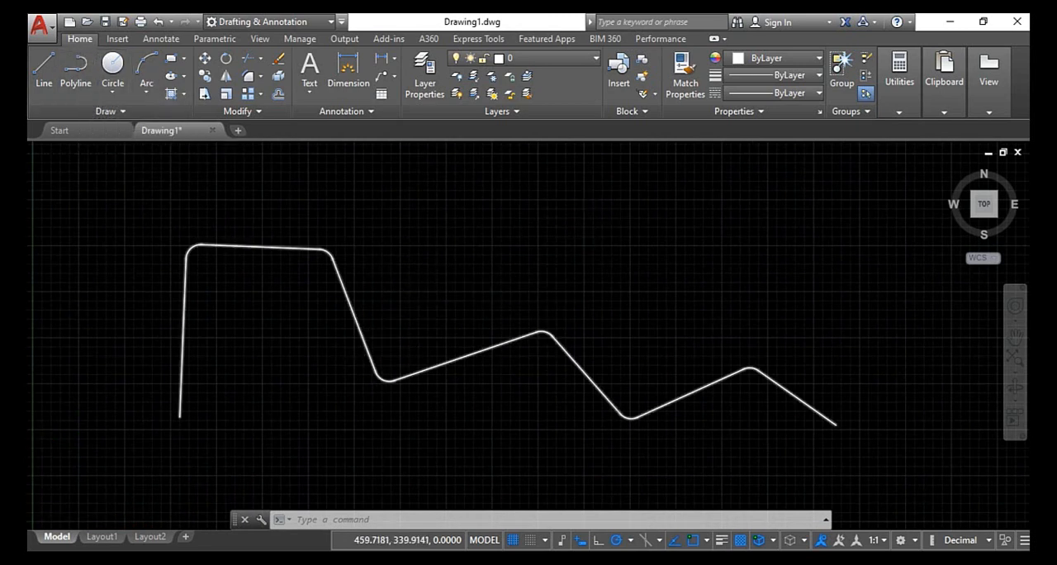
scroll(395, 396, up, 2)
scroll(815, 394, down, 10)
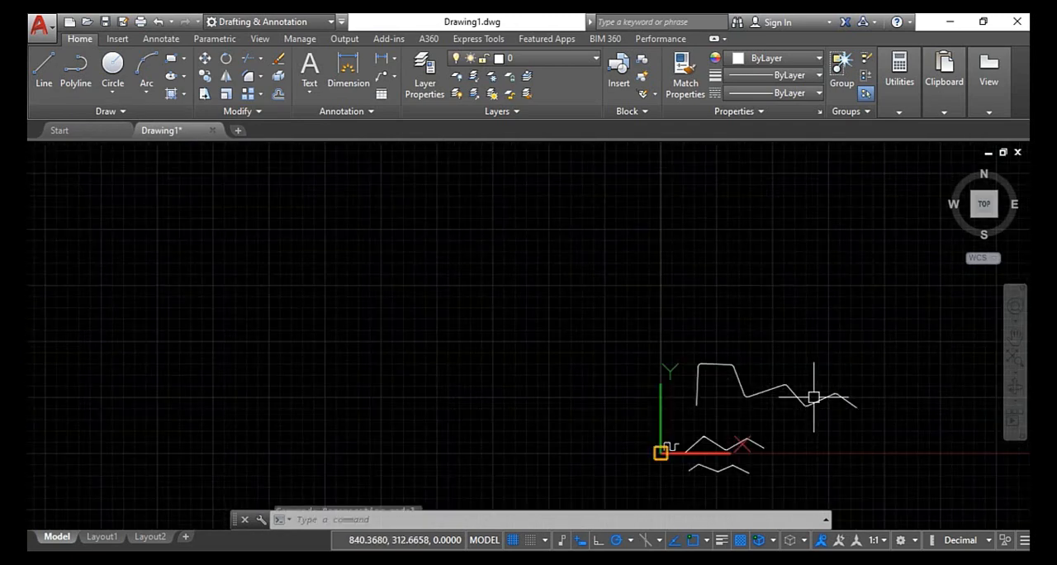
scroll(545, 347, up, 8)
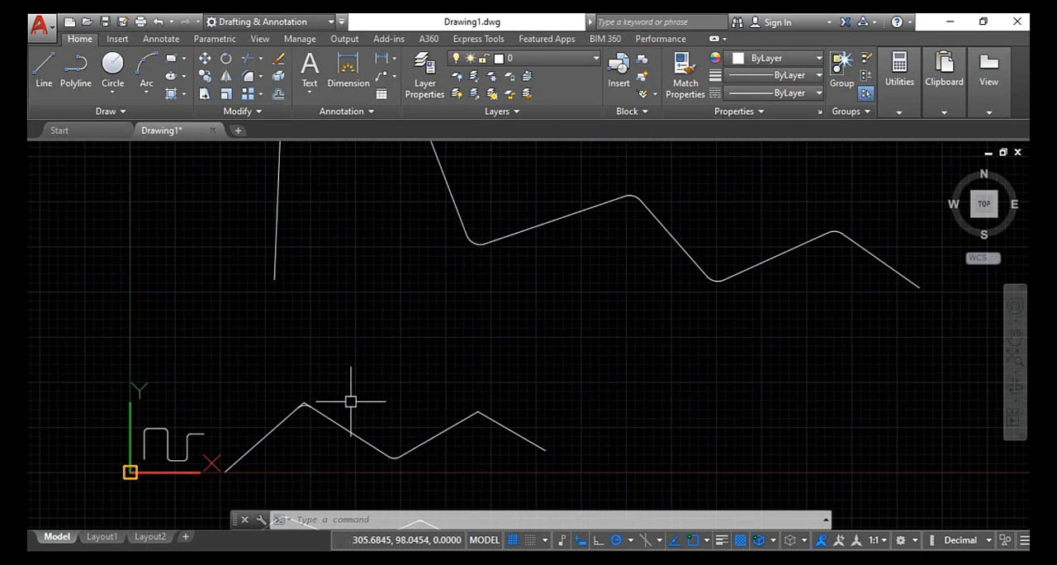
- Create a new drawing and draw five connected vertical and horizontal lines in a square-wave shape, with the lower horizontal about 11.2 units long
click(238, 130)
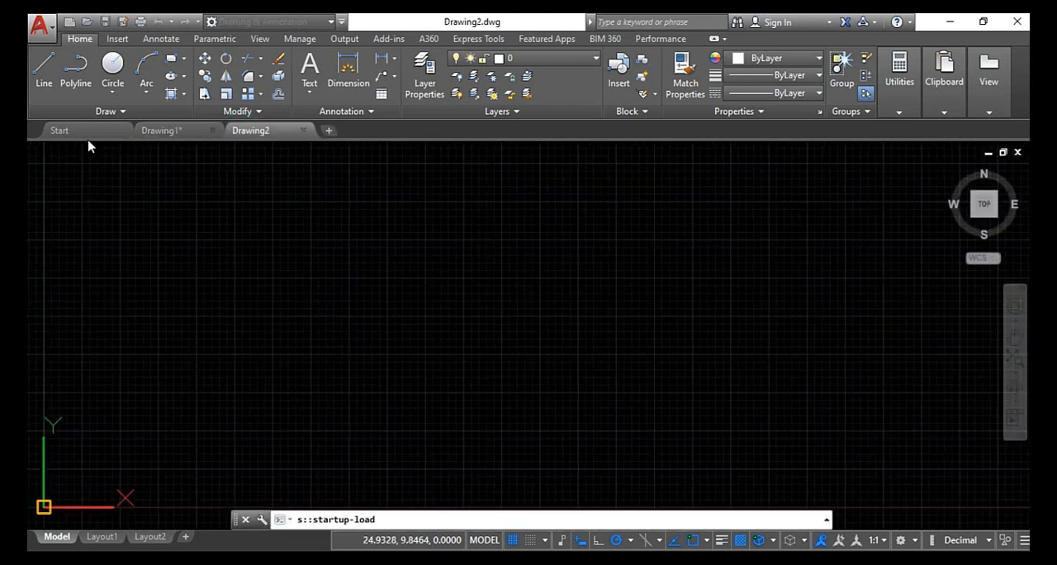
click(44, 70)
click(221, 400)
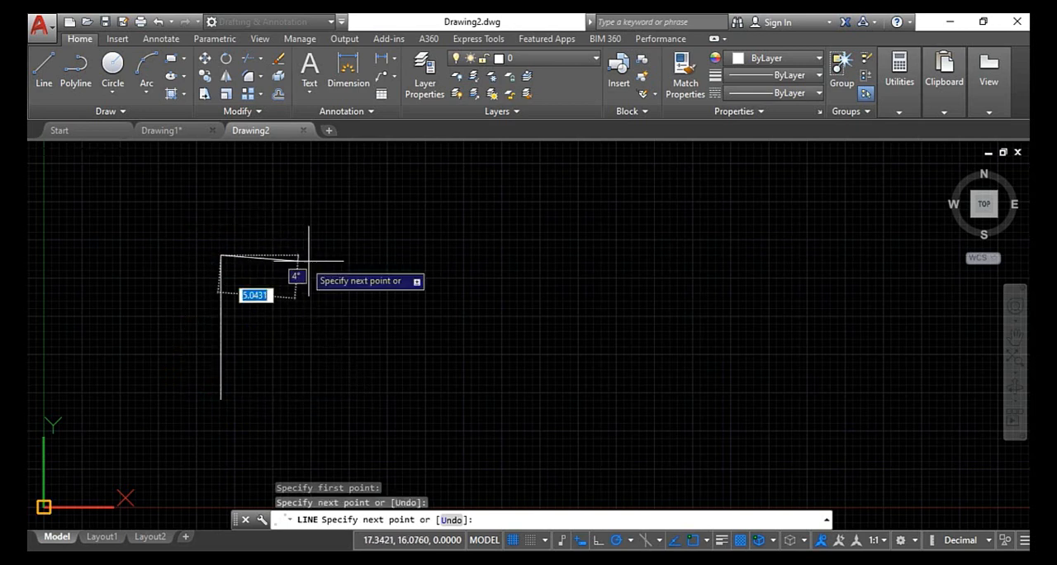
click(357, 256)
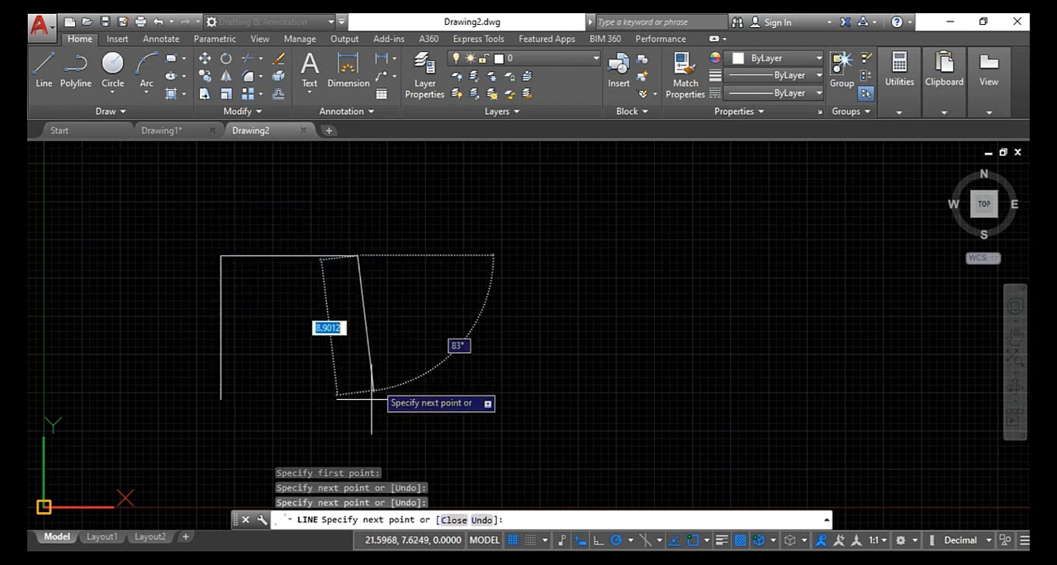
click(357, 440)
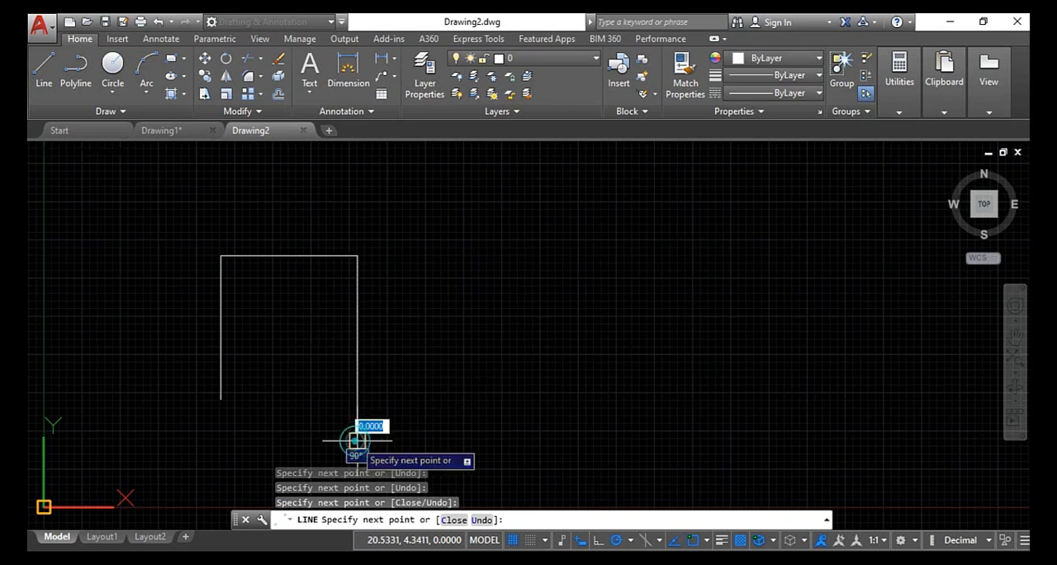
click(528, 440)
click(529, 213)
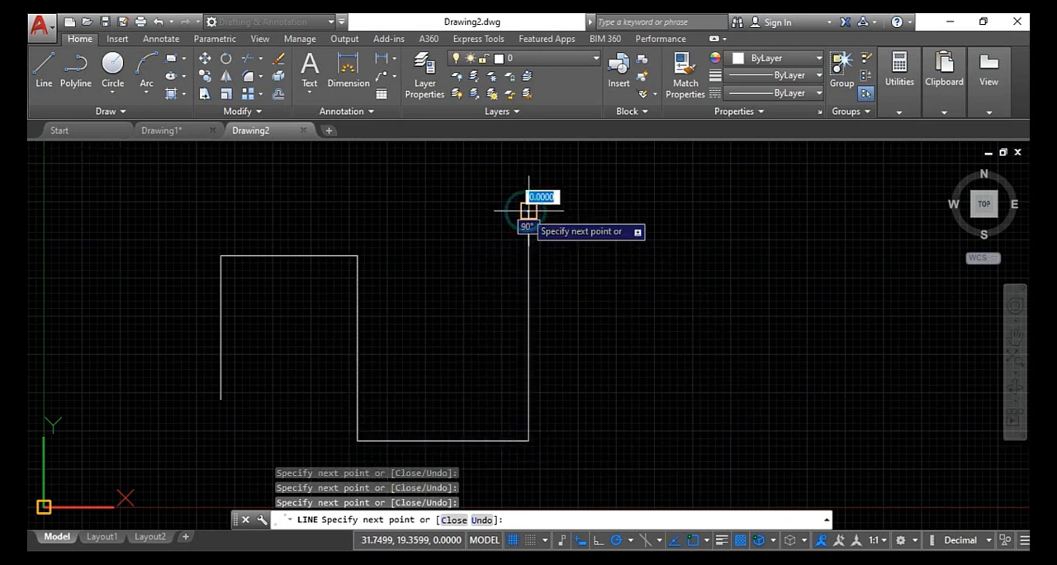
right_click(524, 217)
click(541, 222)
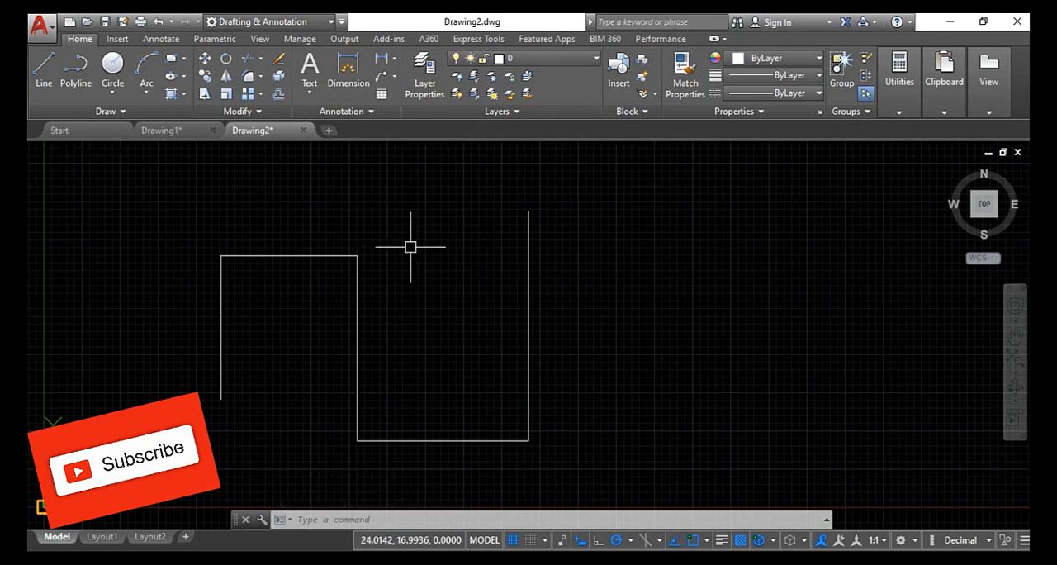
key(Escape)
key(Escape)
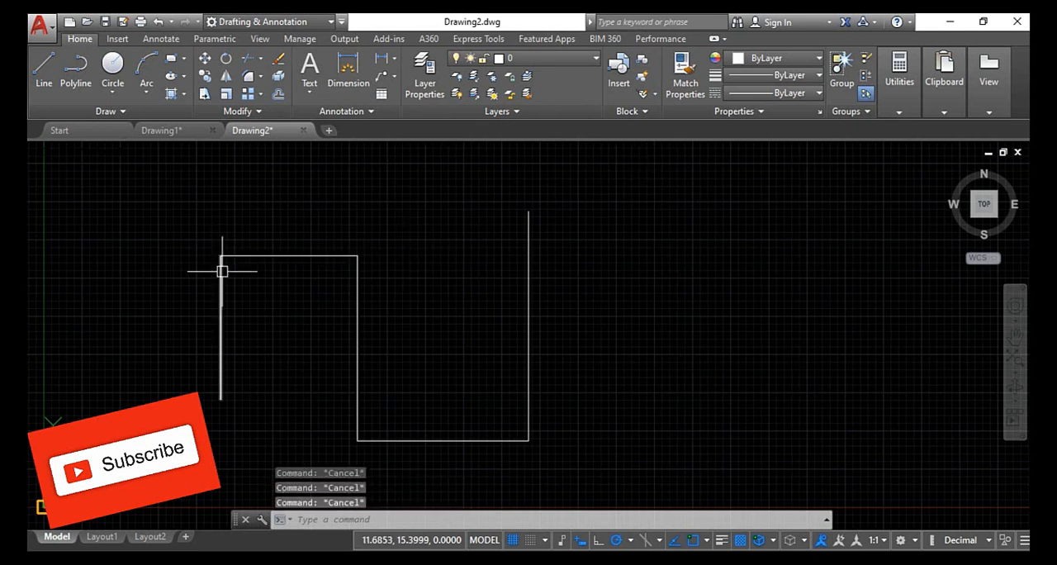
click(221, 271)
click(357, 287)
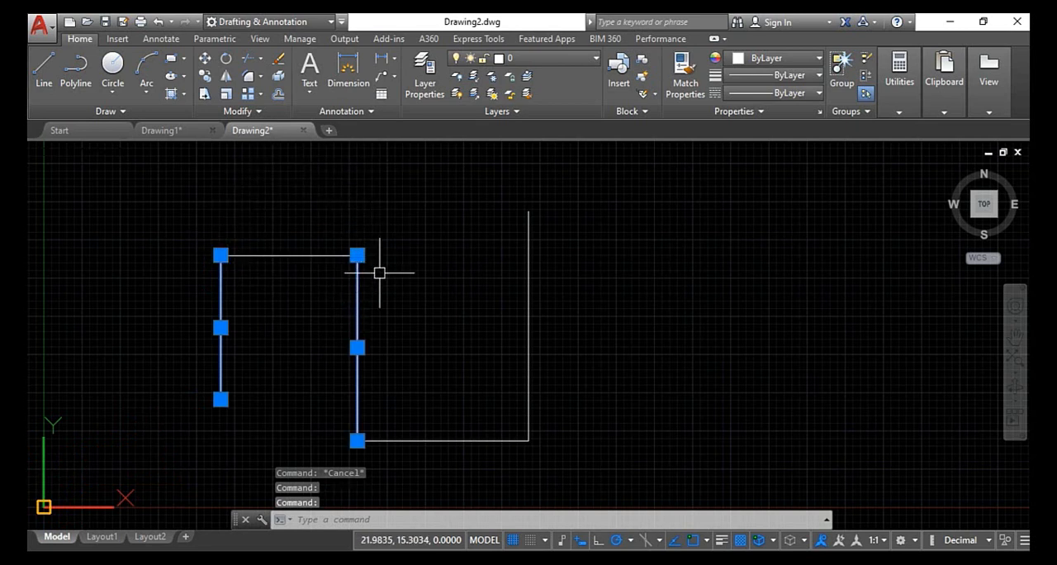
key(Escape)
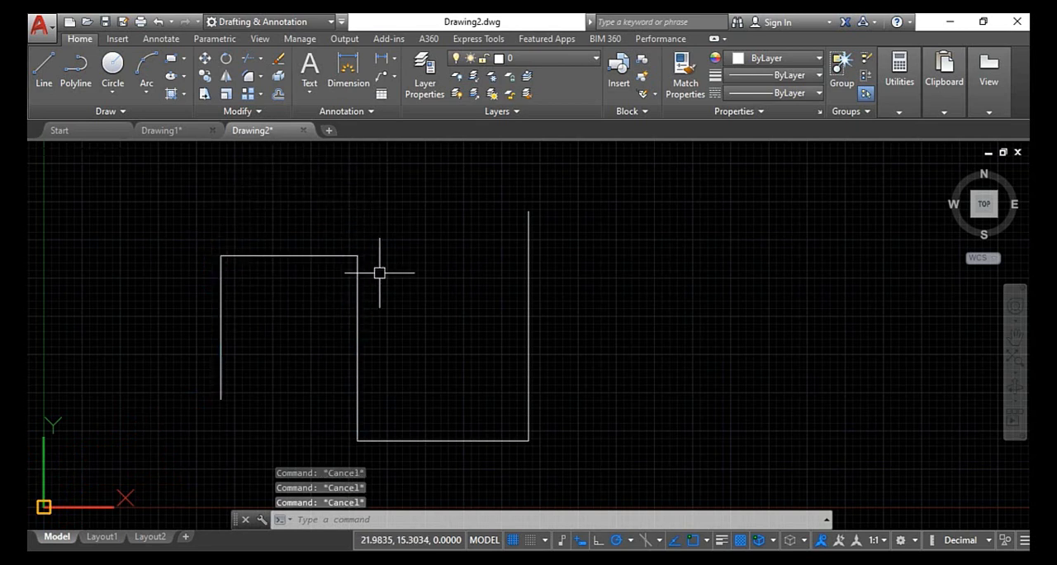
- Fillet the first and second parallel vertical lines to join their upper ends with a semicircular arc
text(f)
key(Return)
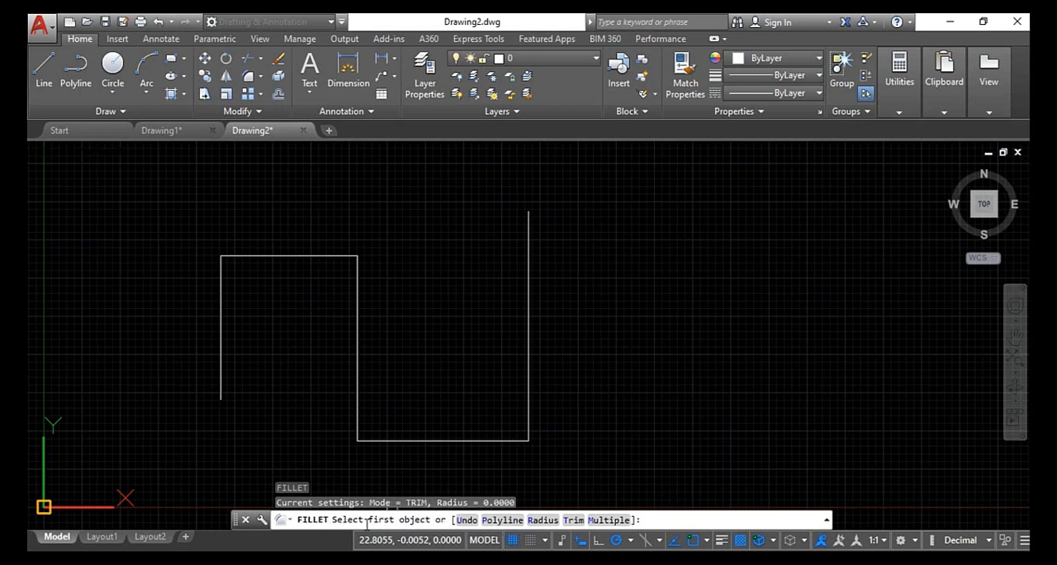
click(221, 312)
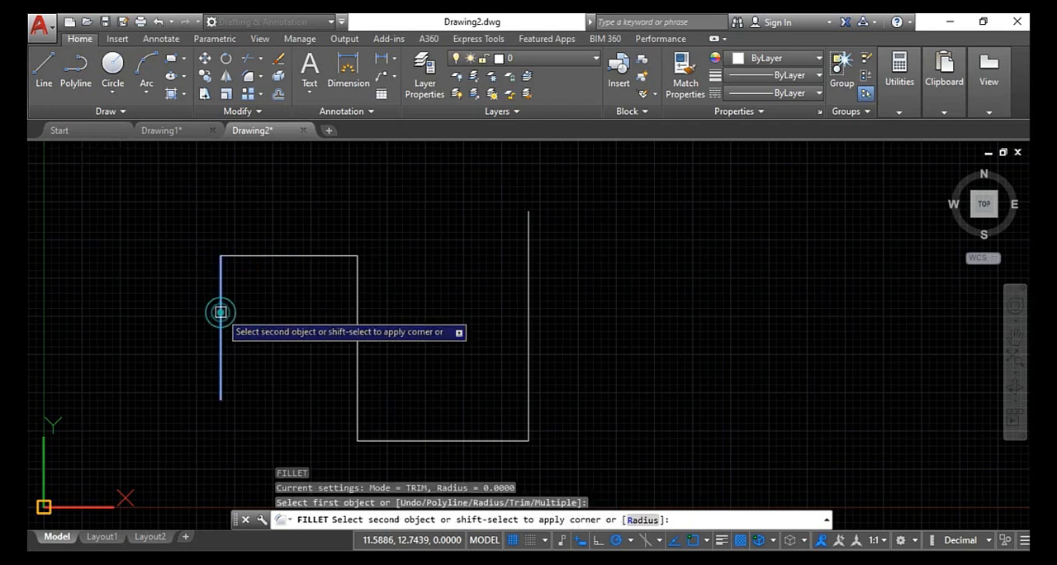
click(361, 301)
- Fillet the second and third parallel vertical lines to join their lower ends with a semicircular arc
scroll(323, 209, up, 2)
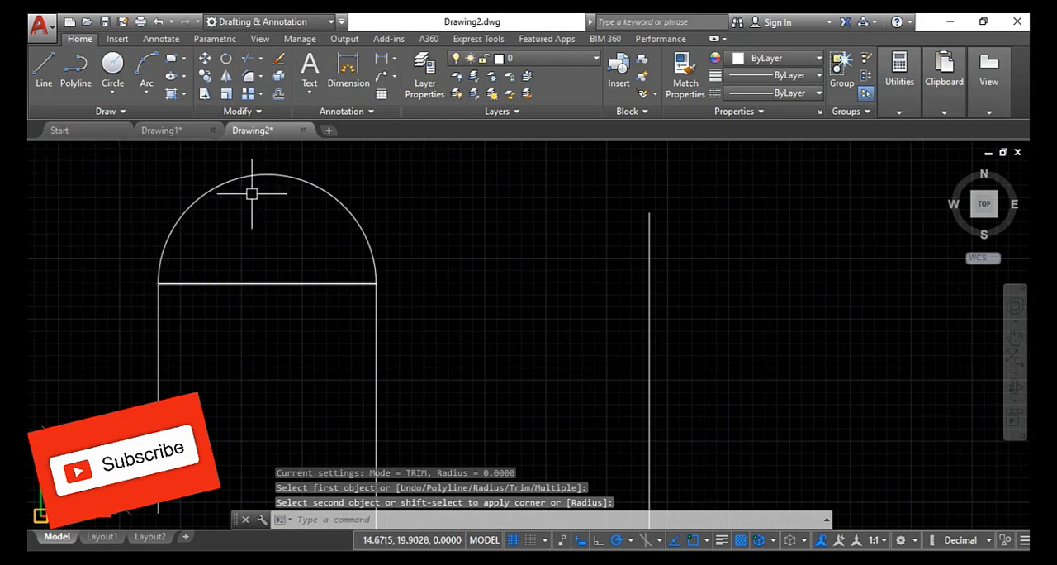
scroll(302, 203, down, 5)
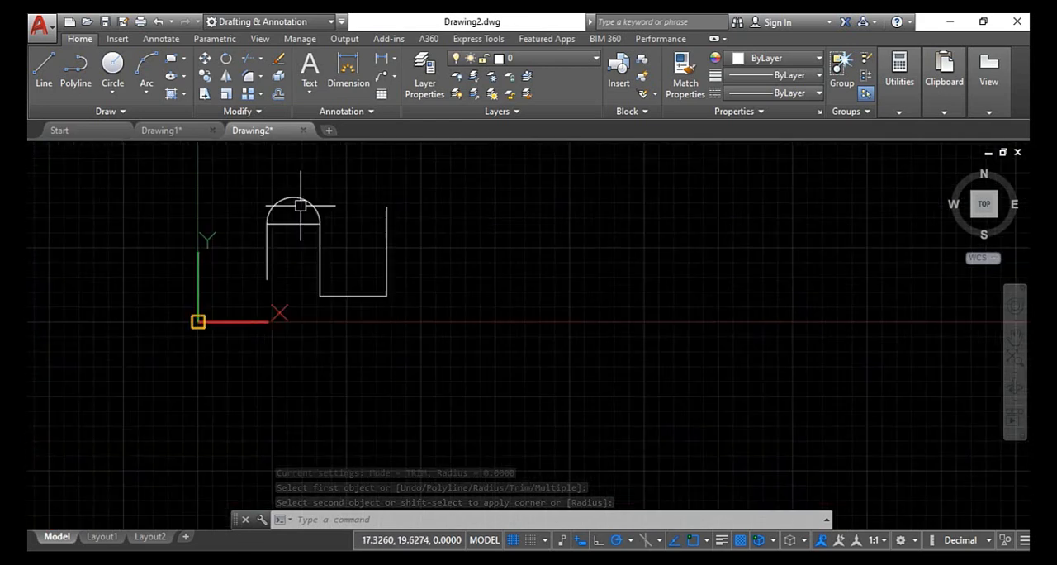
scroll(300, 205, up, 4)
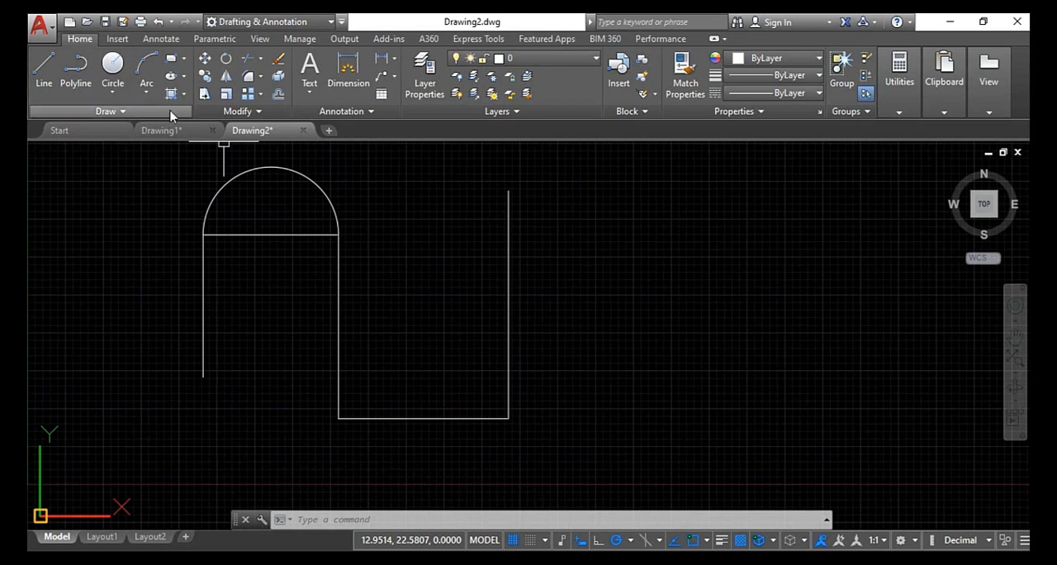
text(F)
key(Return)
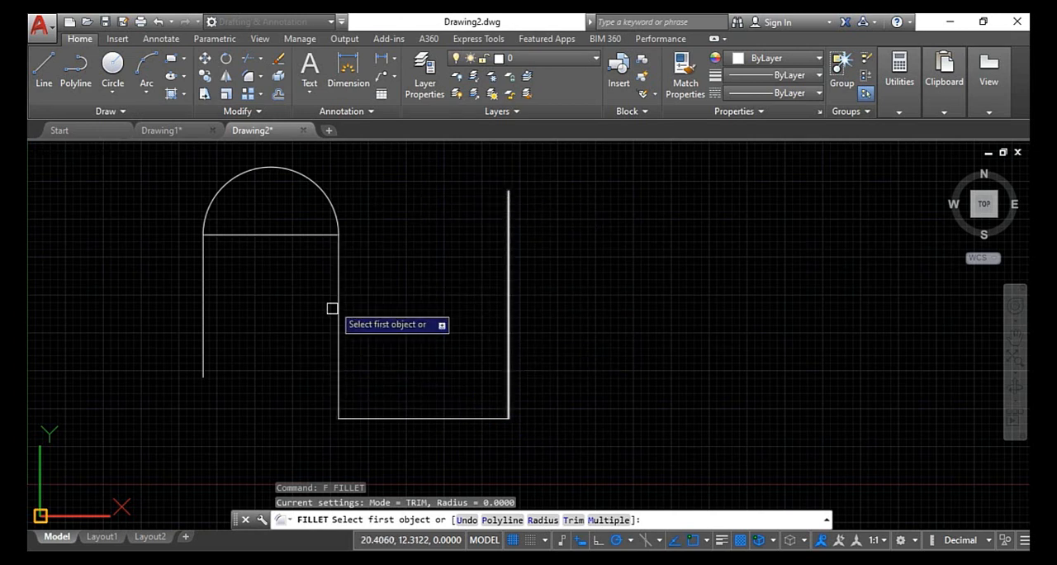
click(507, 339)
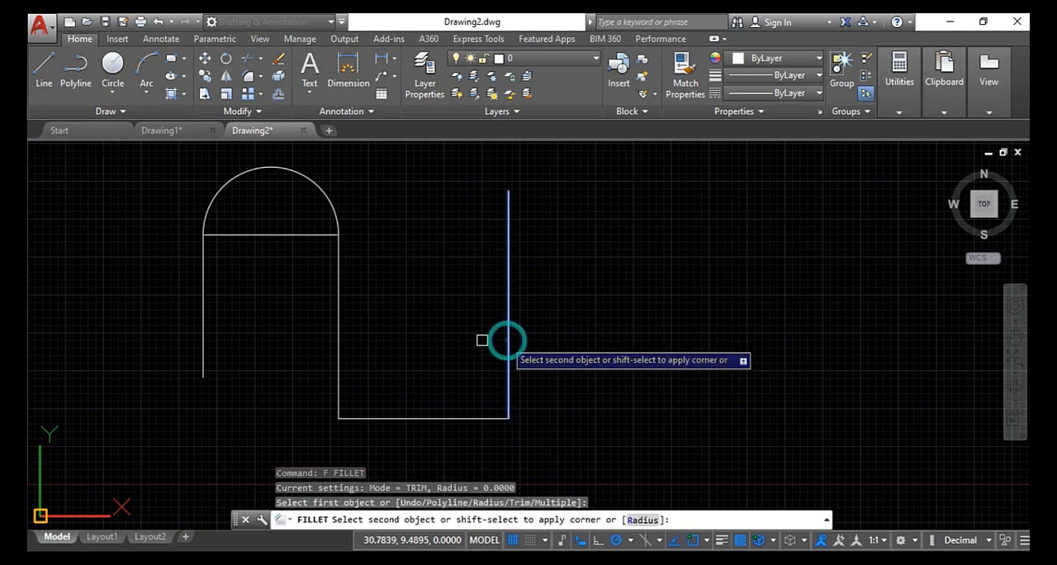
click(340, 335)
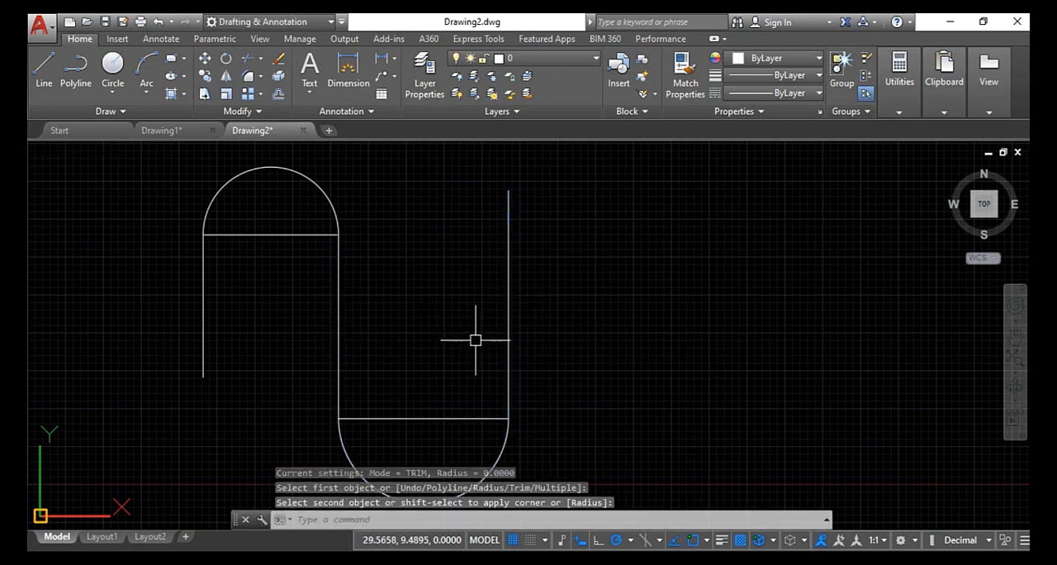
- Draw a horizontal rectangle beside the filleted square-wave lines, clear of the third vertical line
scroll(389, 262, down, 2)
scroll(471, 381, up, 3)
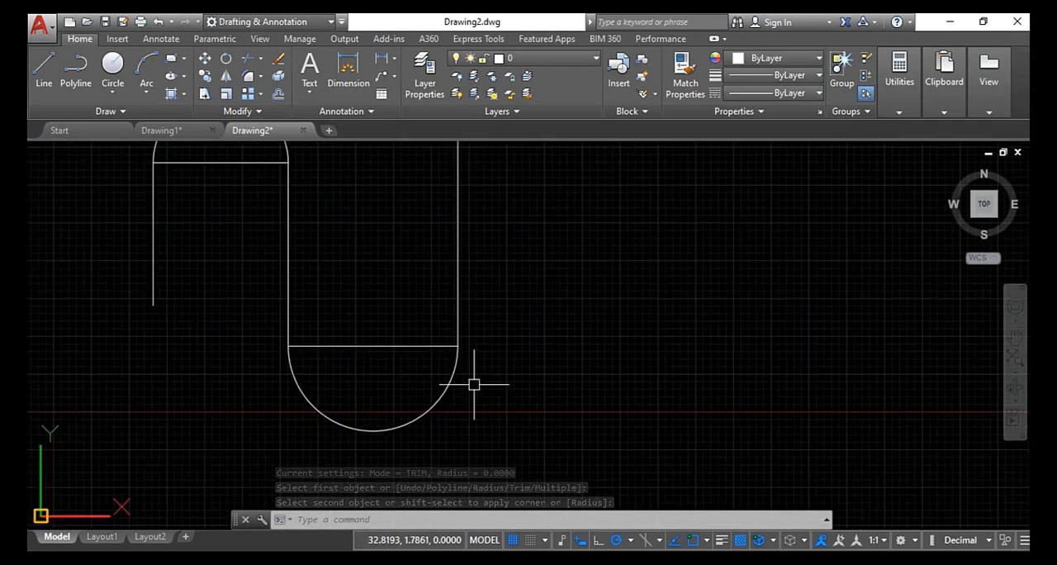
scroll(472, 380, down, 3)
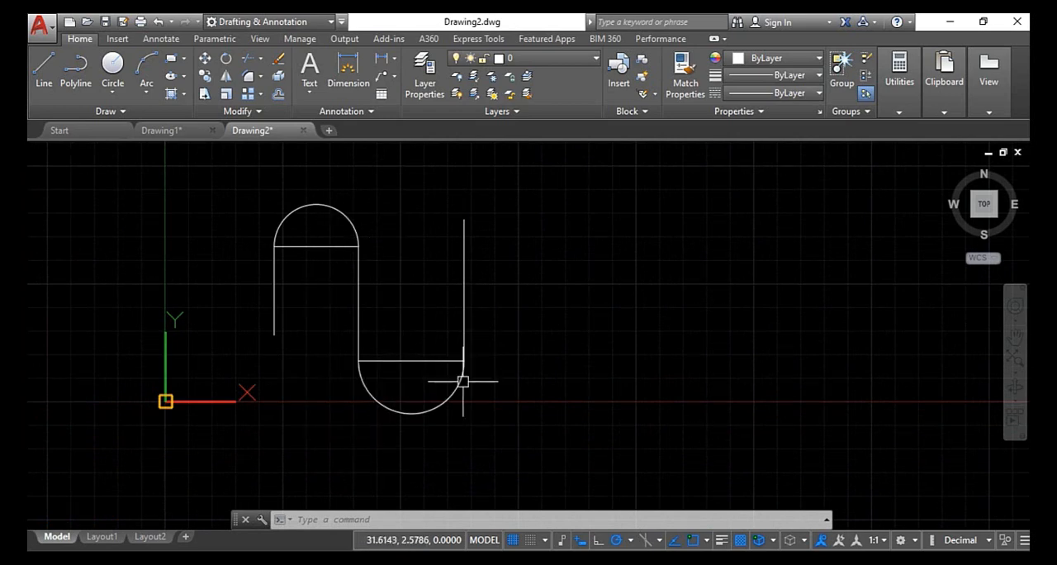
scroll(318, 269, down, 2)
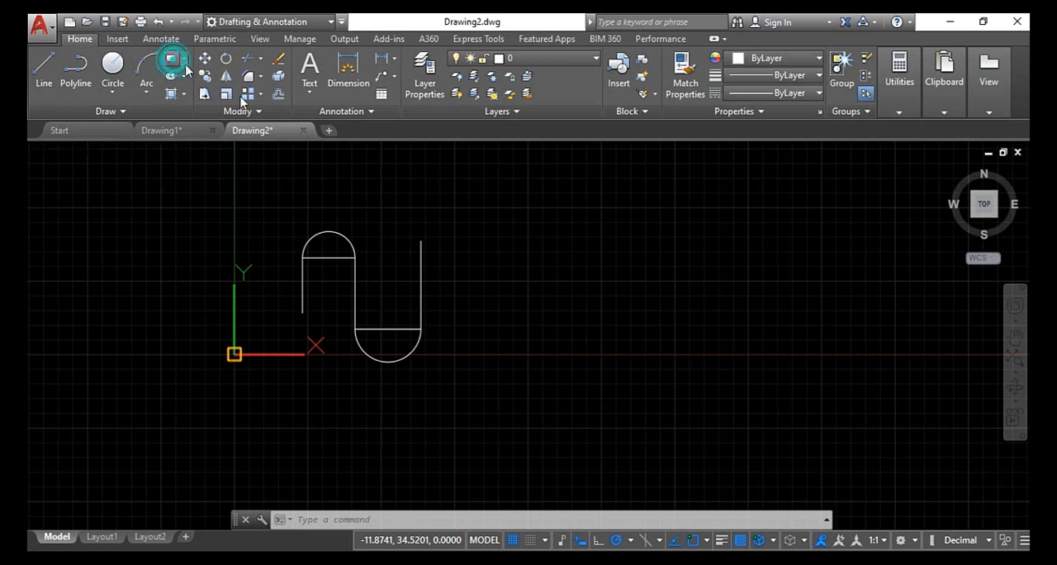
click(713, 366)
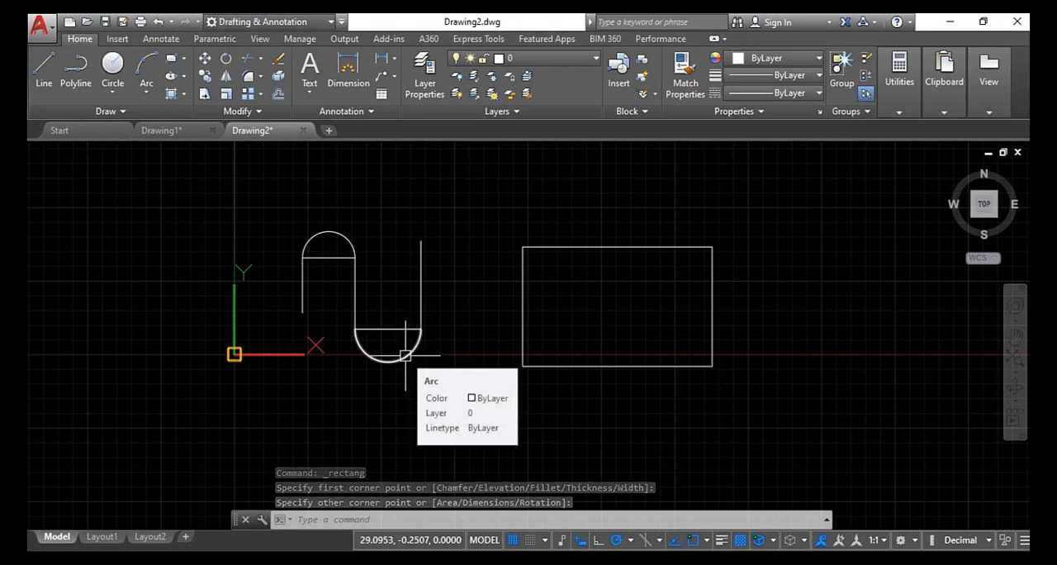
- Try to fillet the rectangle's two parallel vertical sides while it is a single polyline
text(f)
key(Return)
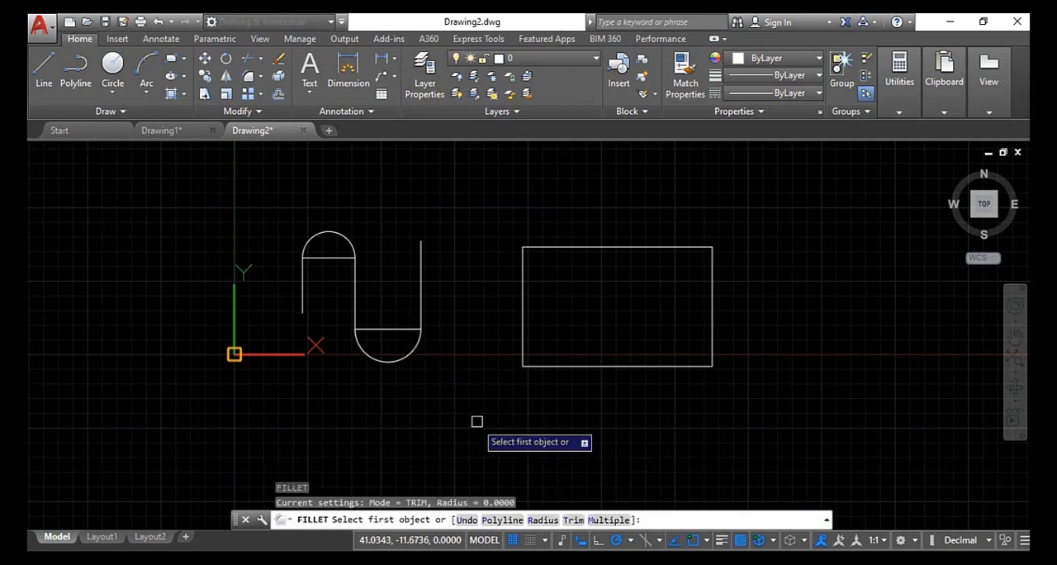
click(522, 320)
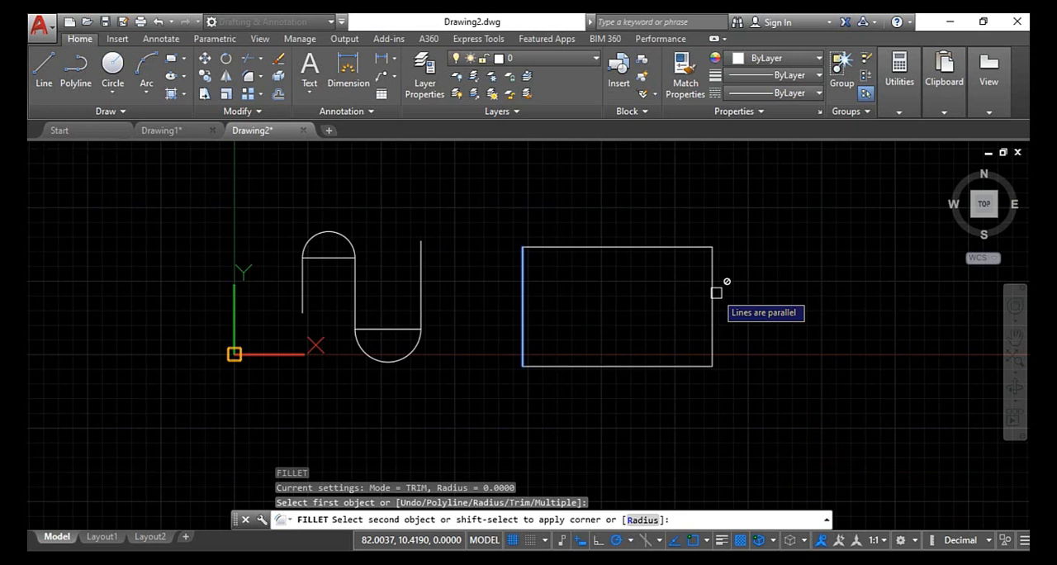
key(Escape)
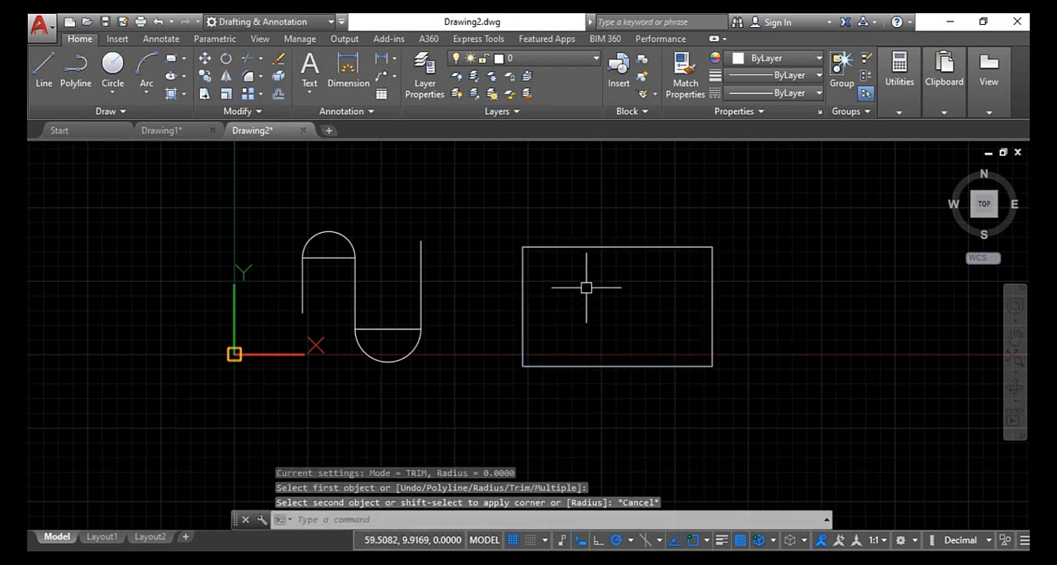
key(Escape)
key(Escape)
- Explode the rectangle polyline into separate lines
mouse_move(583, 246)
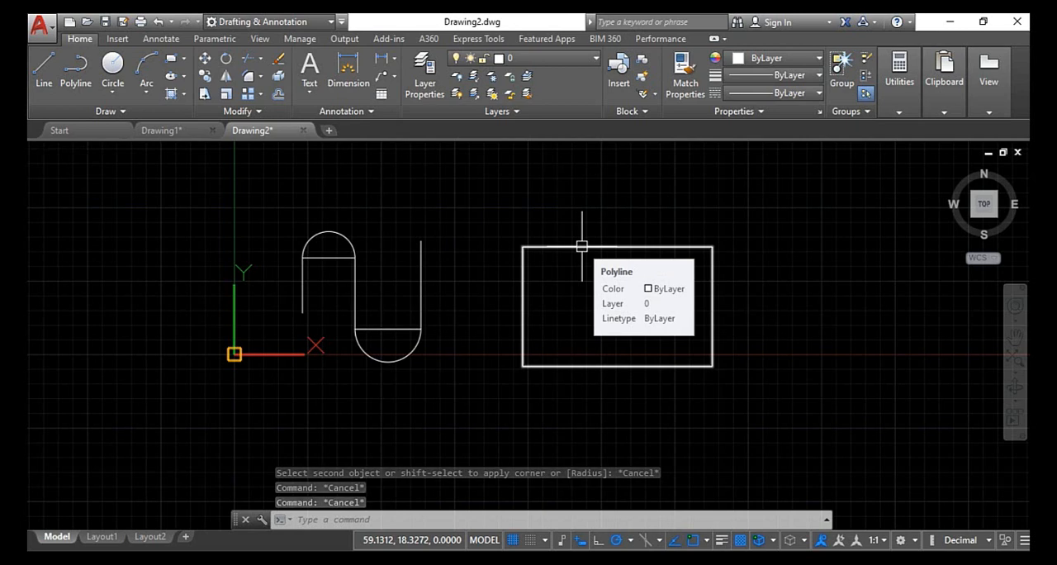
click(580, 247)
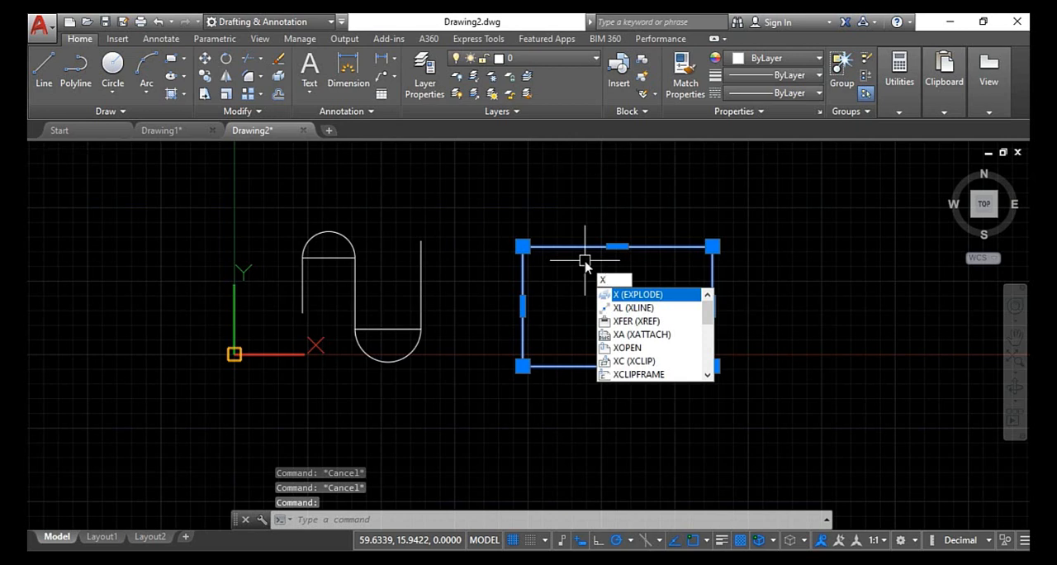
key(Return)
mouse_move(567, 244)
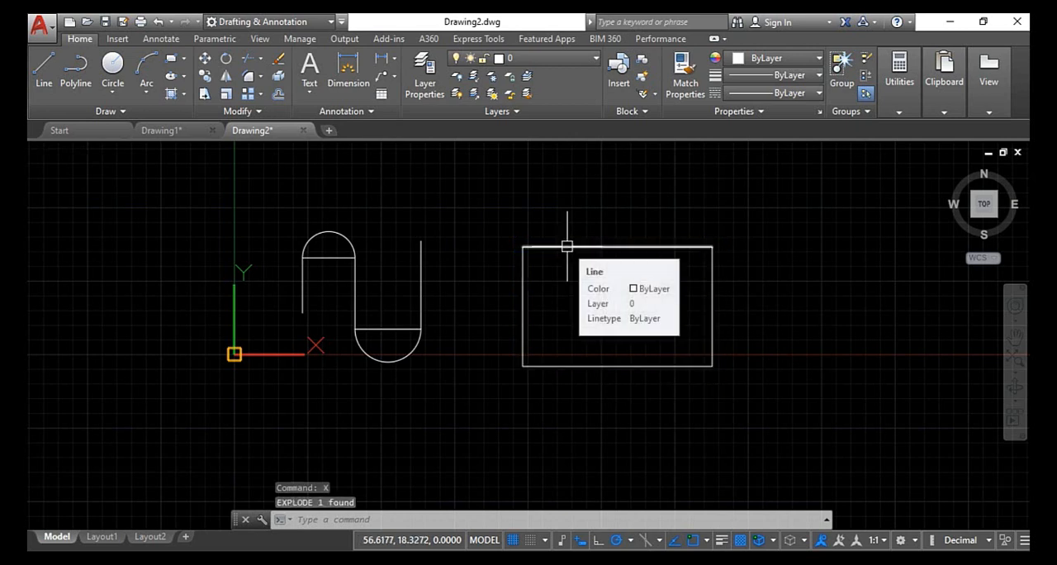
- Fillet the exploded rectangle's two vertical sides to join their lower ends with a semicircular arc
scroll(578, 281, down, 4)
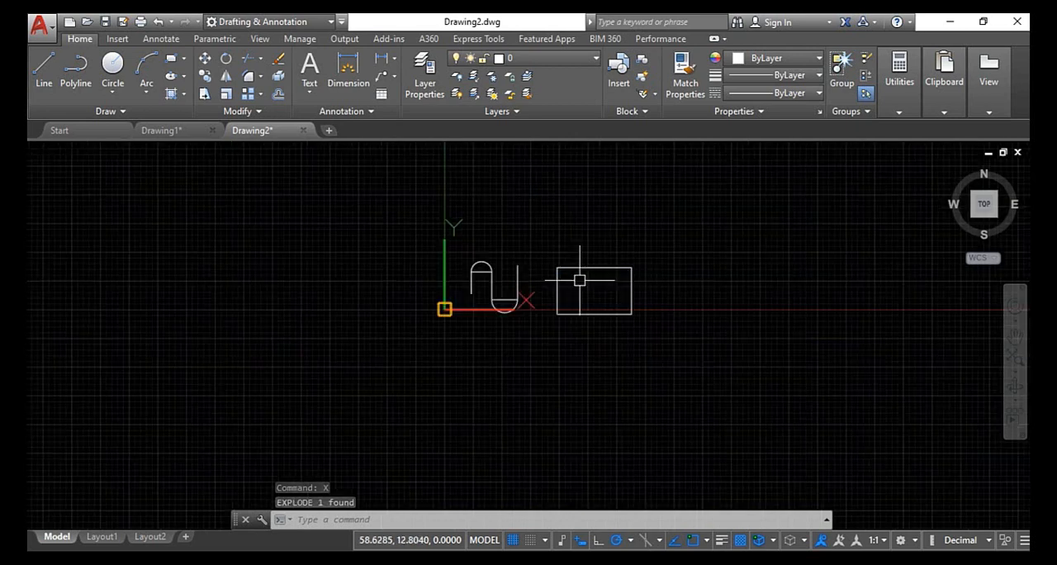
scroll(708, 344, up, 4)
scroll(516, 207, down, 2)
middle_drag(490, 206, 497, 212)
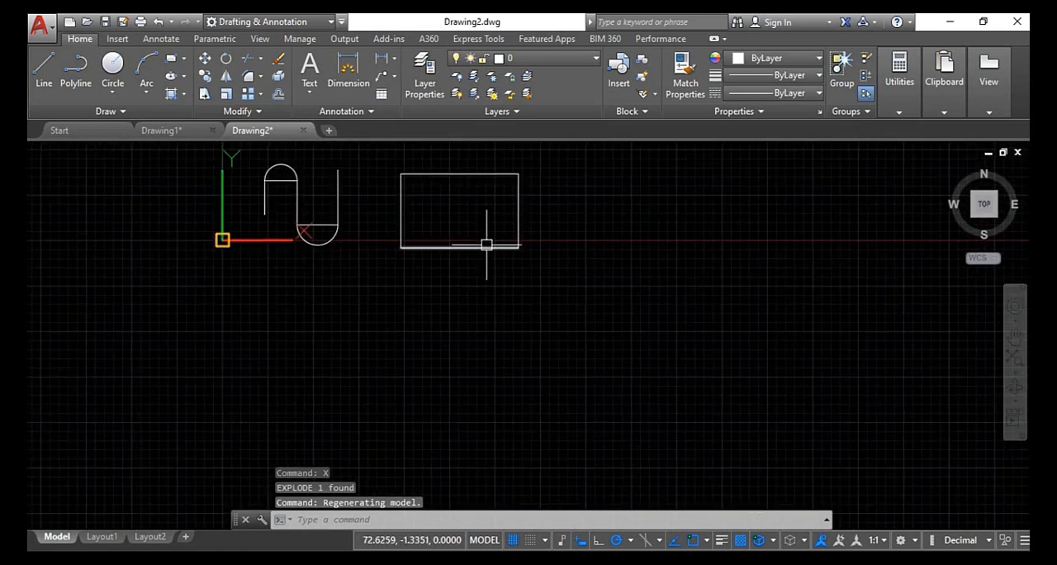
mouse_move(486, 244)
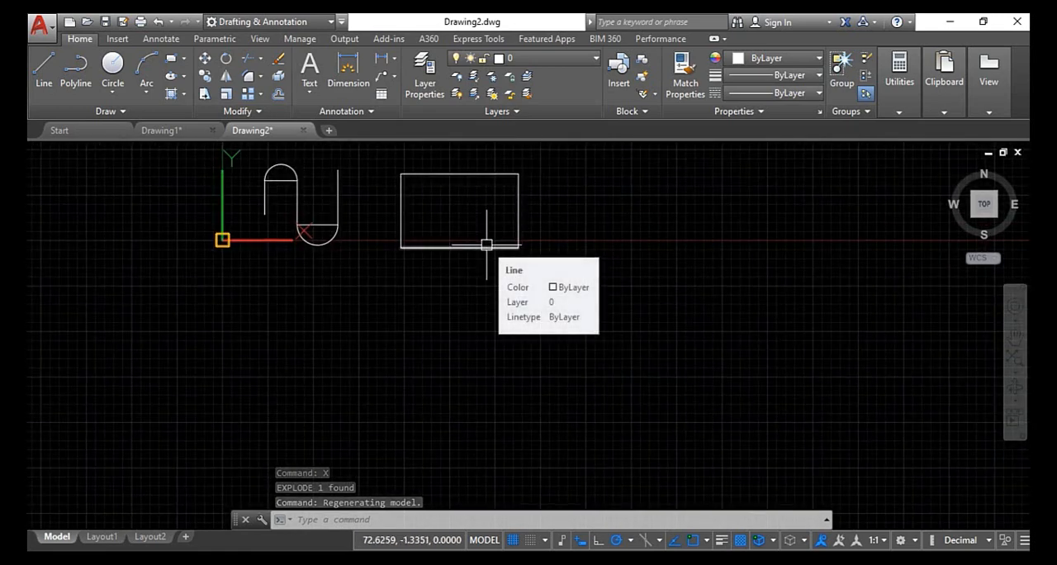
text(F)
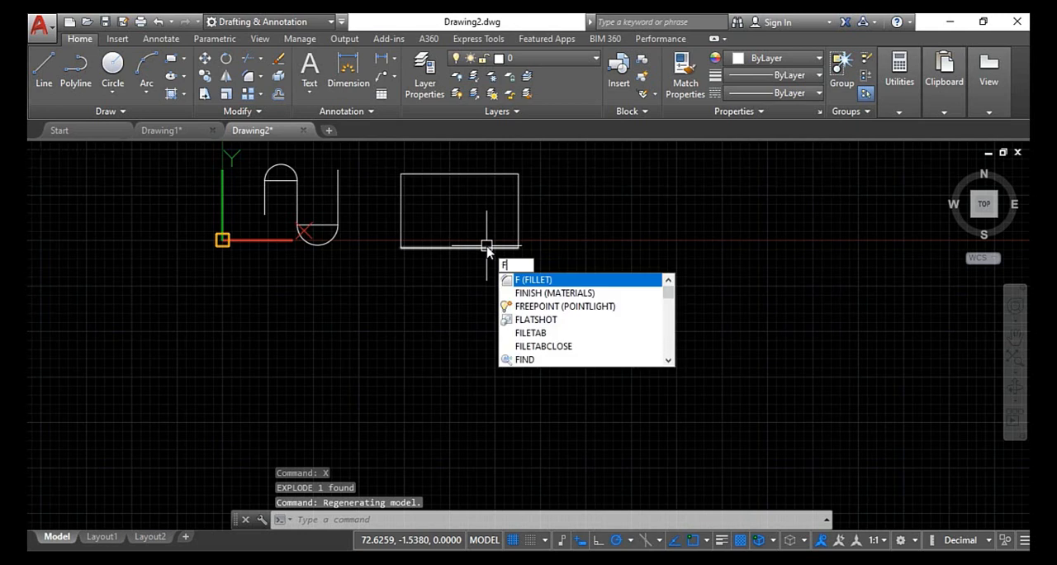
key(Return)
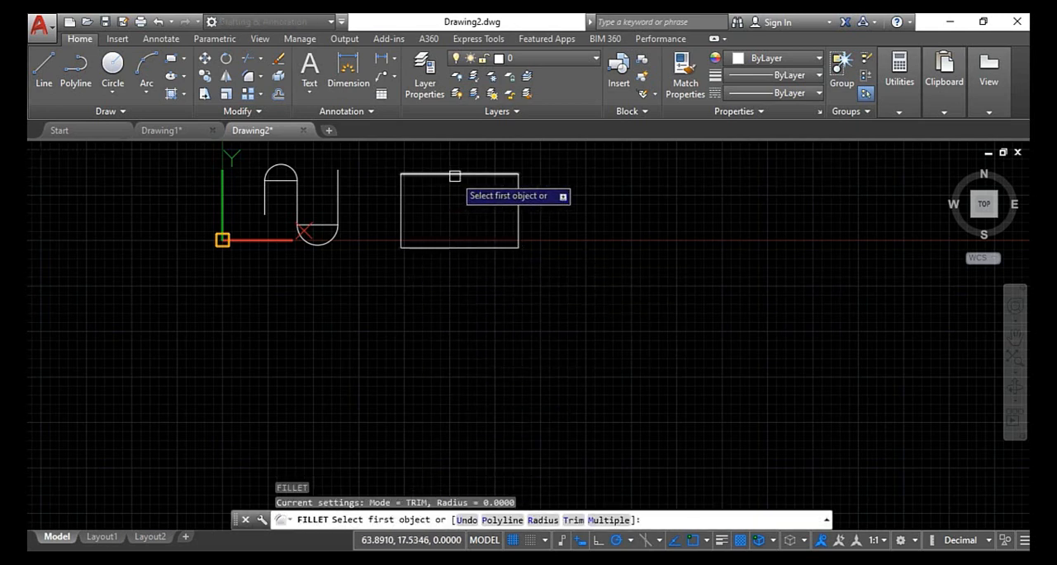
click(405, 215)
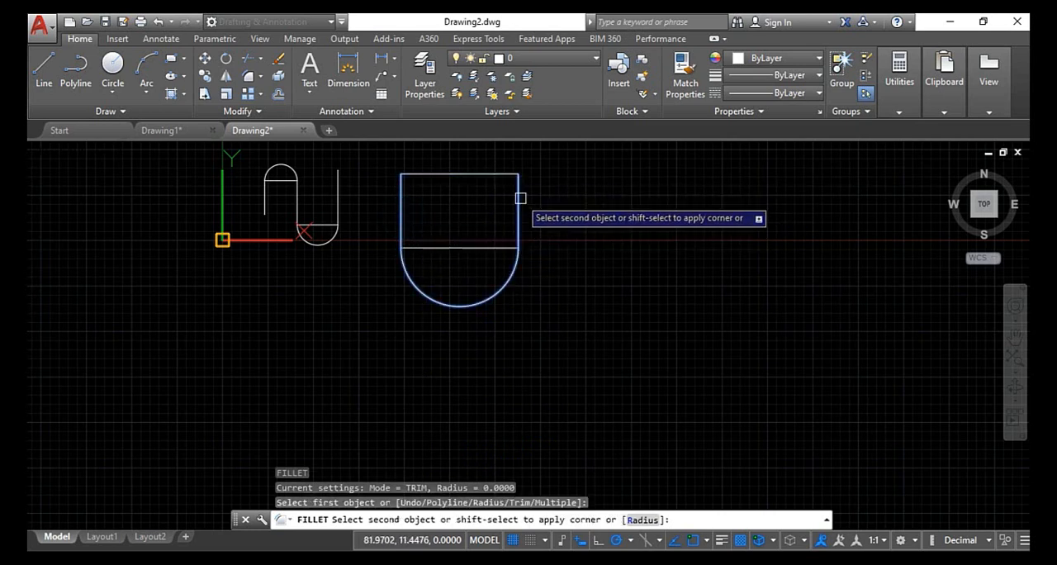
click(521, 199)
- Fillet the exploded rectangle's two vertical sides to join their upper ends with a semicircular arc
middle_drag(506, 239, 499, 340)
scroll(506, 327, up, 4)
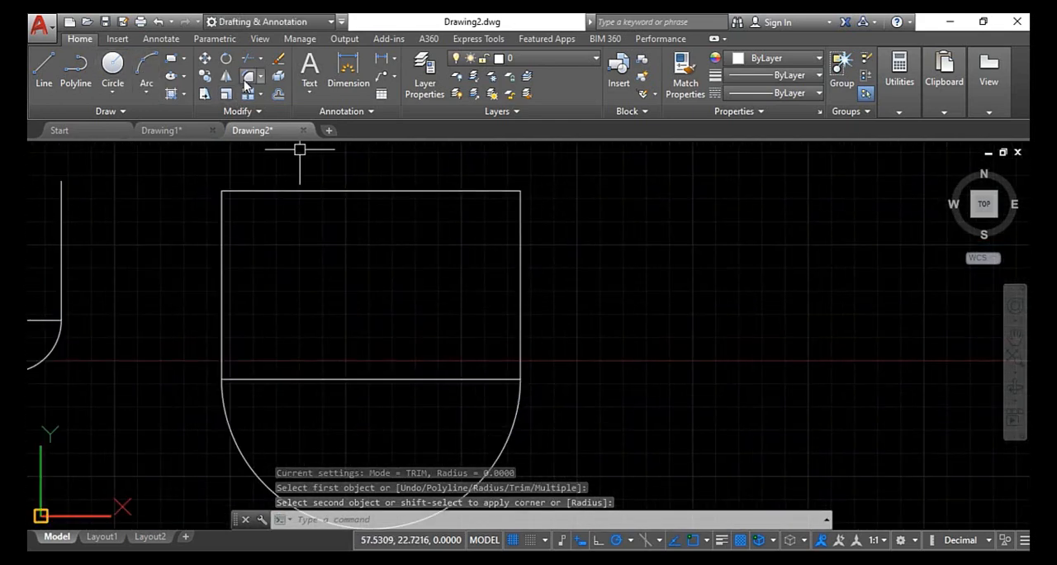
key(Return)
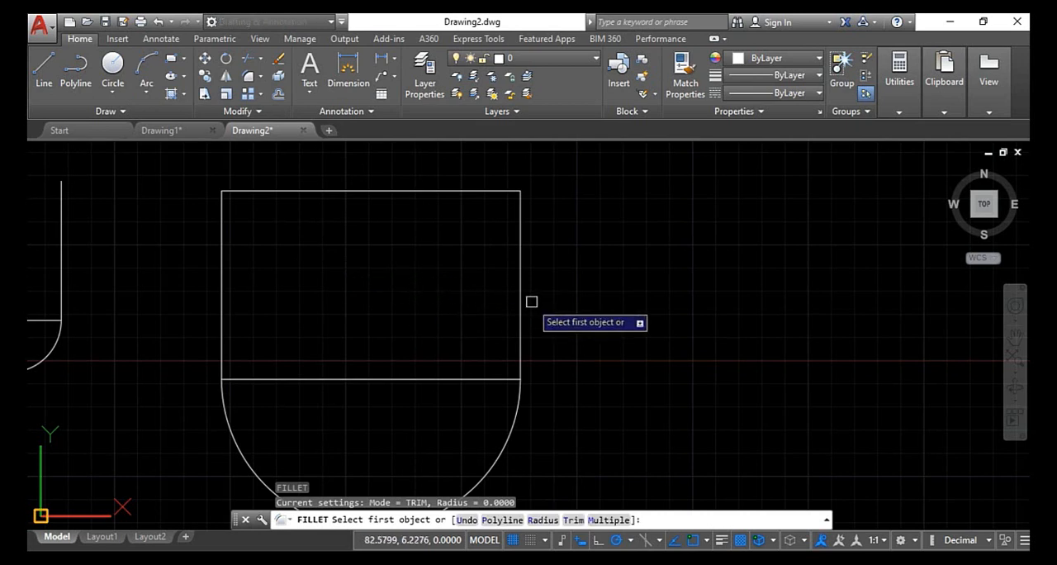
click(522, 273)
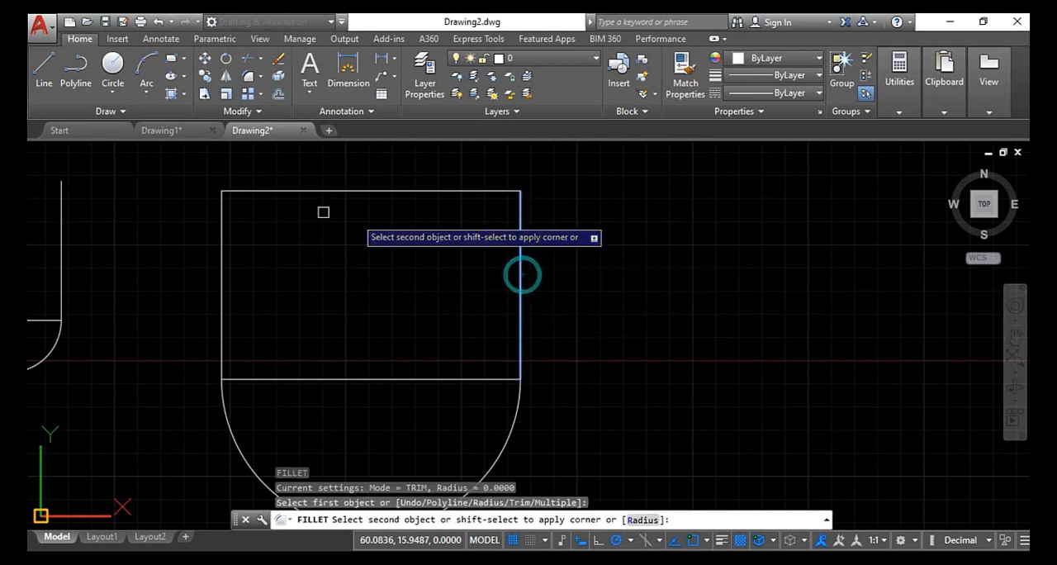
click(219, 228)
- Fillet the exploded rectangle's two horizontal sides to join their right-hand ends with a semicircular arc
scroll(289, 219, down, 4)
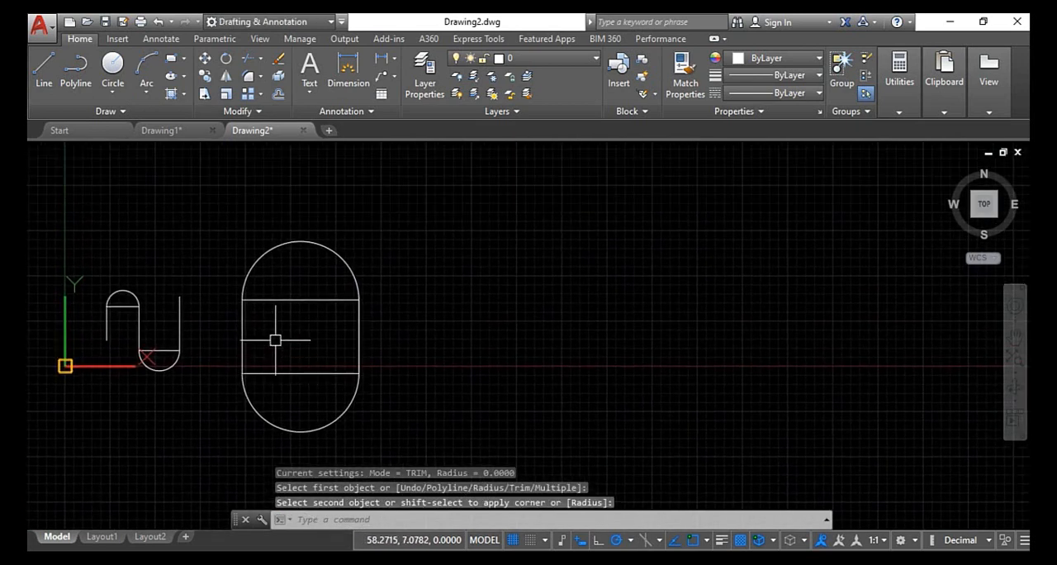
click(250, 78)
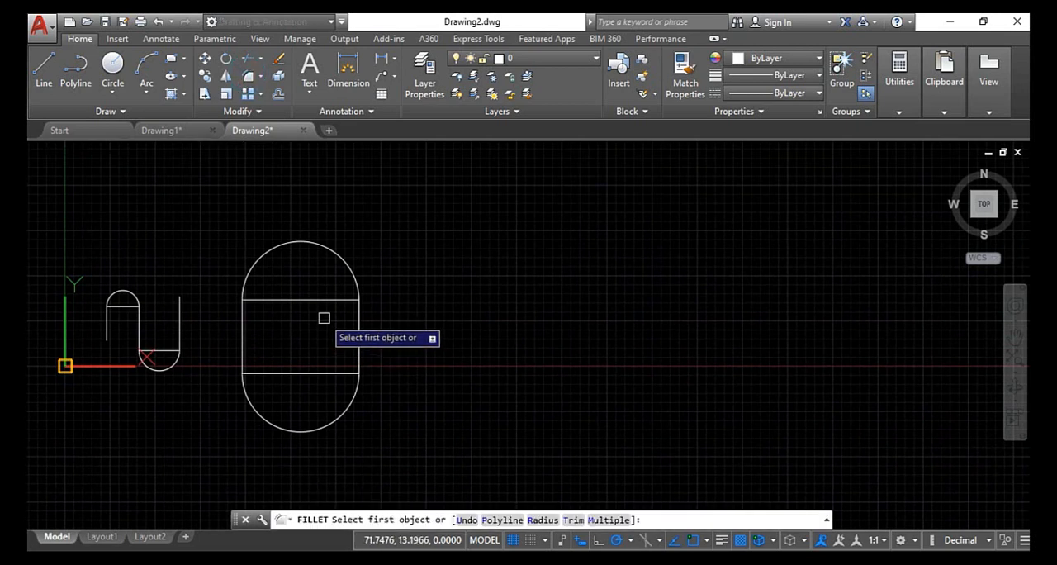
click(324, 300)
click(326, 369)
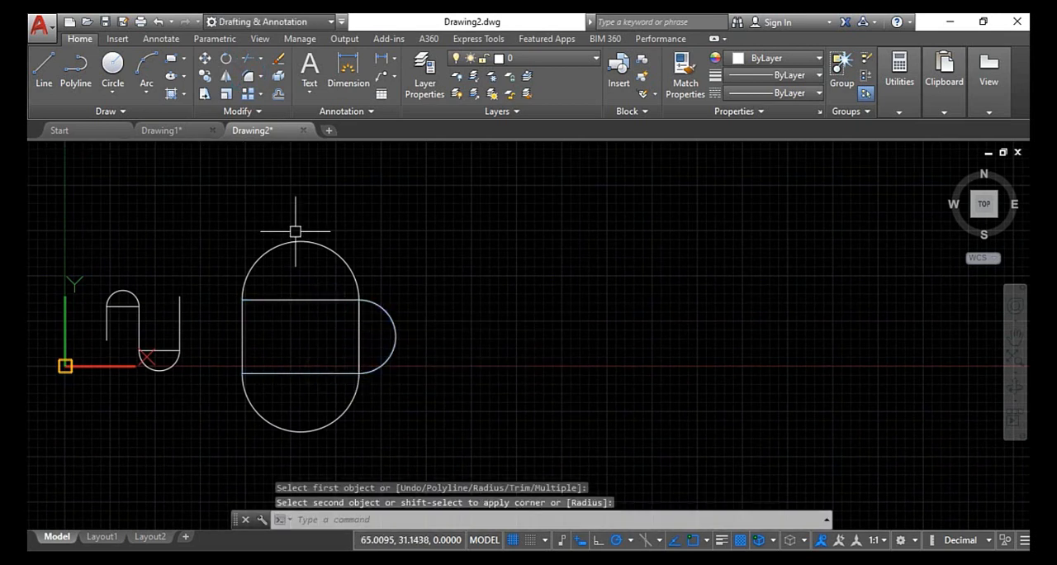
click(250, 77)
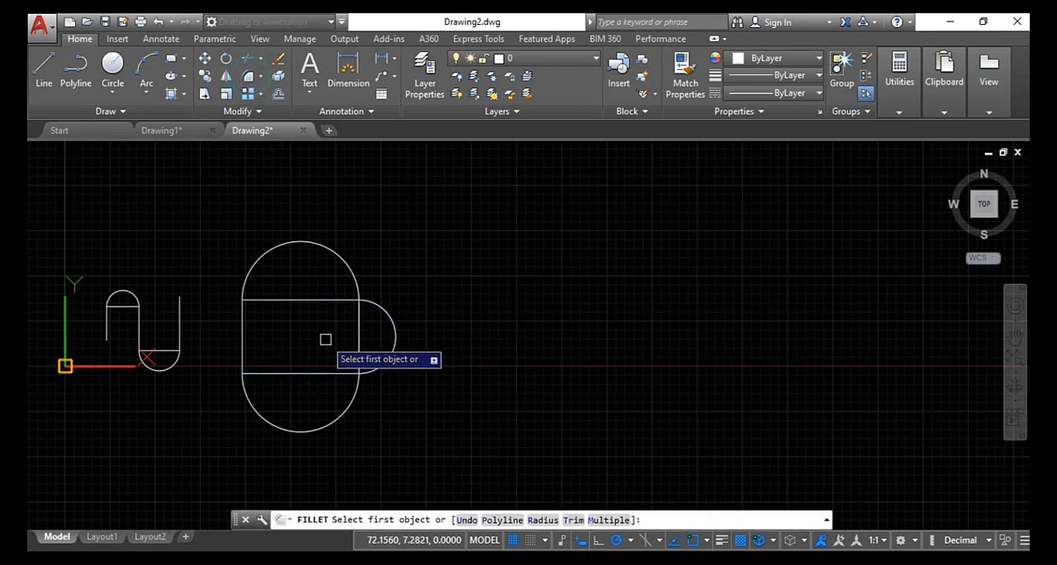
click(305, 300)
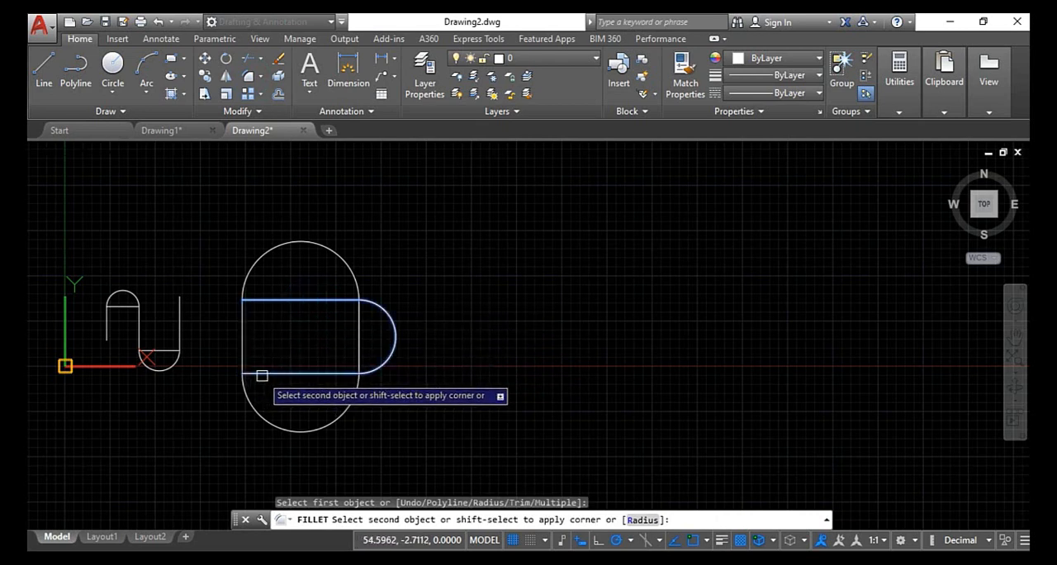
key(Escape)
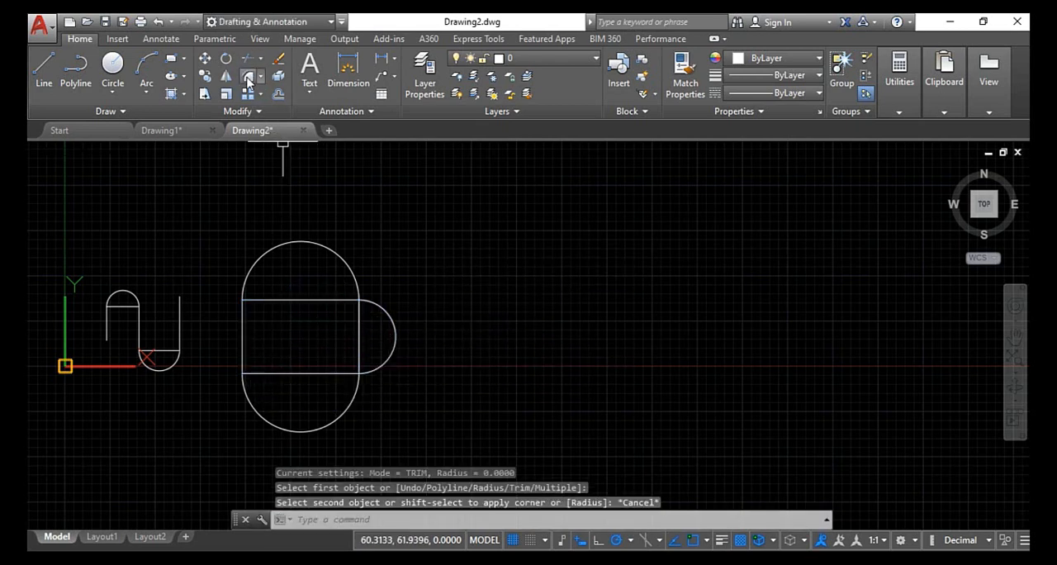
- Fillet the exploded rectangle's two horizontal sides to join their left-hand ends with a semicircular arc
click(249, 78)
click(295, 376)
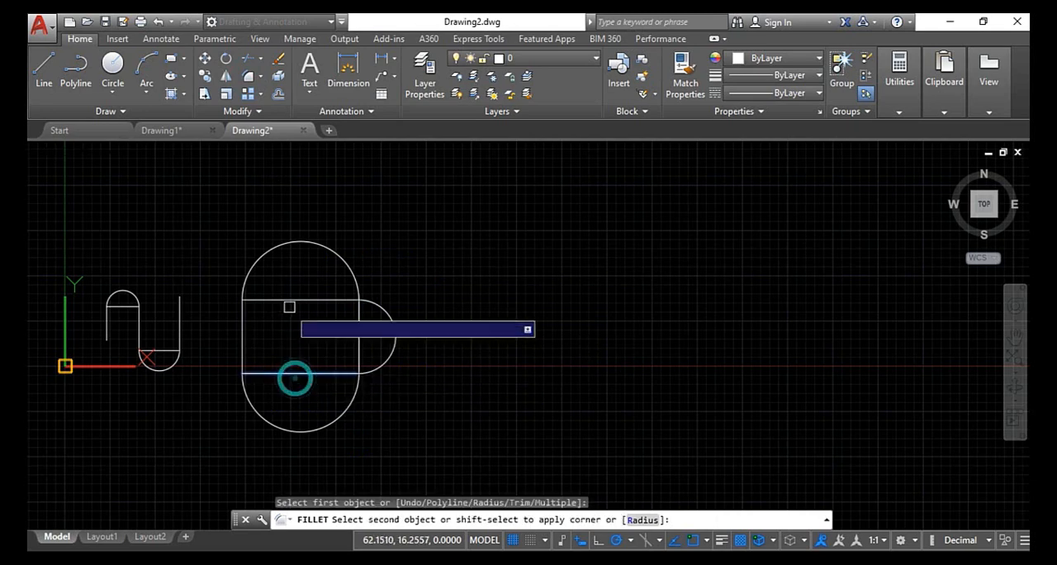
click(289, 301)
- Examine the semicircular arcs around the rectangle and on the square-wave lines
scroll(289, 302, up, 2)
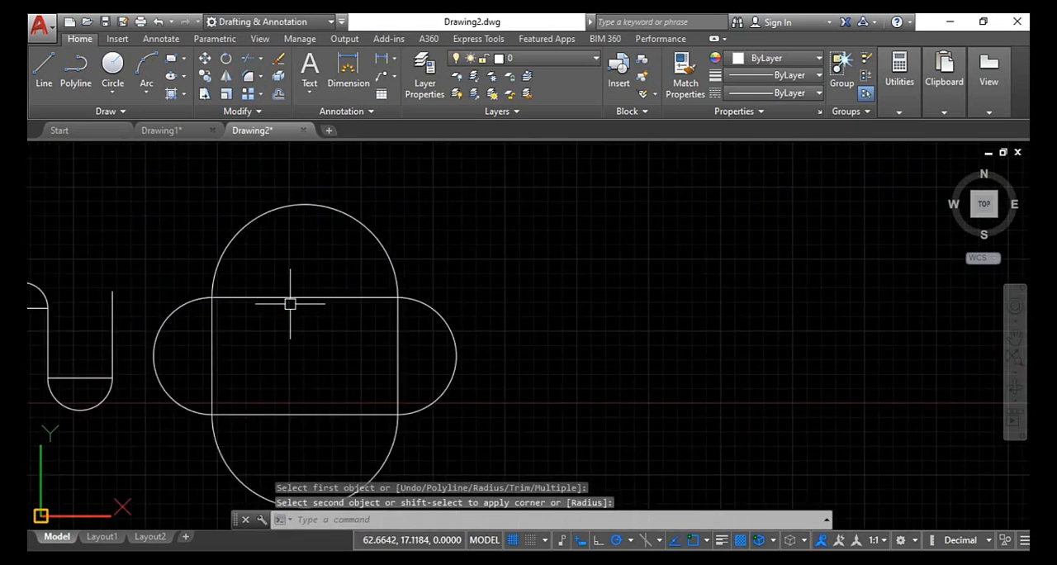
scroll(302, 295, down, 2)
scroll(133, 304, up, 4)
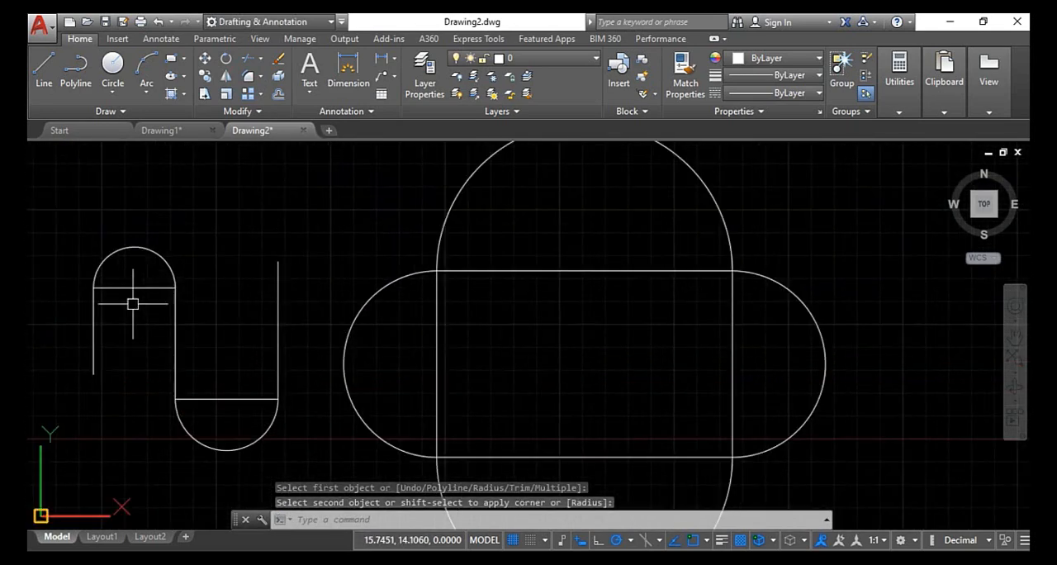
scroll(371, 275, down, 2)
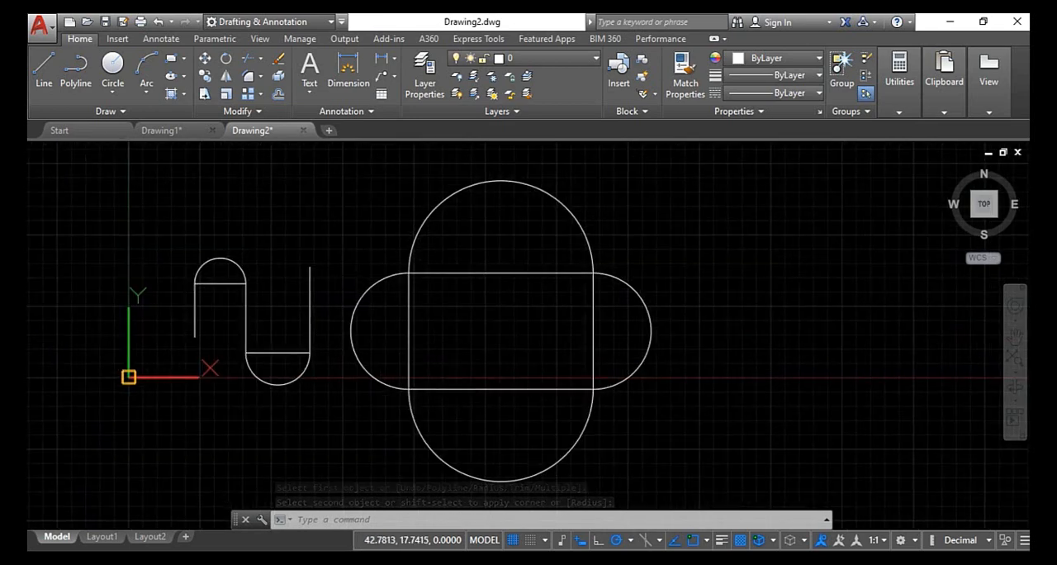
scroll(220, 289, down, 3)
scroll(224, 273, up, 2)
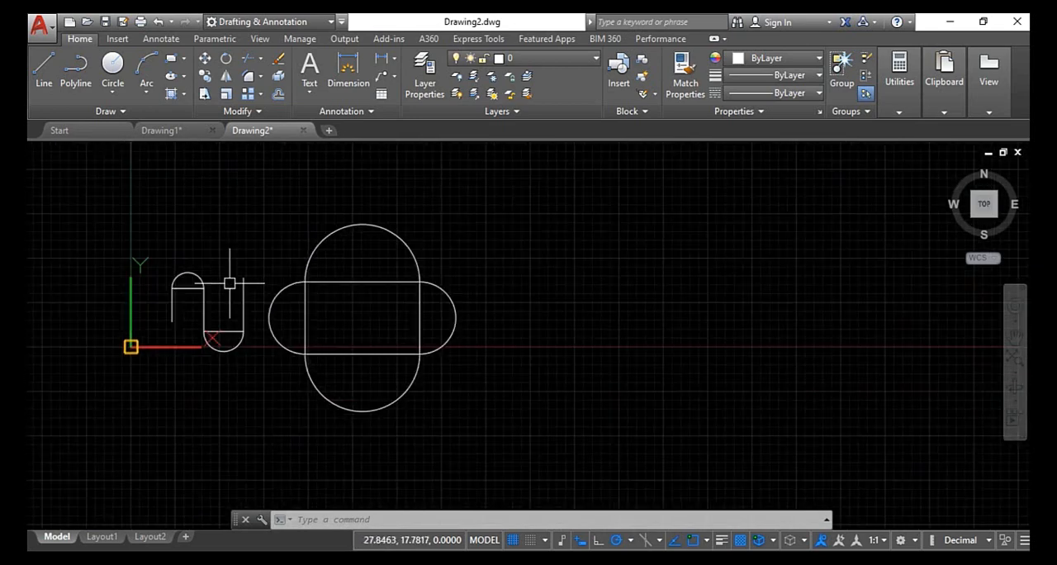
scroll(229, 284, up, 2)
scroll(347, 277, down, 3)
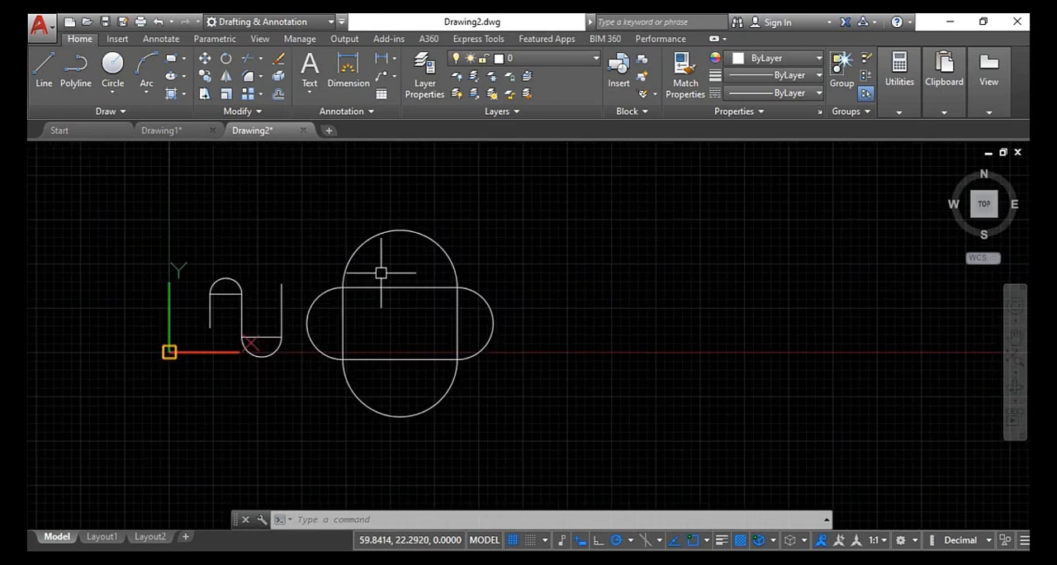
- Erase all the filleted lines and arcs from the drawing
click(468, 225)
click(96, 468)
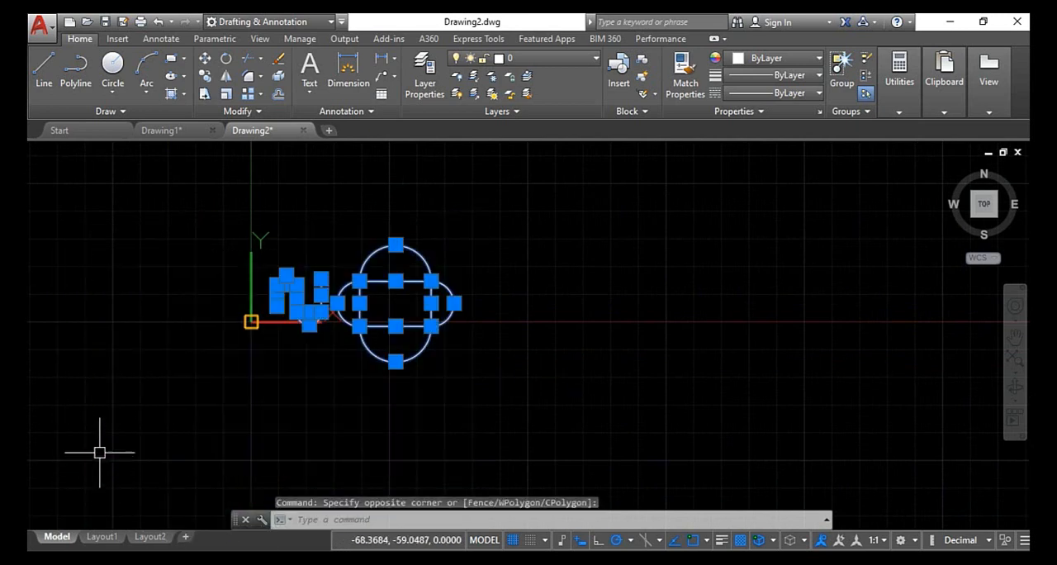
key(Delete)
key(Escape)
key(Escape)
key(Escape)
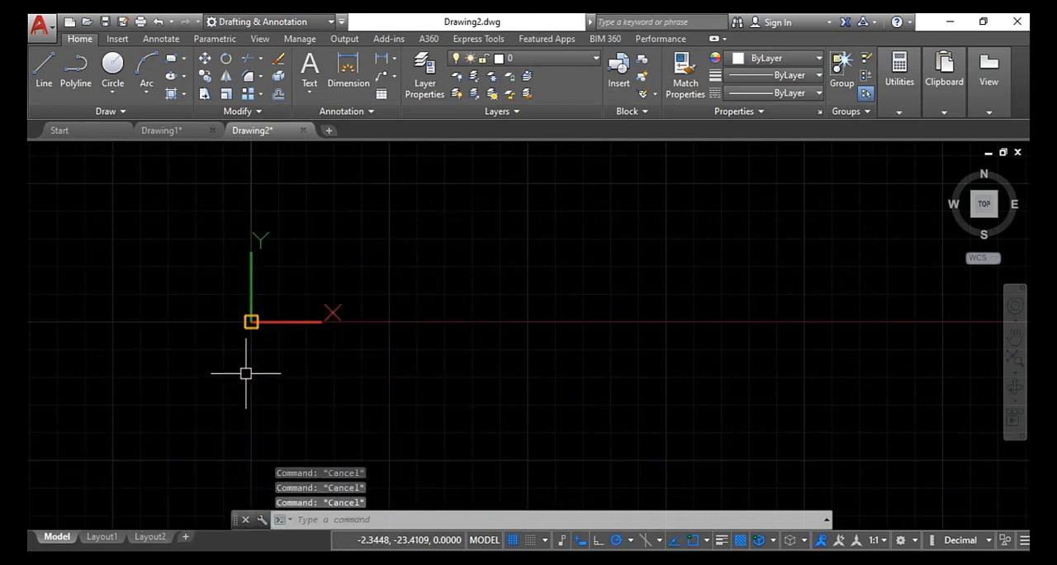
- Draw a nearly square rectangle to the right of the origin with its lower edge approximately on the X axis
click(176, 65)
click(372, 200)
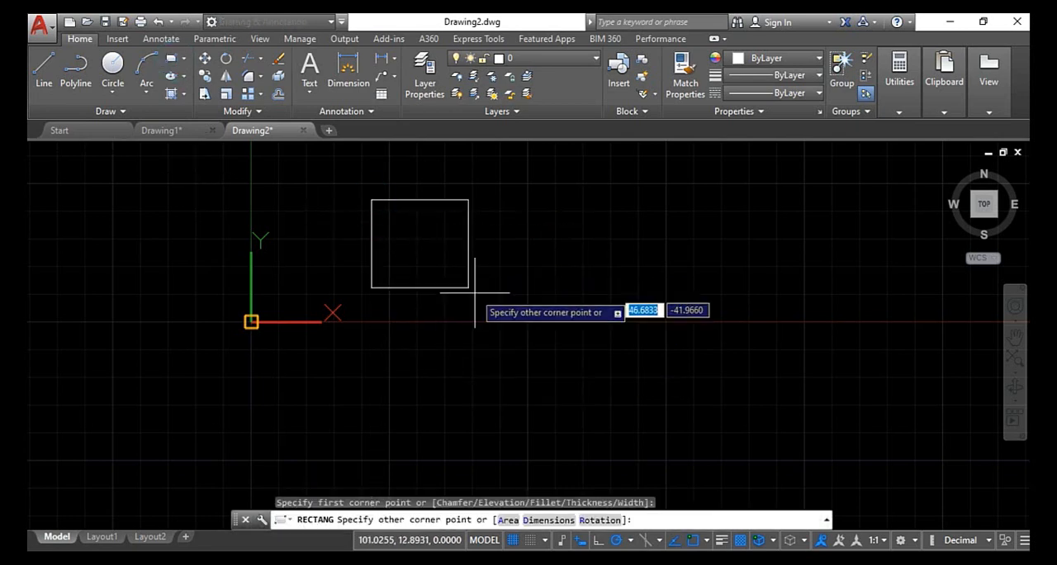
click(508, 320)
scroll(495, 201, up, 4)
scroll(512, 278, down, 4)
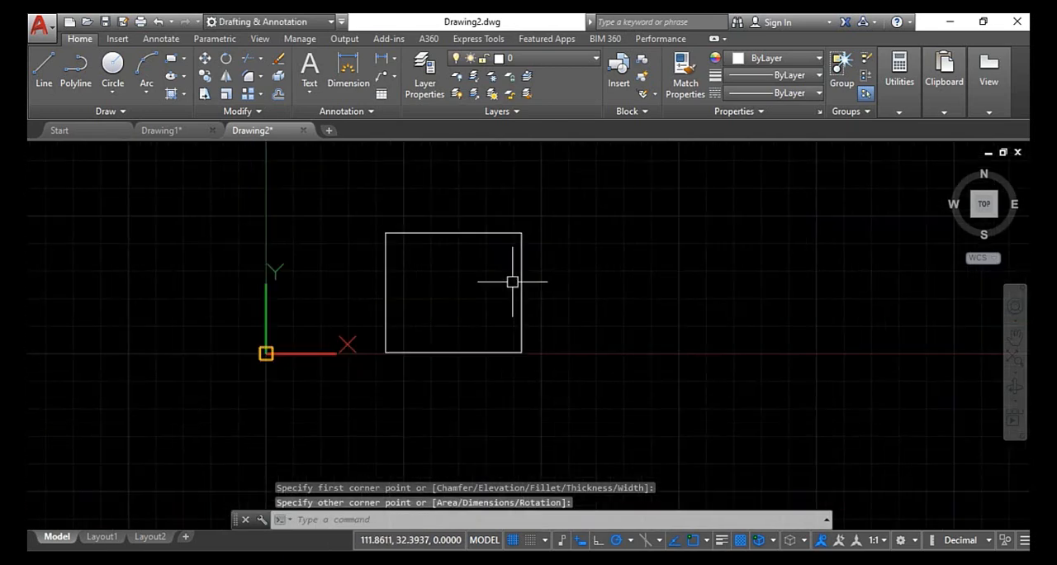
middle_drag(509, 302, 338, 244)
middle_drag(304, 195, 339, 268)
key(Escape)
key(Escape)
key(Escape)
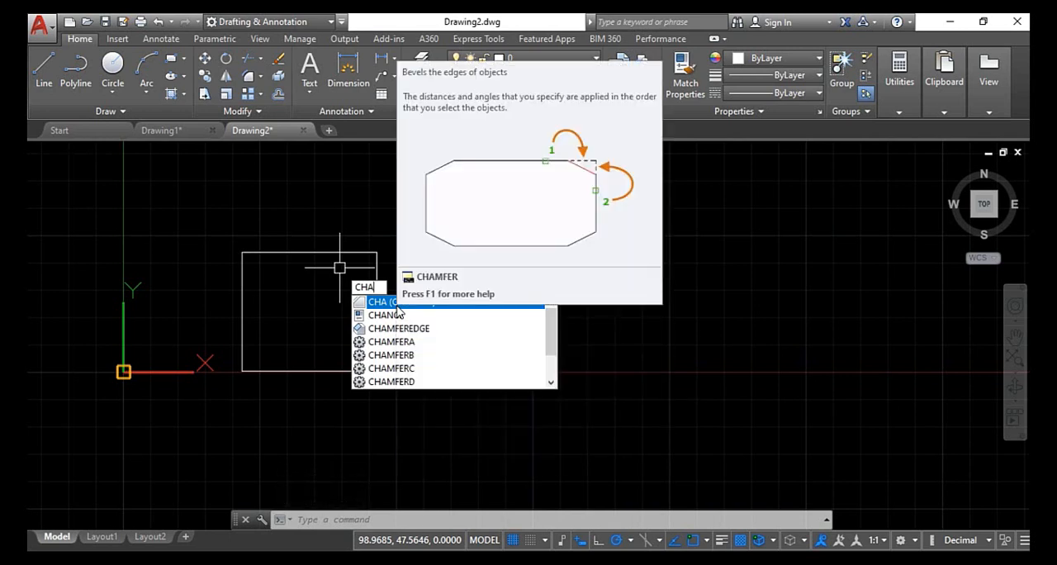
click(556, 198)
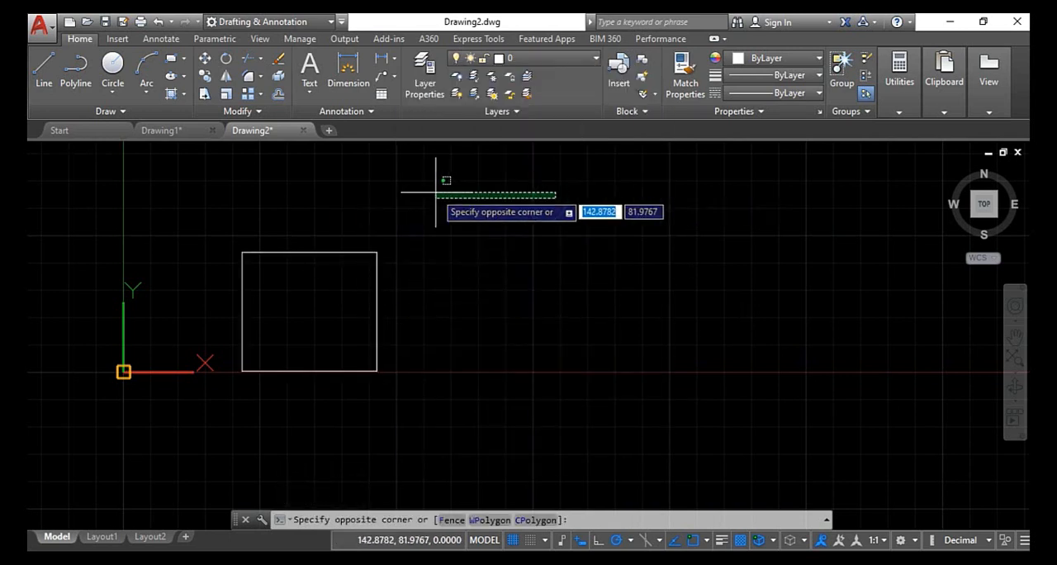
click(435, 192)
- Chamfer the rectangle's lower-left corner between the bottom and left sides, with both chamfer distances set to 10
click(263, 76)
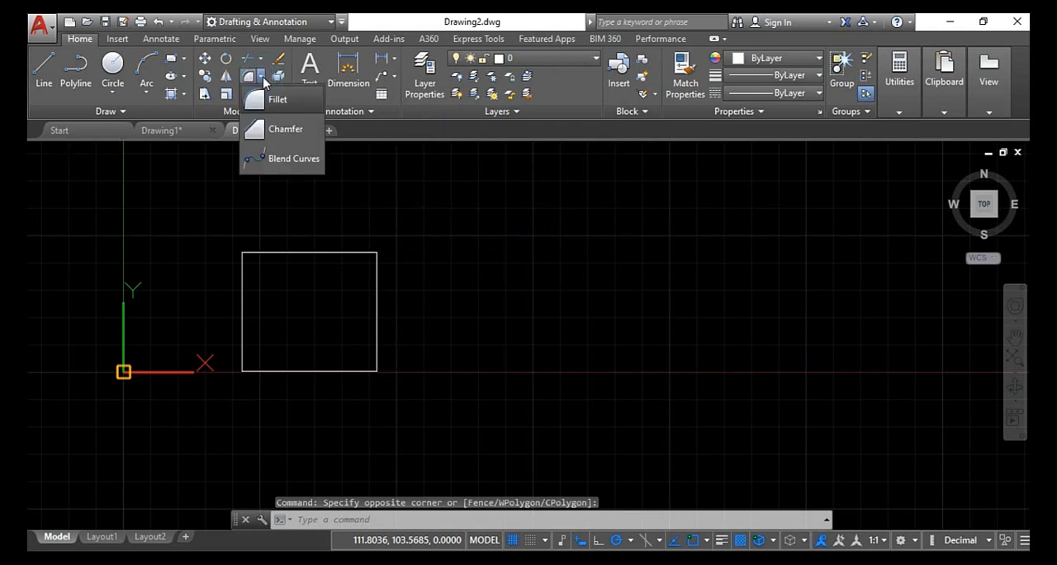
click(275, 132)
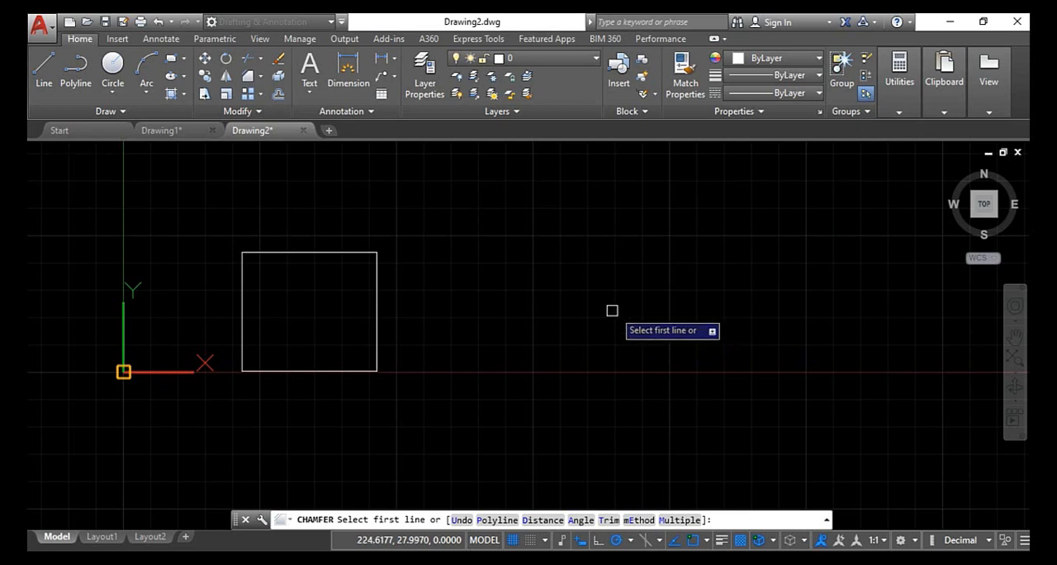
click(543, 520)
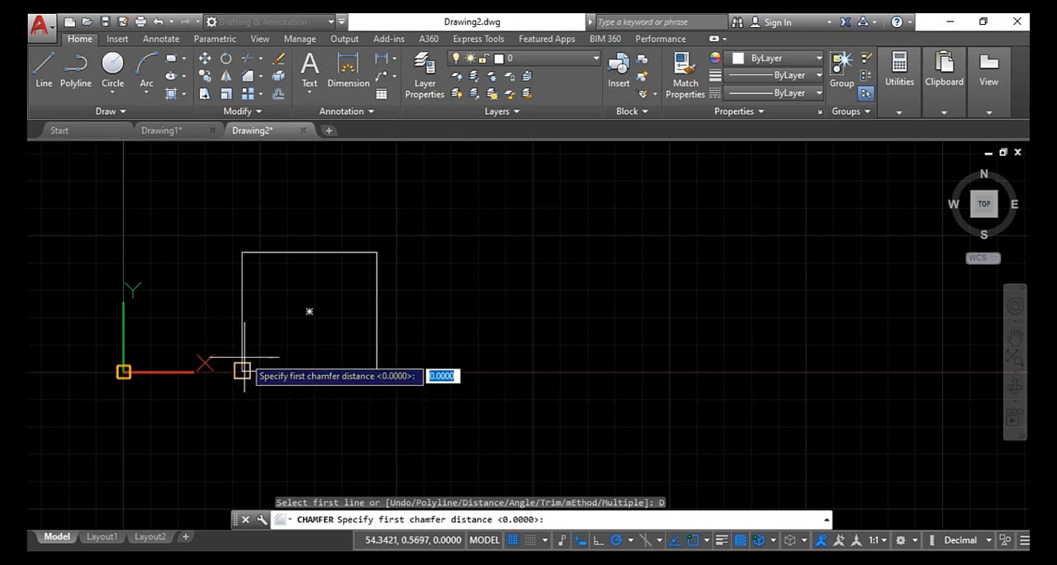
scroll(239, 369, up, 2)
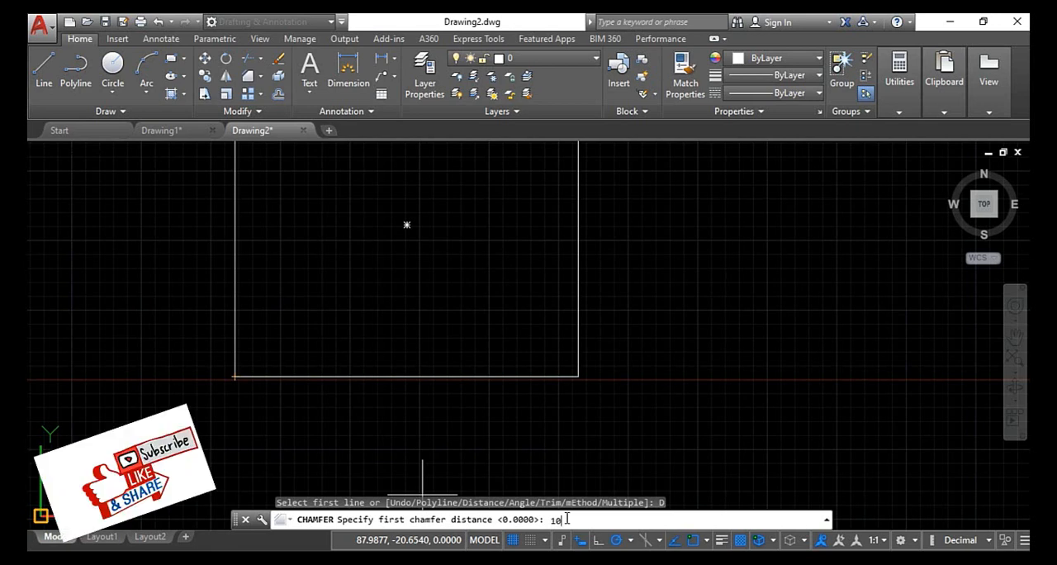
key(Return)
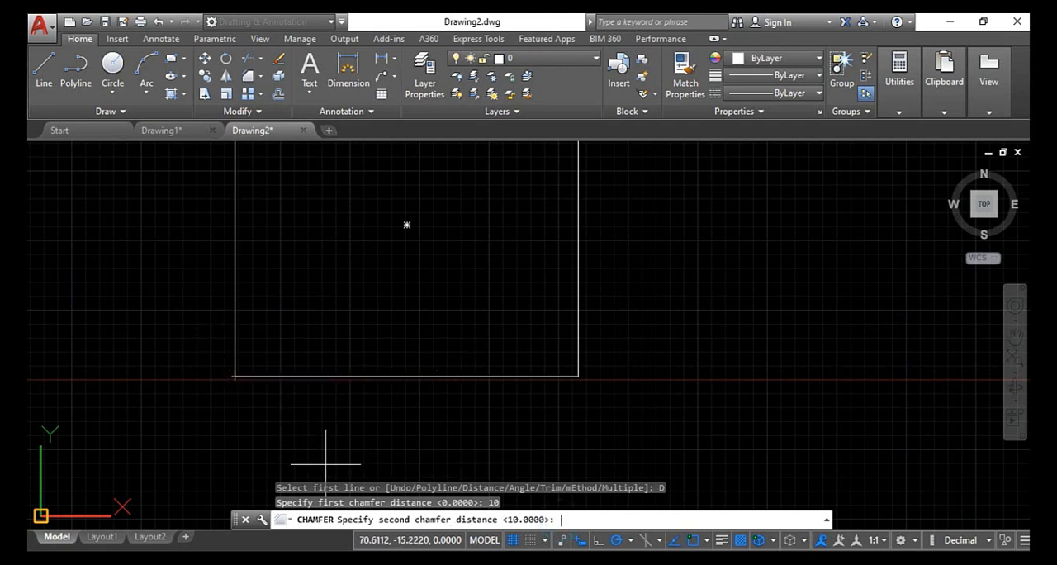
key(Return)
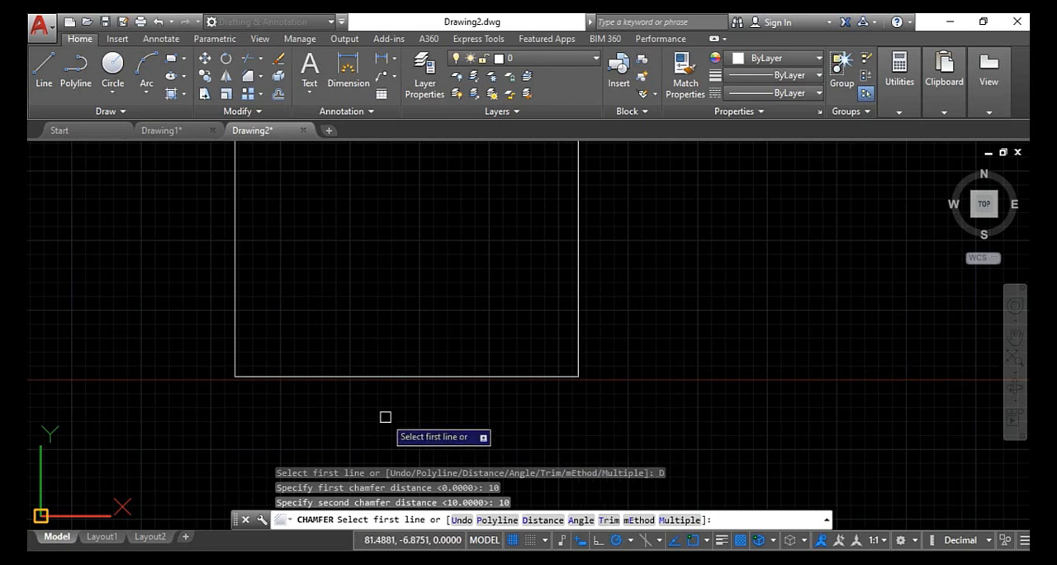
click(286, 378)
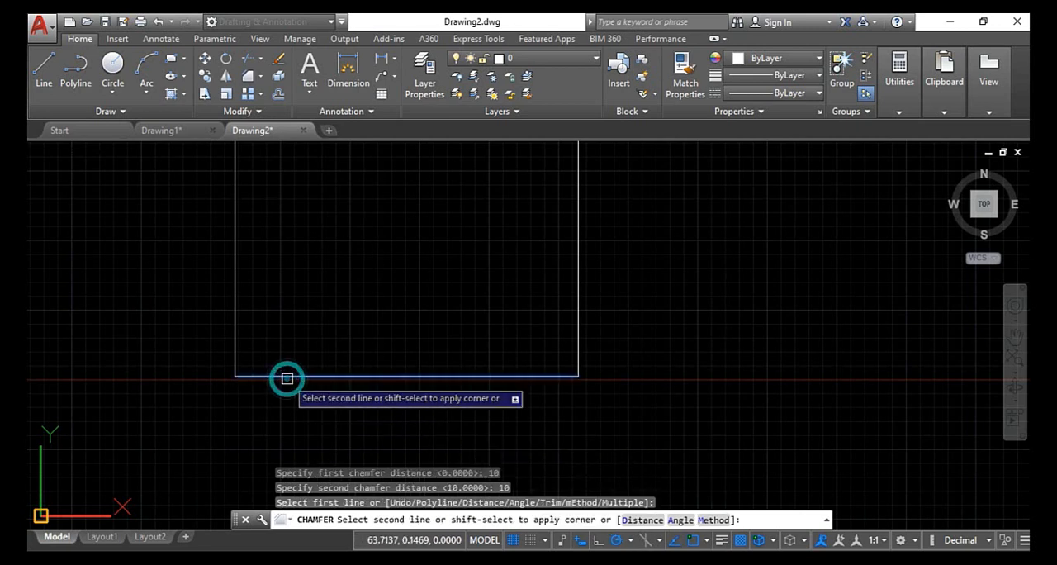
click(237, 355)
scroll(237, 359, up, 4)
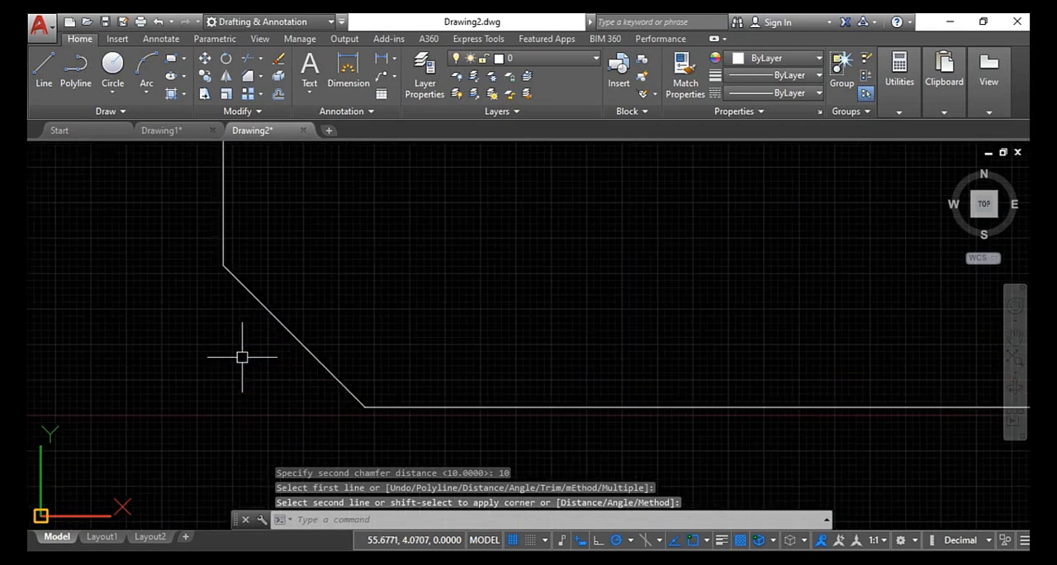
- Dimension the horizontal extent of the lower-left chamfer between its two endpoints, placing the dimension above it inside the rectangle
click(348, 73)
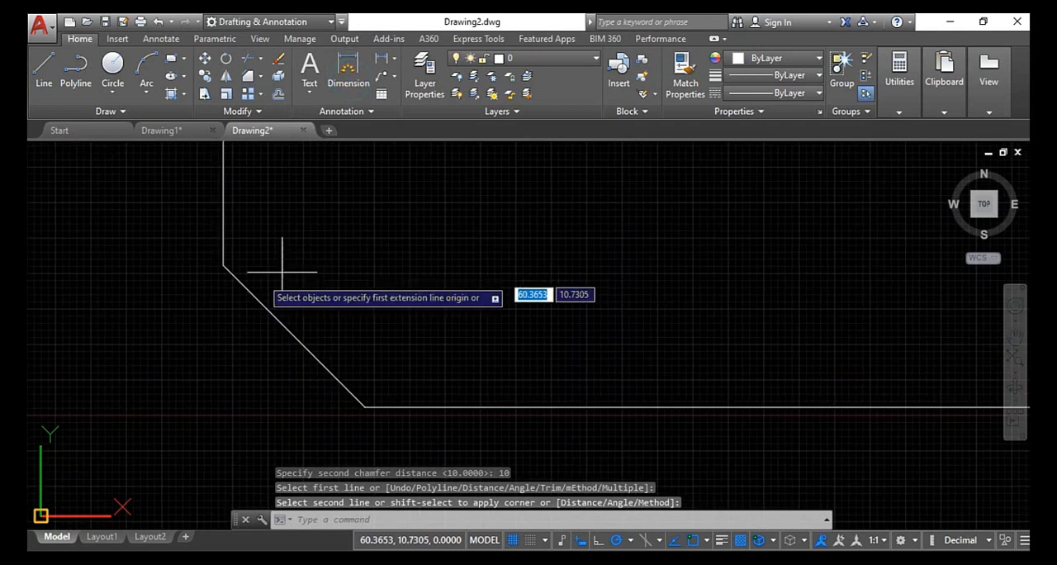
click(223, 265)
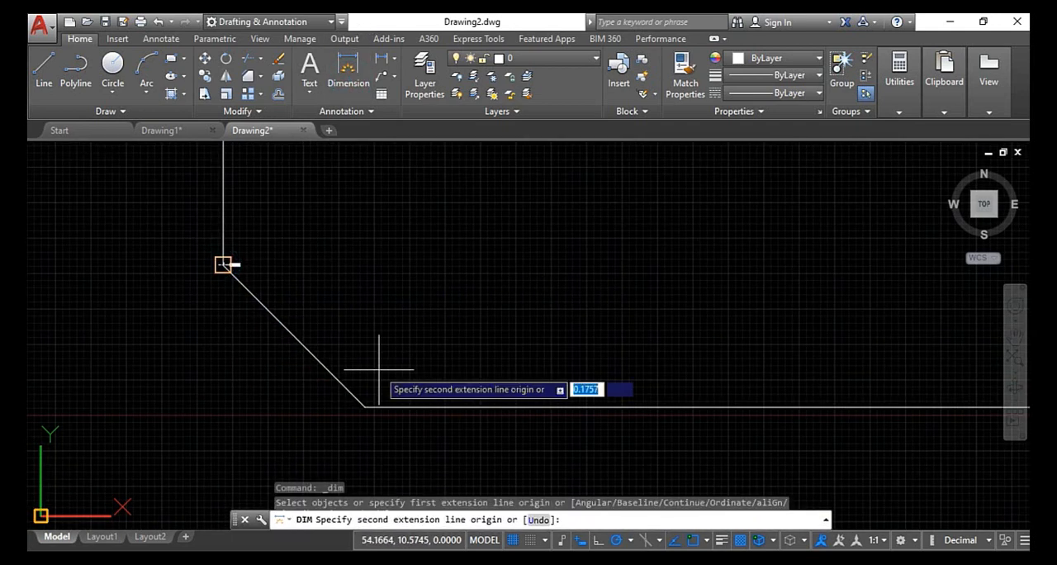
click(363, 407)
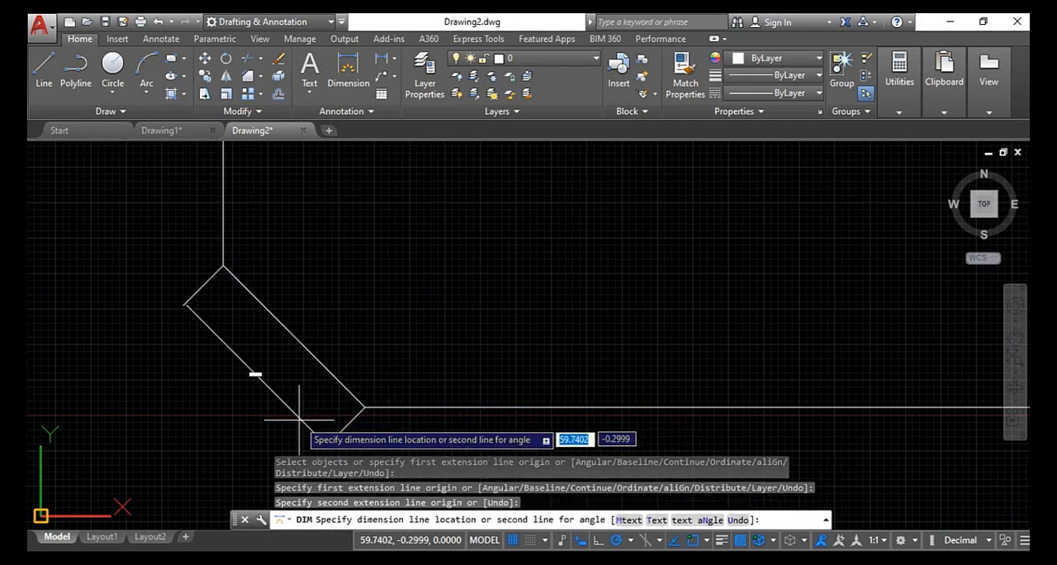
scroll(312, 438, down, 6)
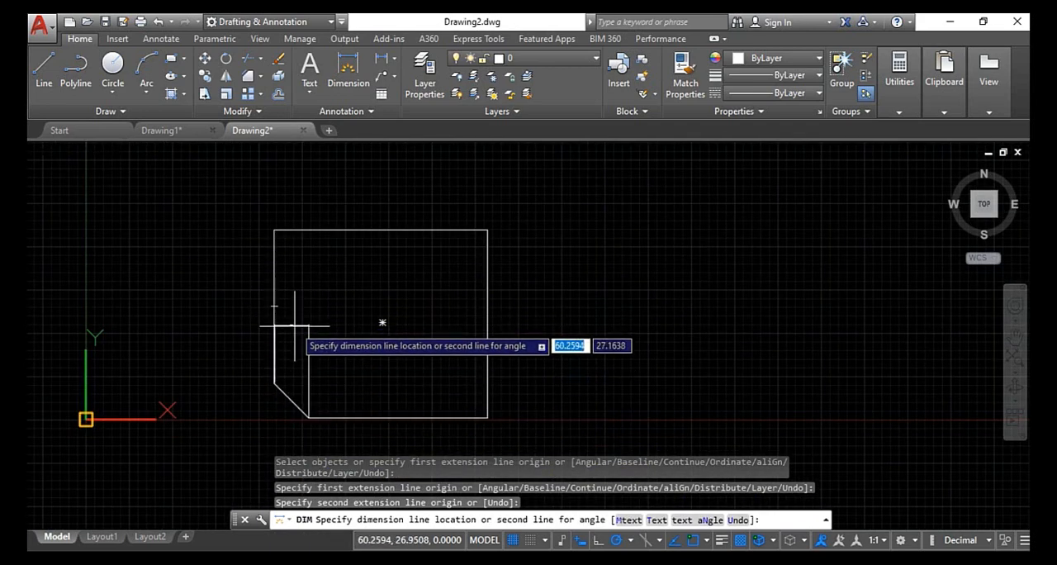
click(290, 350)
scroll(290, 351, up, 13)
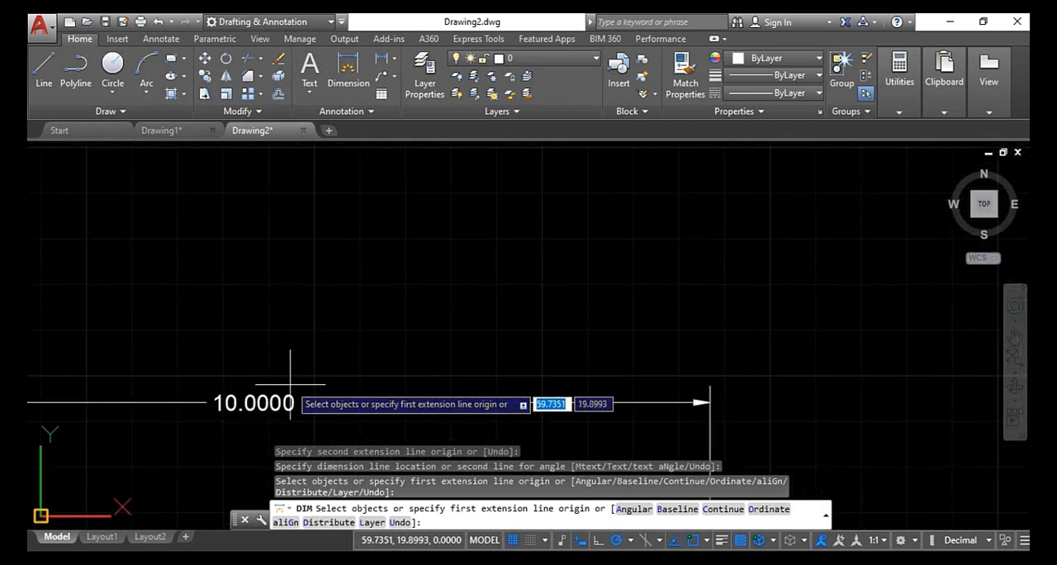
scroll(284, 377, down, 13)
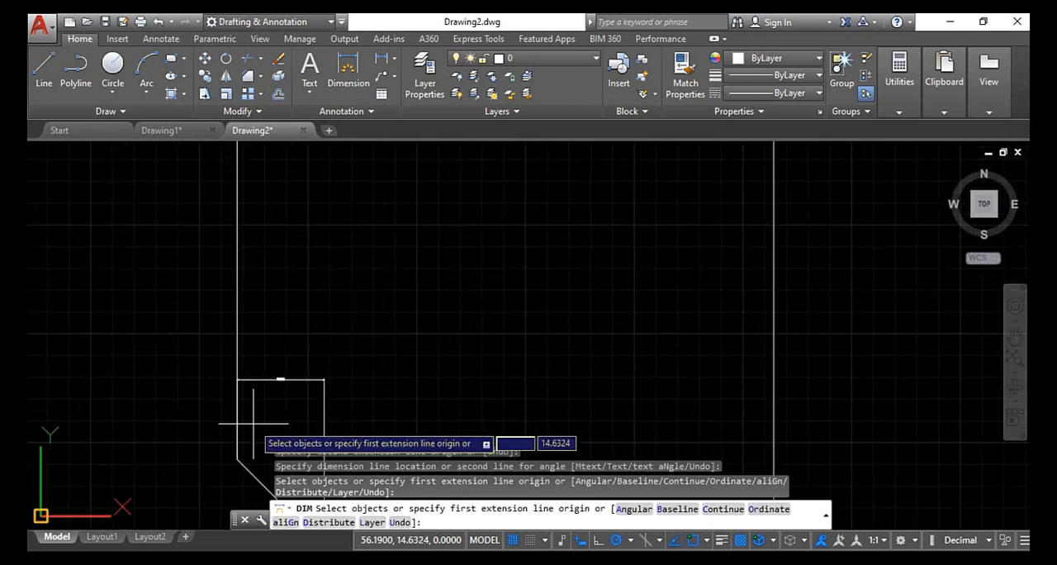
- Dimension the vertical extent of the lower-left chamfer between its endpoints, placing the dimension outside the rectangle's left side, and end the command
middle_drag(240, 374, 228, 312)
click(224, 394)
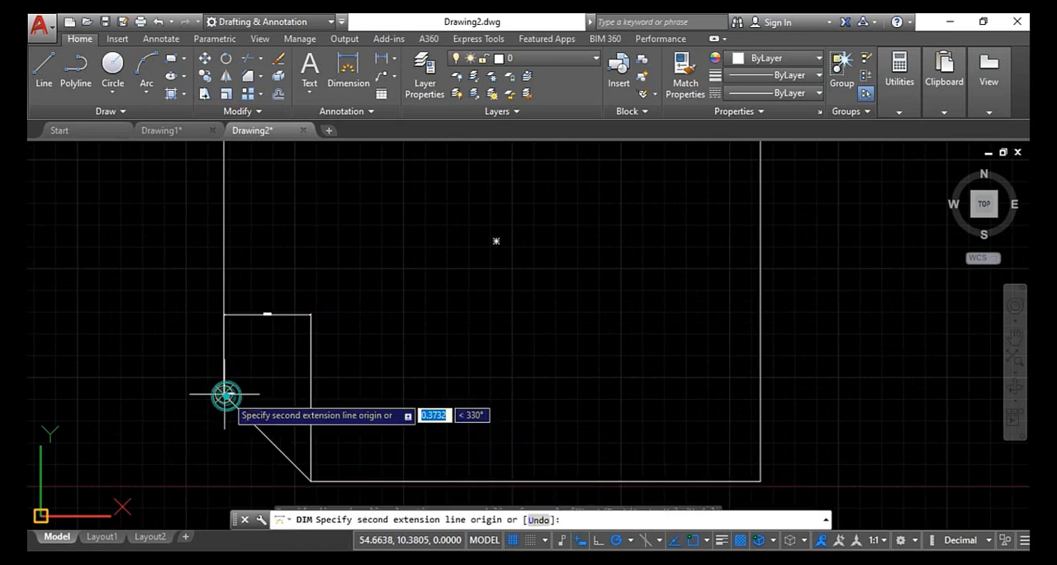
scroll(261, 438, down, 6)
scroll(269, 417, up, 2)
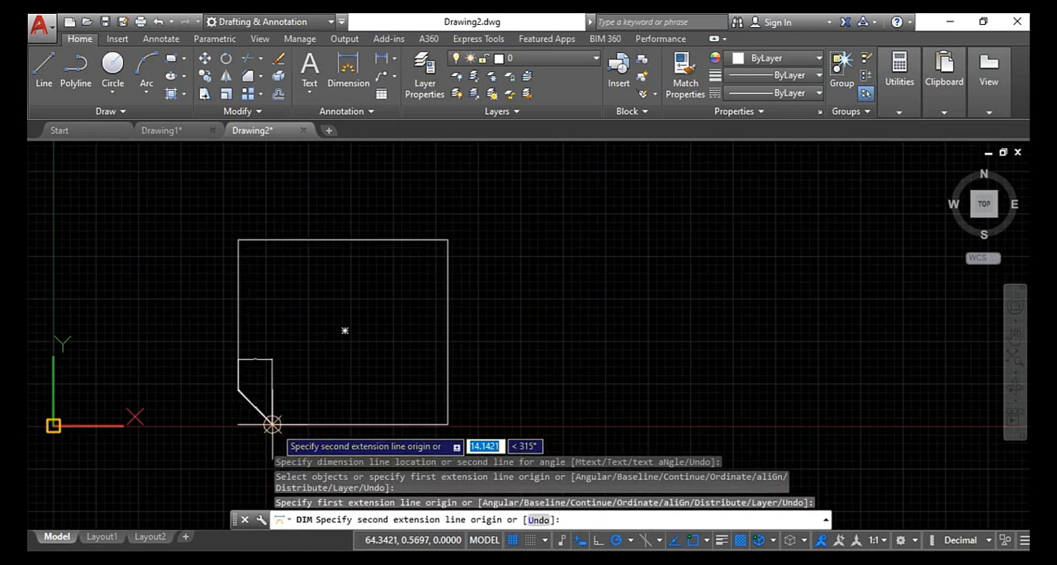
click(273, 424)
click(214, 406)
scroll(219, 407, up, 5)
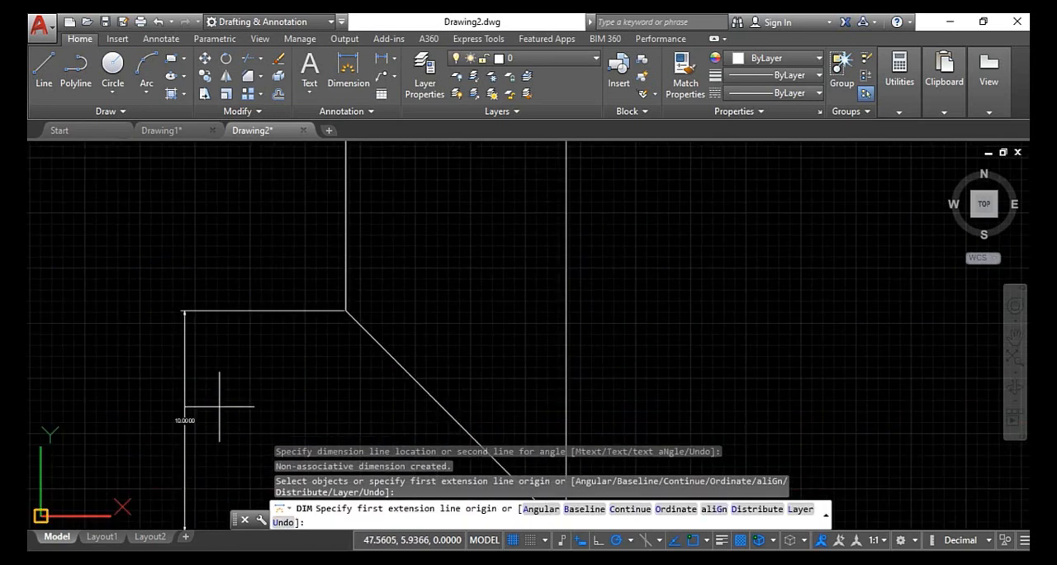
scroll(219, 409, up, 4)
scroll(174, 380, down, 8)
right_click(178, 301)
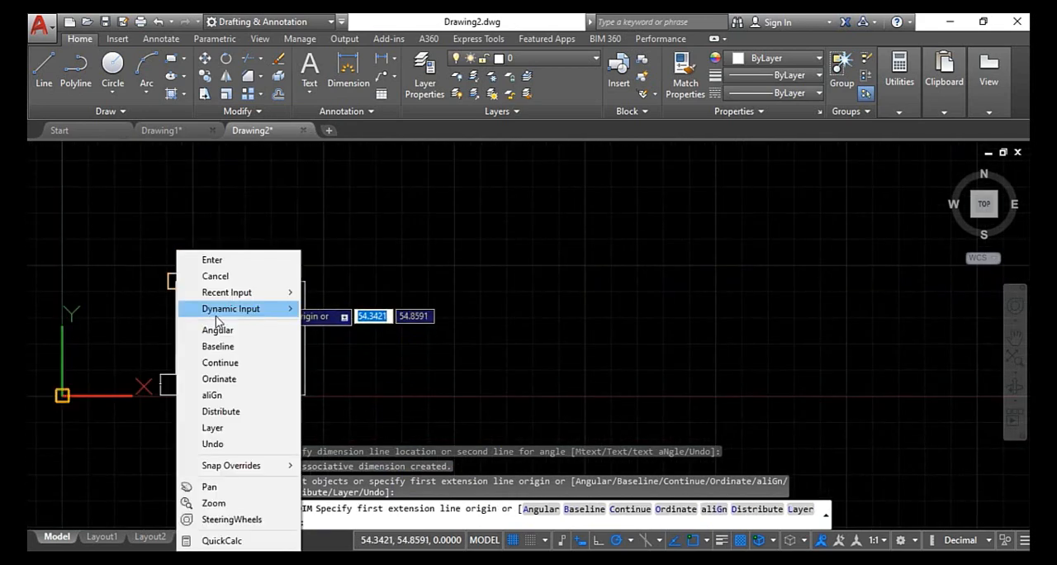
click(214, 276)
scroll(215, 276, up, 5)
key(Escape)
key(Escape)
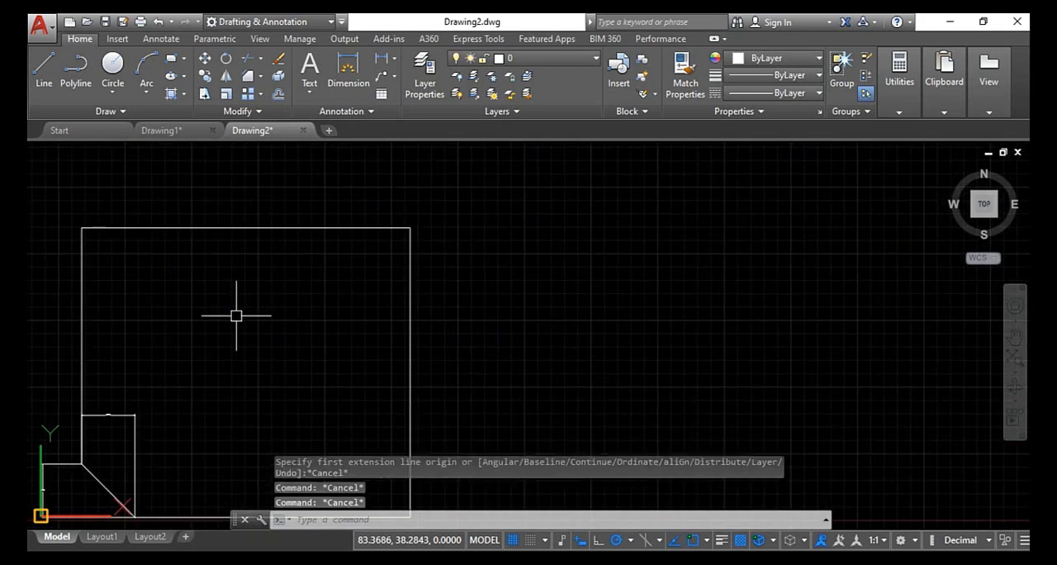
- Chamfer the rectangle's upper-right corner with a first distance of 15 on the right side and a second distance of 20 on the top side
text(ch)
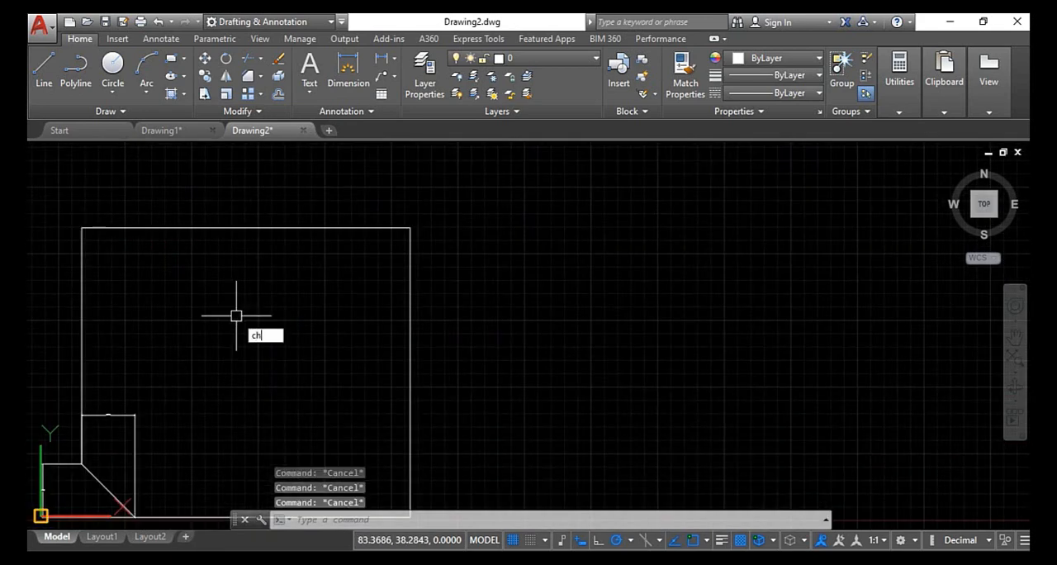
text(a)
key(Return)
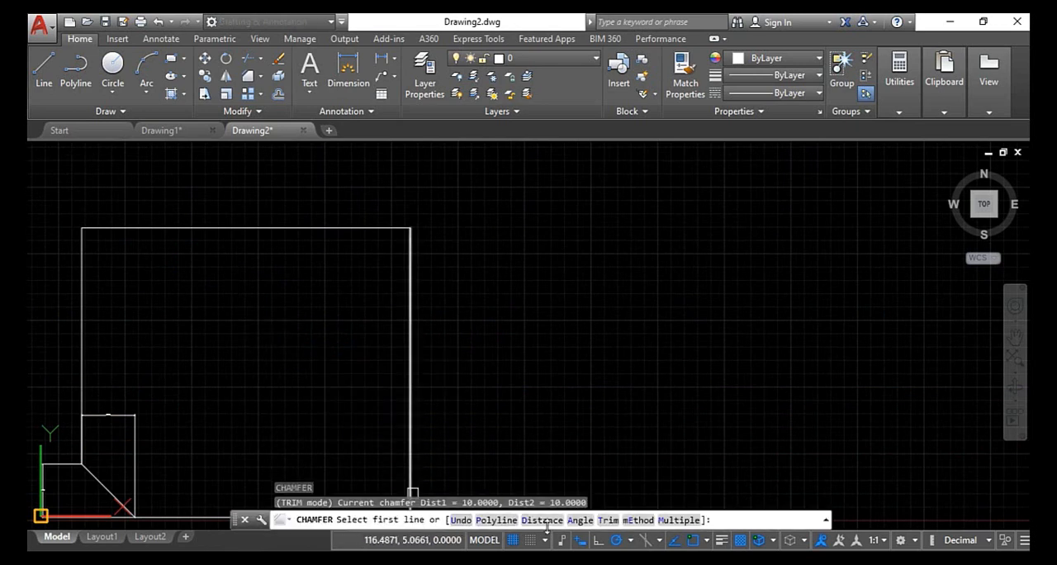
click(545, 521)
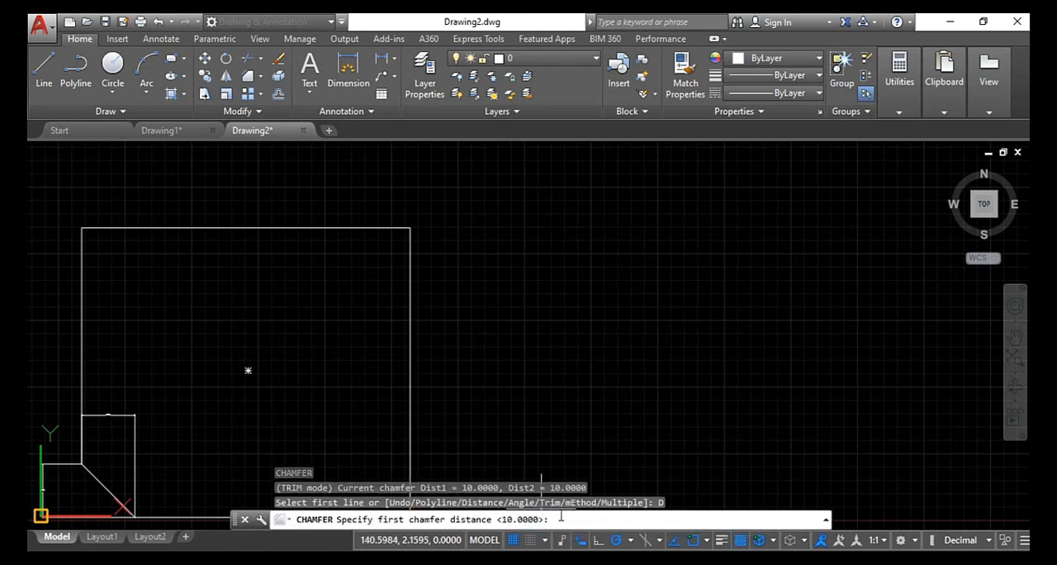
text(1)
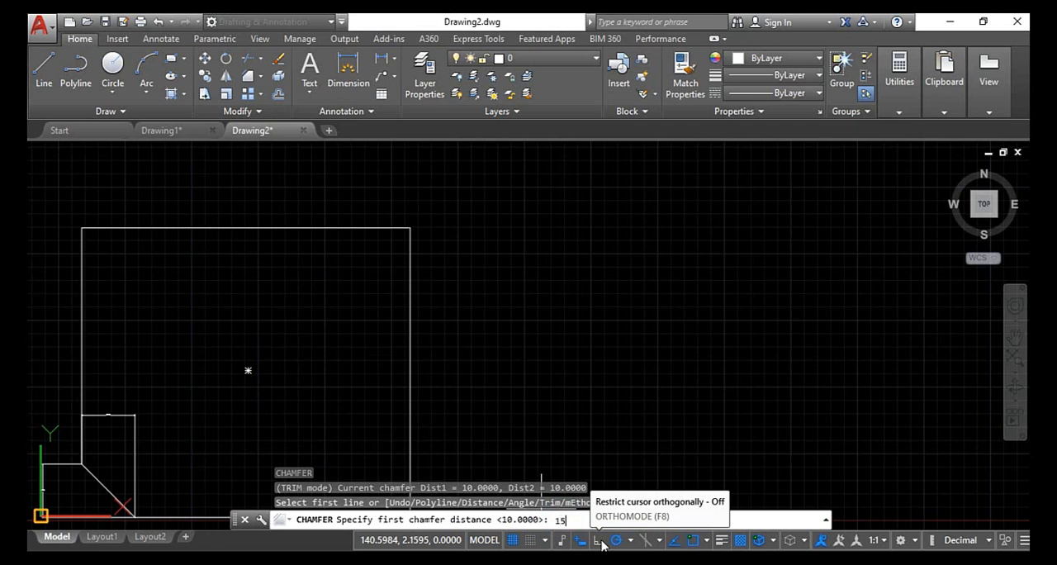
text(5)
key(Return)
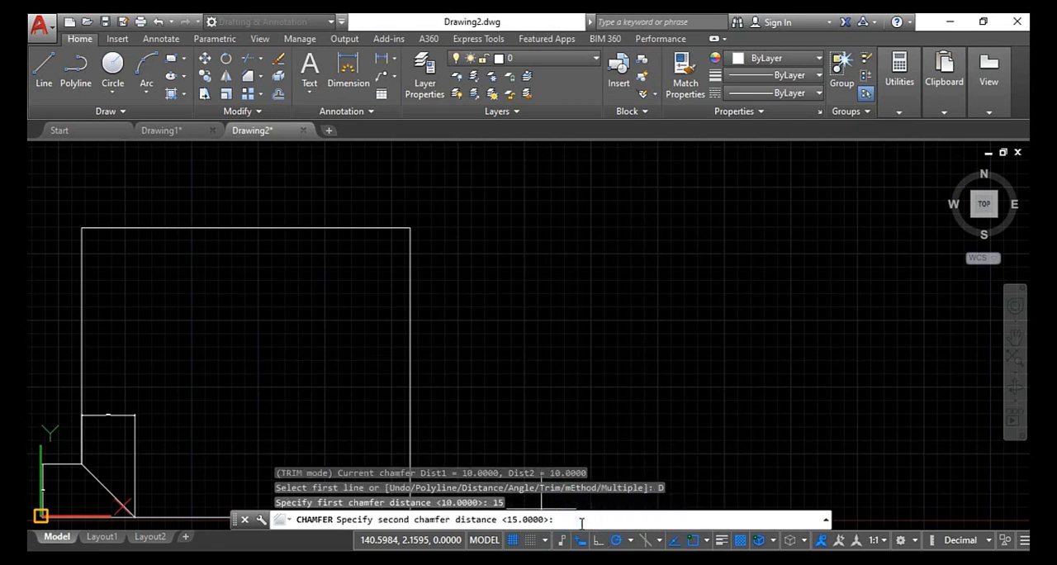
text(20)
key(Return)
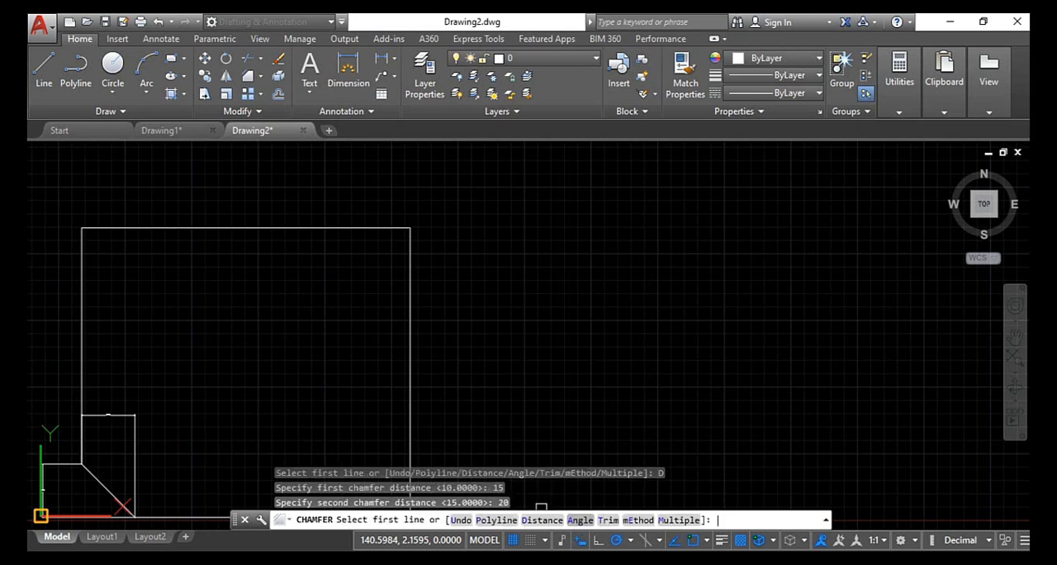
click(410, 283)
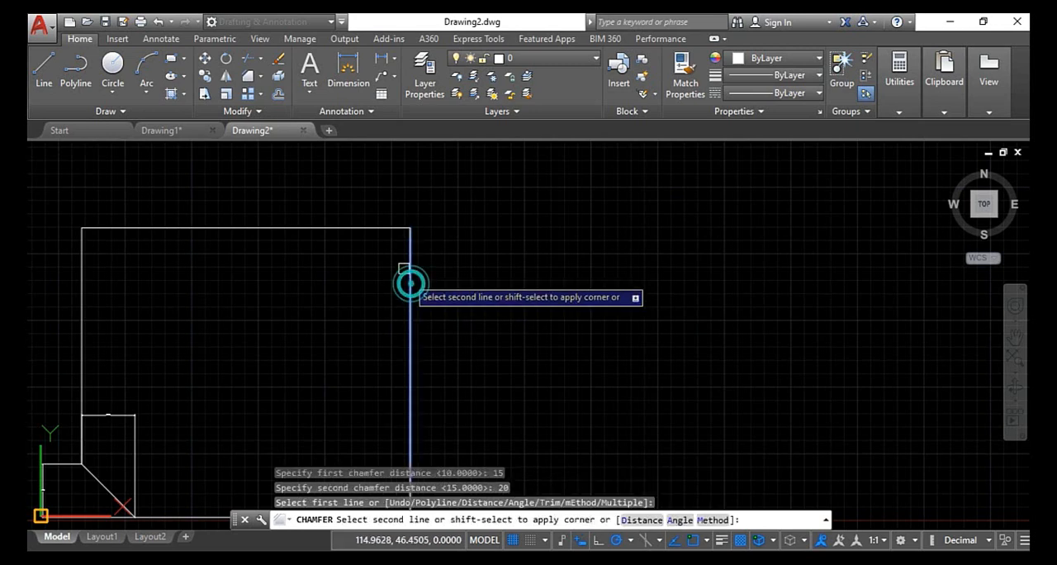
click(383, 227)
scroll(394, 276, up, 3)
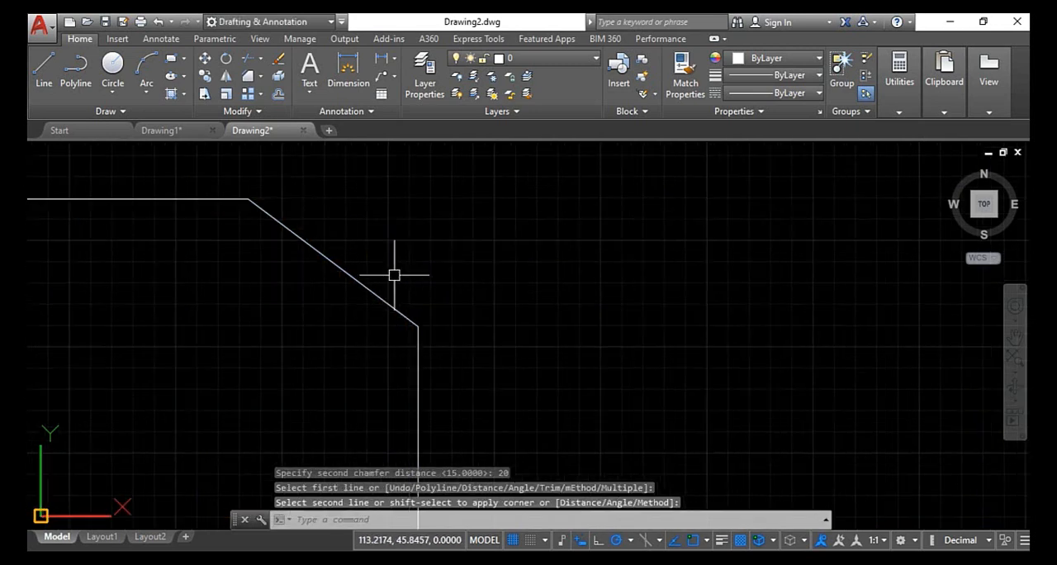
scroll(394, 275, down, 5)
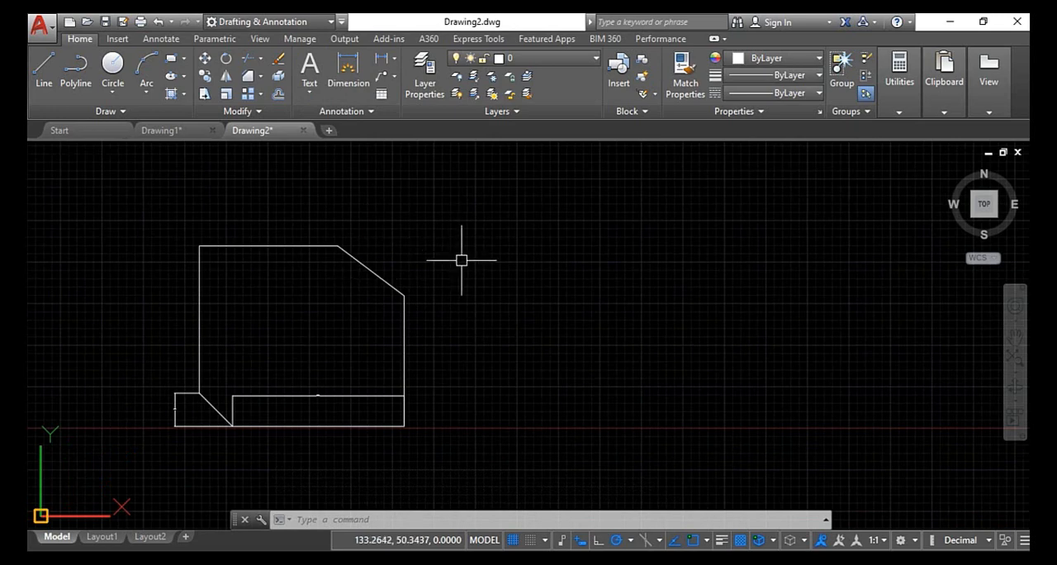
scroll(452, 314, up, 2)
scroll(452, 314, down, 2)
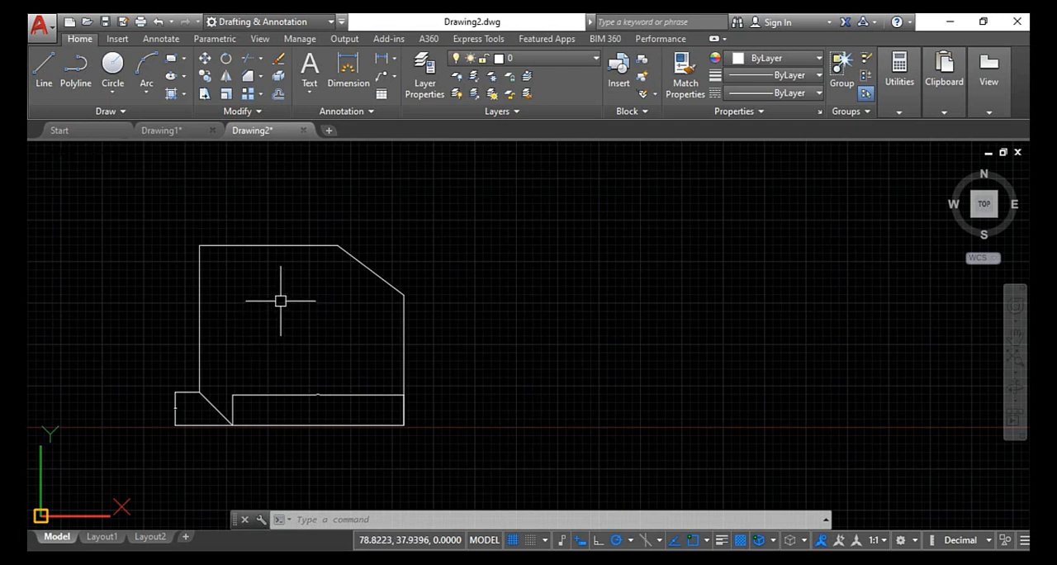
- Draw a new rectangle about 73 by 68 units to the right of the chamfered one, extending slightly below the X axis
scroll(468, 330, down, 2)
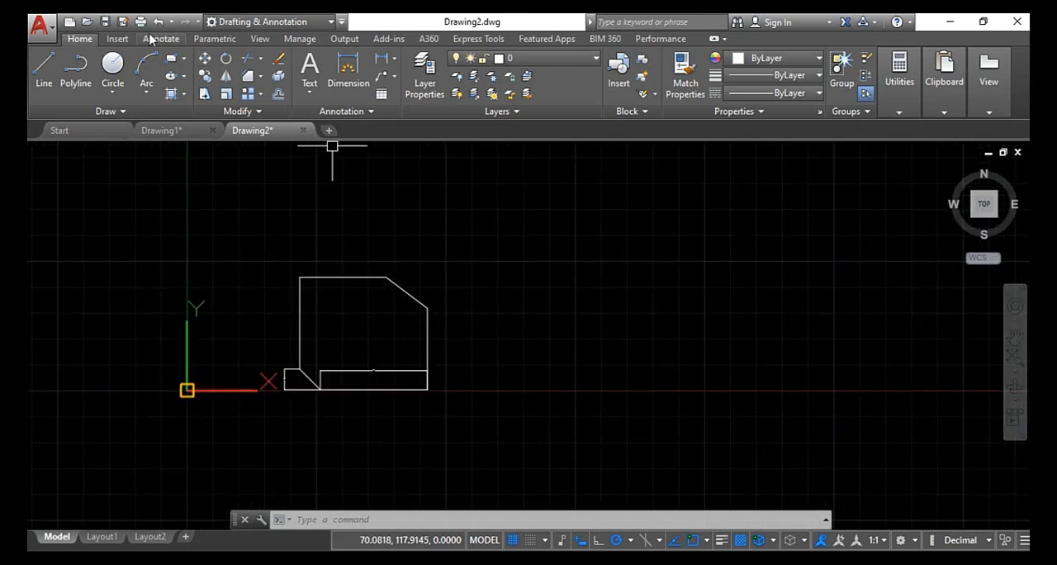
click(169, 61)
click(528, 280)
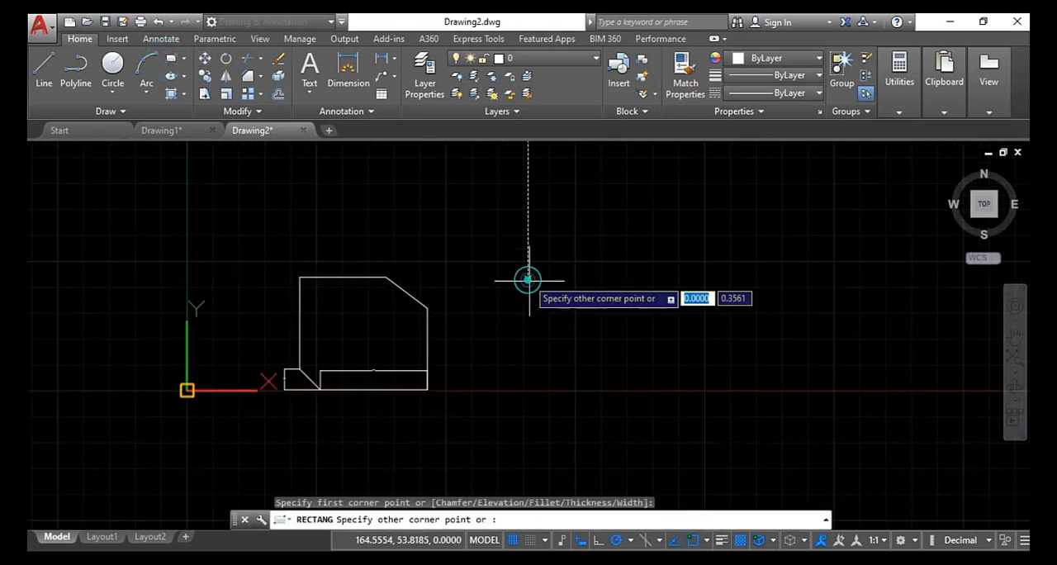
click(679, 422)
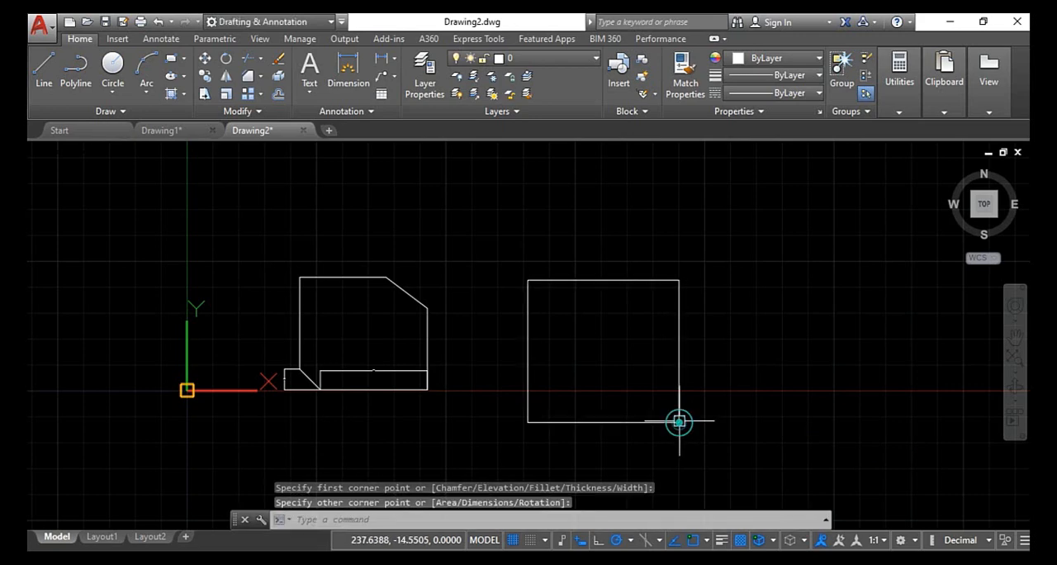
- Chamfer the new rectangle's upper-left corner by the Angle option, with length 15 on the left side and an angle of 45 degrees
scroll(666, 287, up, 2)
scroll(666, 287, up, 2)
key(Escape)
key(Escape)
key(Escape)
scroll(665, 288, down, 2)
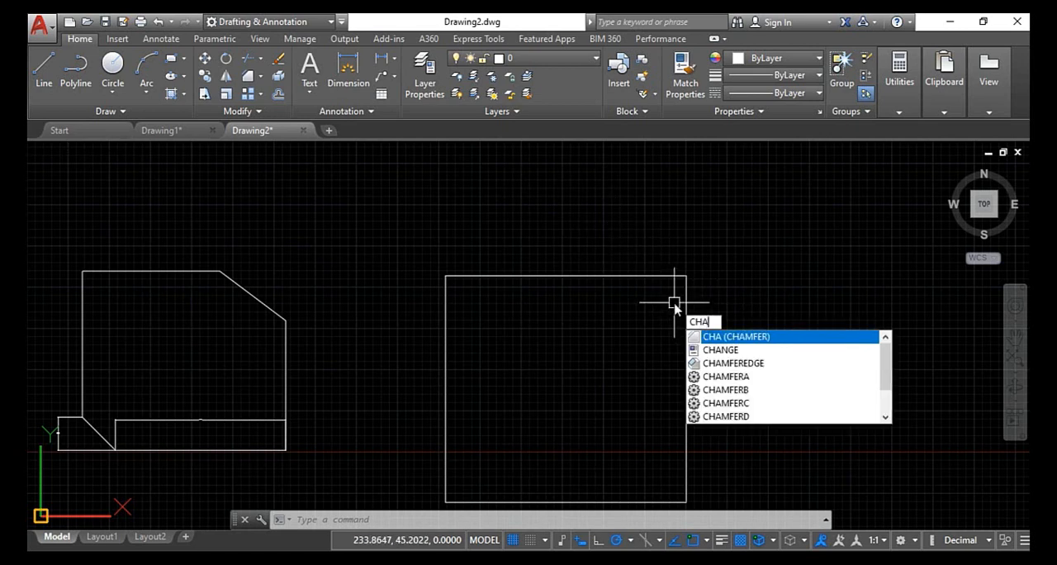
key(Return)
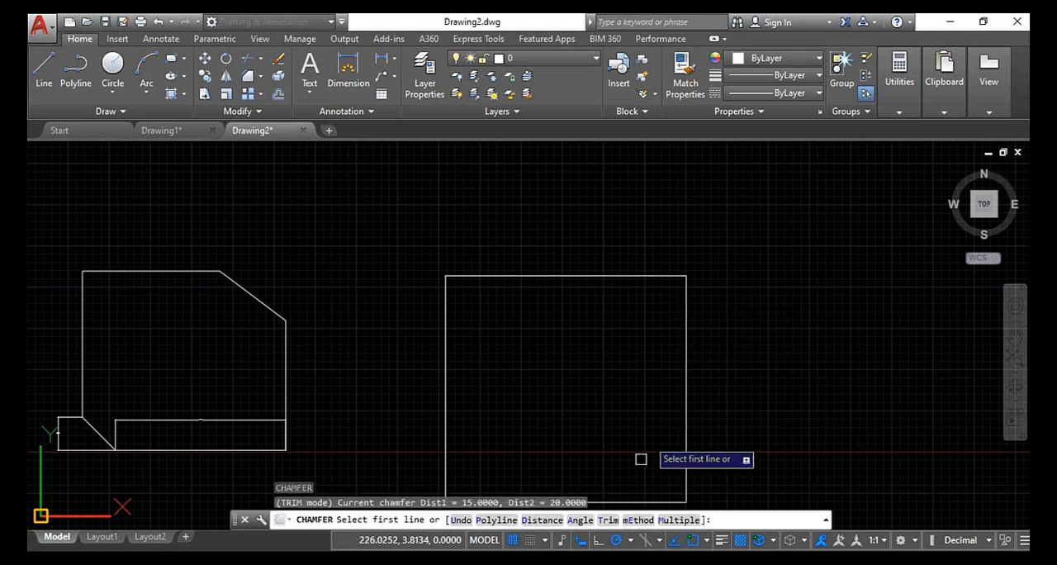
click(580, 520)
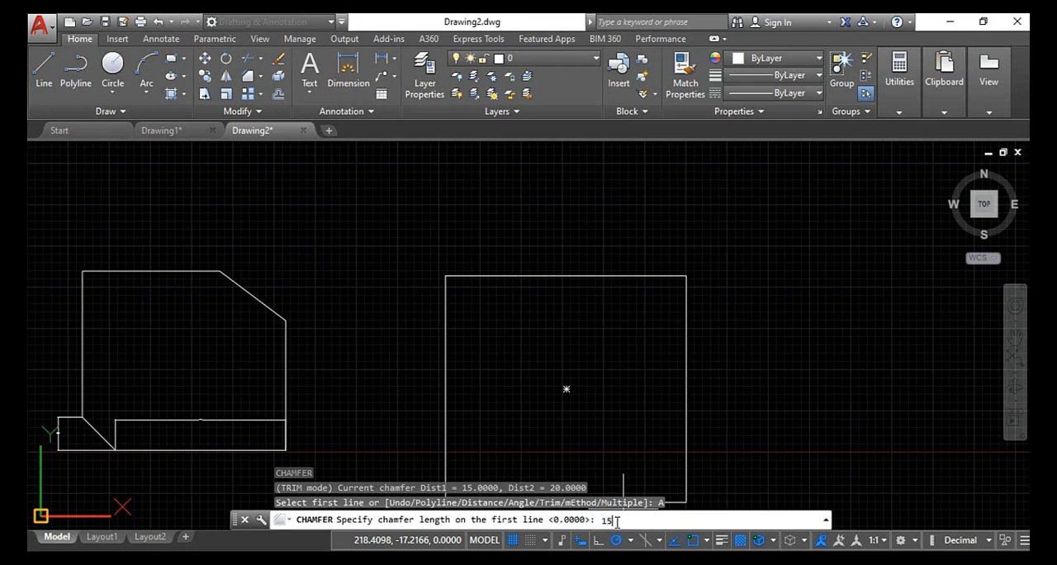
key(Return)
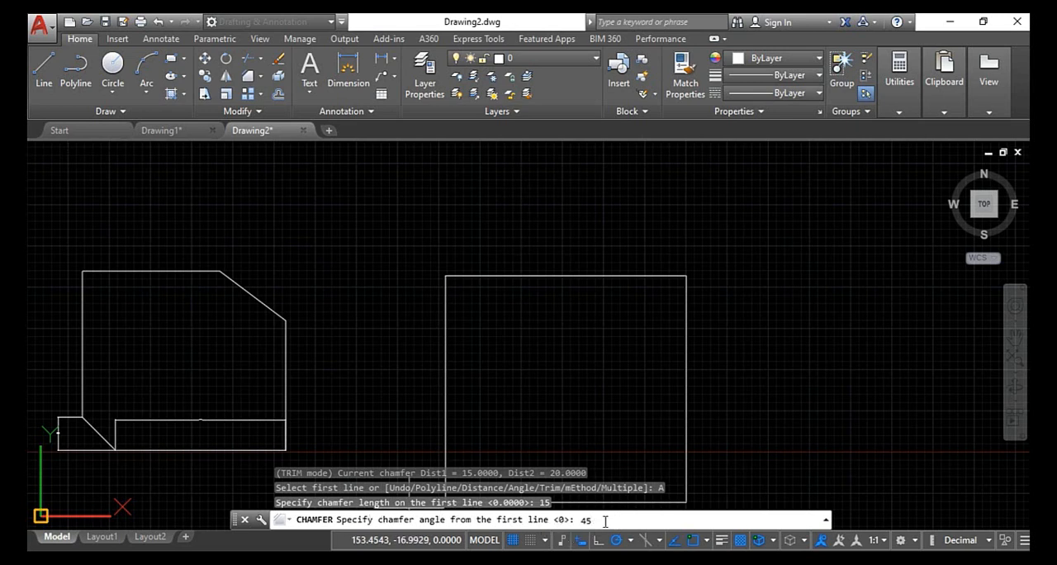
key(Return)
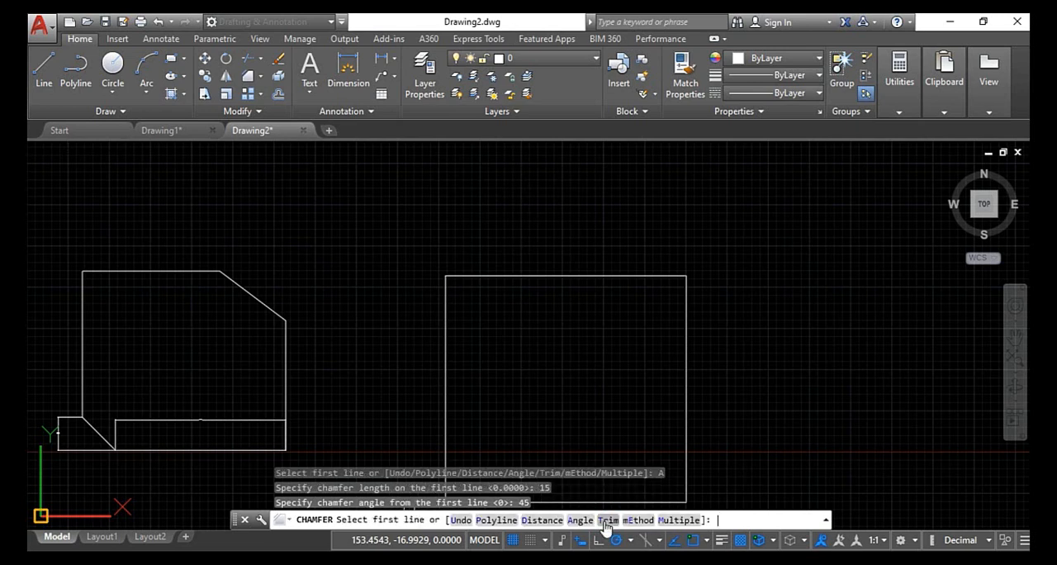
click(446, 314)
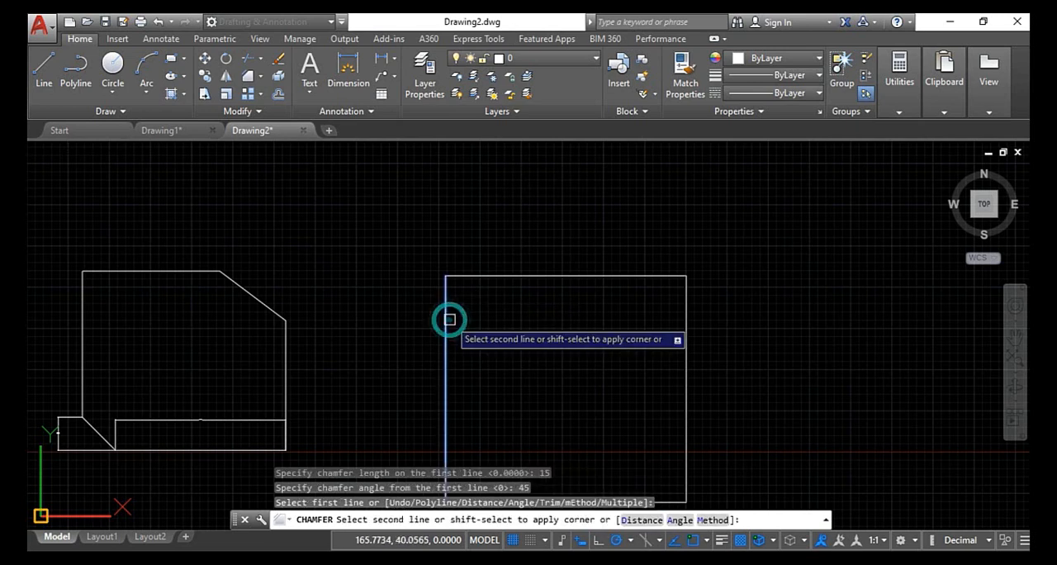
click(471, 276)
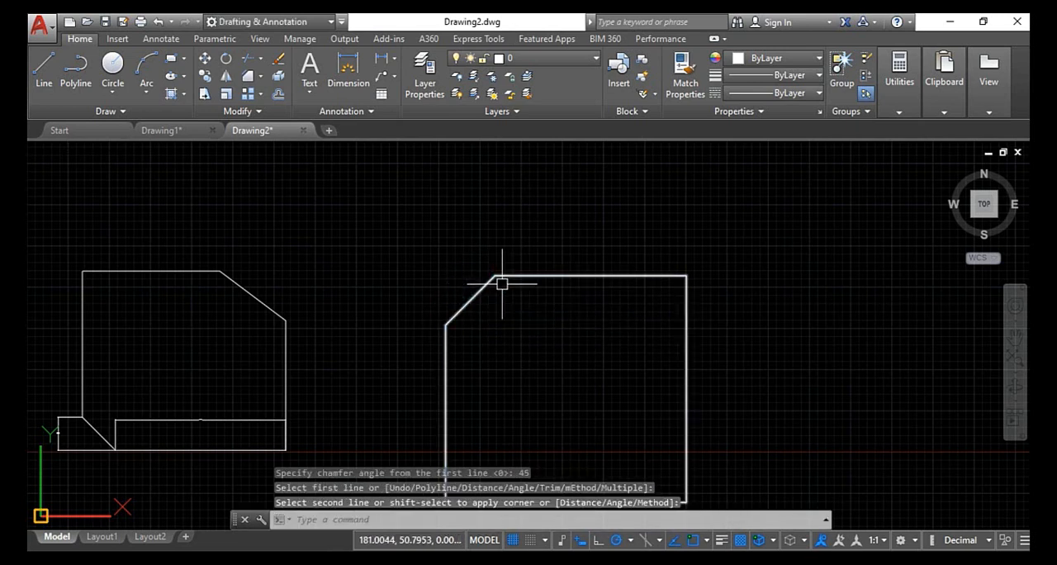
scroll(502, 283, up, 4)
scroll(506, 284, down, 5)
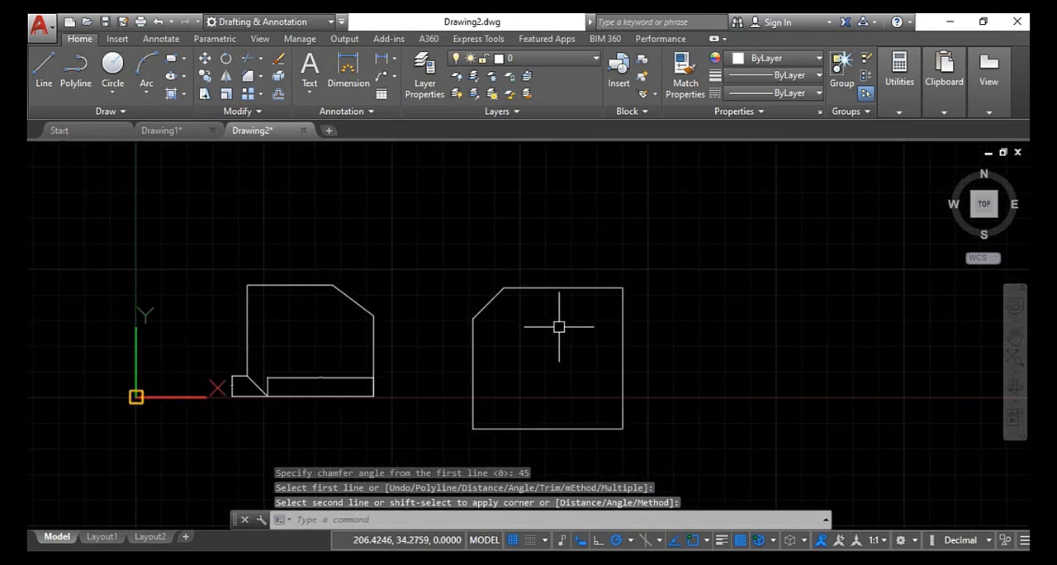
- Chamfer the rectangle's remaining three corners in one run with the Multiple option, keeping the same length and angle, and end the command
key(Return)
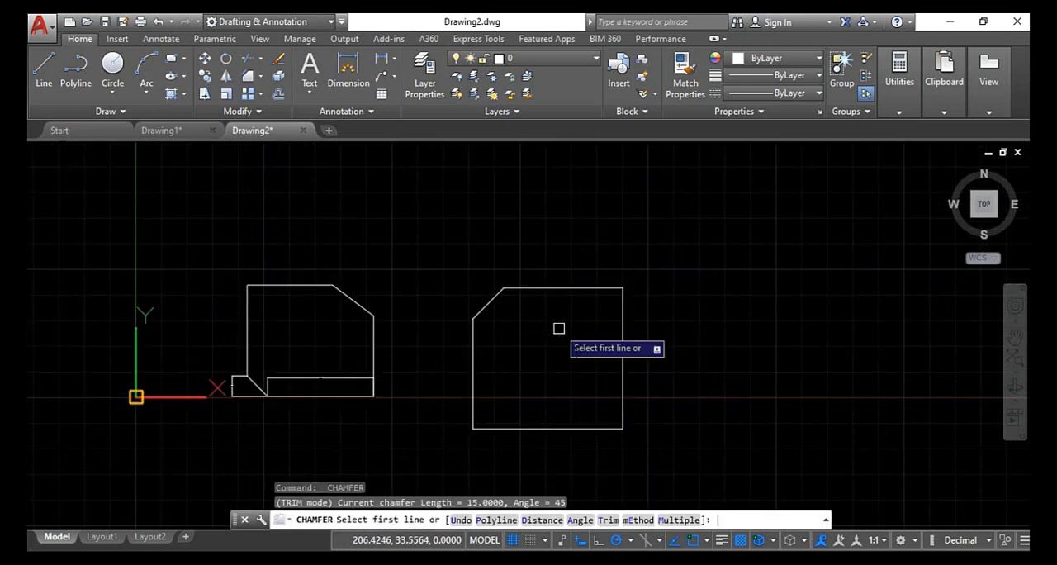
click(675, 520)
click(590, 289)
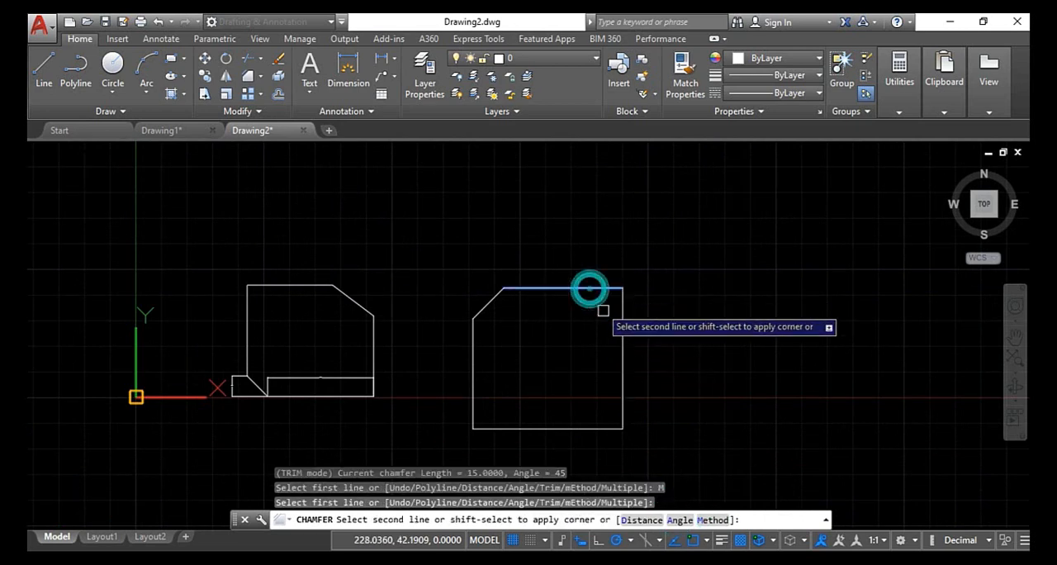
click(616, 323)
click(623, 371)
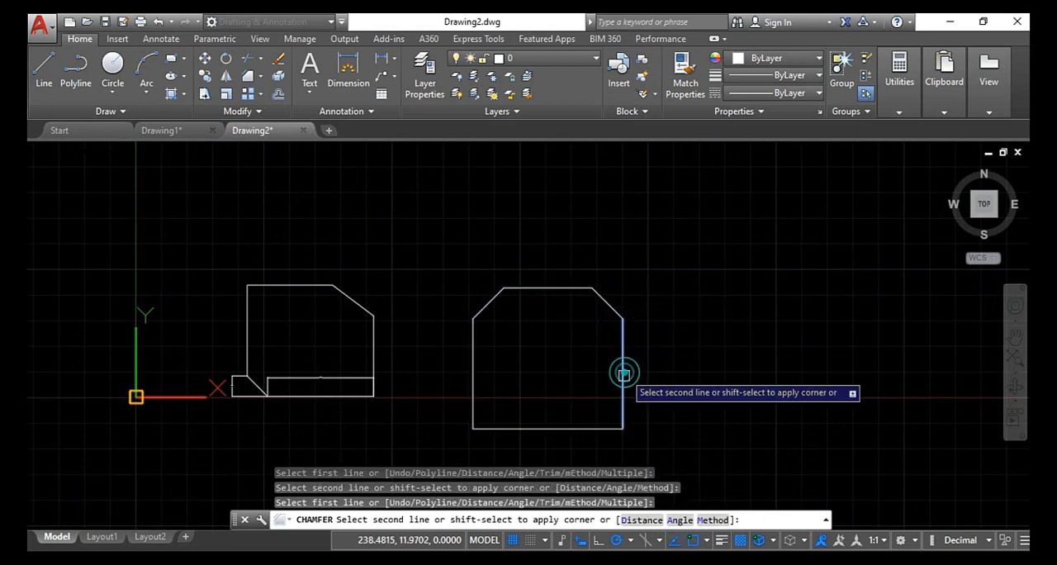
click(586, 428)
click(564, 428)
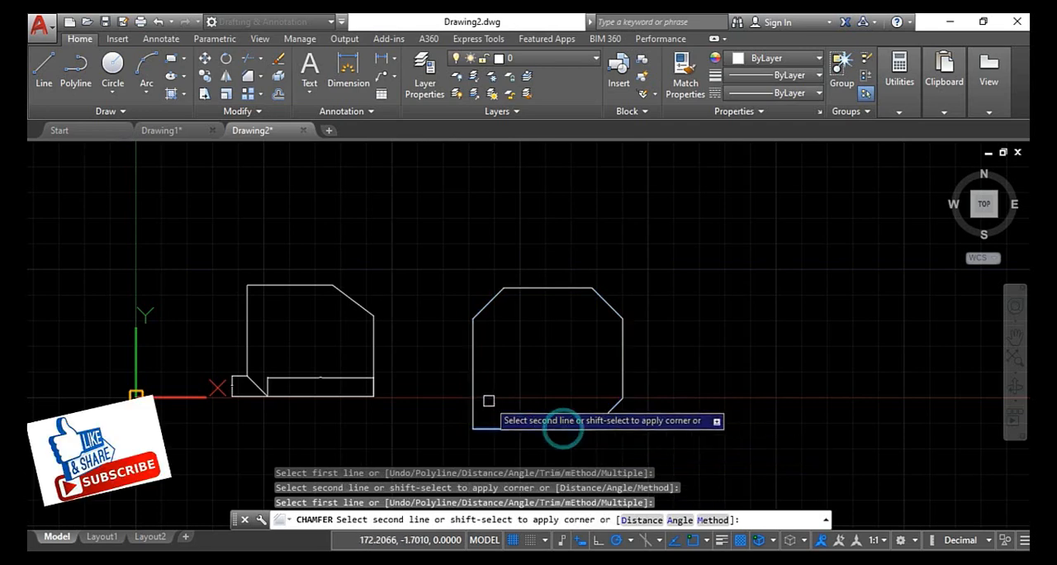
click(472, 391)
scroll(541, 361, up, 3)
scroll(541, 362, down, 6)
key(Escape)
key(Escape)
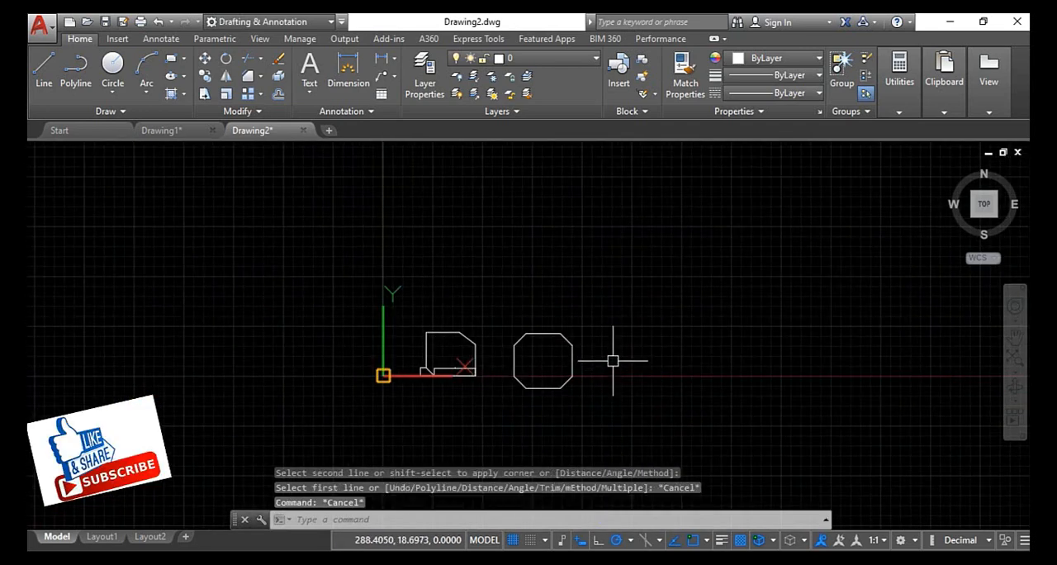
- Draw a new rectangle about 129 by 99 units to the right of the octagon, extending across the X axis
middle_drag(613, 361, 235, 294)
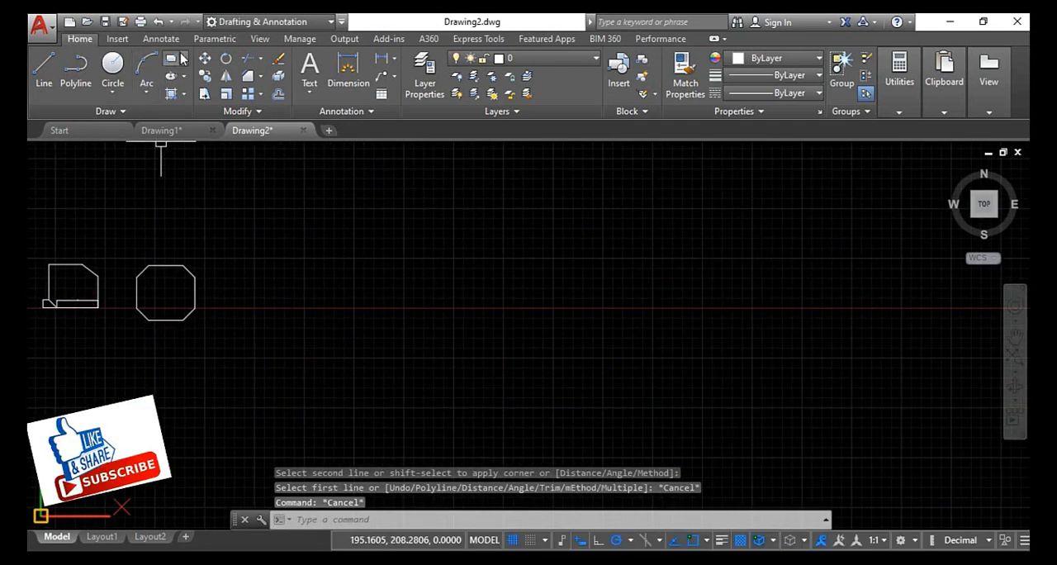
click(170, 61)
click(292, 270)
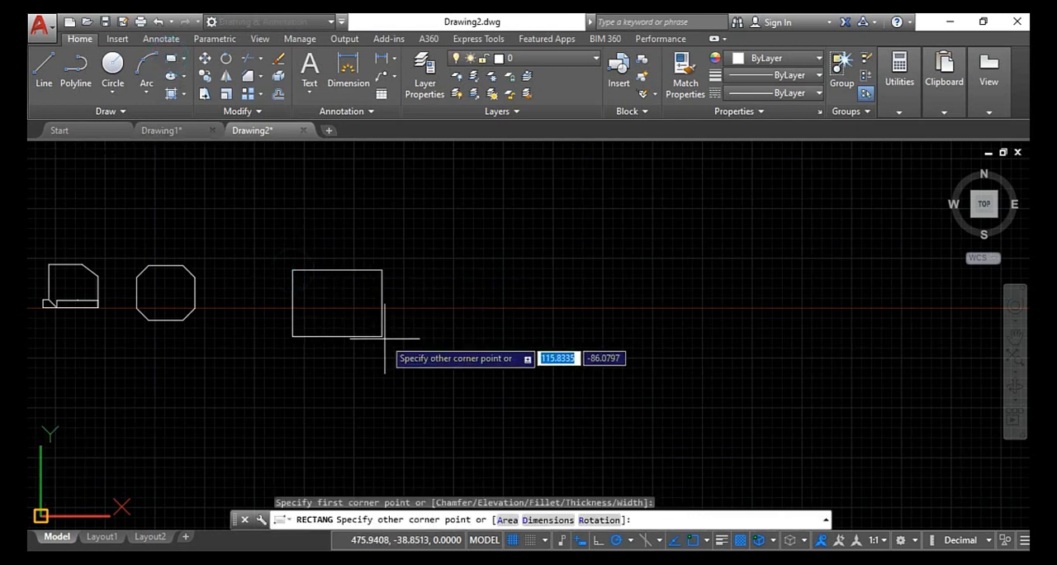
click(395, 349)
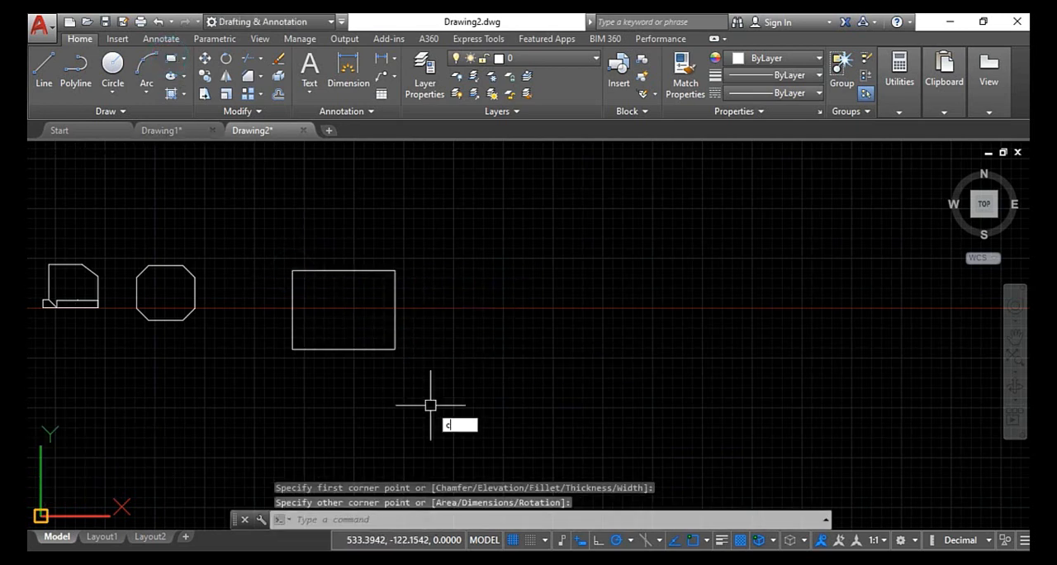
- Chamfer the new rectangle's upper-left corner with a length of 20 on the left side and an angle of 30 degrees
text(CHA)
key(Return)
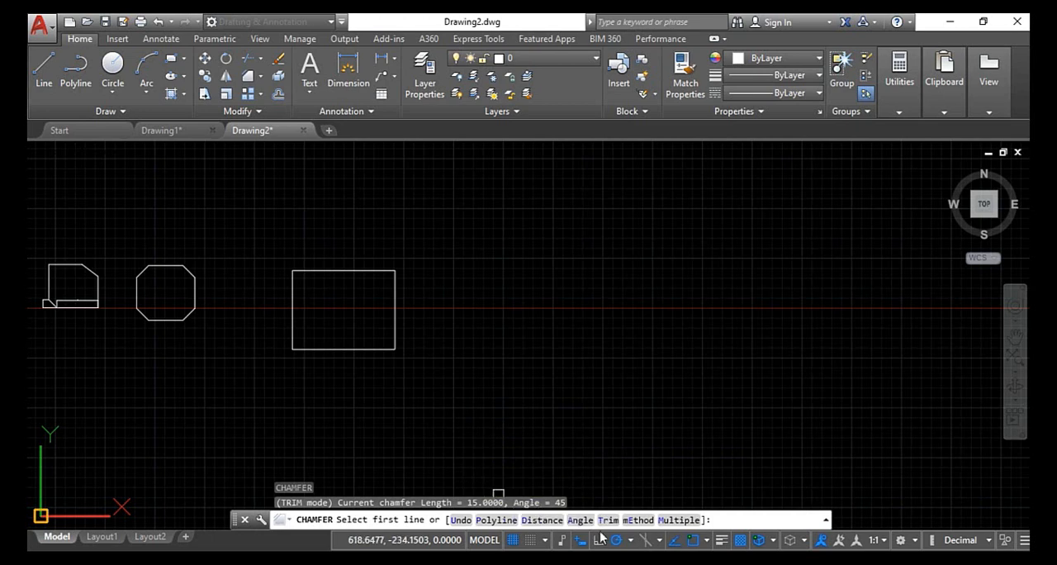
click(581, 520)
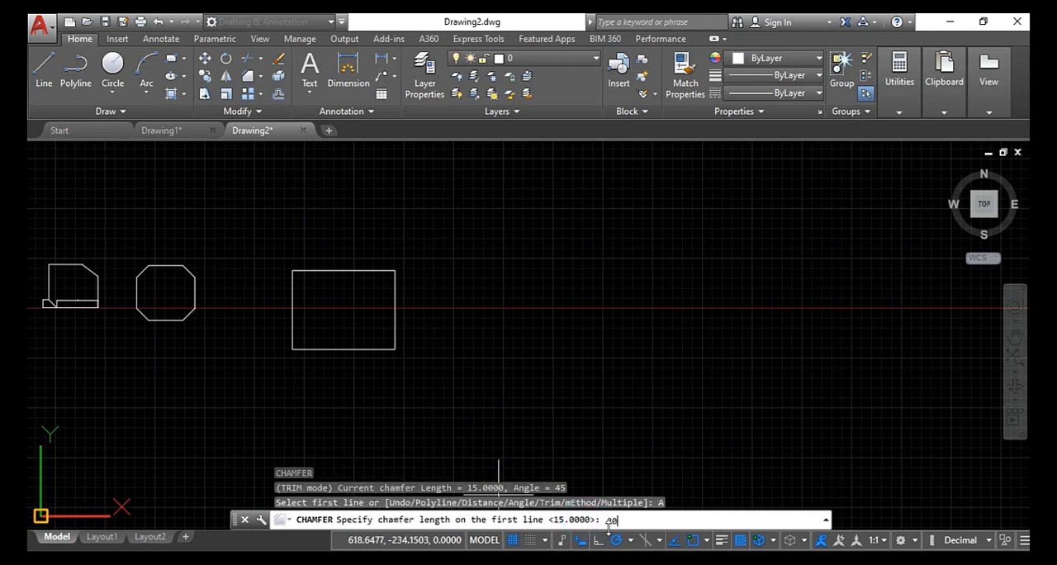
key(Return)
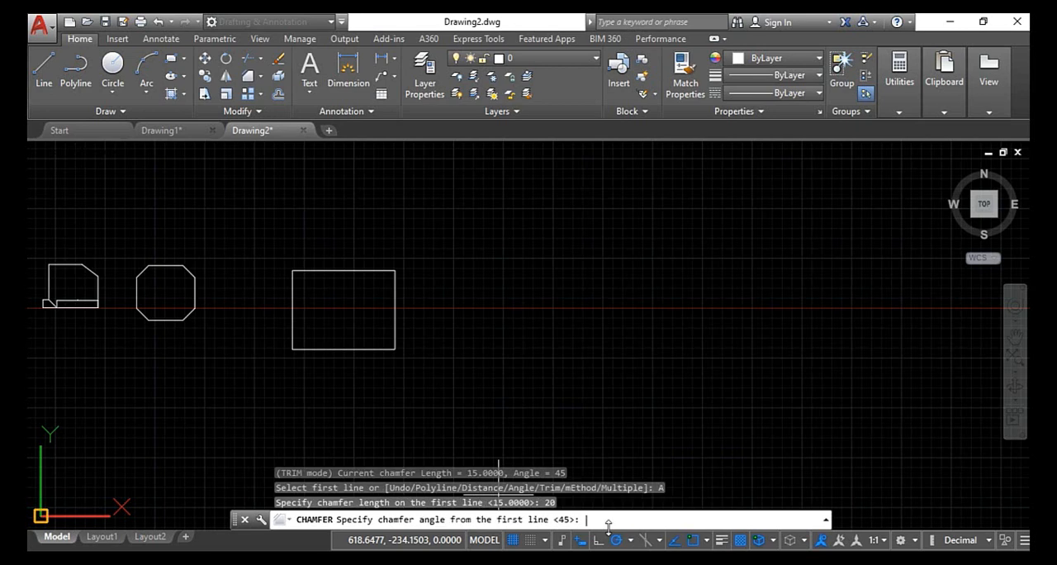
key(Return)
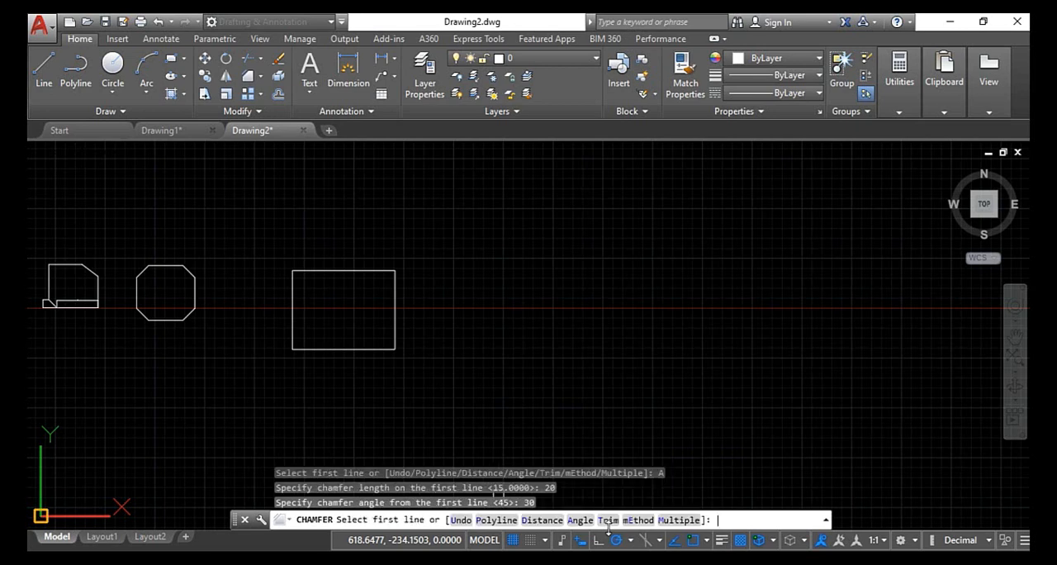
click(294, 300)
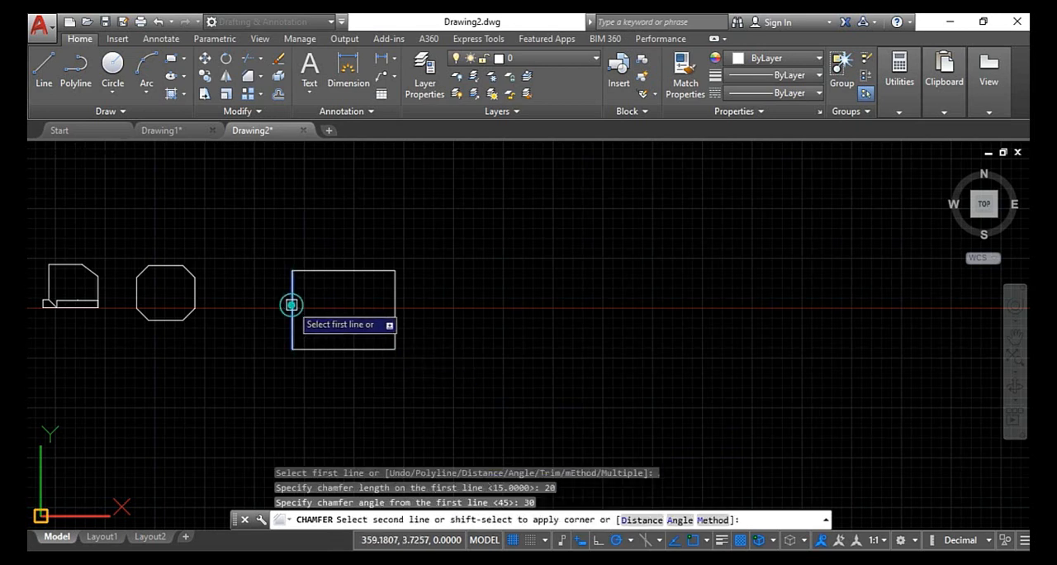
click(322, 271)
scroll(393, 286, up, 2)
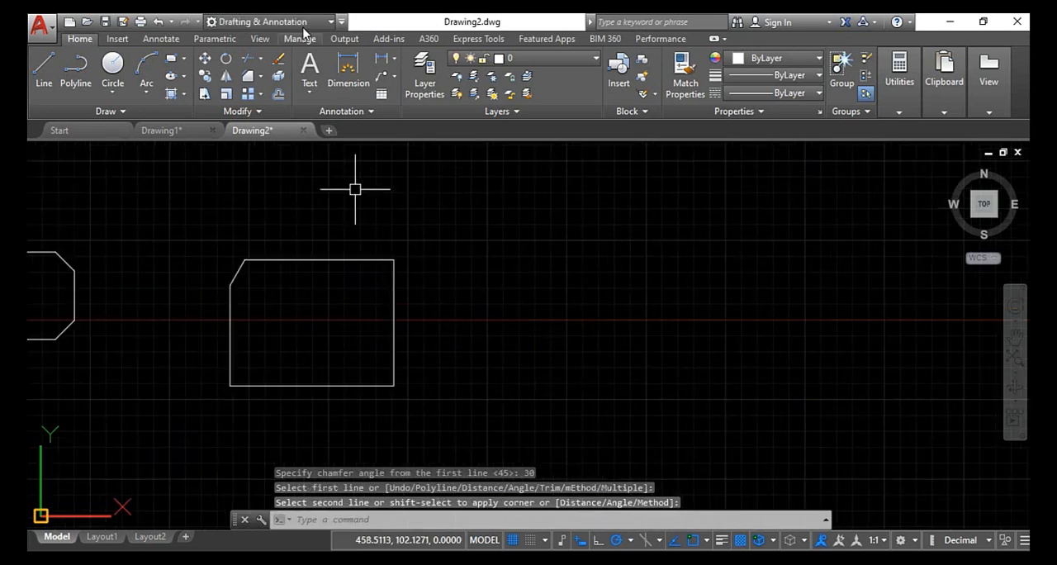
- Dimension the angle between the rectangle's left side and its upper-left chamfer, placing the arc just above the chamfer's lower end
click(347, 75)
scroll(264, 324, up, 4)
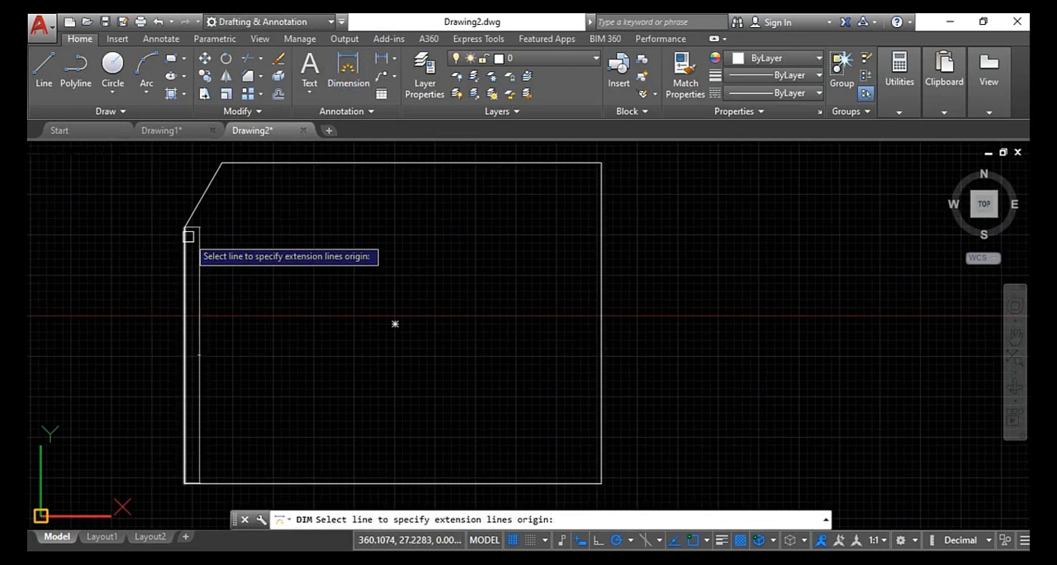
scroll(241, 217, up, 2)
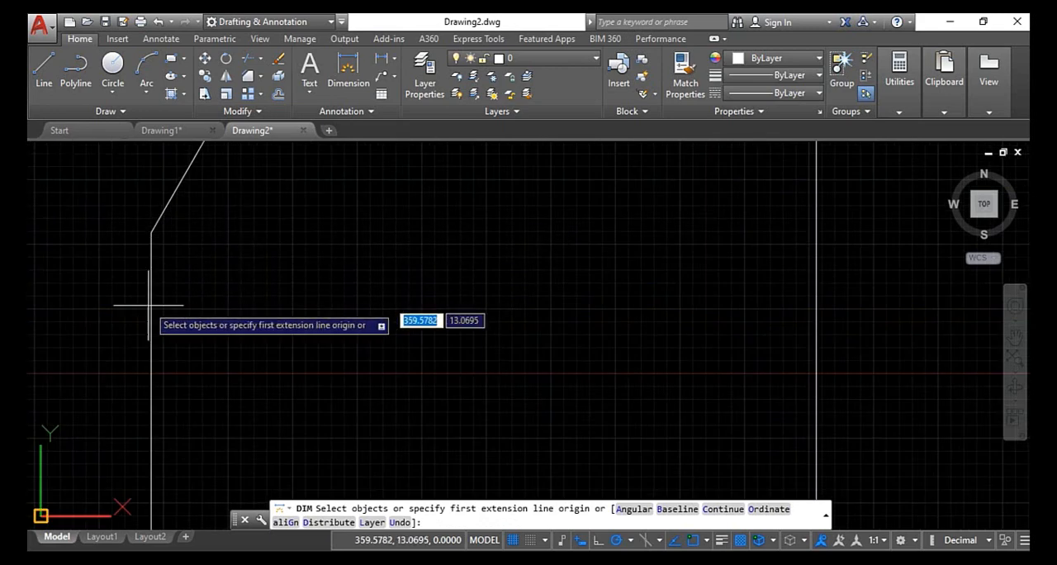
key(Return)
click(153, 298)
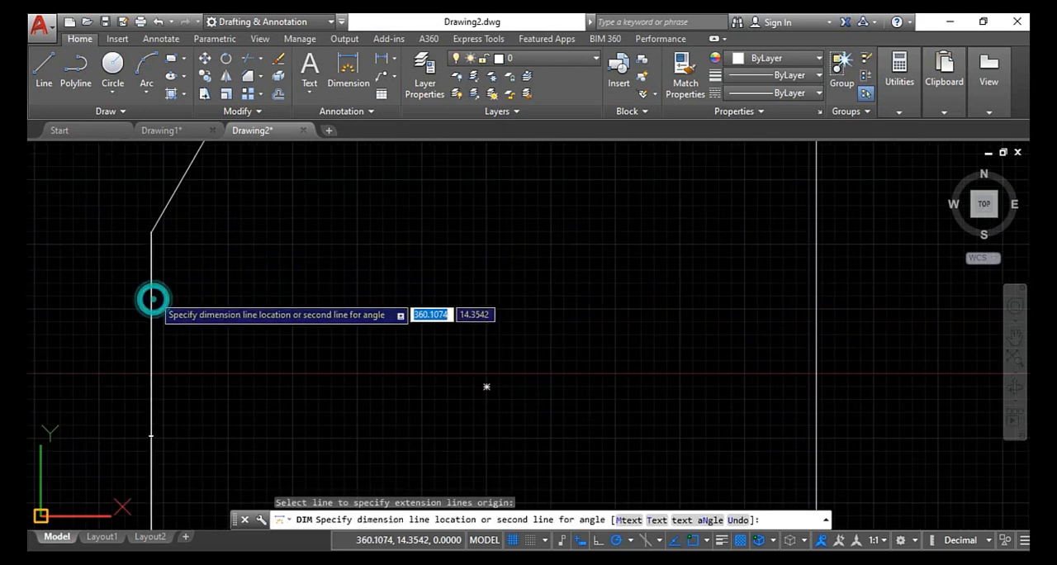
click(173, 193)
click(162, 172)
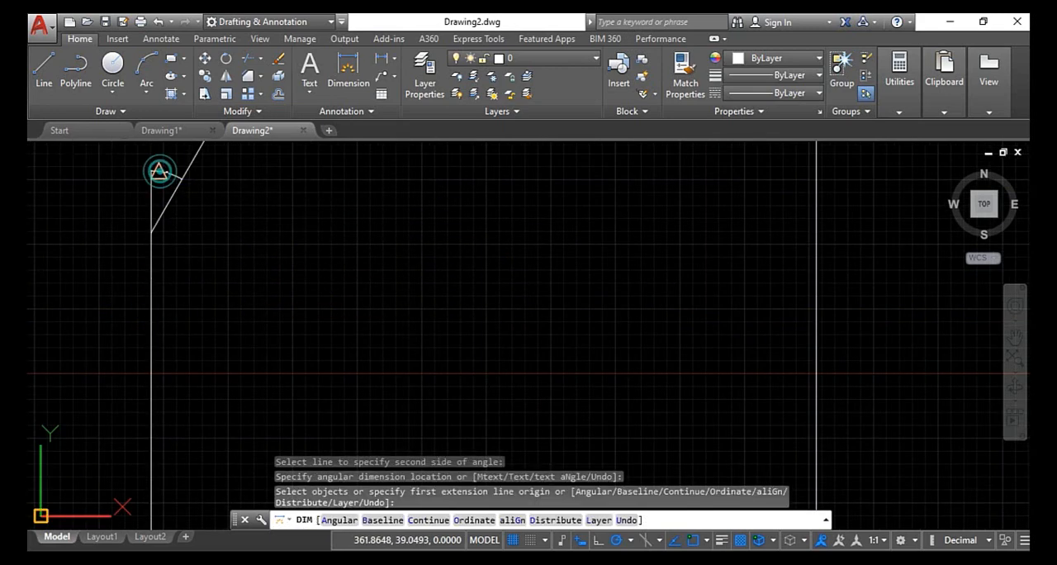
scroll(173, 174, up, 3)
scroll(248, 198, down, 5)
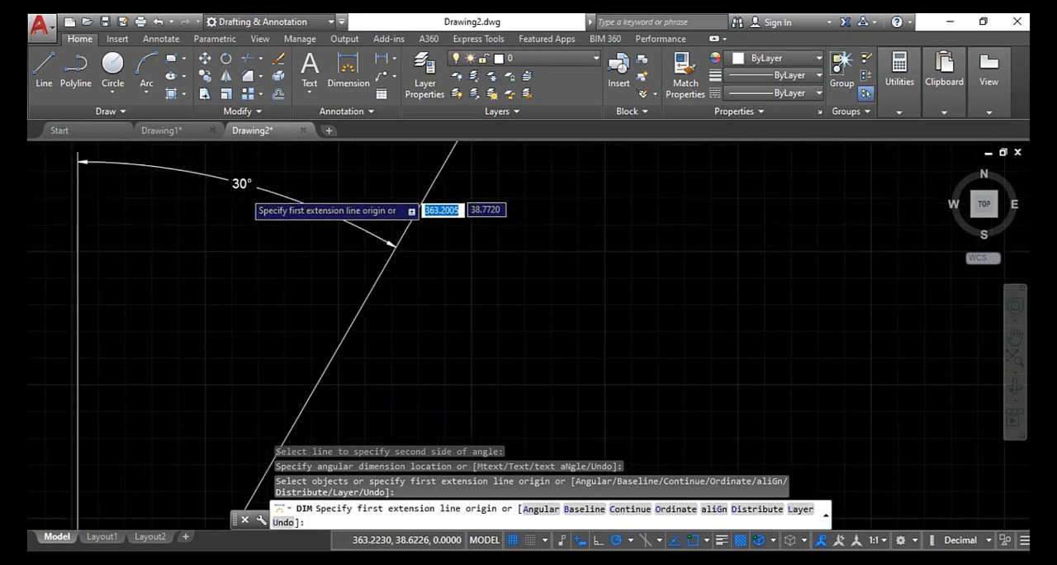
- Dimension the vertical extent of the upper-left chamfer between its endpoints, placing the dimension outside the rectangle's left side
scroll(263, 265, up, 2)
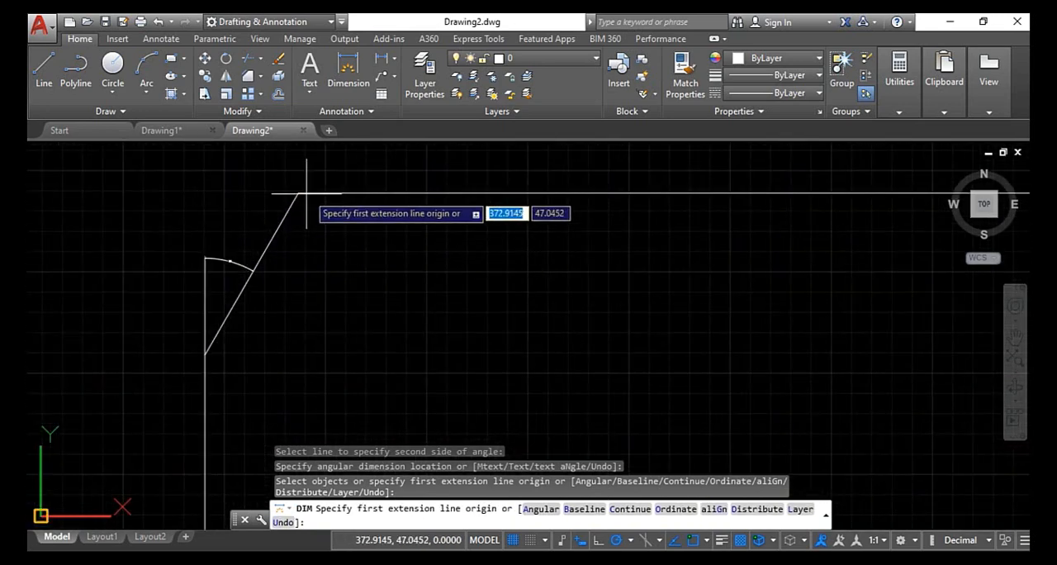
click(303, 195)
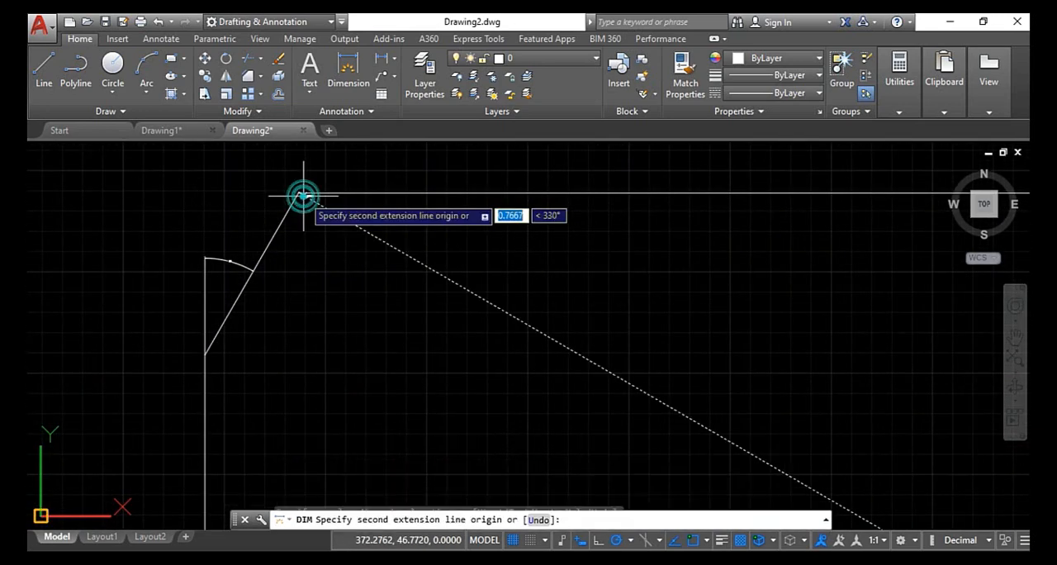
click(204, 355)
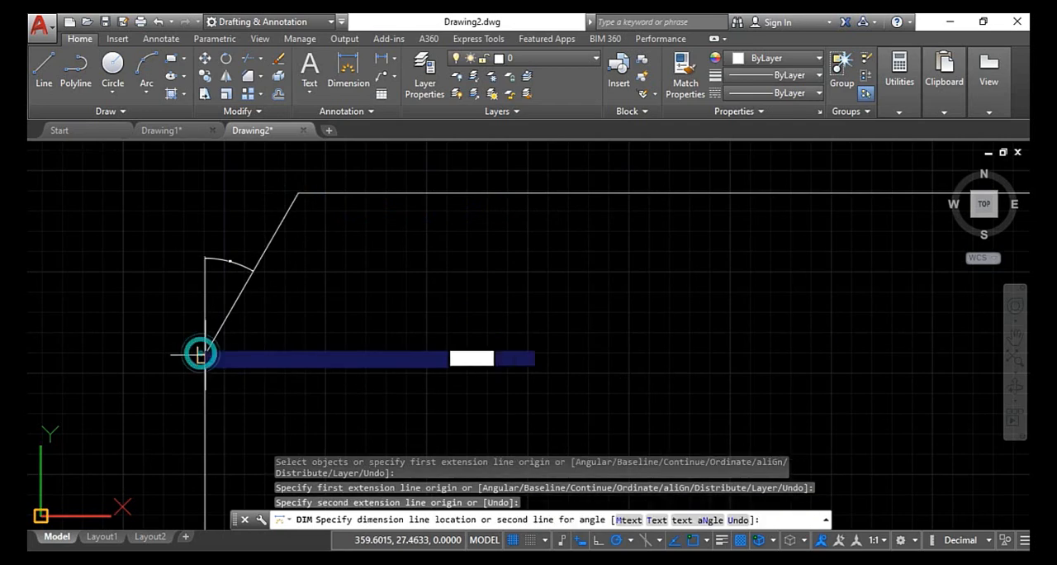
click(112, 347)
scroll(83, 265, up, 3)
scroll(98, 238, up, 2)
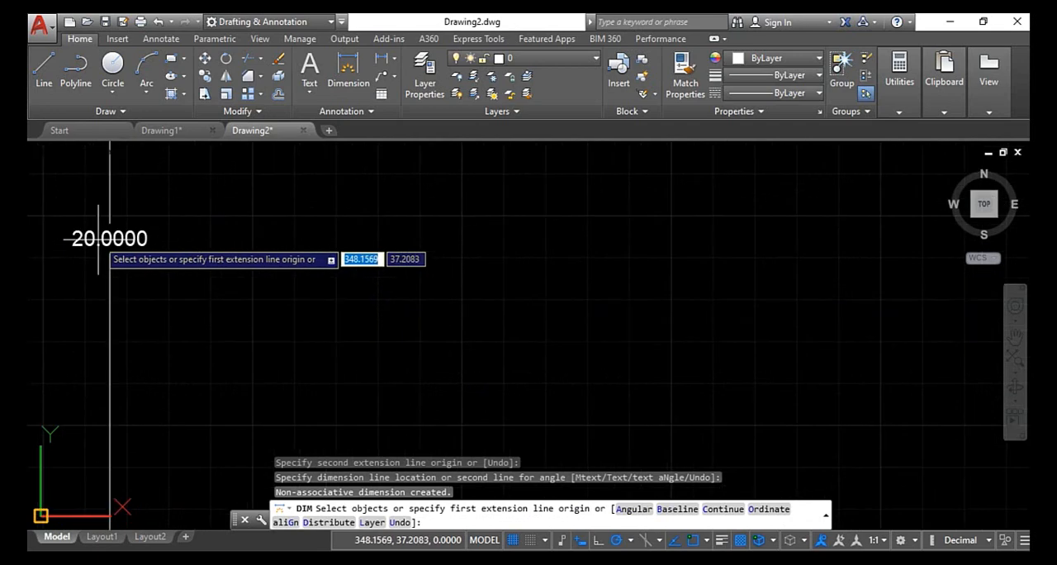
scroll(98, 239, down, 2)
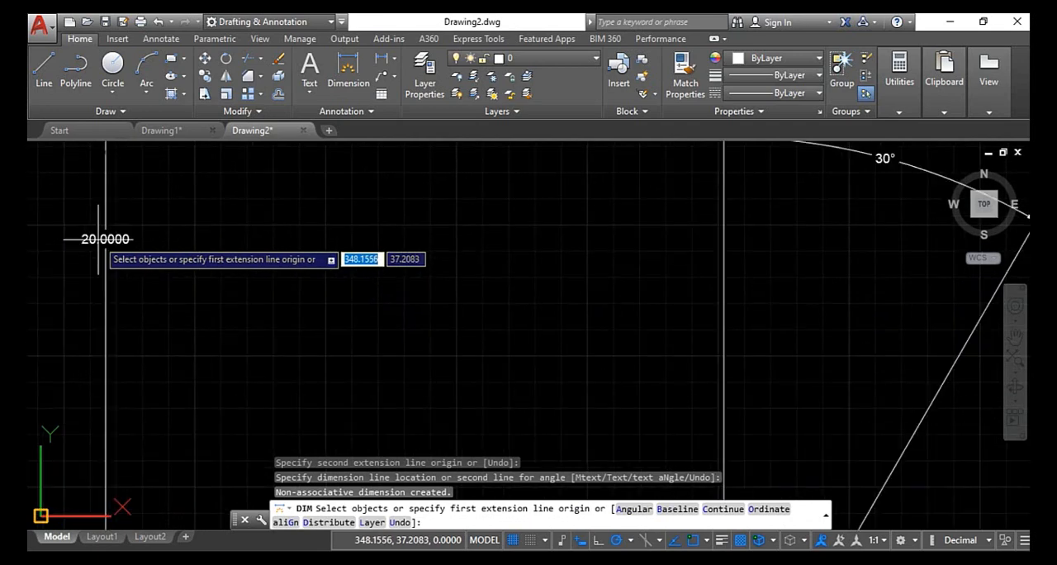
scroll(98, 239, down, 10)
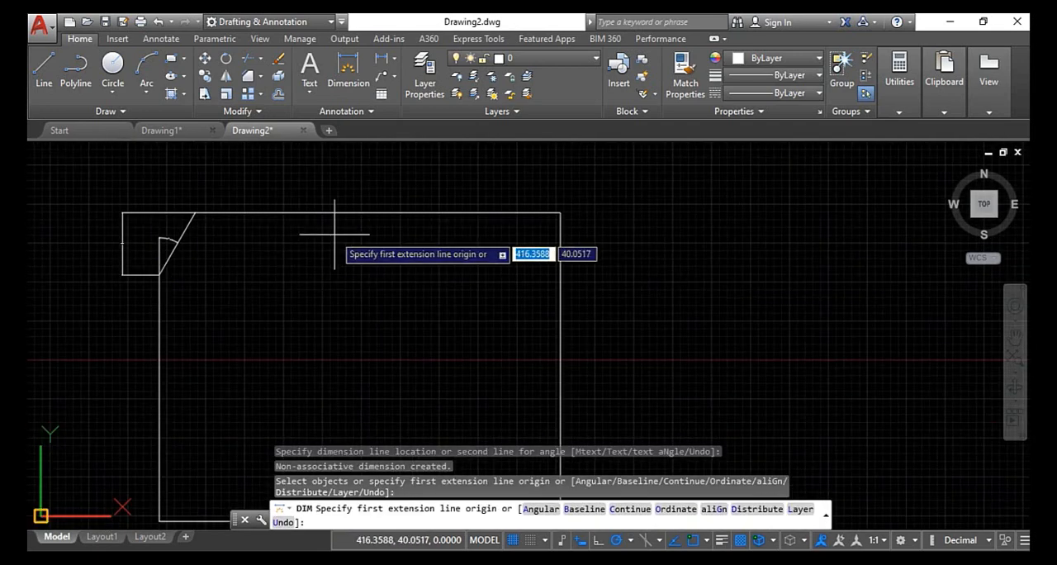
- Dimension the angle between the octagon's top side and its upper-right chamfer, placing the arc outside, below the extended top side
middle_drag(365, 219, 484, 200)
scroll(322, 215, down, 2)
middle_drag(154, 254, 362, 230)
scroll(285, 167, up, 2)
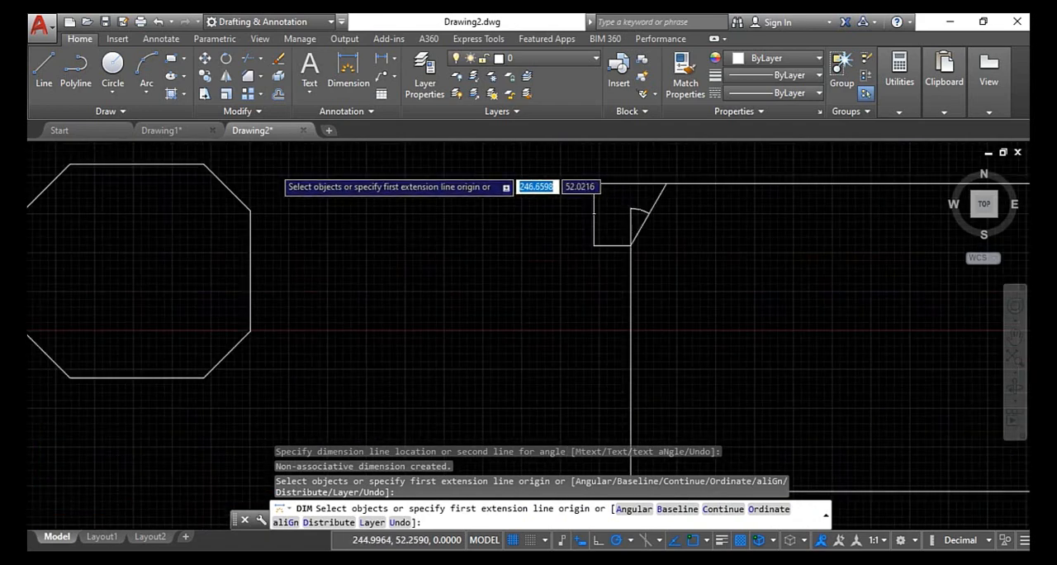
scroll(273, 171, up, 2)
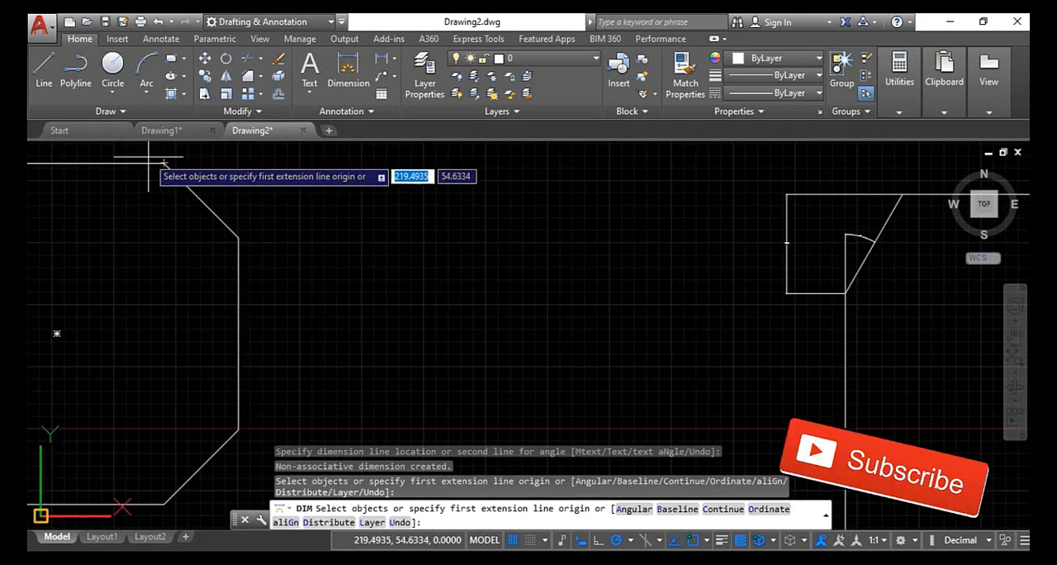
scroll(177, 198, up, 4)
click(200, 190)
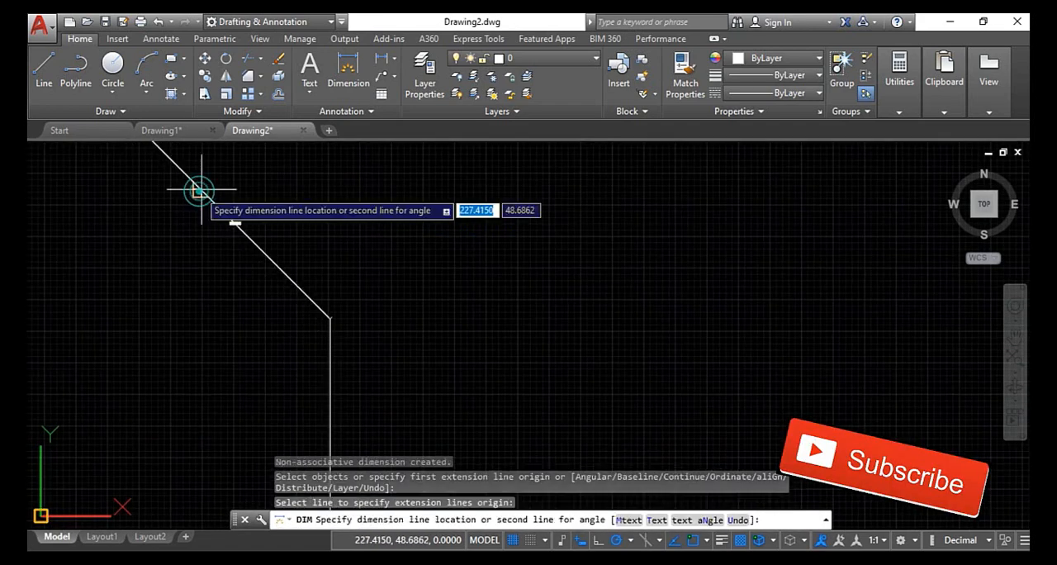
scroll(200, 190, down, 5)
scroll(162, 179, up, 5)
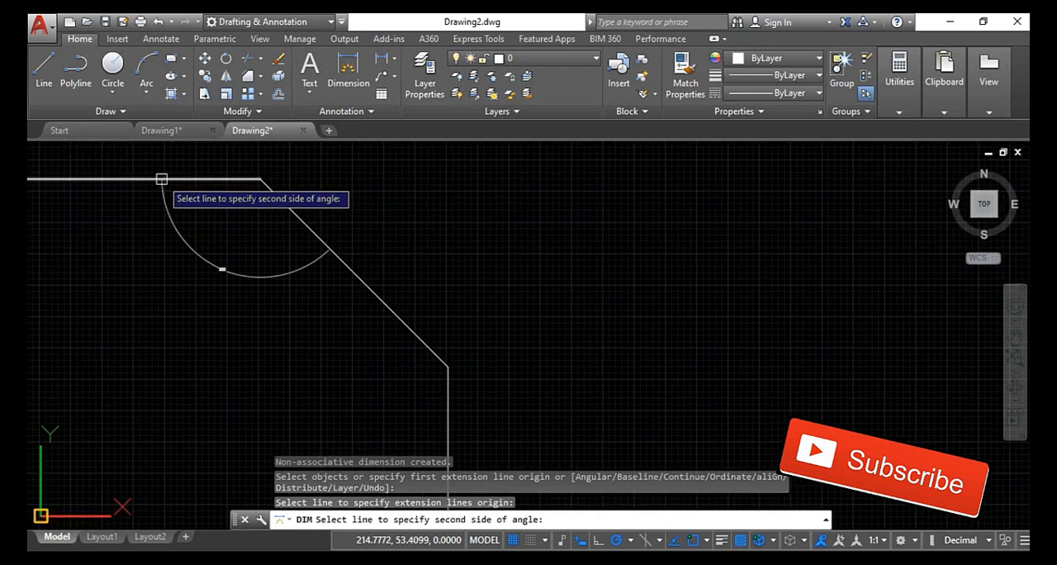
click(162, 180)
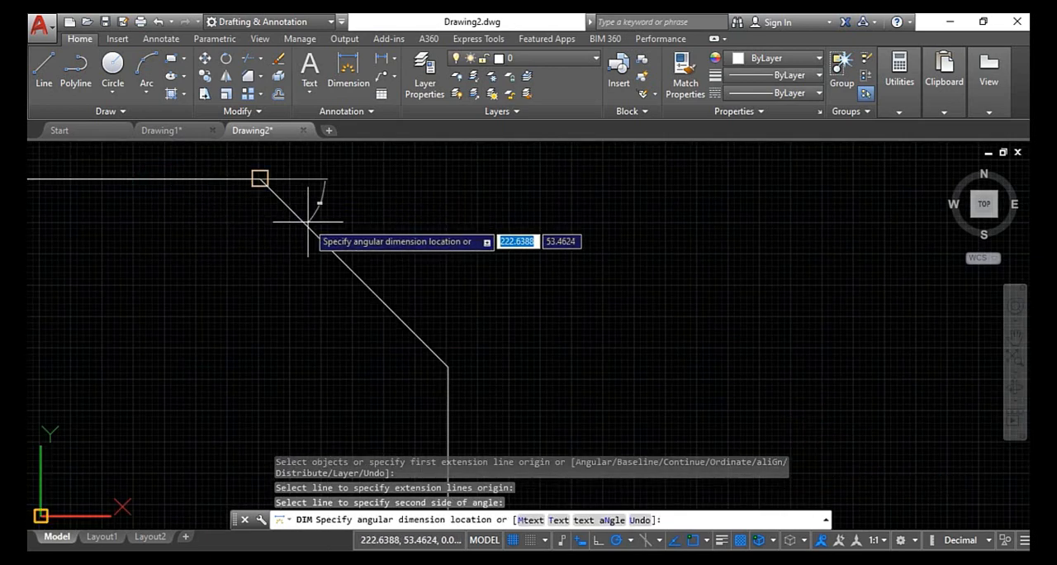
click(343, 213)
scroll(342, 215, up, 3)
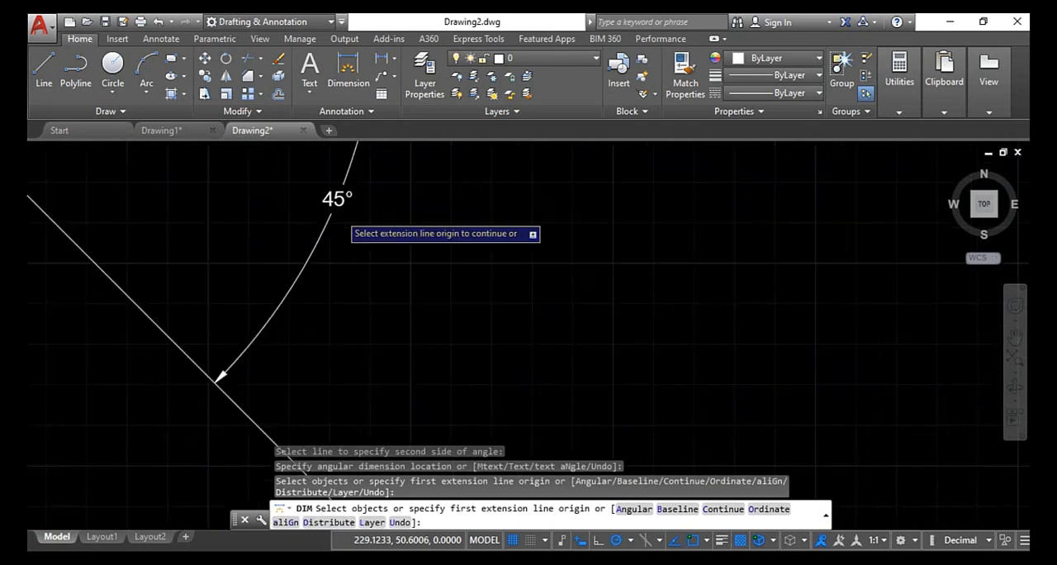
- Dimension the vertical extent of the octagon's upper-right chamfer between its endpoints, placing the dimension to the right of the octagon
scroll(334, 211, down, 3)
click(261, 179)
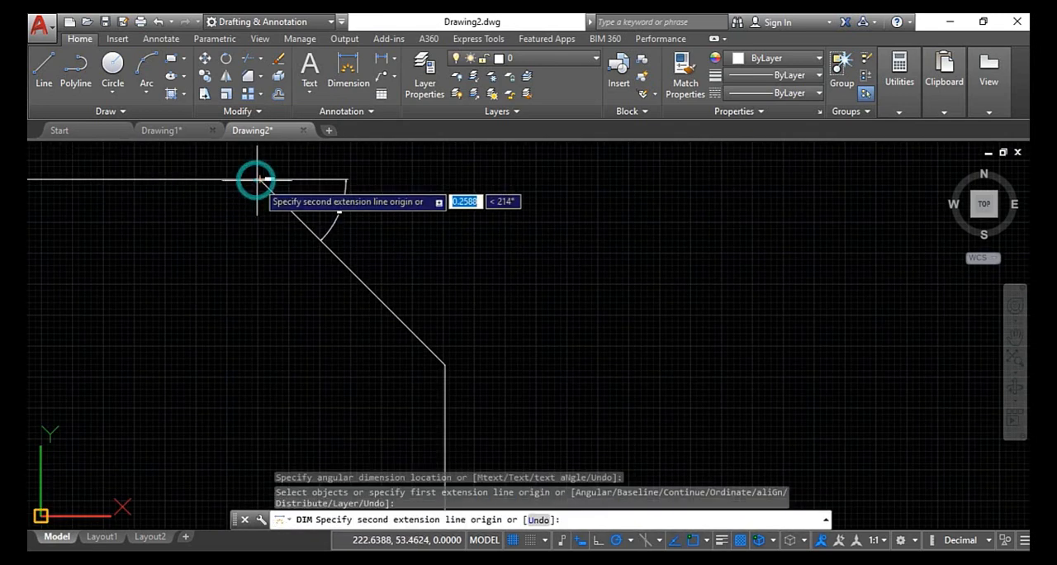
click(445, 365)
click(546, 272)
scroll(545, 307, up, 2)
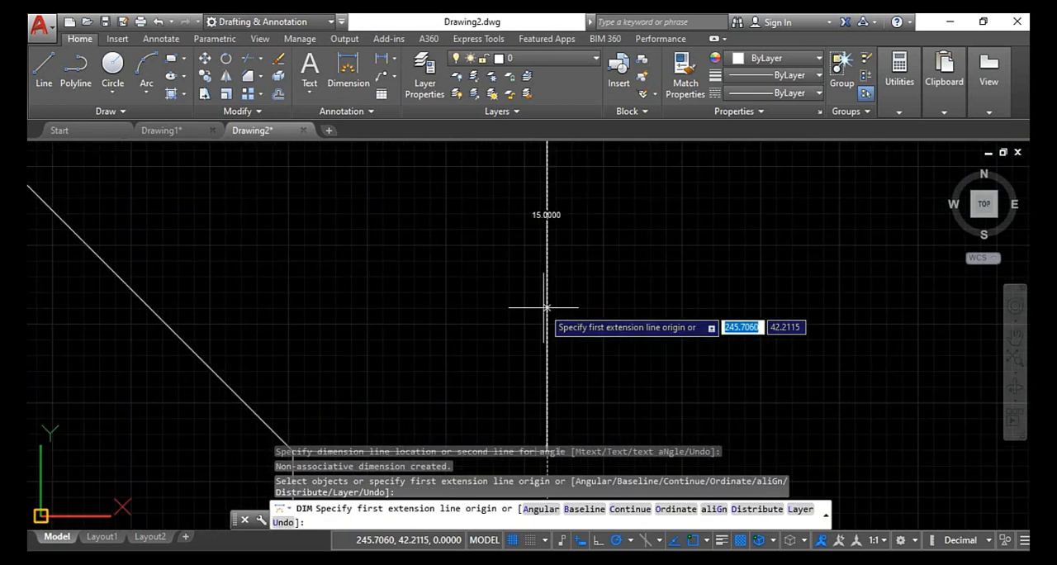
- Dimension the horizontal extent of the octagon's upper-right chamfer between its endpoints, placing the dimension above the octagon, and end the command
scroll(534, 256, down, 3)
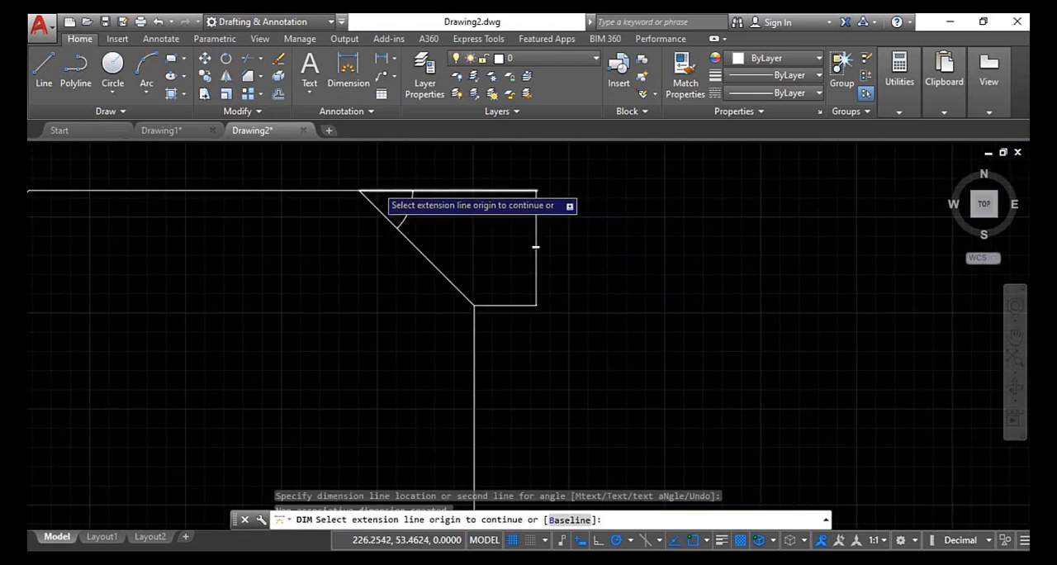
scroll(377, 185, up, 2)
click(328, 198)
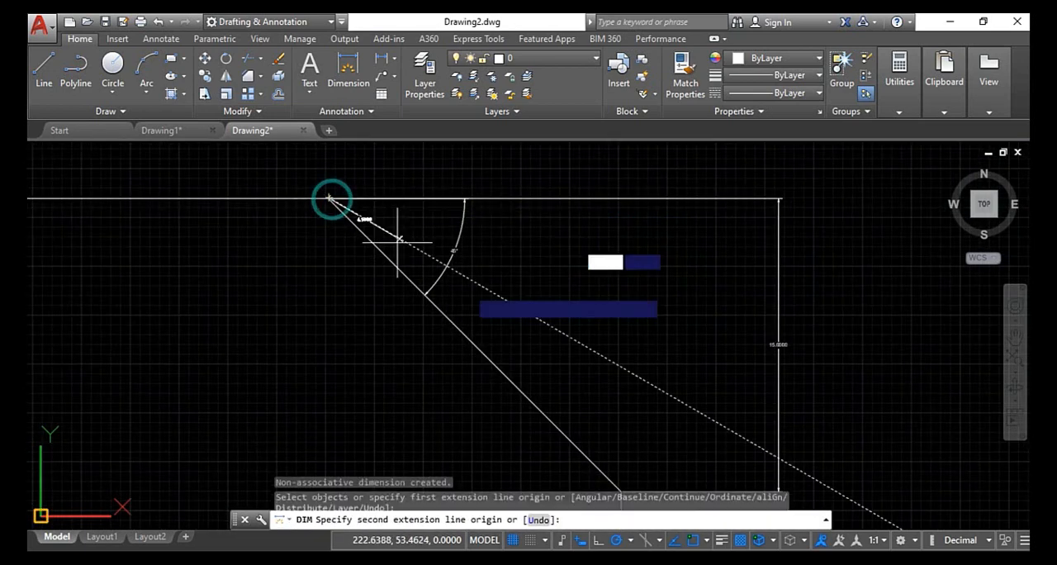
scroll(588, 408, down, 2)
click(601, 440)
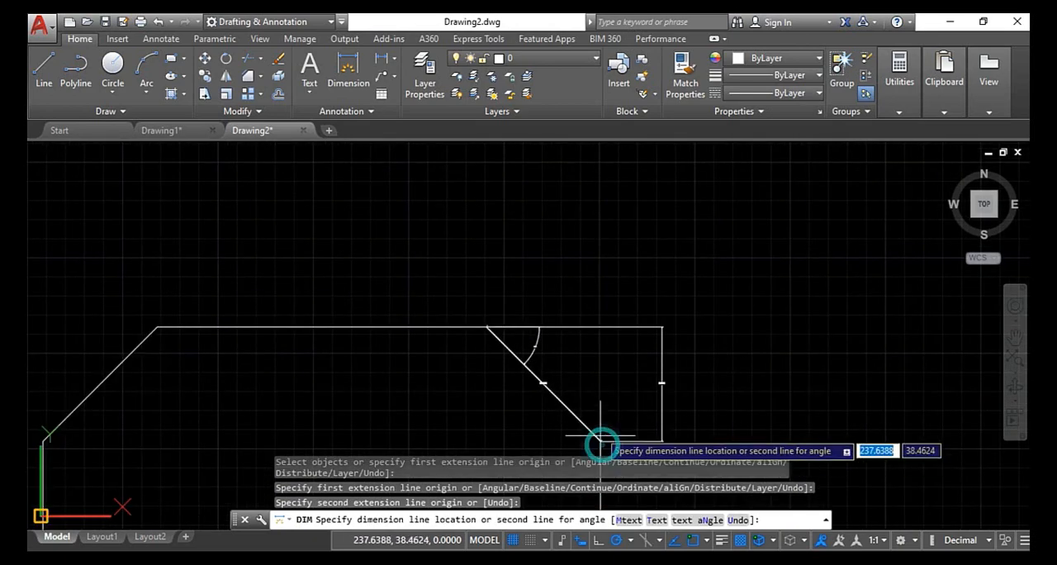
click(496, 241)
scroll(500, 239, up, 4)
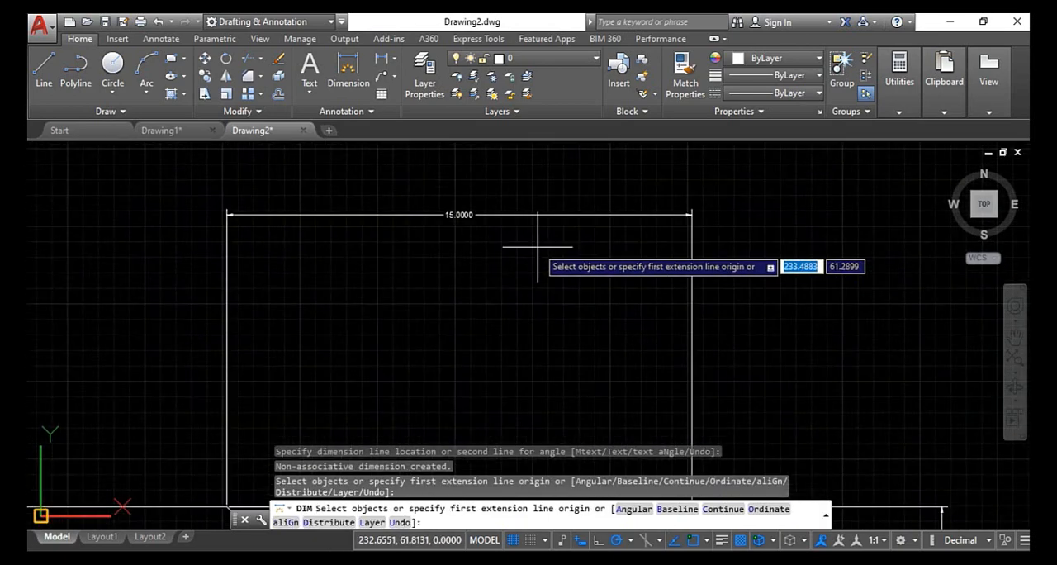
scroll(496, 221, down, 10)
key(Escape)
key(Escape)
key(Escape)
key(Escape)
scroll(454, 287, down, 8)
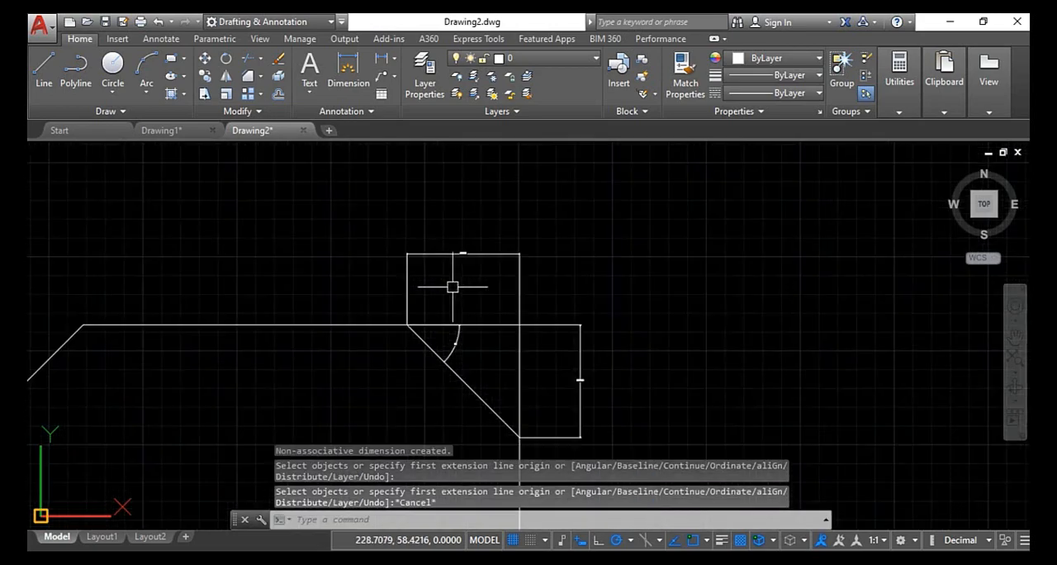
- Review the chamfered octagon and rectangle together with their chamfer dimensions
scroll(454, 285, down, 4)
scroll(524, 302, up, 6)
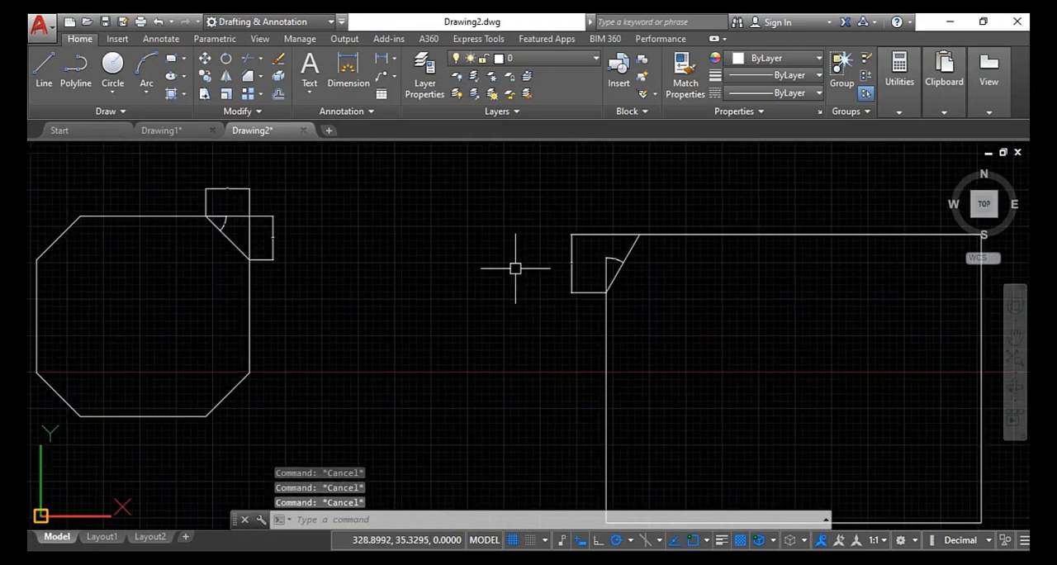
scroll(518, 274, down, 3)
scroll(518, 274, up, 7)
scroll(500, 231, down, 7)
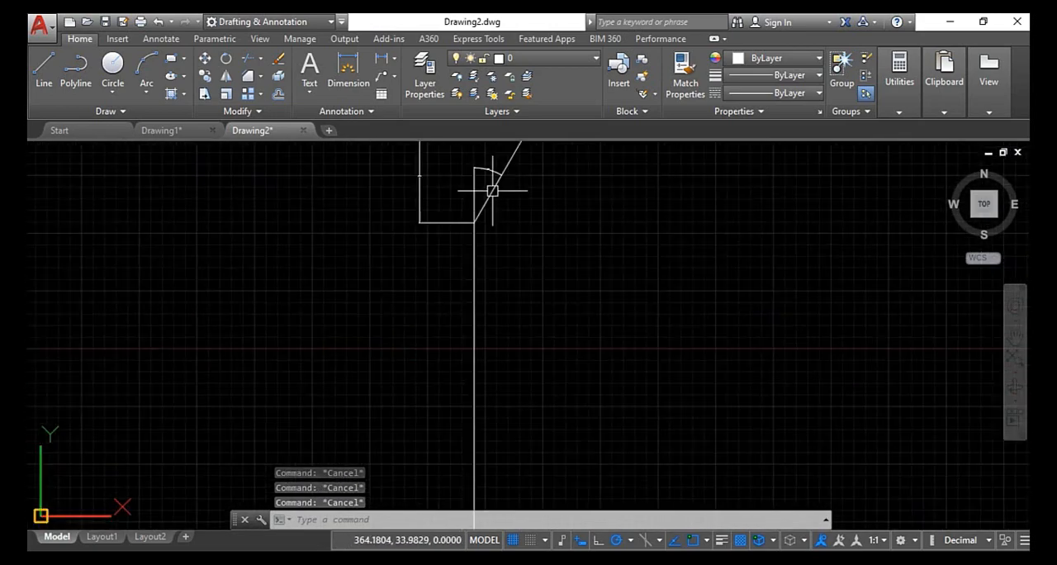
scroll(504, 195, up, 4)
scroll(507, 195, down, 9)
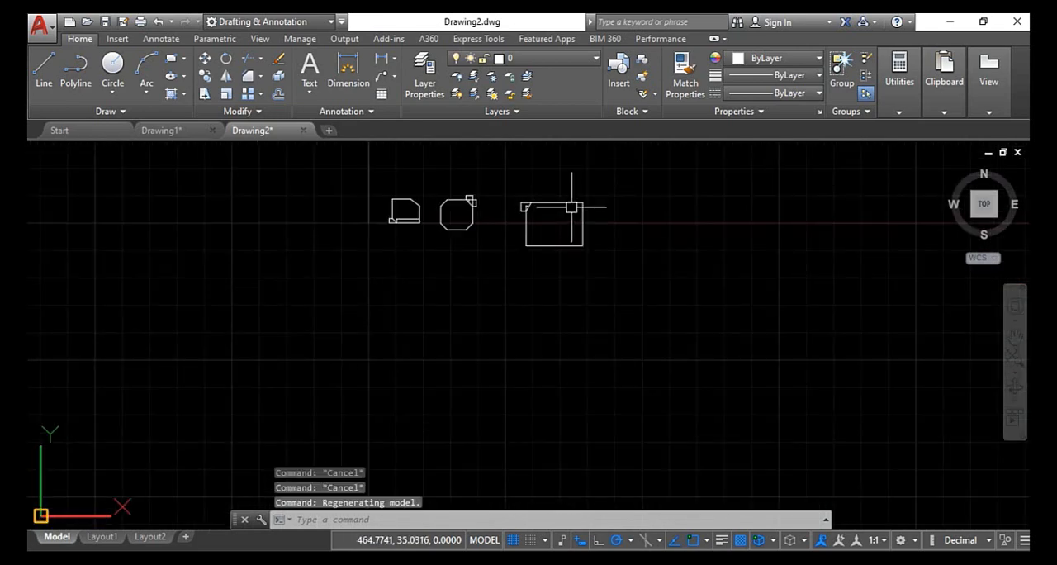
middle_drag(573, 207, 246, 289)
scroll(244, 251, up, 5)
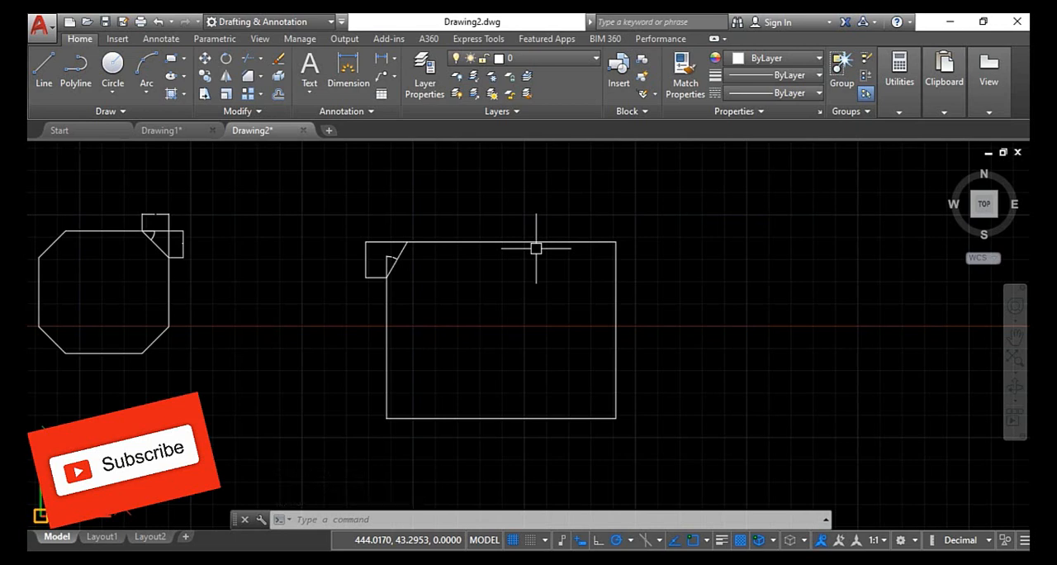
scroll(595, 298, down, 3)
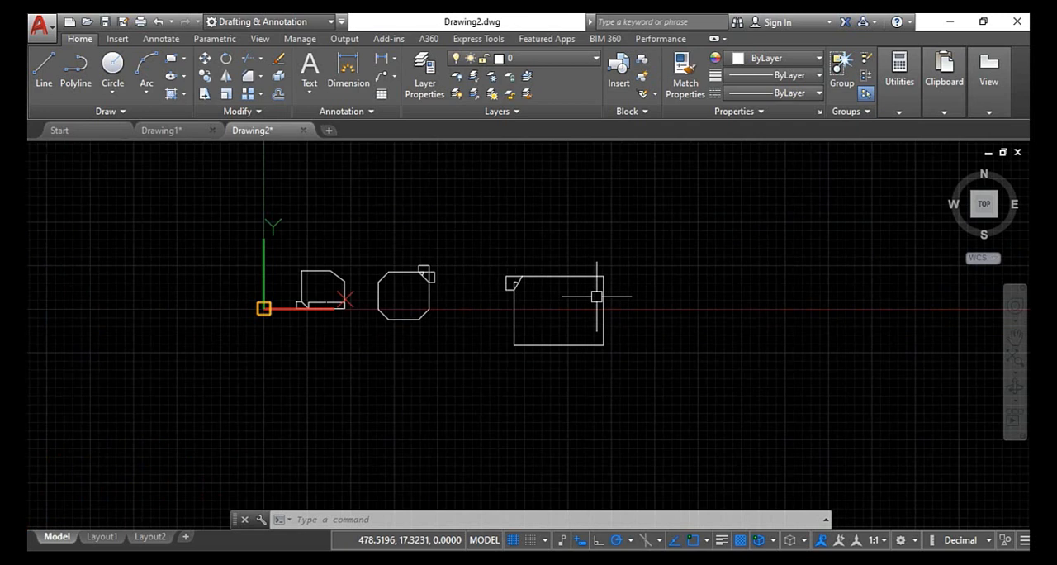
- Delete all the chamfered shapes and their dimensions from the drawing
click(621, 251)
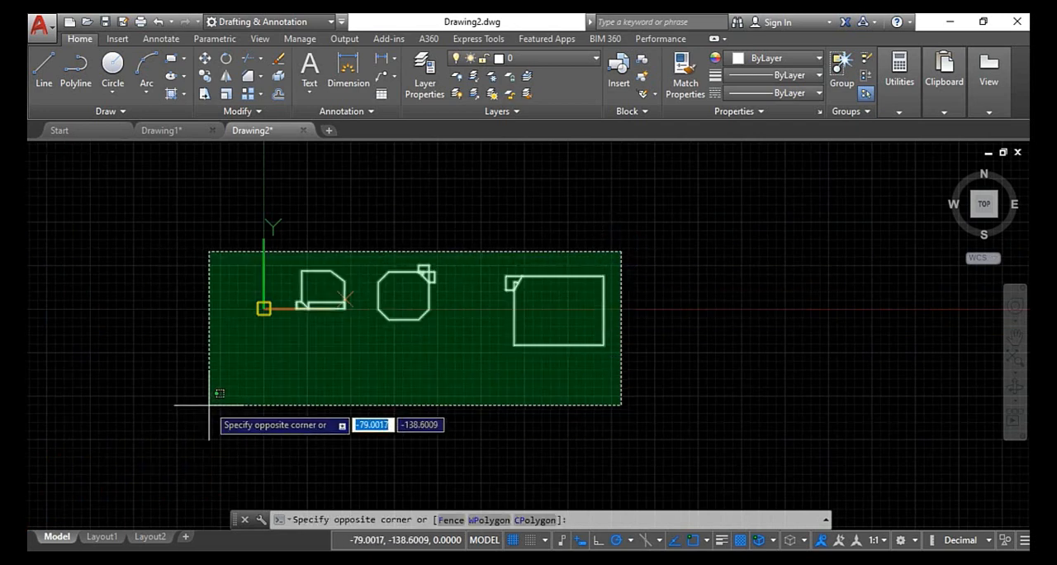
click(209, 405)
key(Delete)
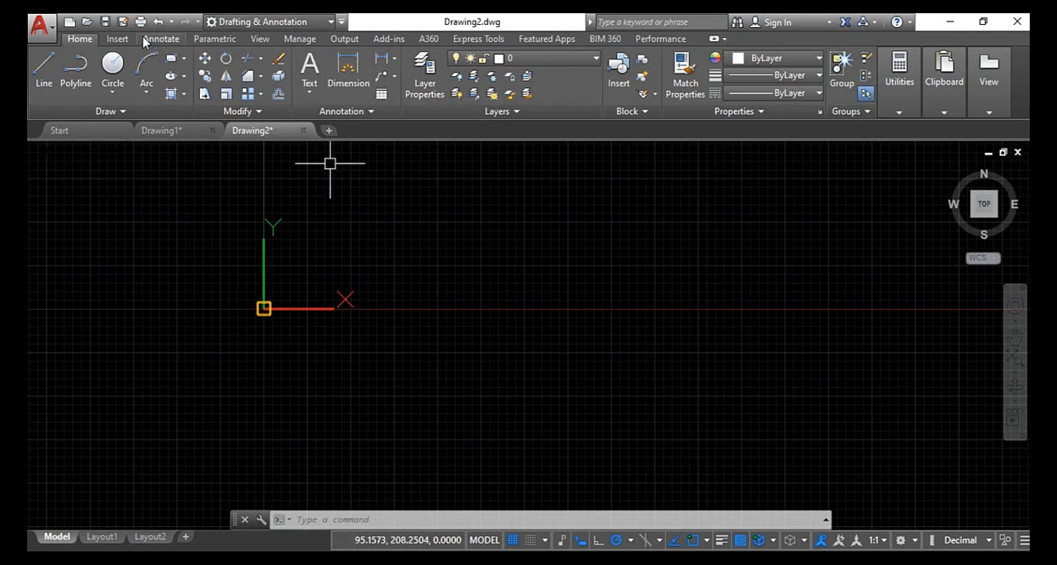
- Choose image 7 from the "fillet champer" folder inside "New folder" as the reference file to attach
click(118, 39)
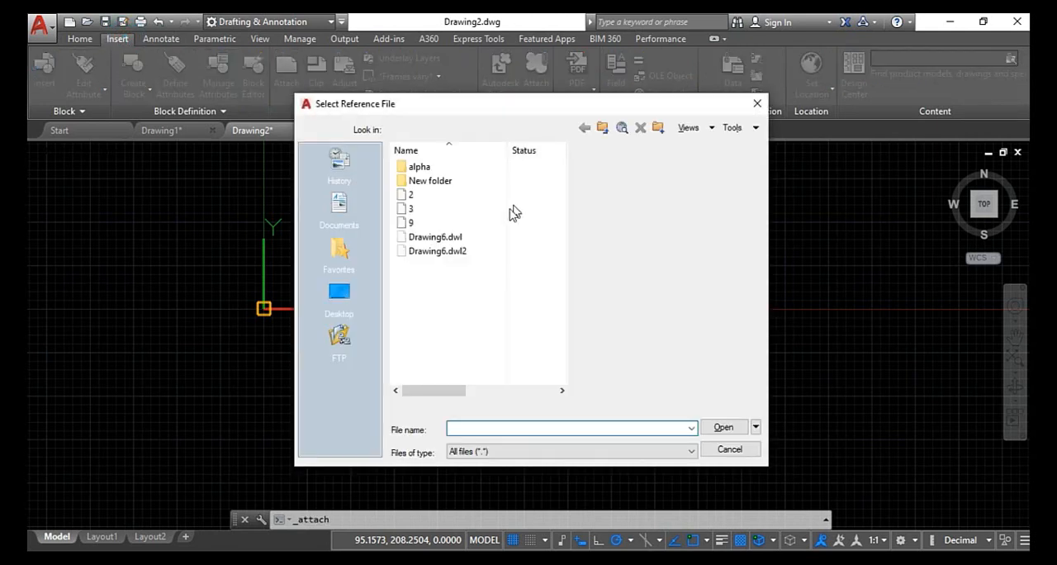
double_click(446, 183)
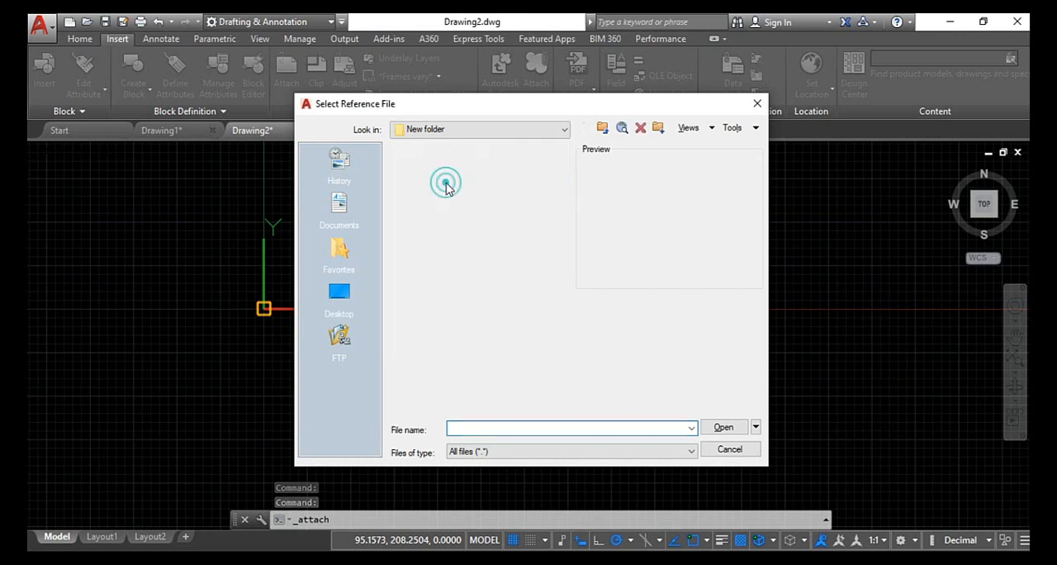
double_click(429, 167)
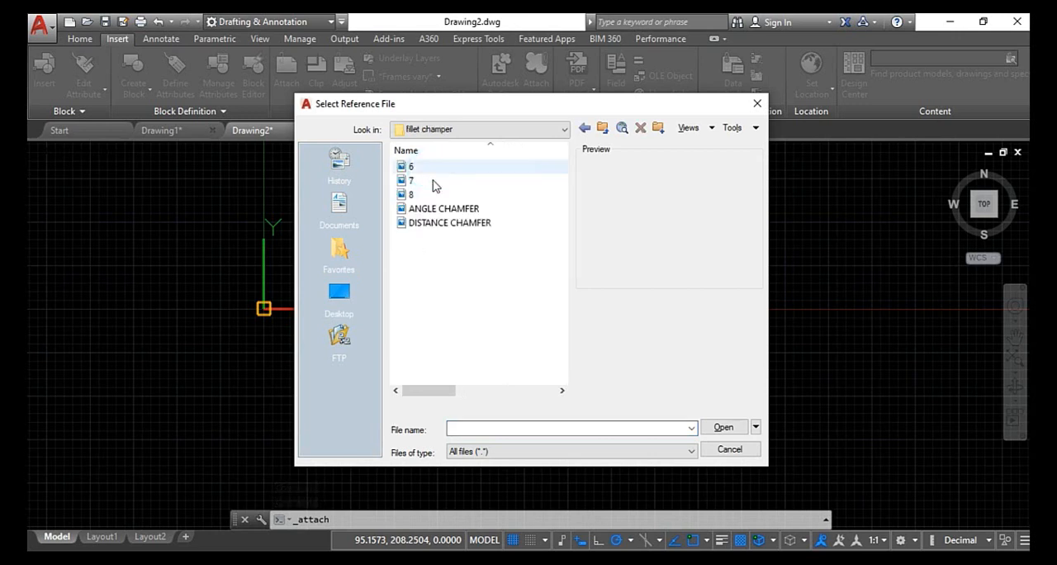
click(438, 167)
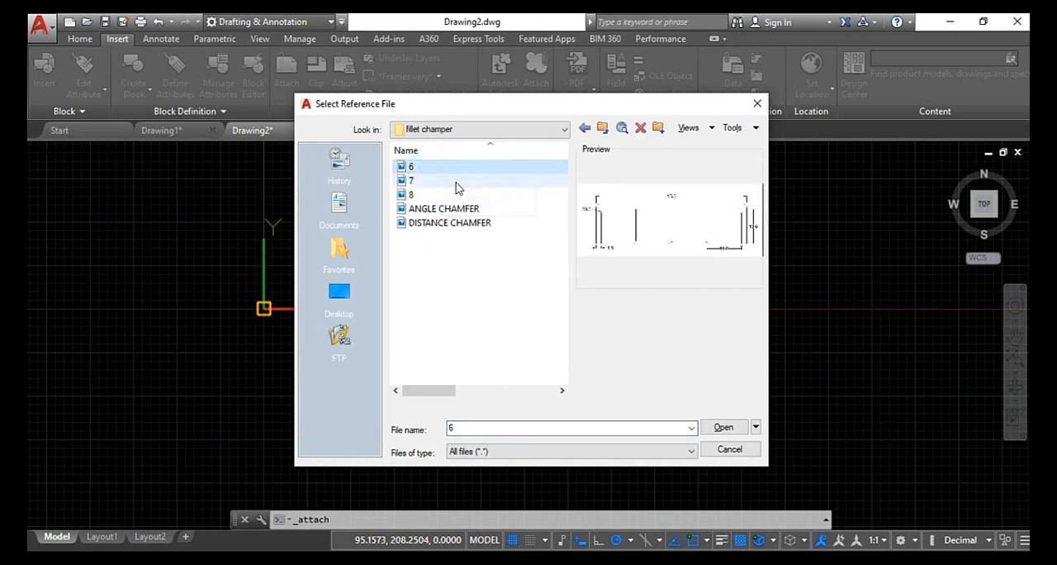
click(451, 180)
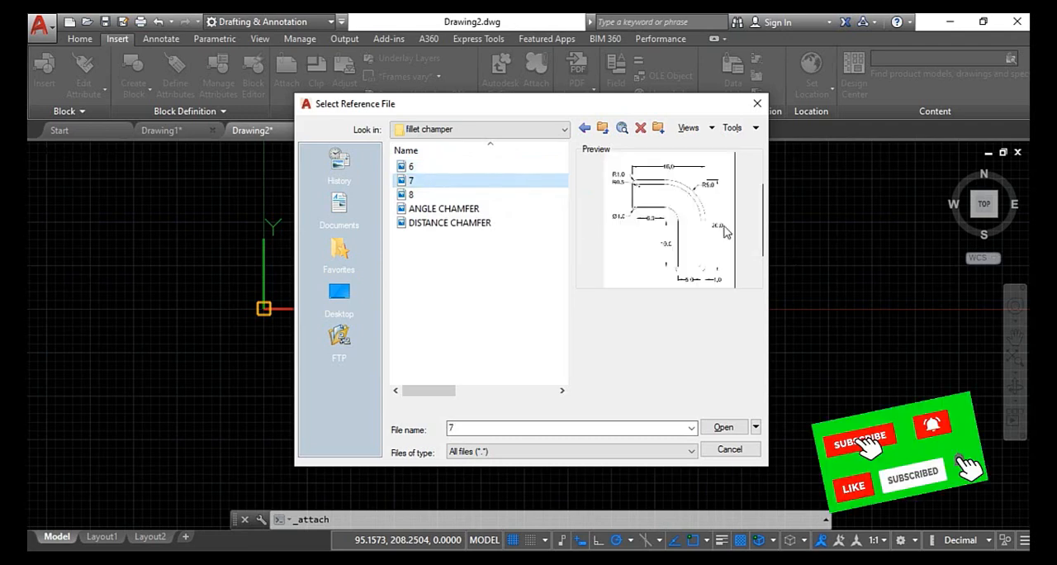
click(713, 426)
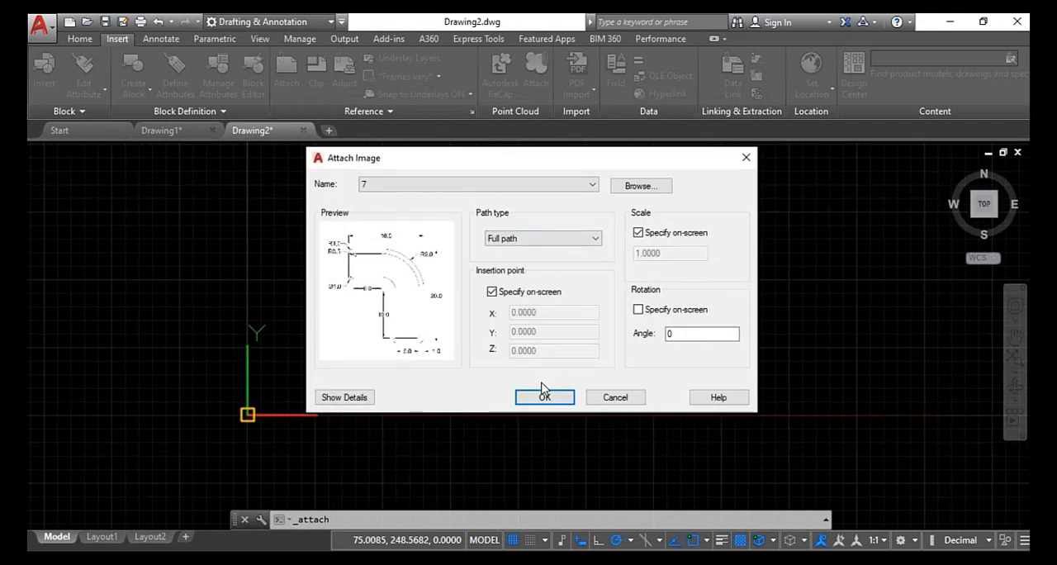
- Attach image 7 with full path and rotation 0, inserting it above and to the right of the origin and picking its scale on screen
click(543, 400)
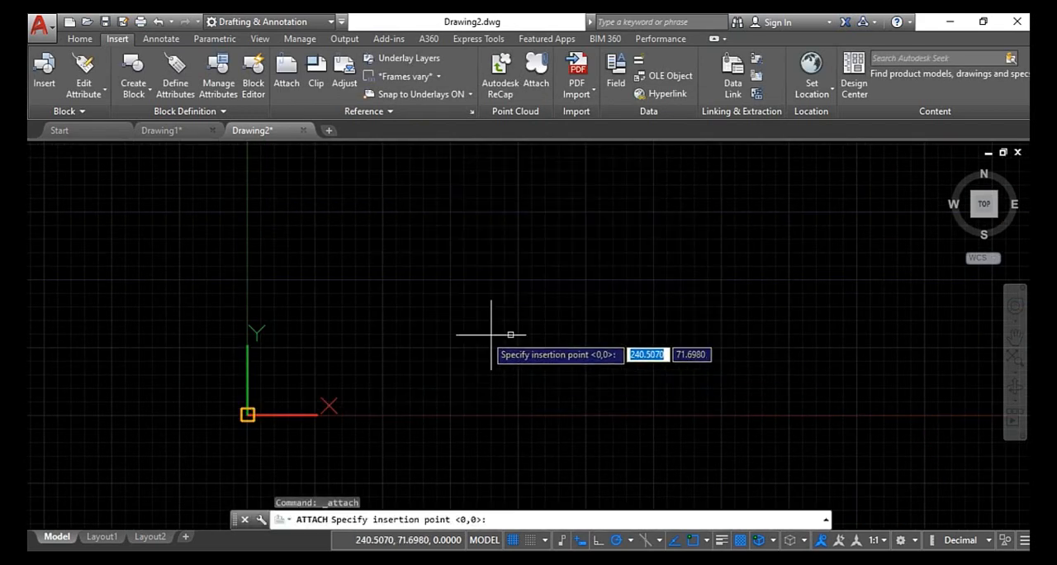
click(371, 339)
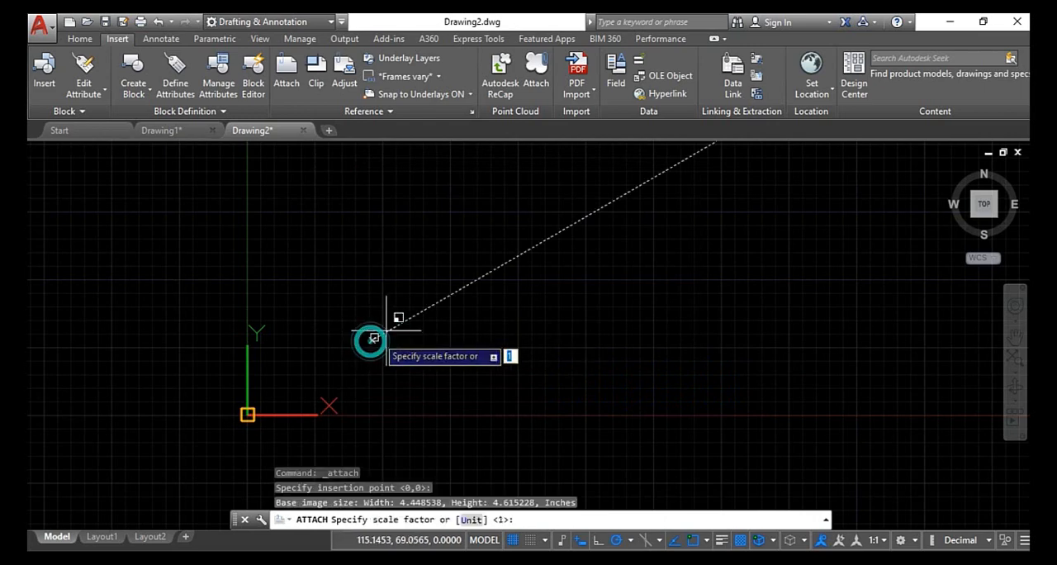
click(420, 319)
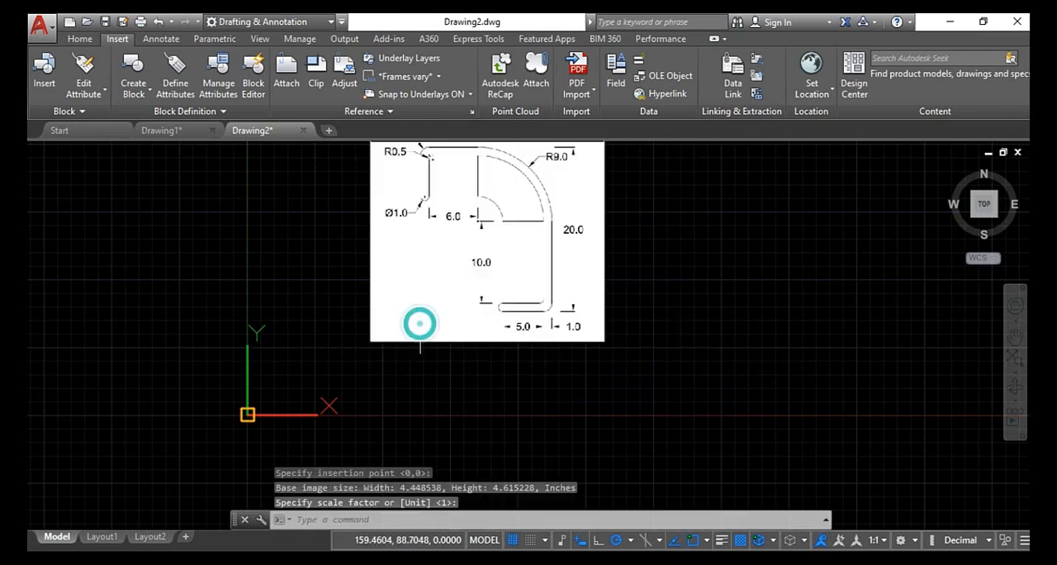
- Examine the attached image's bent profile, reading its lengths, radii and end-circle diameter
scroll(430, 312, up, 2)
scroll(499, 140, up, 2)
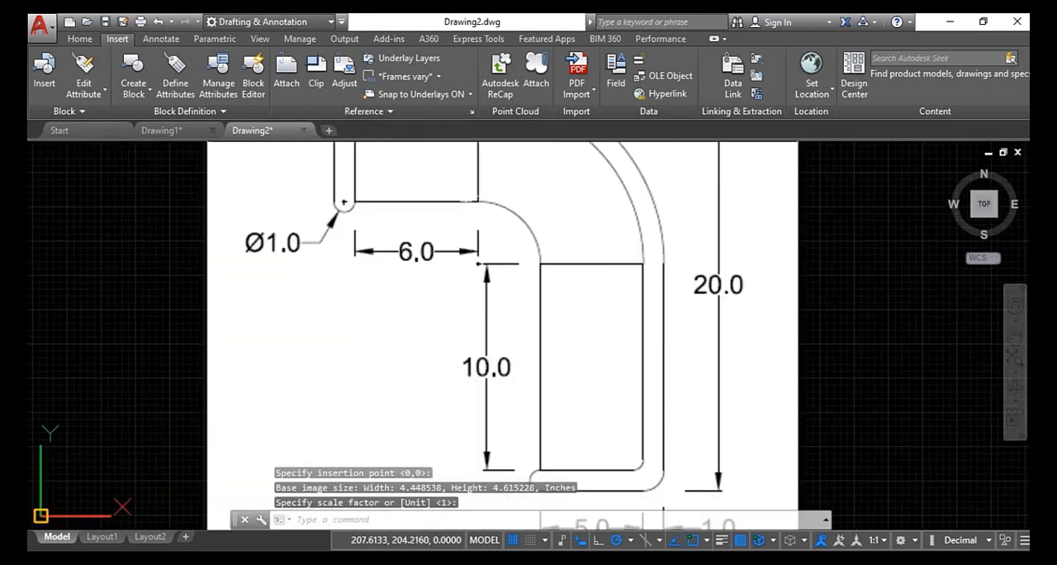
scroll(448, 288, down, 2)
middle_drag(463, 285, 462, 306)
scroll(465, 308, up, 2)
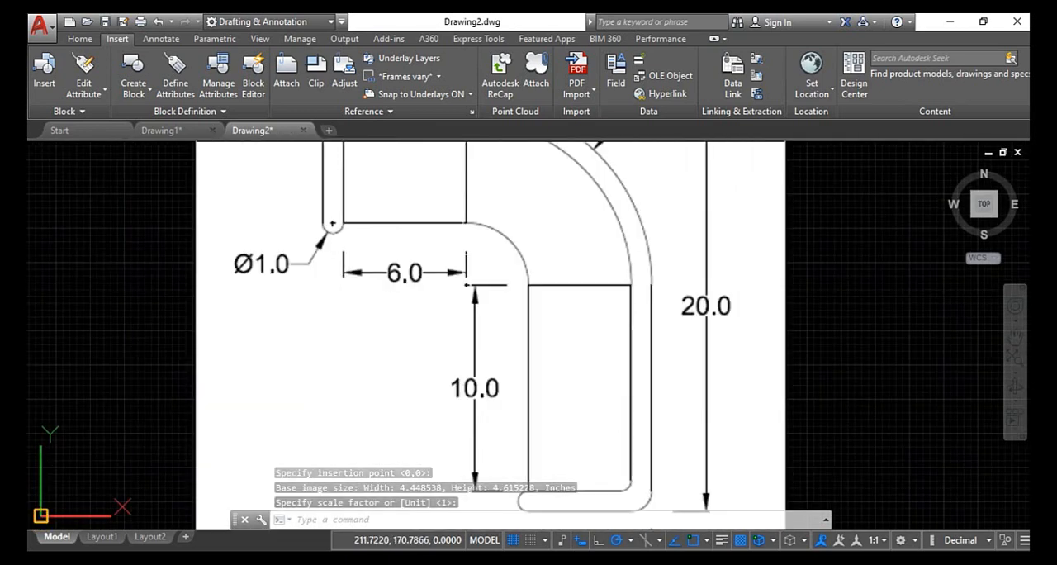
middle_drag(465, 246, 451, 296)
scroll(432, 286, down, 2)
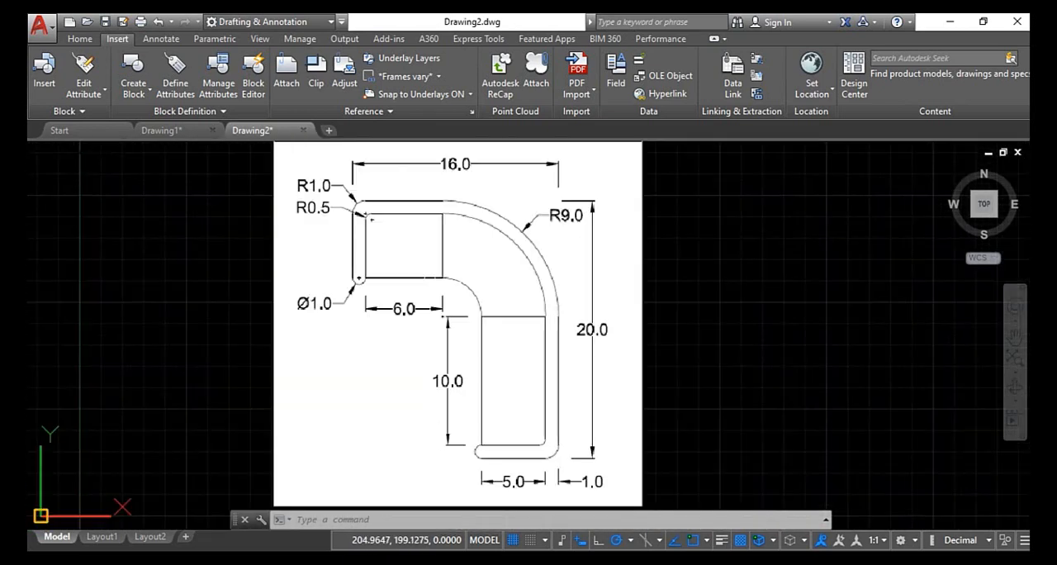
scroll(378, 218, up, 3)
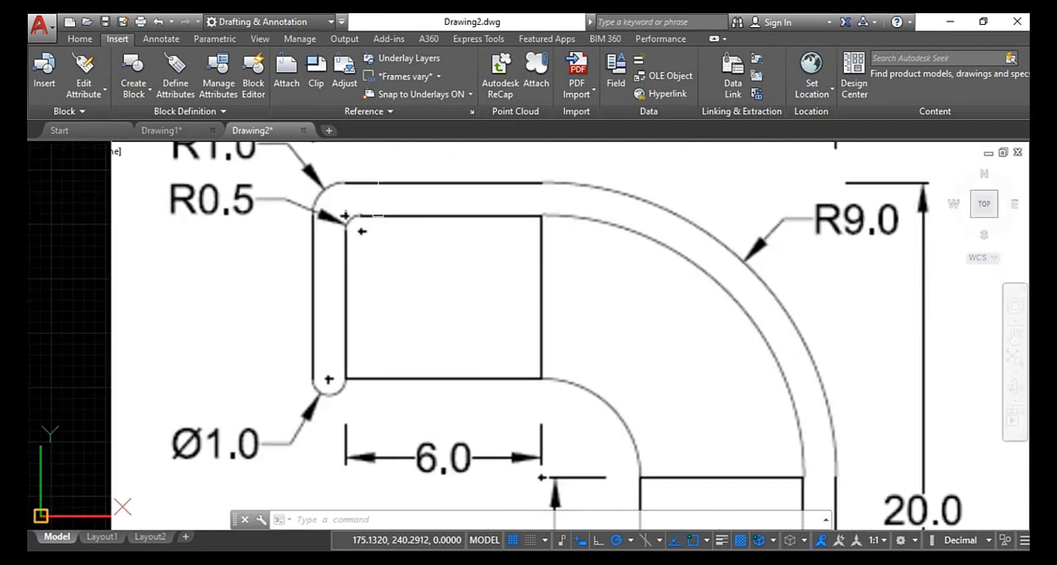
scroll(402, 198, down, 3)
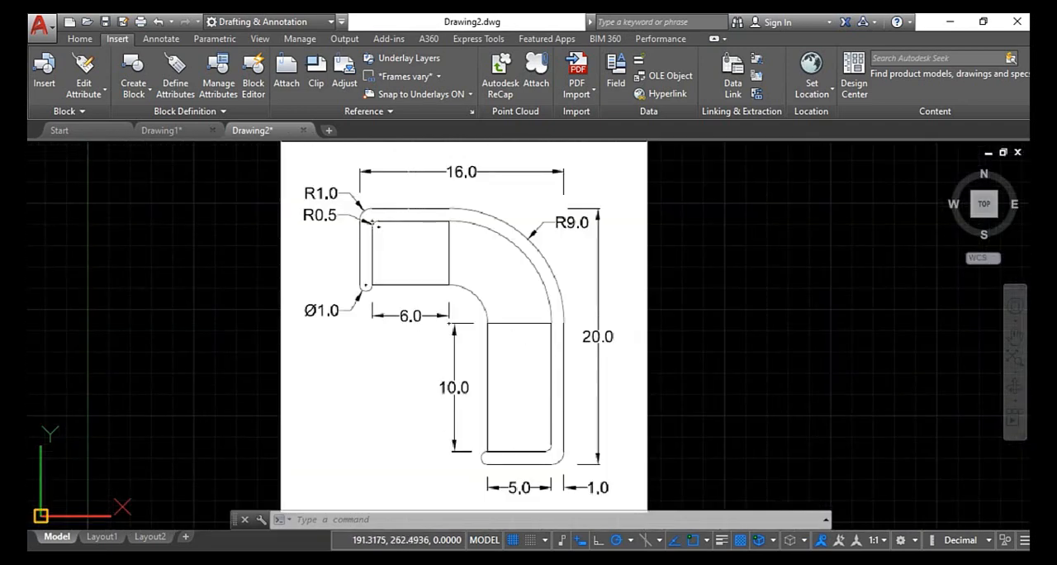
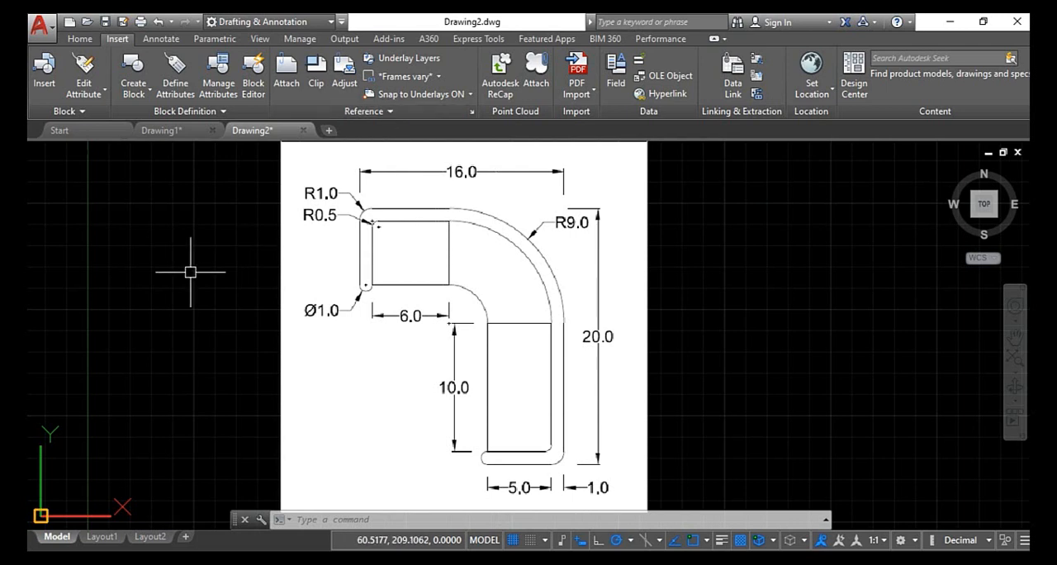
- Beside the reference image, draw a horizontal line 16 units to the right and continue it 20 units straight down
key(Escape)
key(Escape)
key(Escape)
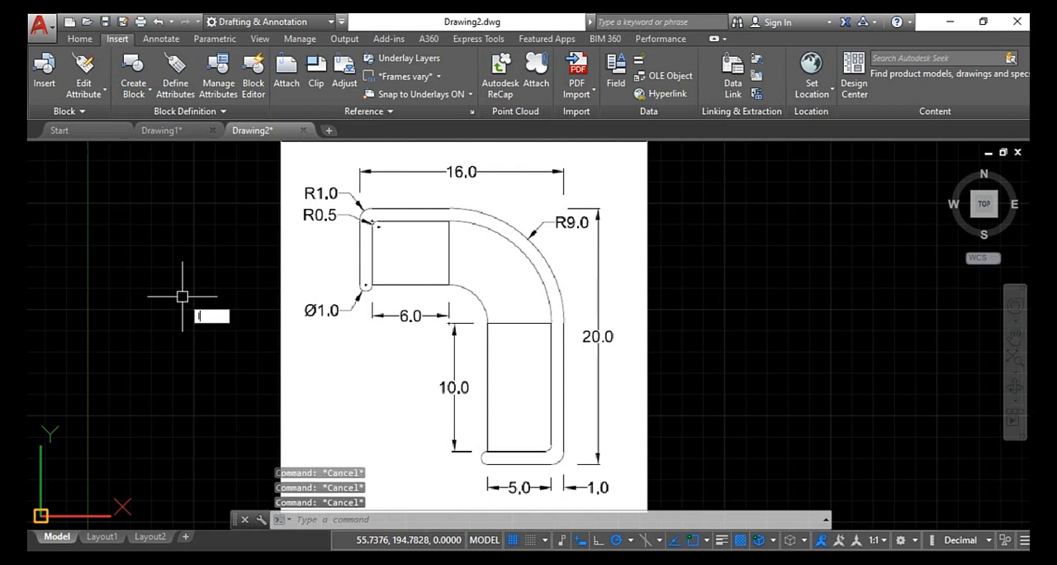
text(l)
key(Return)
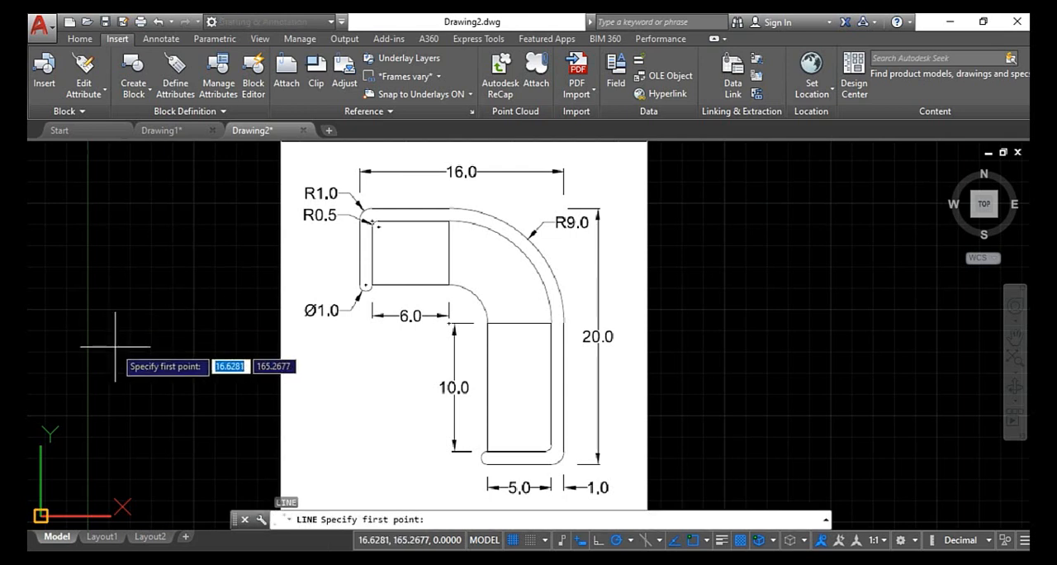
click(61, 353)
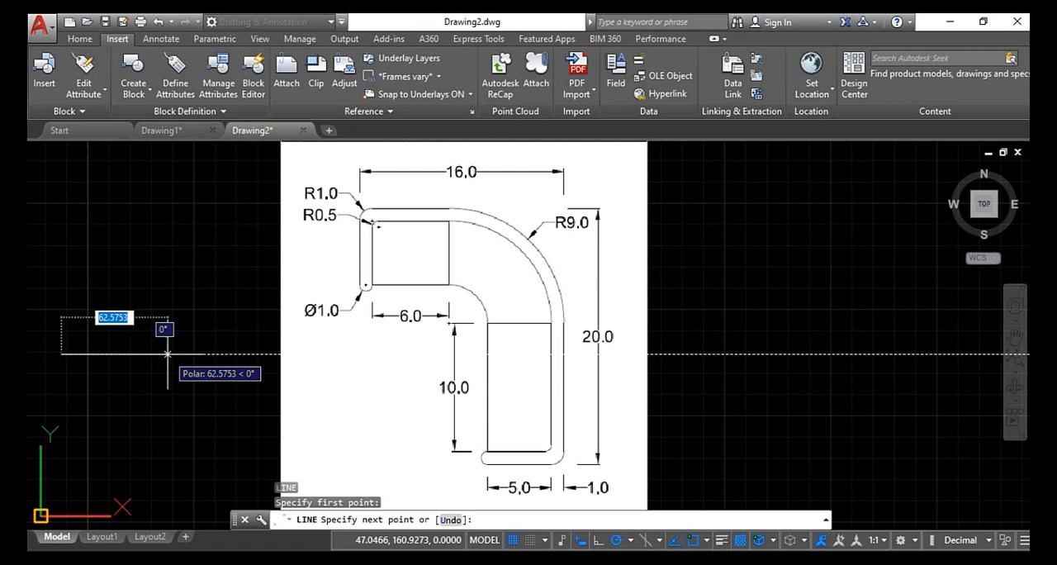
text(16)
key(Return)
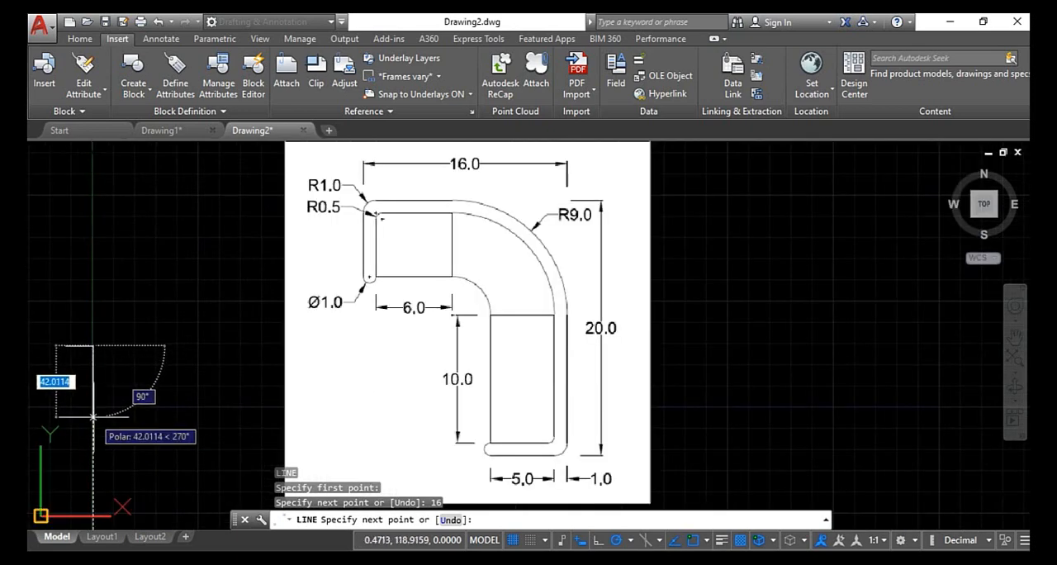
text(20)
key(Return)
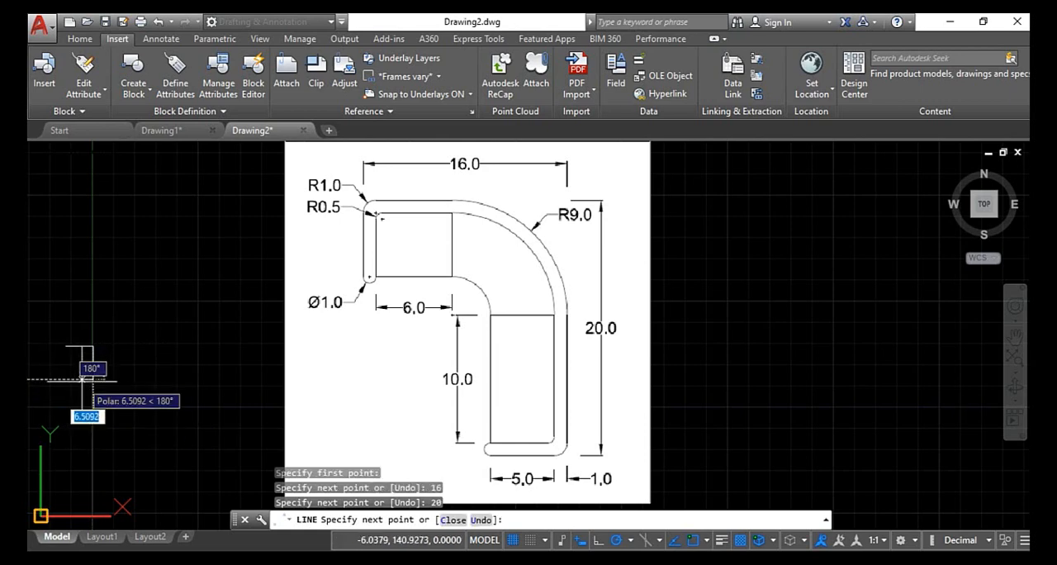
- Continue the outline 6 units to the left from the vertical line's lower end and finish the line
scroll(80, 380, up, 6)
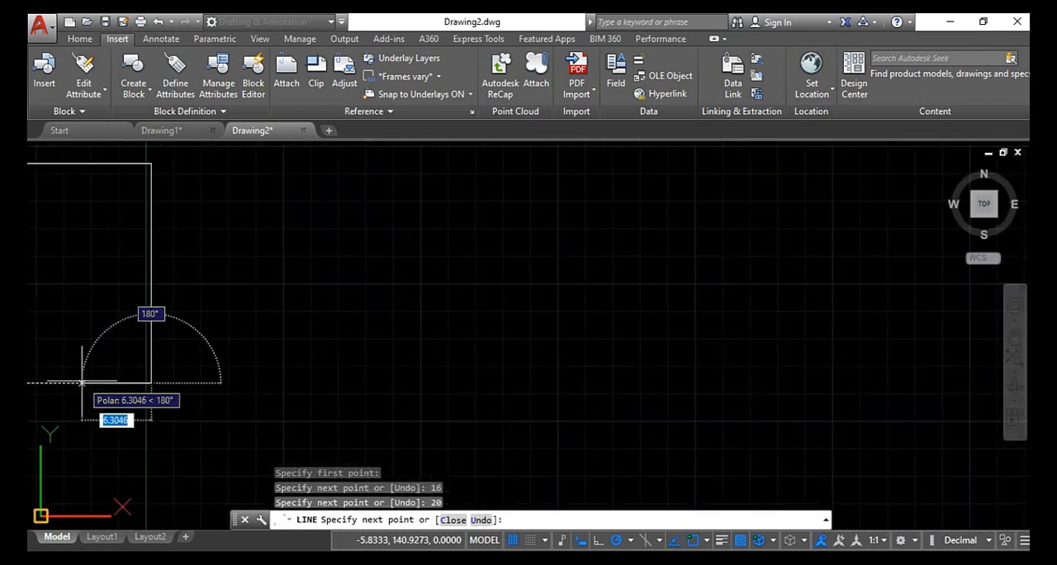
text(6)
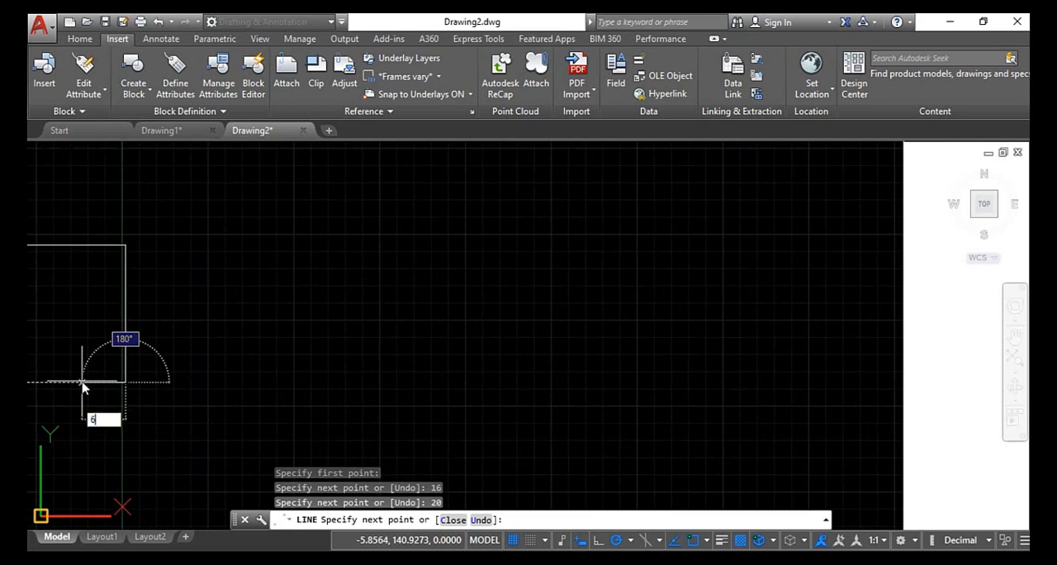
key(Return)
scroll(91, 368, down, 5)
key(Escape)
scroll(90, 373, up, 4)
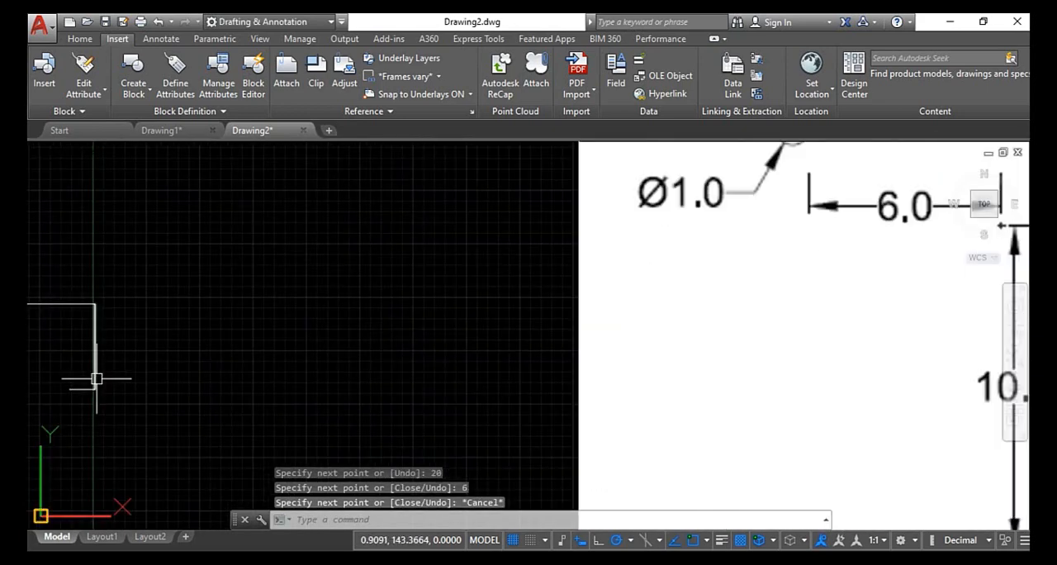
- Shrink the attached reference image by stretching its upper-right corner inward toward the lower-left corner
middle_drag(142, 387, 275, 353)
scroll(330, 325, down, 6)
scroll(452, 257, up, 2)
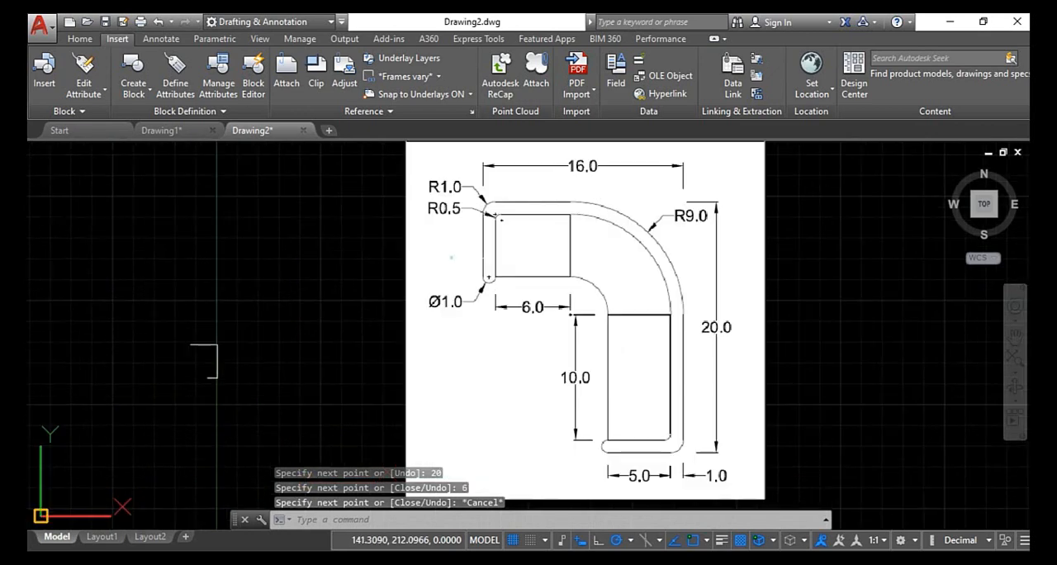
click(452, 257)
scroll(408, 277, down, 4)
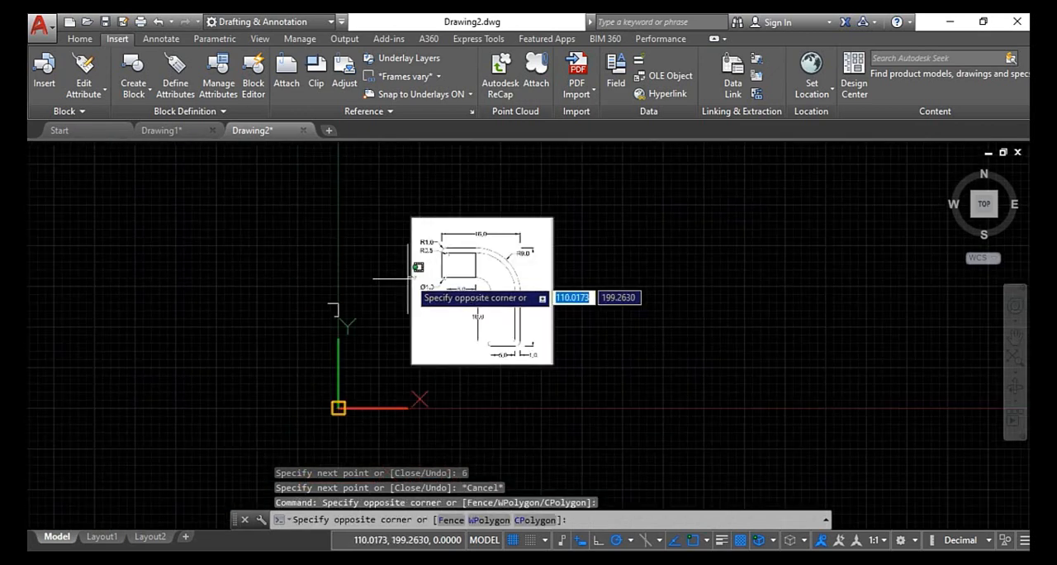
click(408, 277)
click(552, 218)
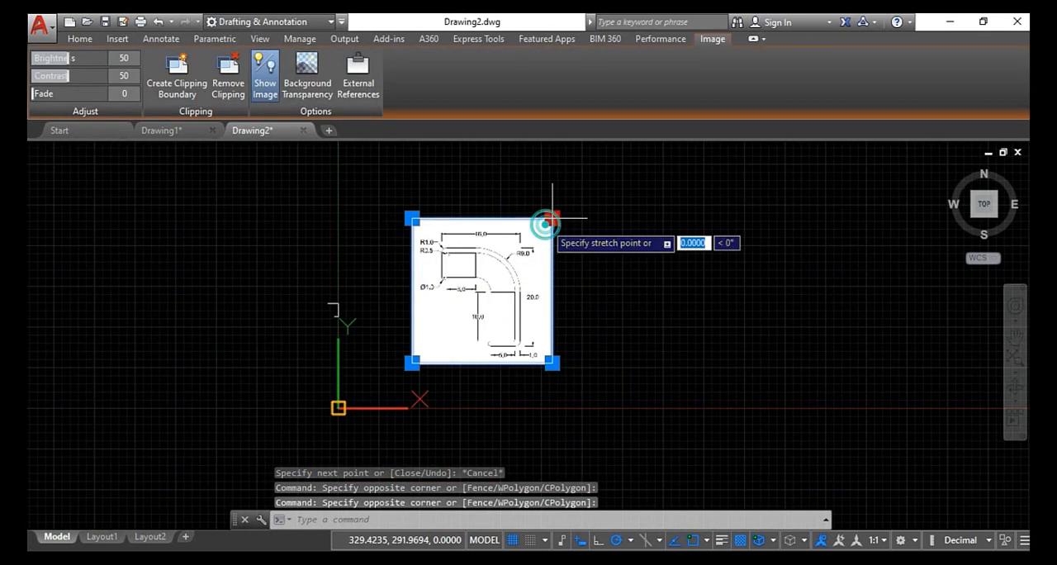
click(449, 311)
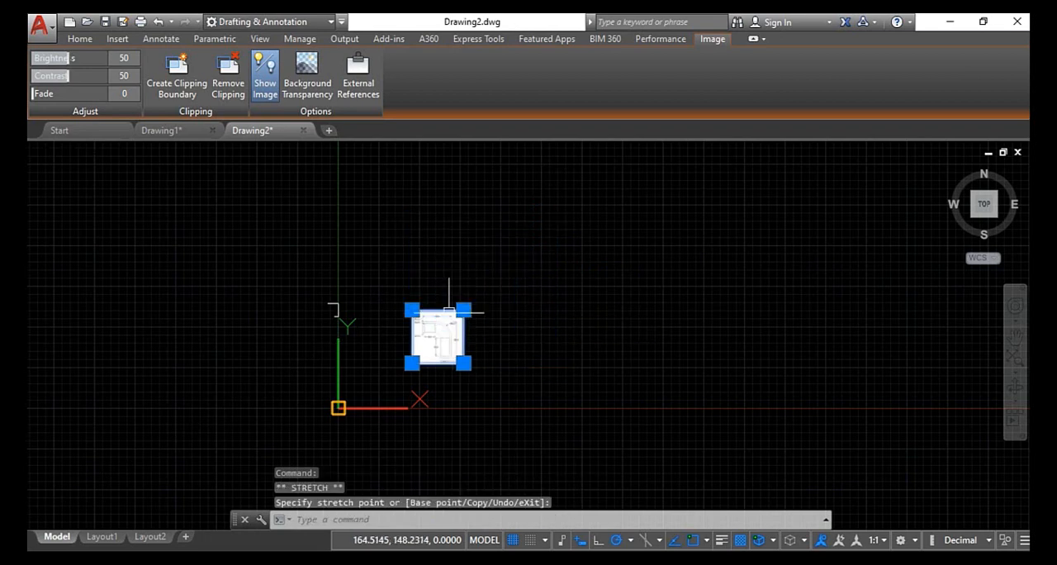
- Move the reduced reference image close to the right side of the drawn outline
click(431, 339)
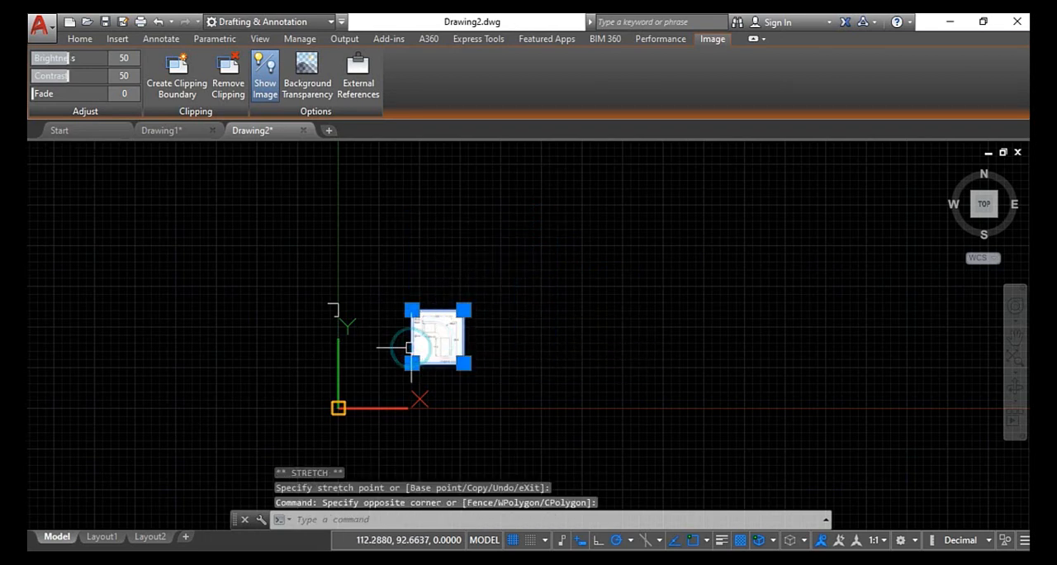
key(Return)
click(411, 337)
scroll(343, 286, up, 8)
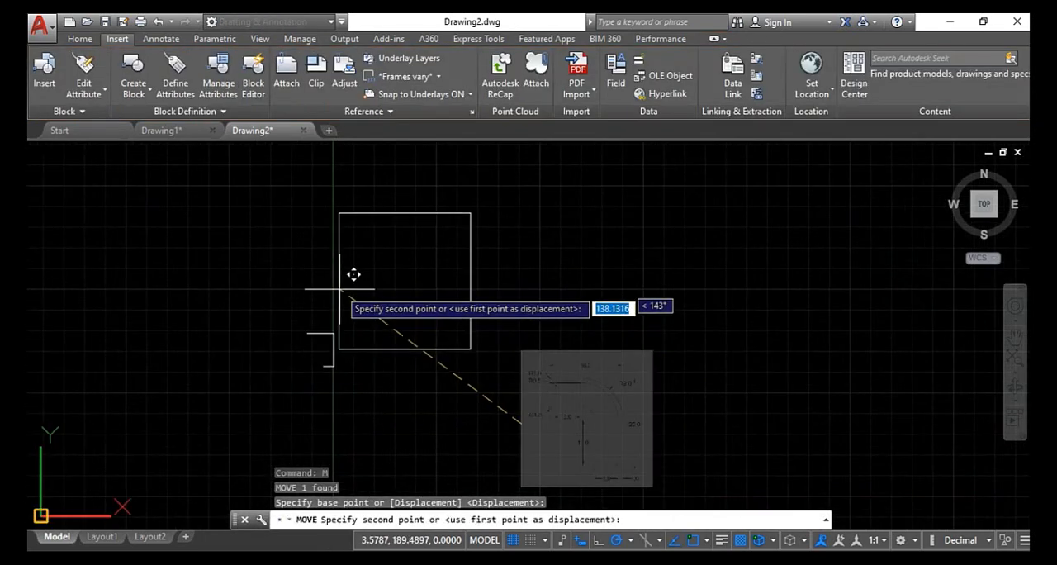
click(355, 301)
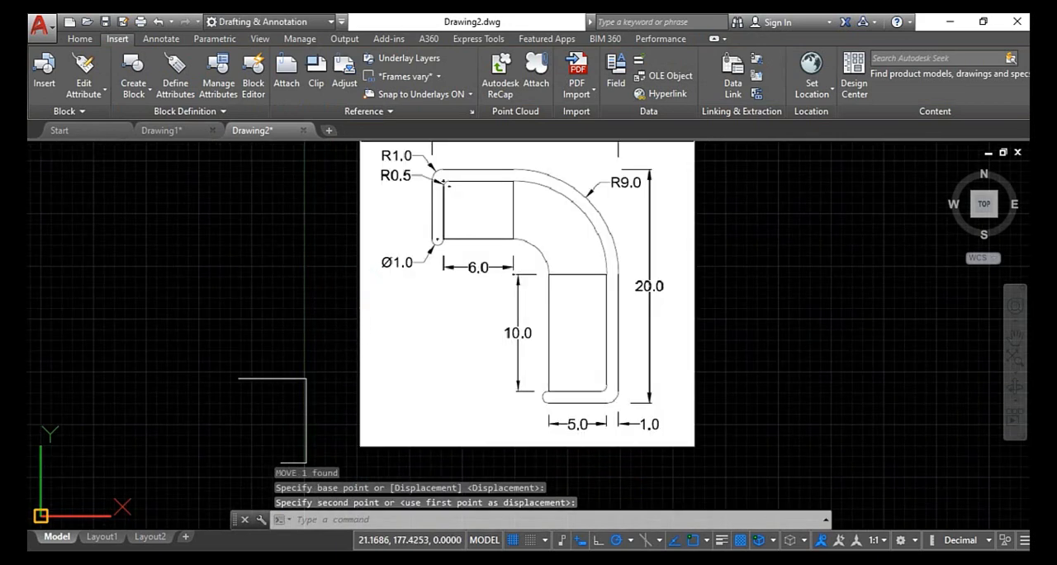
- Shrink the reference image further from its upper-right corner so it is closer in size to the outline
click(447, 328)
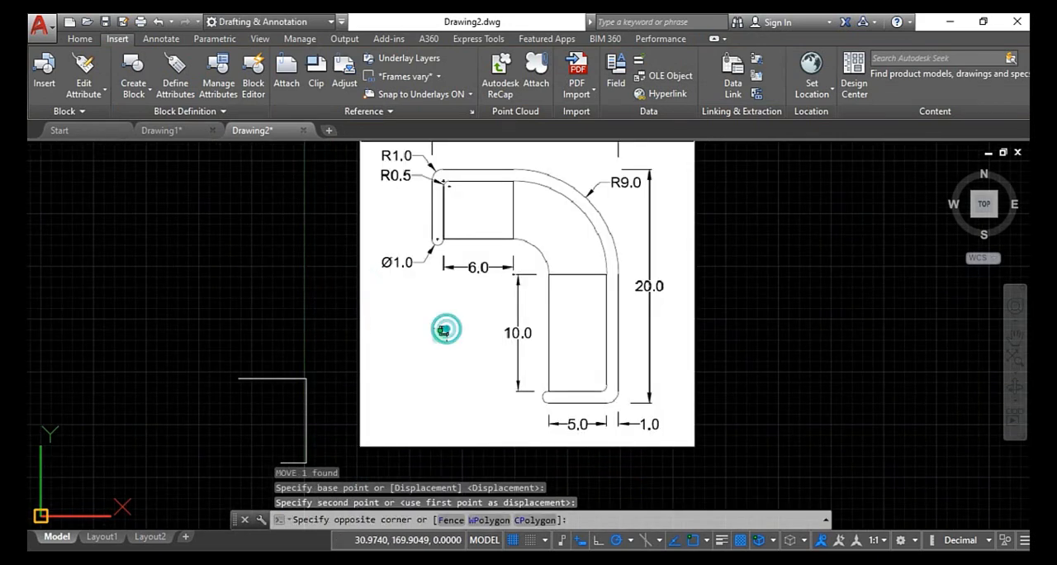
click(336, 369)
scroll(375, 327, down, 5)
click(501, 237)
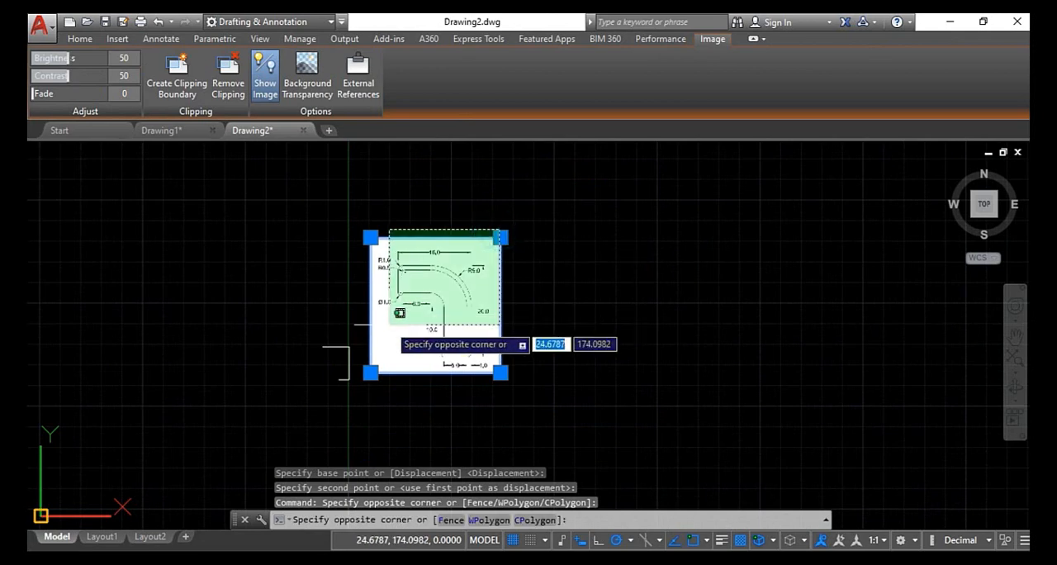
click(483, 258)
click(501, 237)
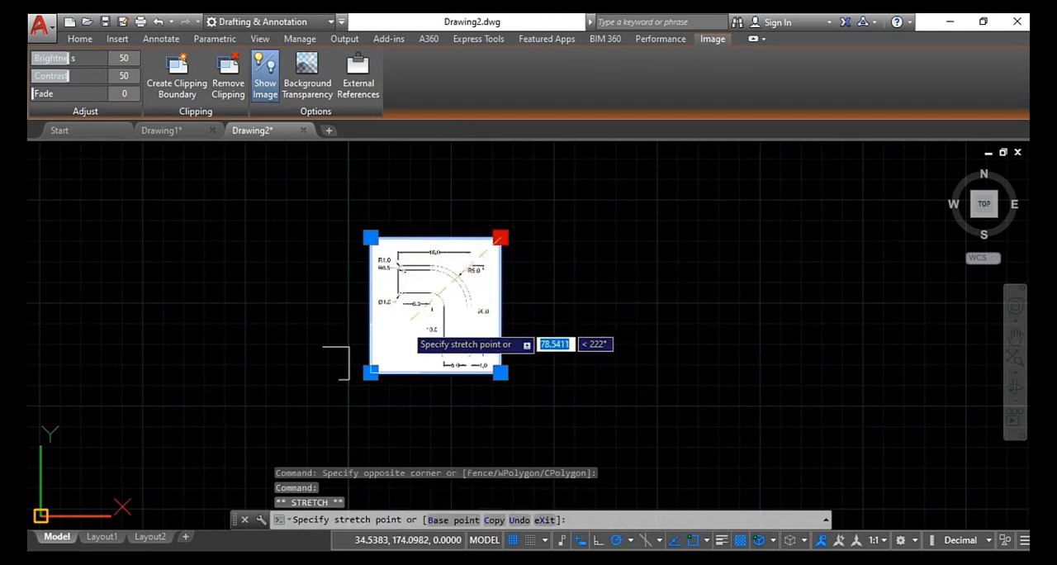
click(418, 322)
scroll(419, 320, up, 5)
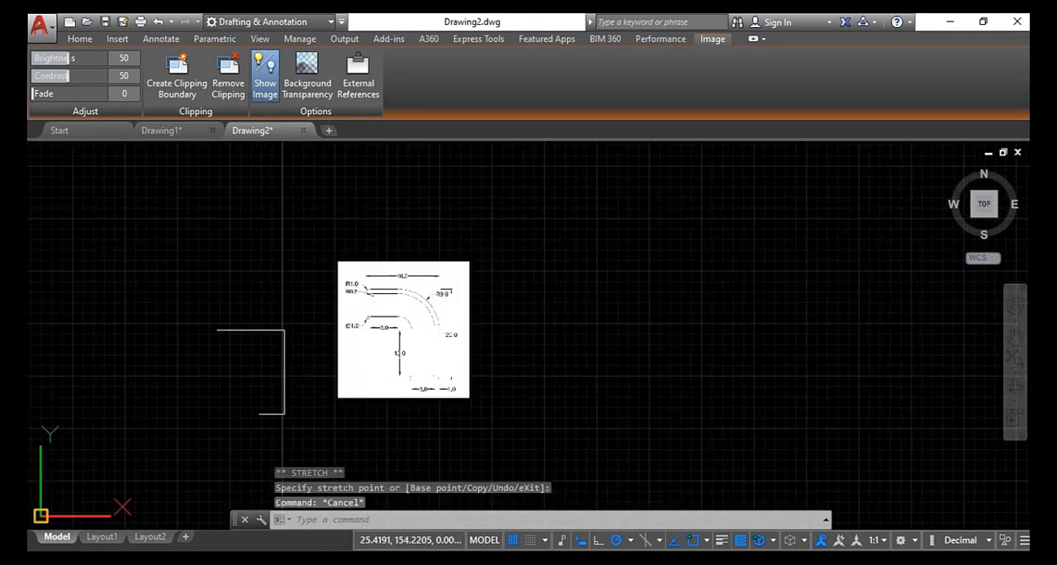
key(Escape)
scroll(201, 335, up, 3)
middle_drag(403, 303, 443, 327)
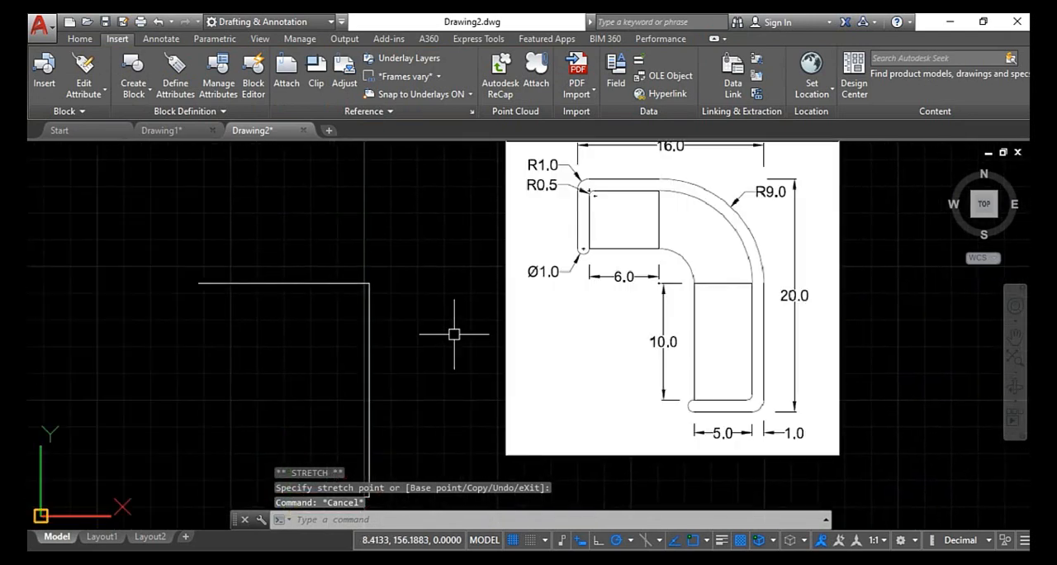
scroll(553, 297, down, 2)
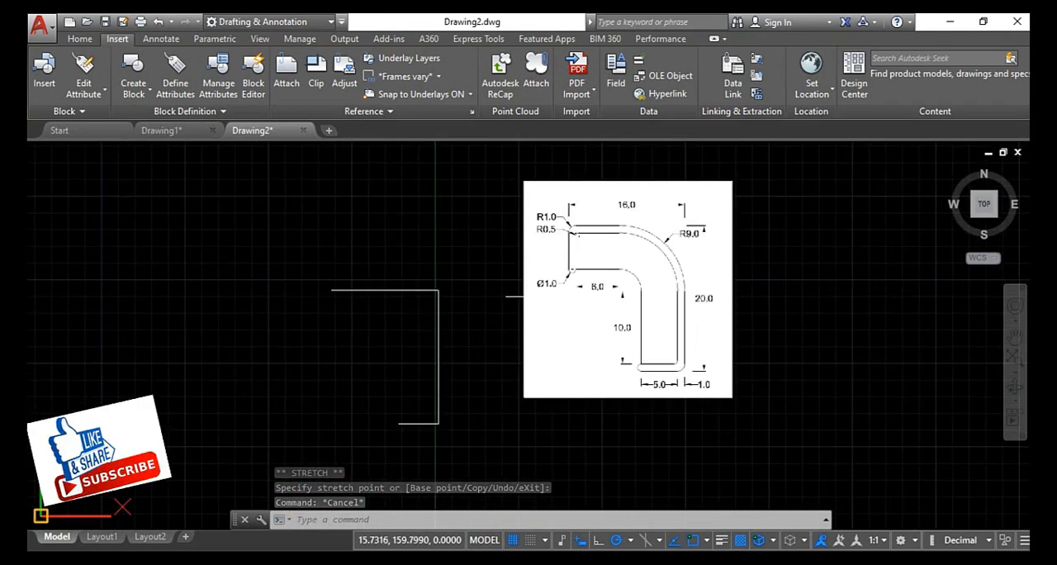
scroll(540, 296, up, 2)
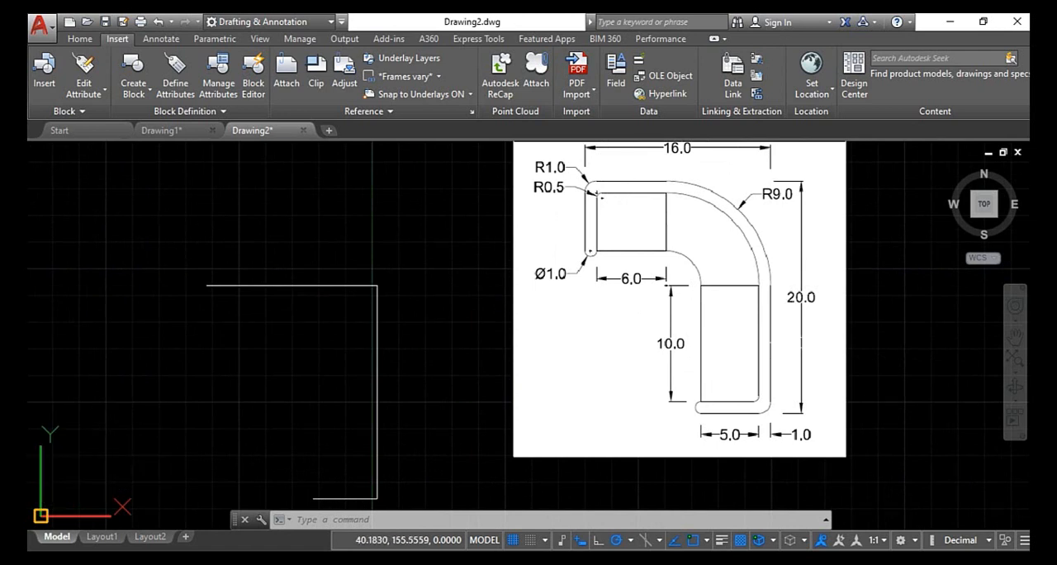
key(Escape)
key(Escape)
key(Escape)
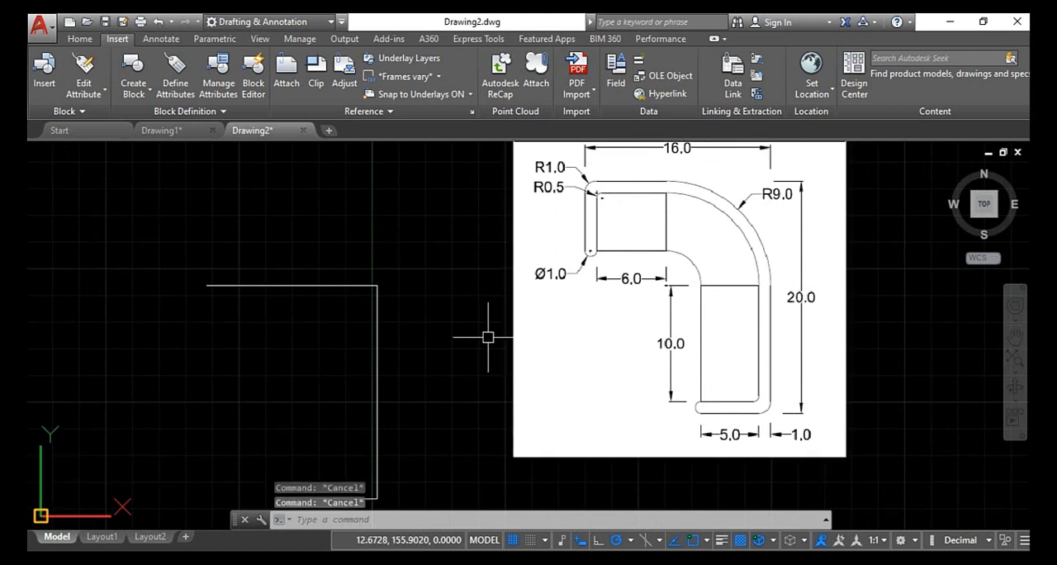
text(l)
key(Return)
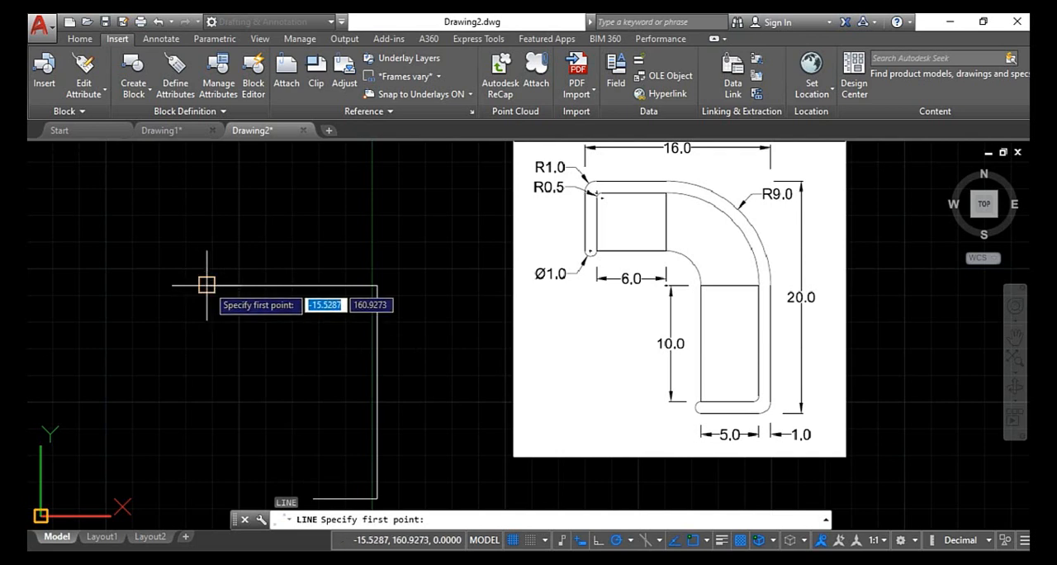
key(Escape)
key(Escape)
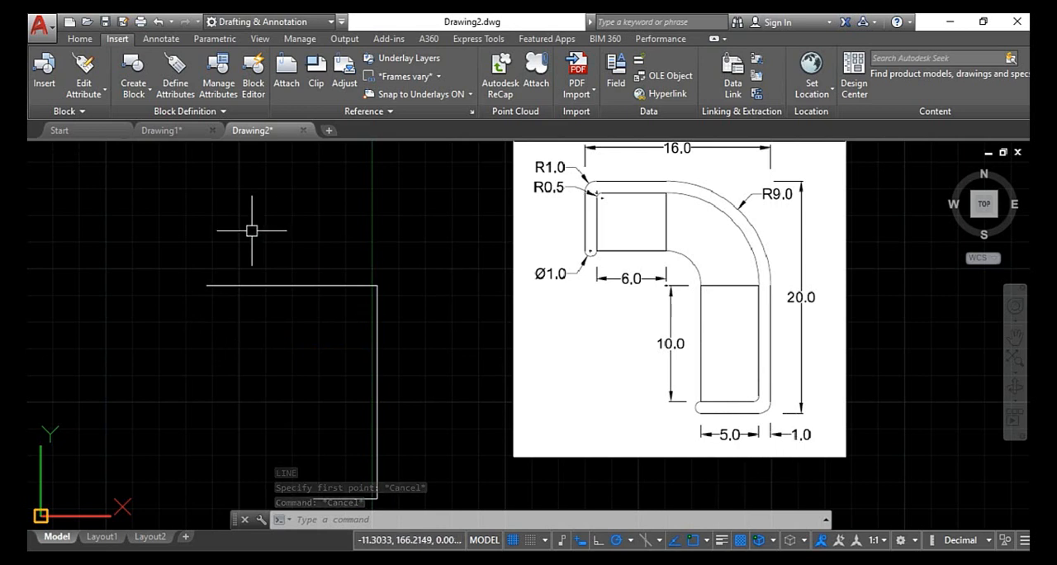
key(Escape)
key(Escape)
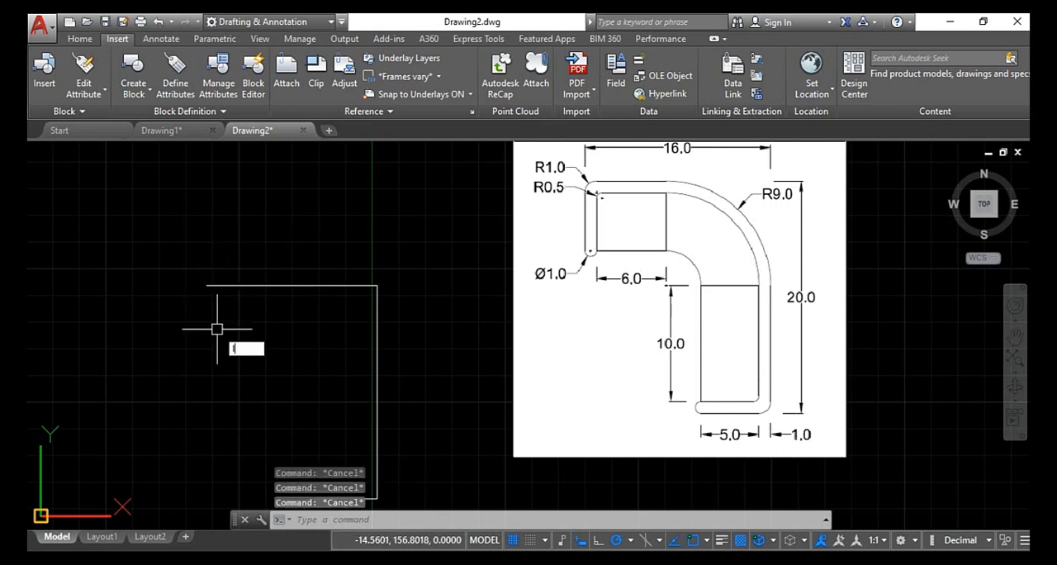
- Draw a 6-unit vertical line downward from the left end of the outline's top line
text(l)
key(Return)
click(207, 286)
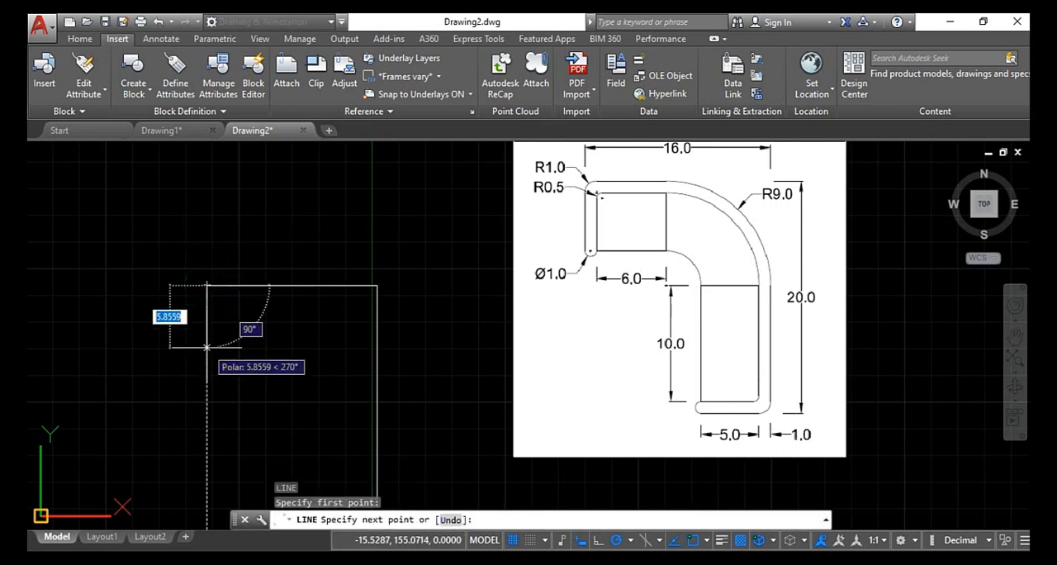
text(6)
key(Return)
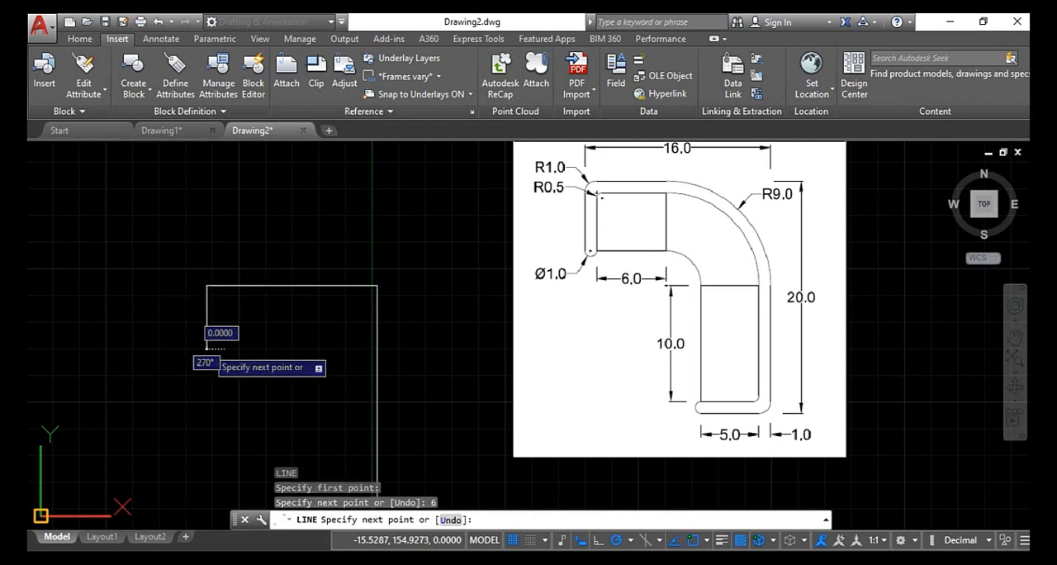
key(Escape)
- Check the lengths of the outline's bottom line and its long vertical line in their quick properties
middle_drag(274, 364, 248, 349)
middle_drag(332, 403, 322, 328)
click(330, 405)
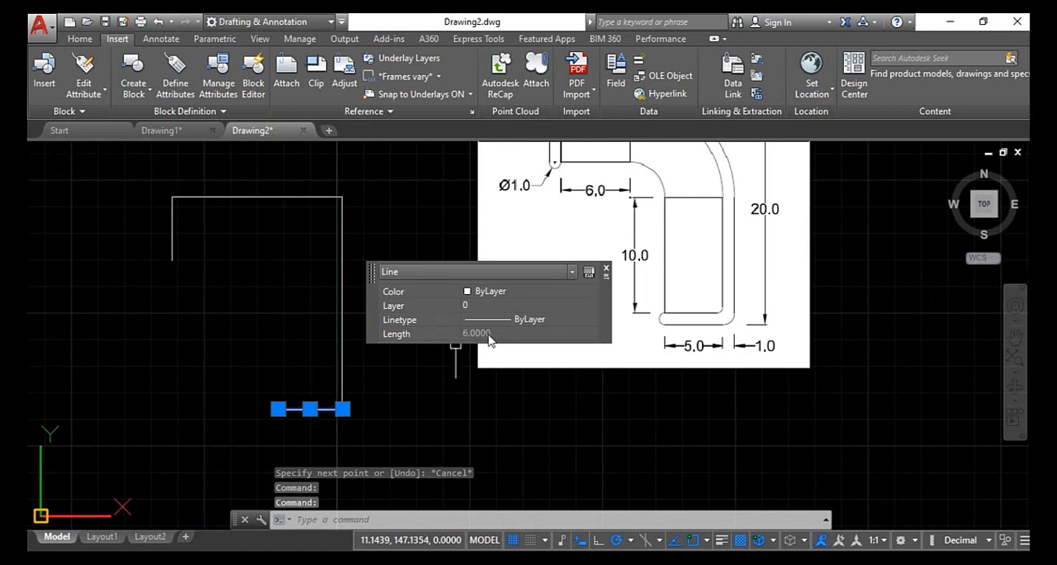
key(Escape)
key(Escape)
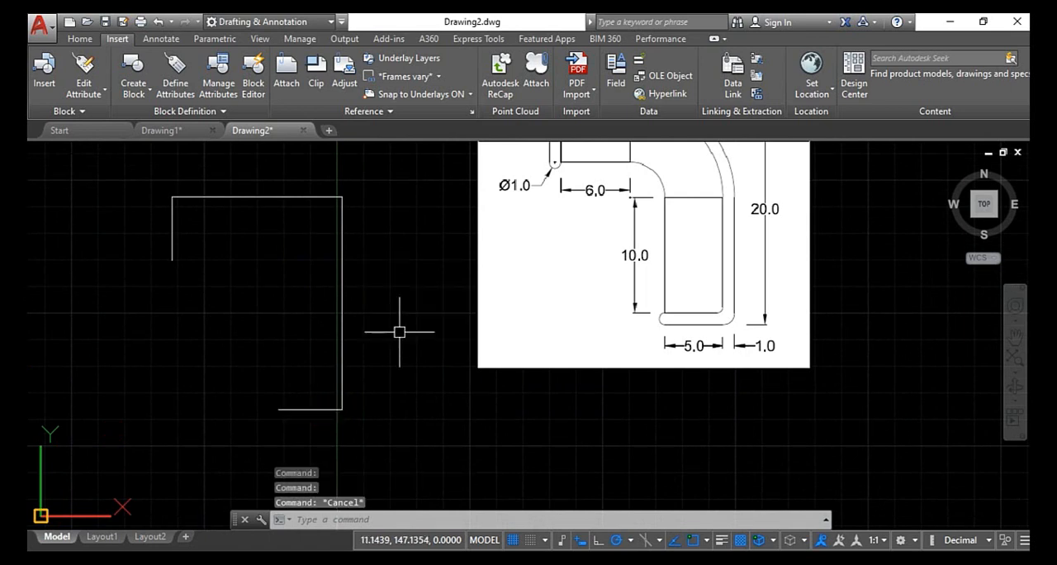
click(341, 322)
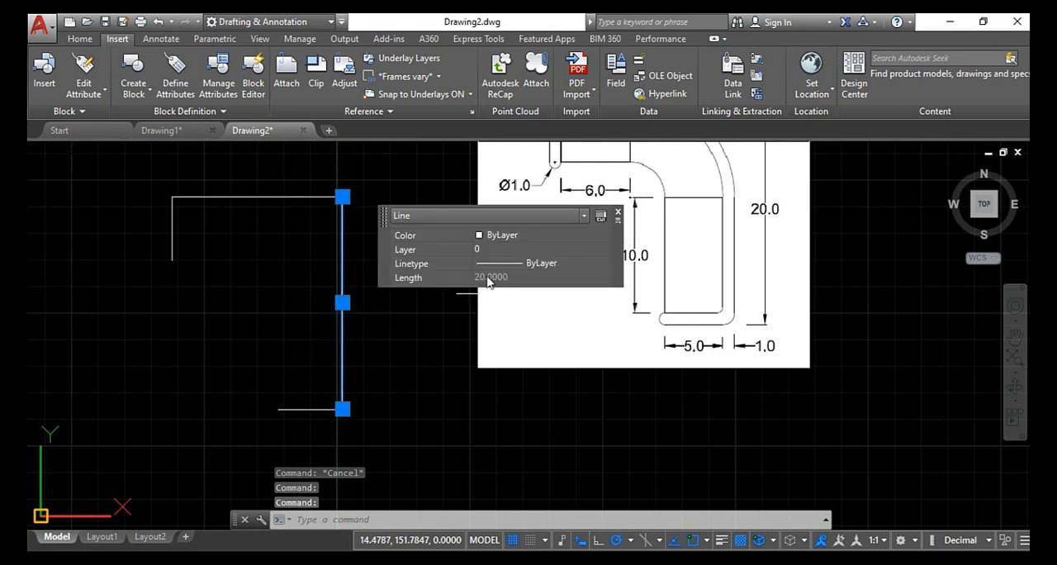
key(Escape)
scroll(443, 252, down, 1)
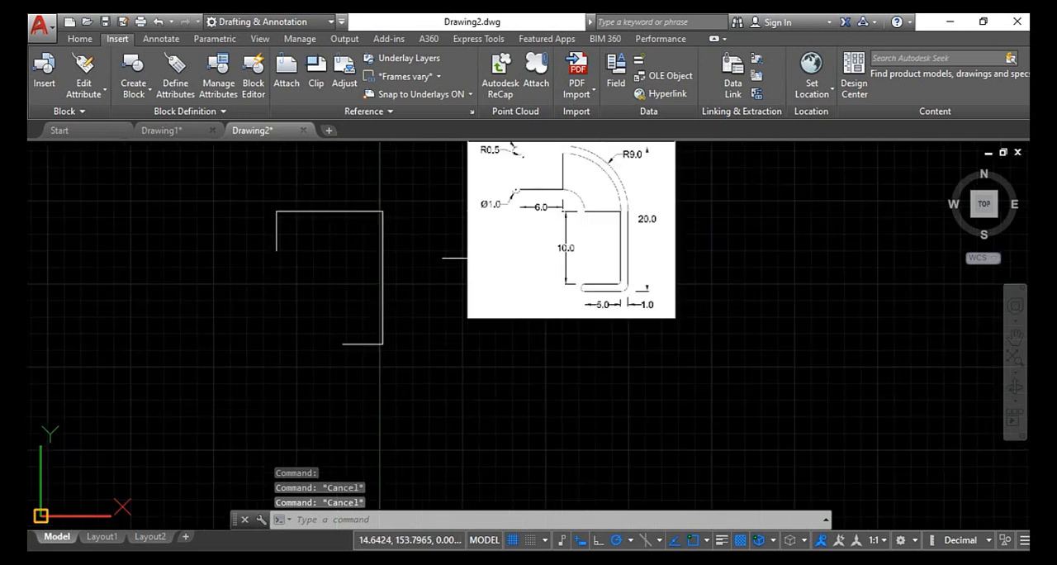
scroll(615, 227, up, 1)
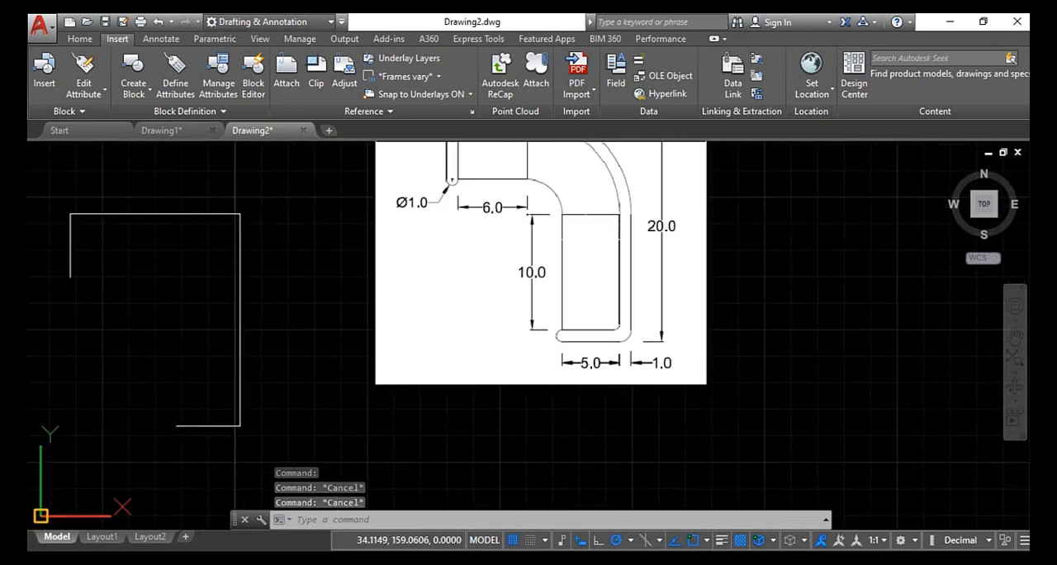
scroll(570, 235, down, 1)
scroll(556, 145, up, 1)
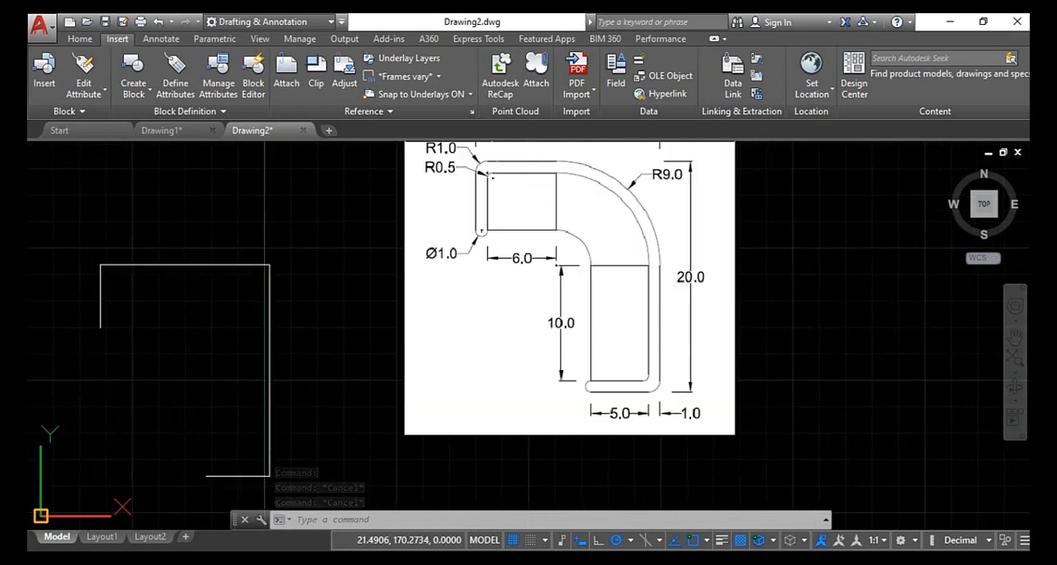
key(Escape)
key(Escape)
key(Escape)
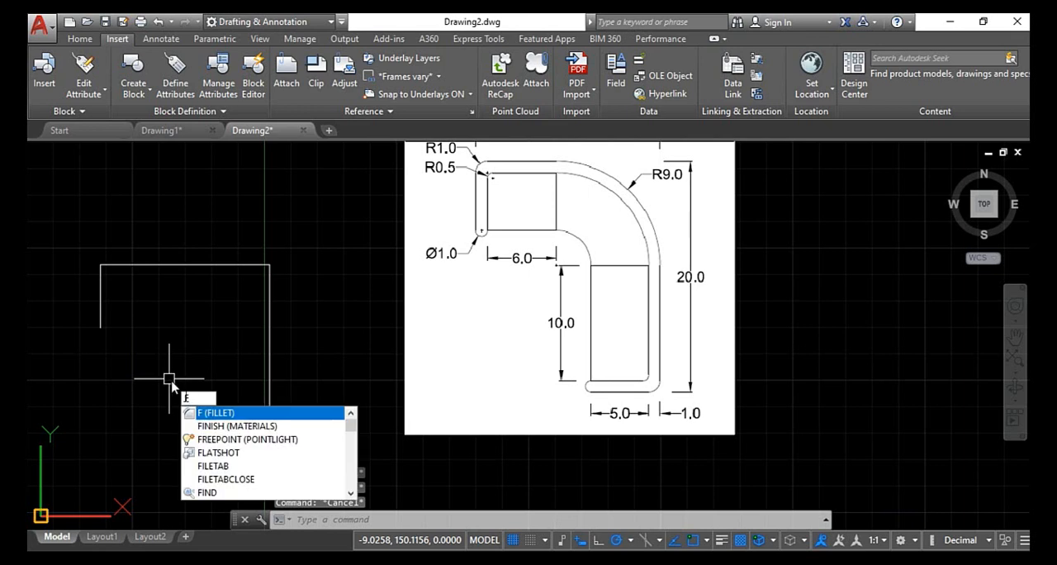
- Fillet the upper-left corner of the outline with a radius of 1
click(216, 413)
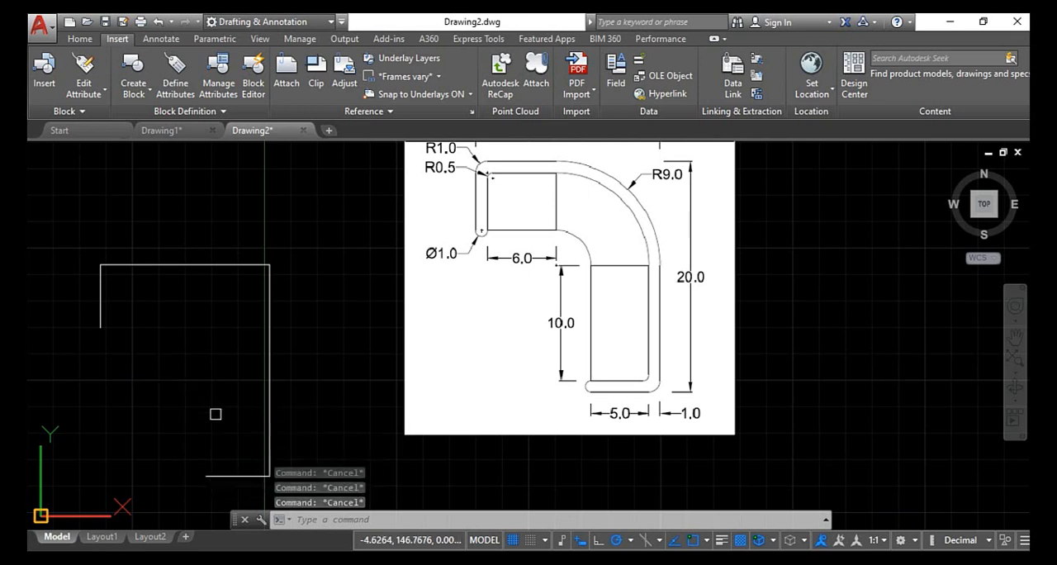
click(542, 520)
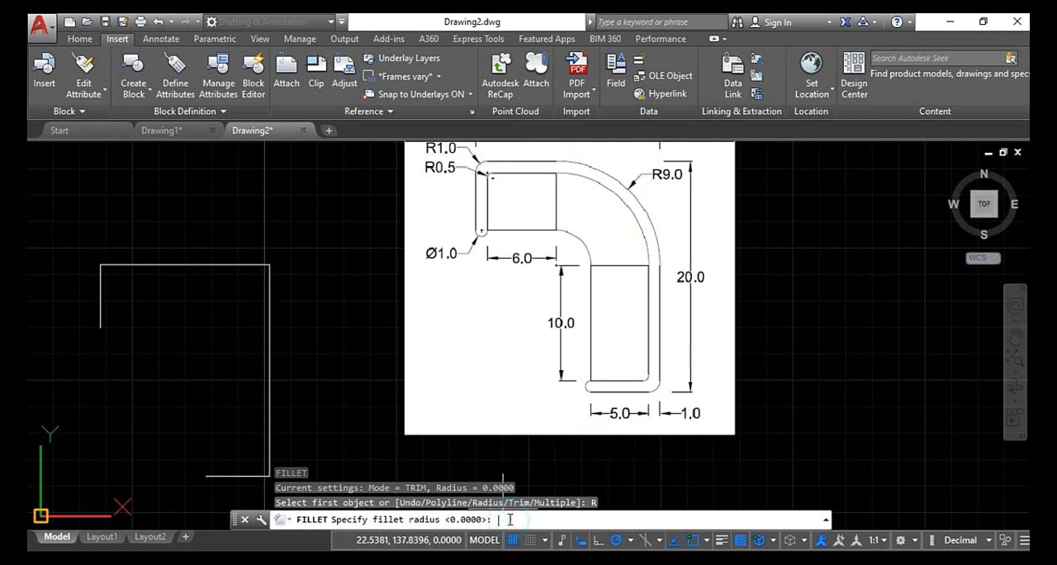
key(Return)
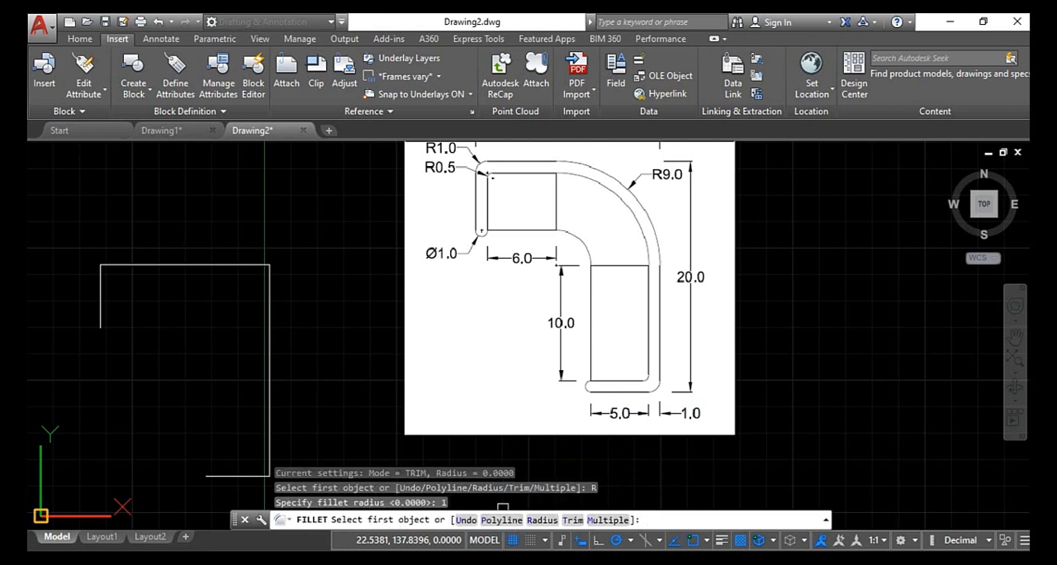
click(100, 289)
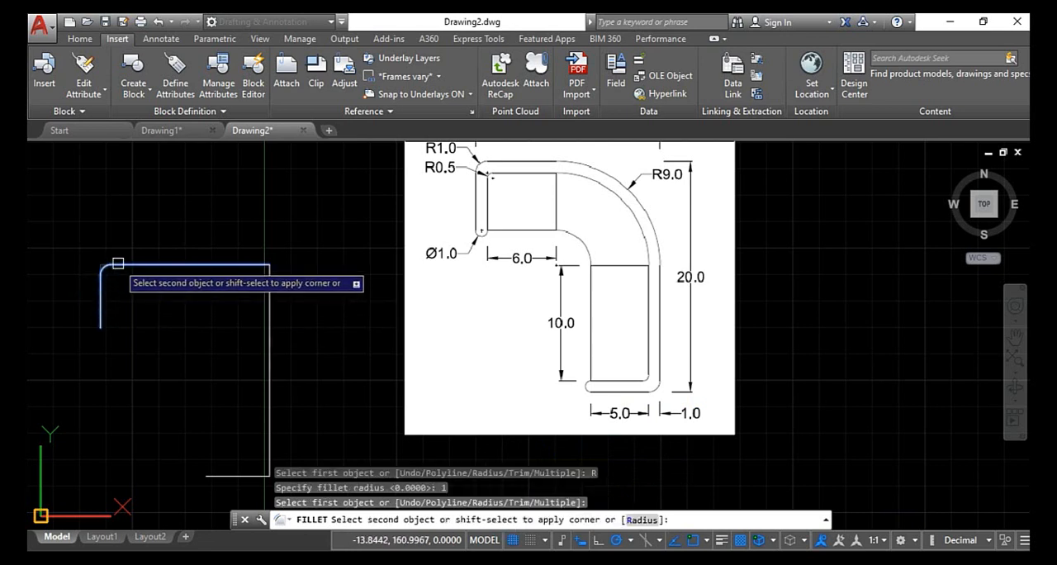
click(118, 264)
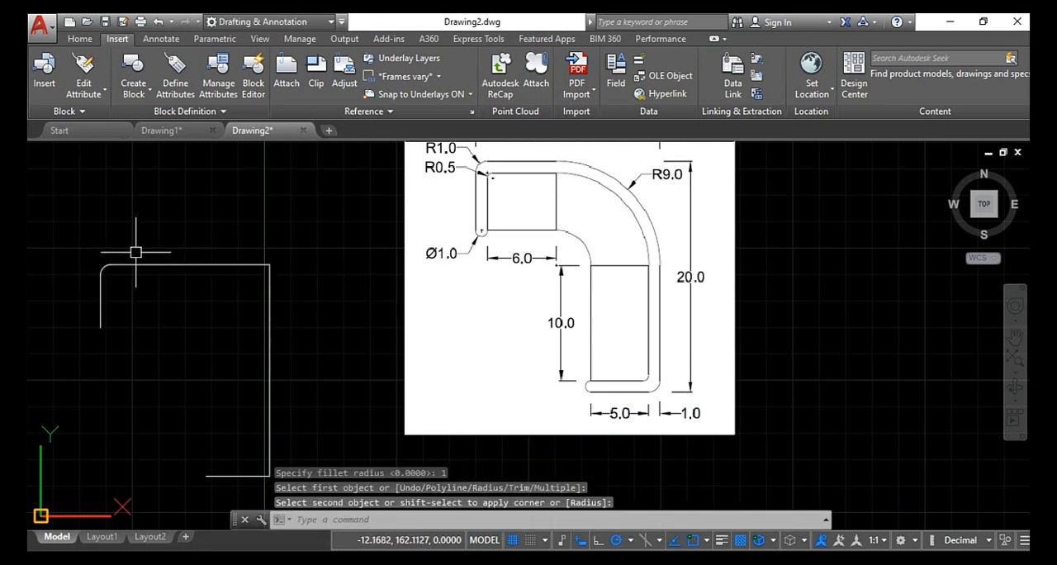
scroll(135, 272, up, 2)
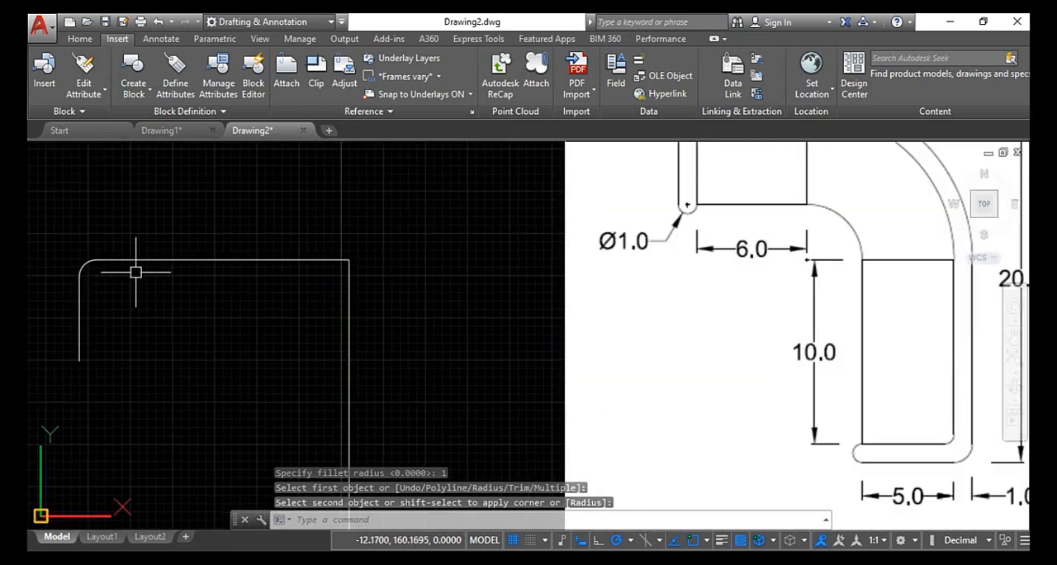
scroll(135, 271, down, 2)
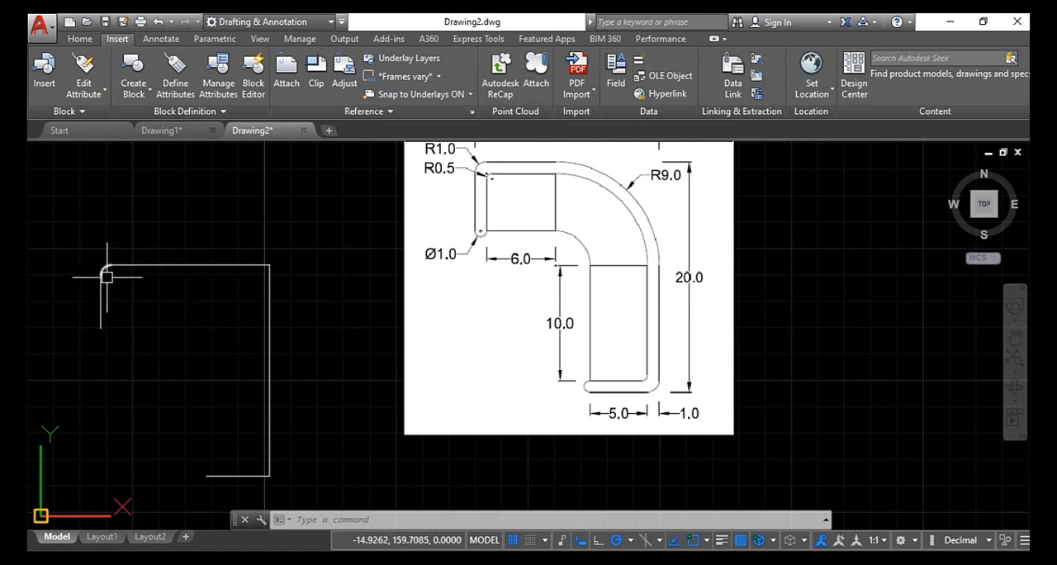
- Undo the fillet on the outline's upper-left corner
key(ctrl+z)
key(ctrl+z)
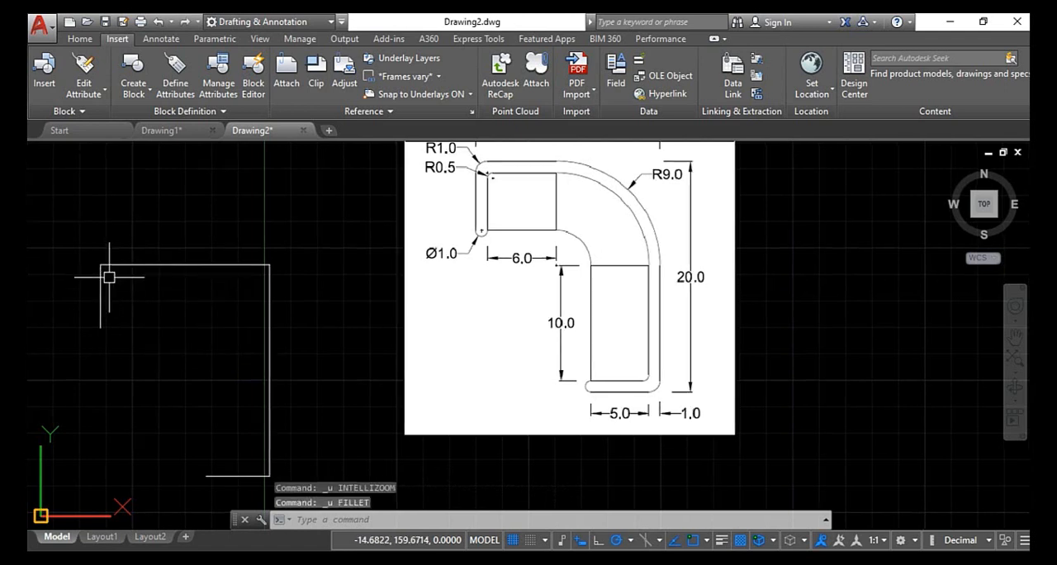
key(Escape)
key(Escape)
key(Escape)
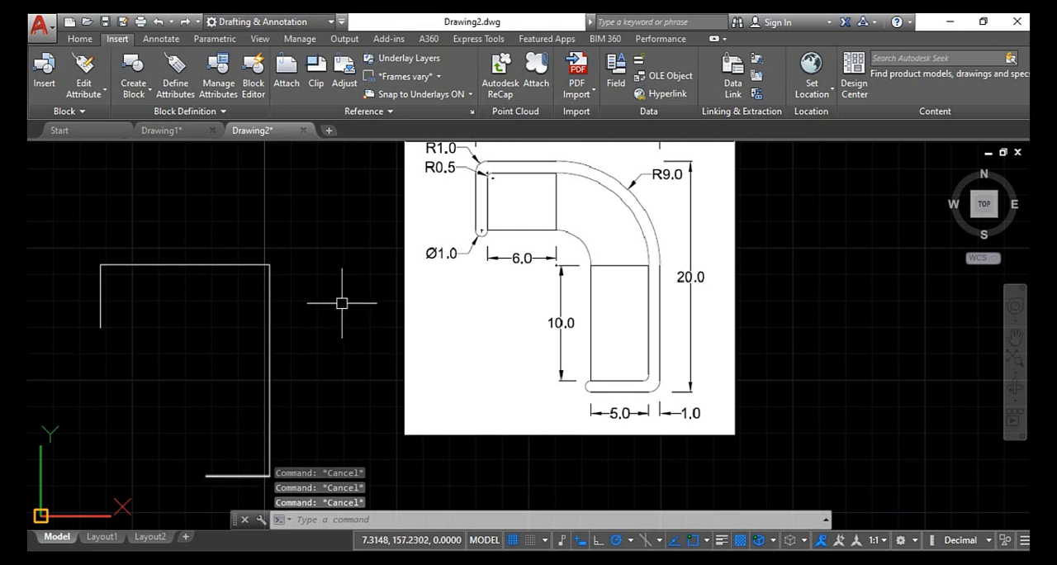
- Join the four lines of the outline into a single polyline
click(322, 224)
click(72, 491)
text(j)
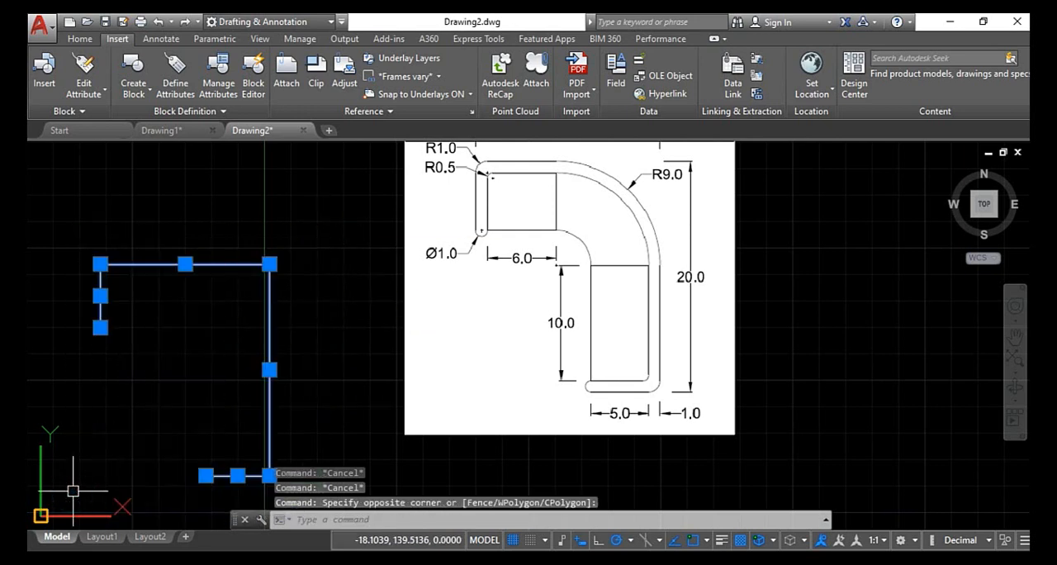
key(Return)
key(Escape)
key(Escape)
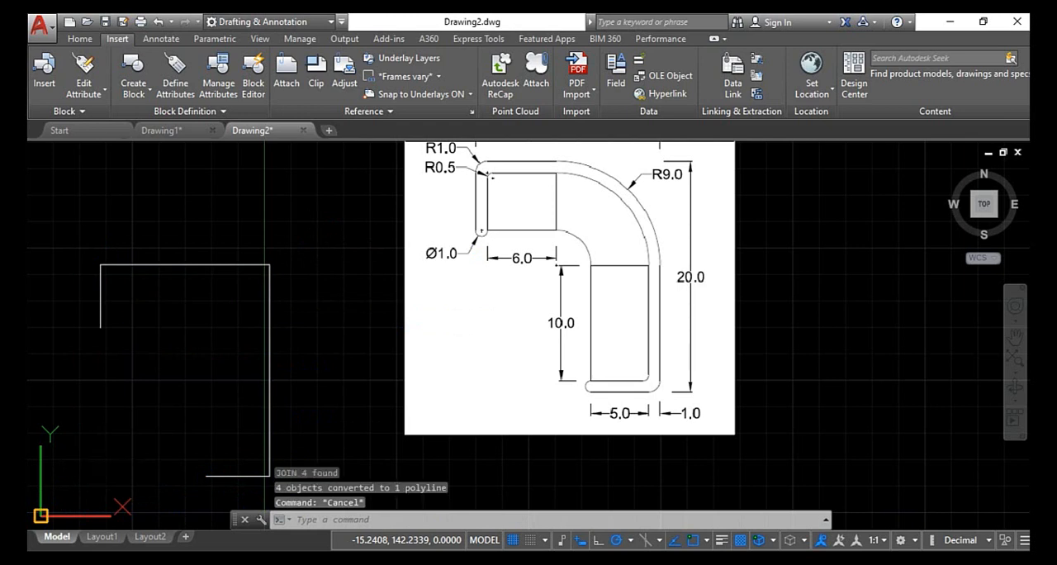
- Try to run Join again on the already joined outline, adding no further objects
text(j)
key(Return)
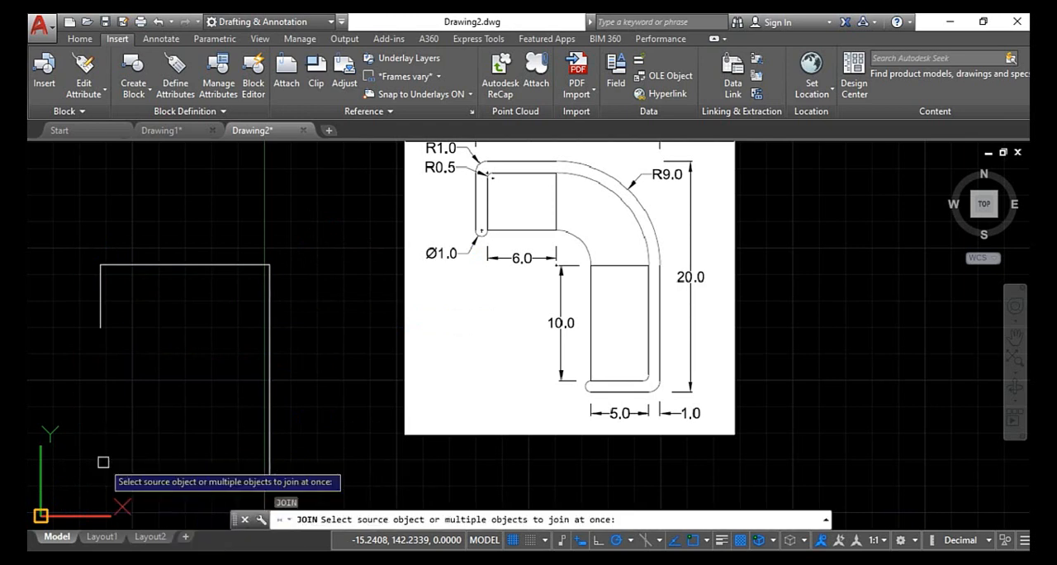
click(306, 210)
click(89, 483)
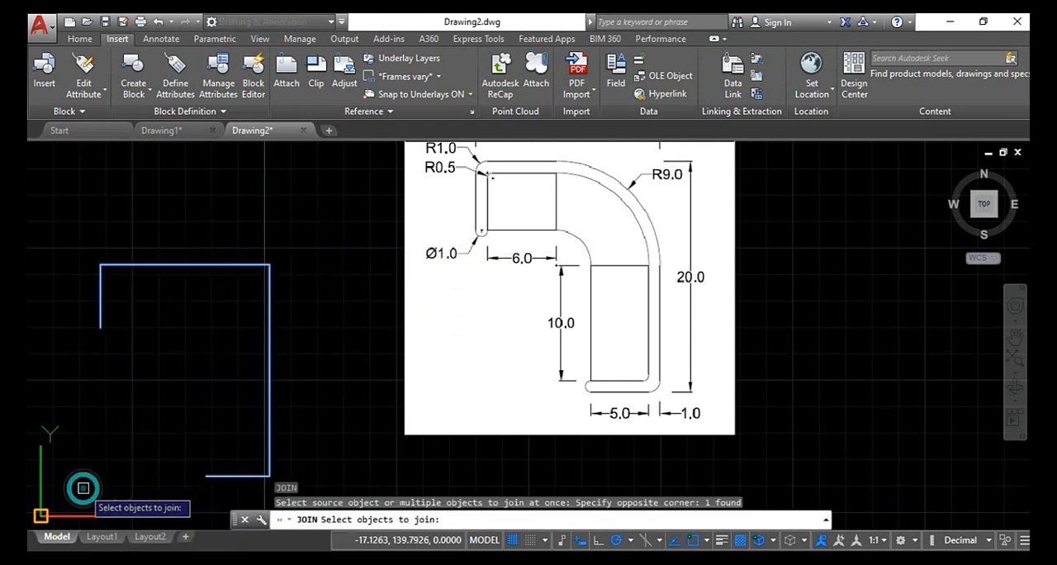
key(Return)
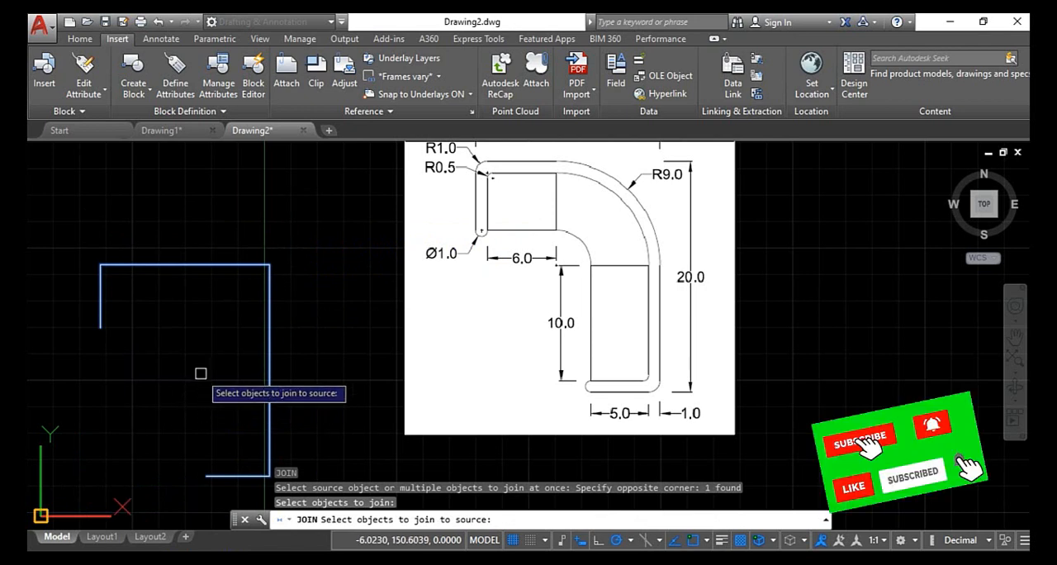
key(Return)
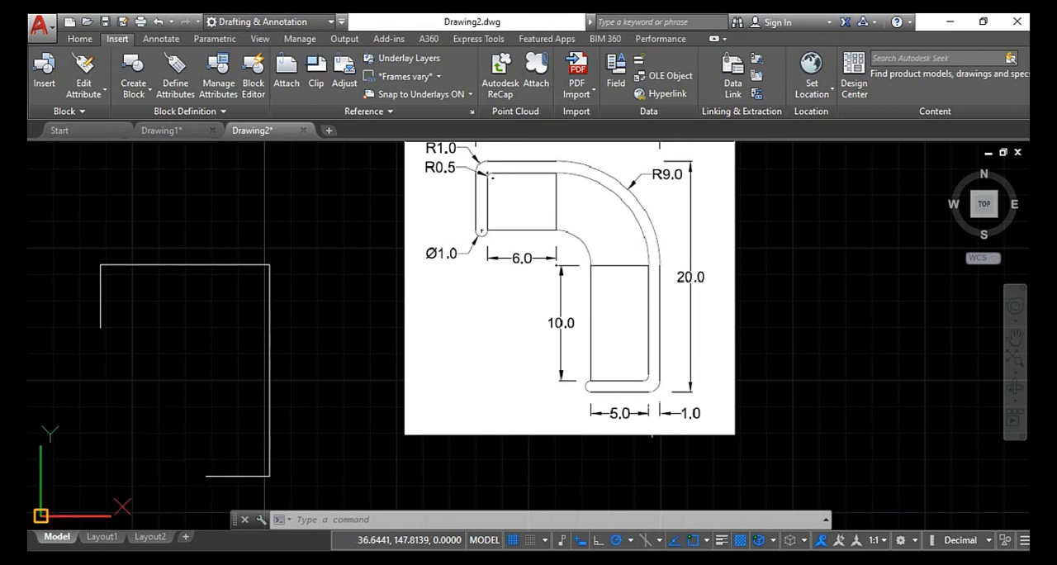
key(Escape)
key(Escape)
key(Escape)
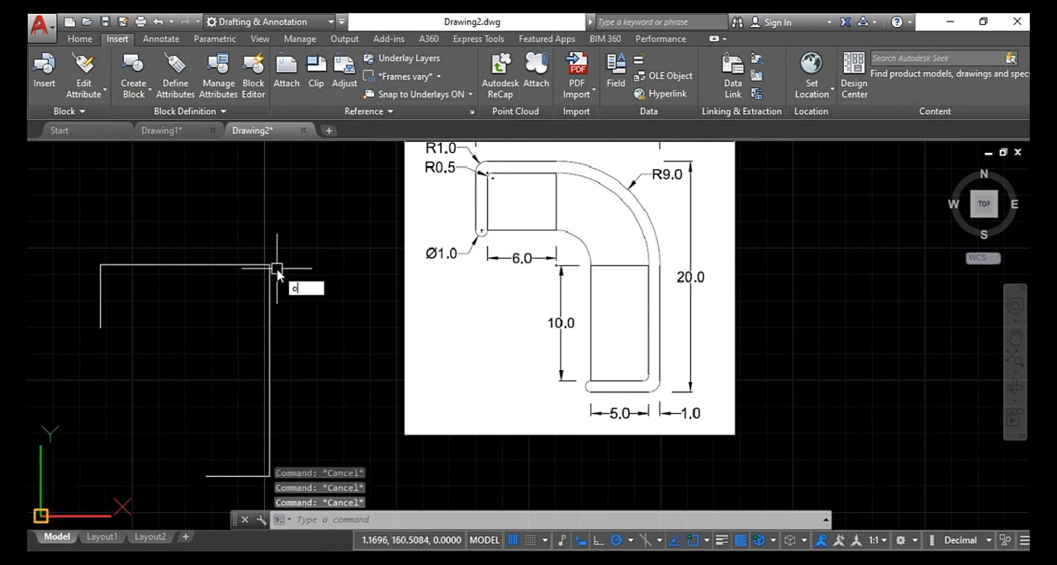
- Offset the outline polyline inward by a distance of 1
key(Return)
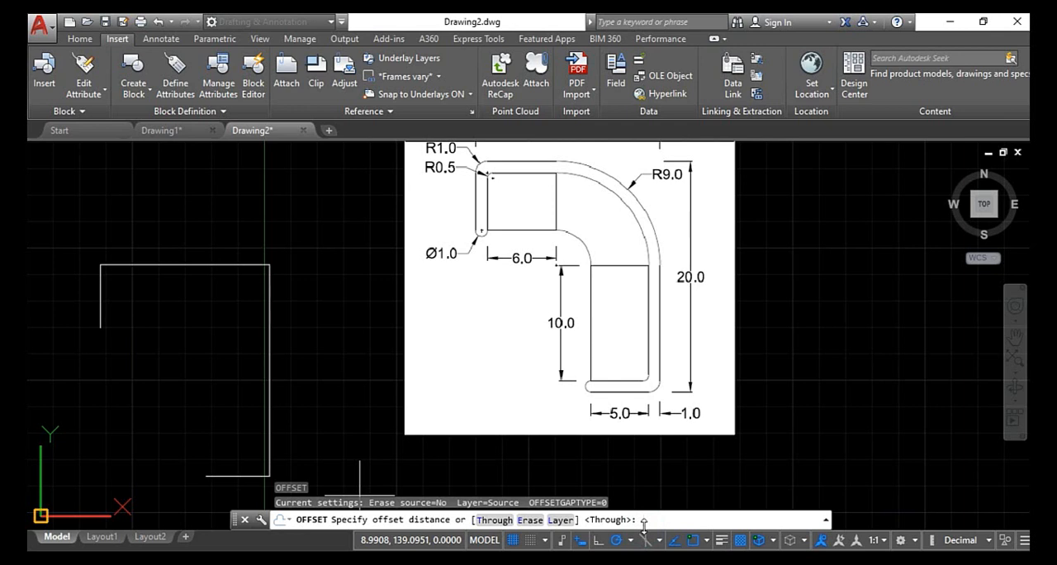
text(1)
key(Return)
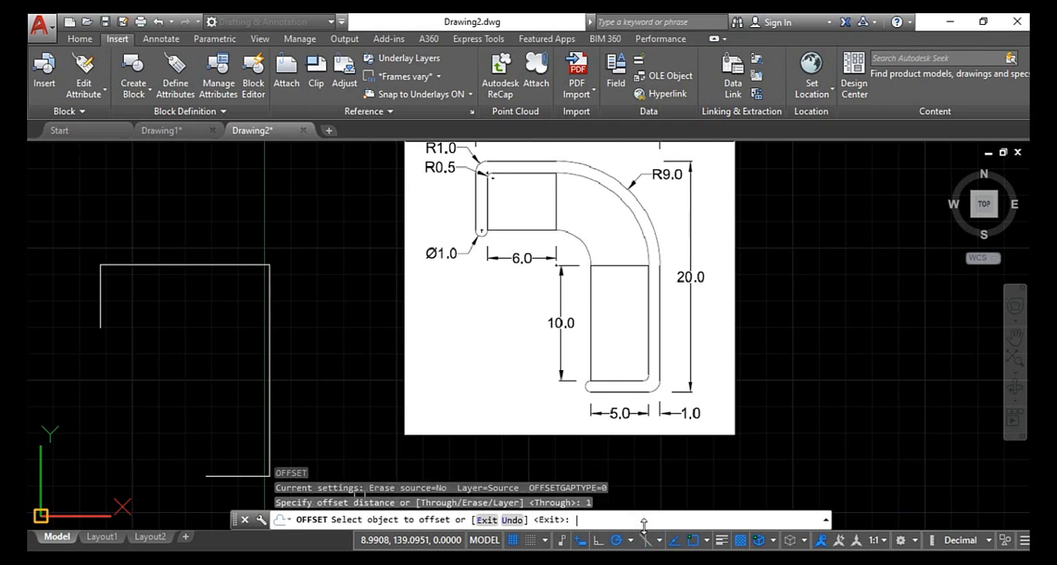
click(146, 265)
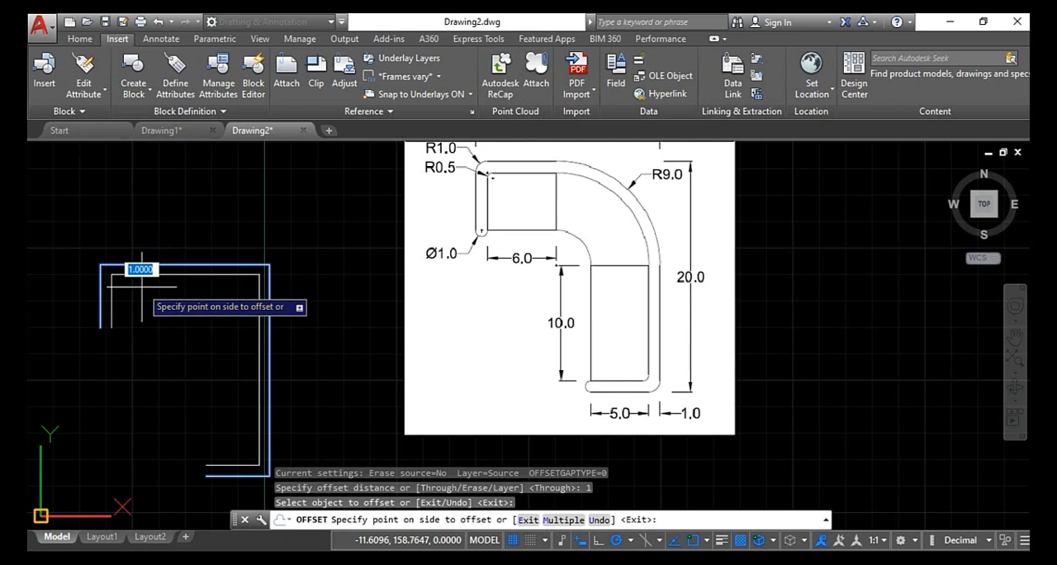
click(140, 286)
key(Escape)
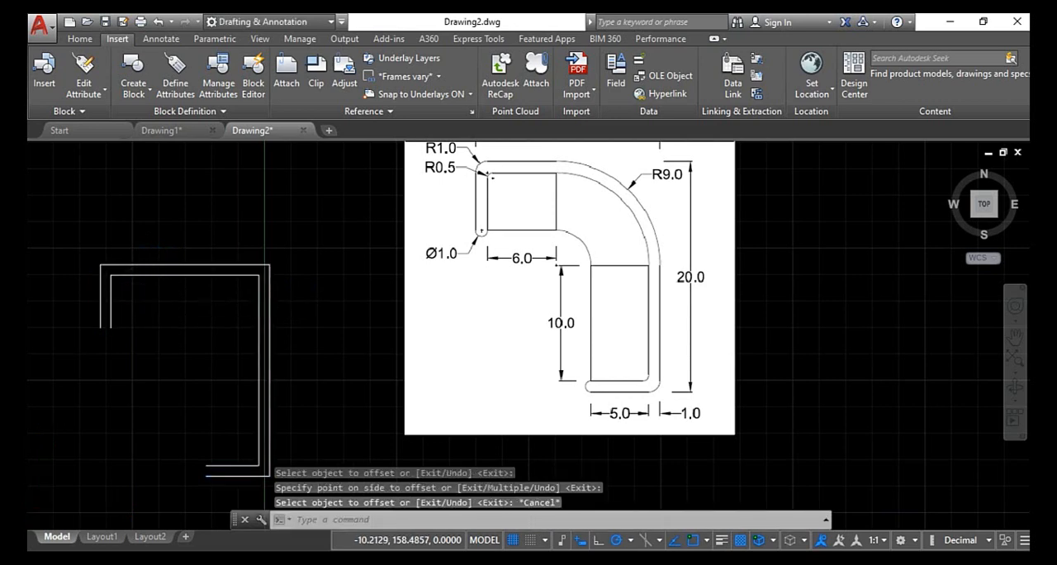
scroll(156, 289, up, 2)
scroll(157, 289, down, 2)
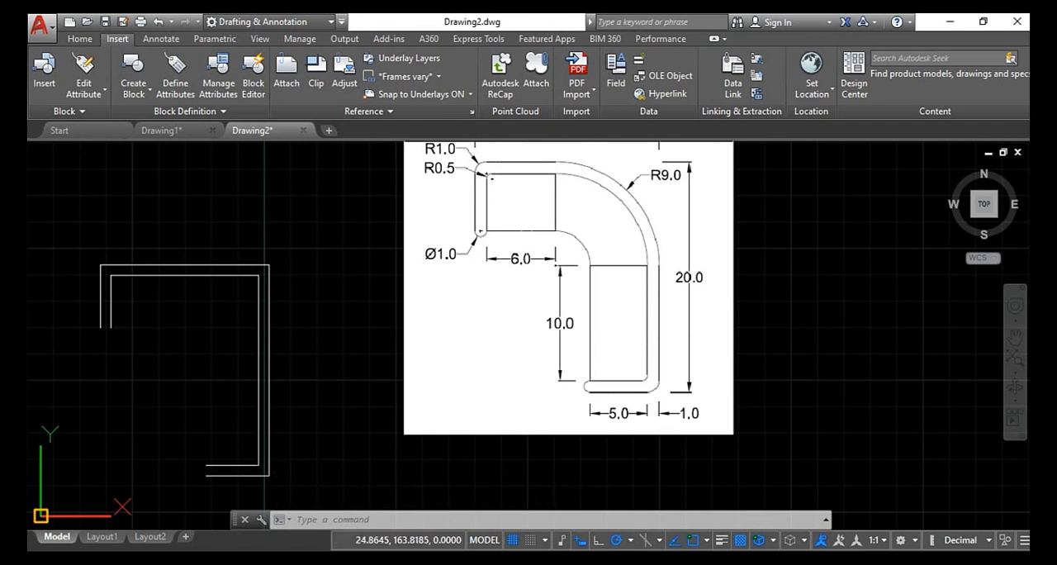
key(Escape)
key(Escape)
key(Escape)
key(Escape)
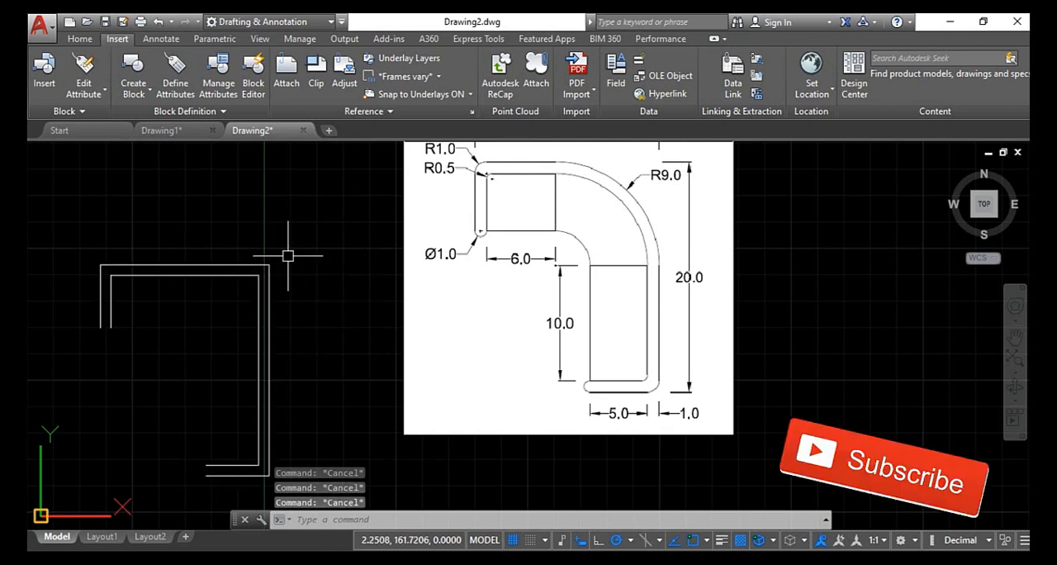
- Fillet the upper-left corner of the outer polyline with a radius of 1
key(Return)
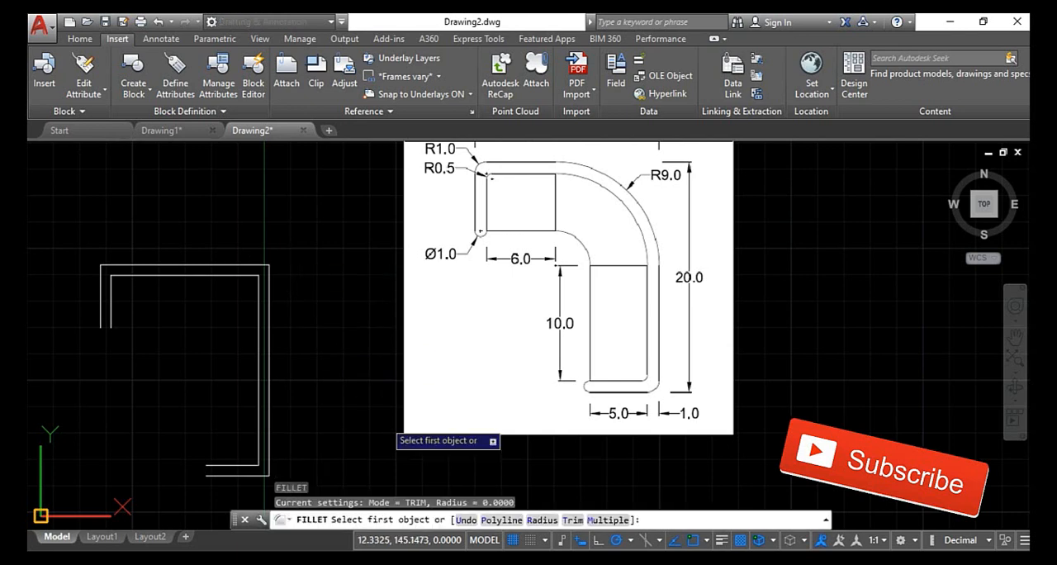
click(542, 520)
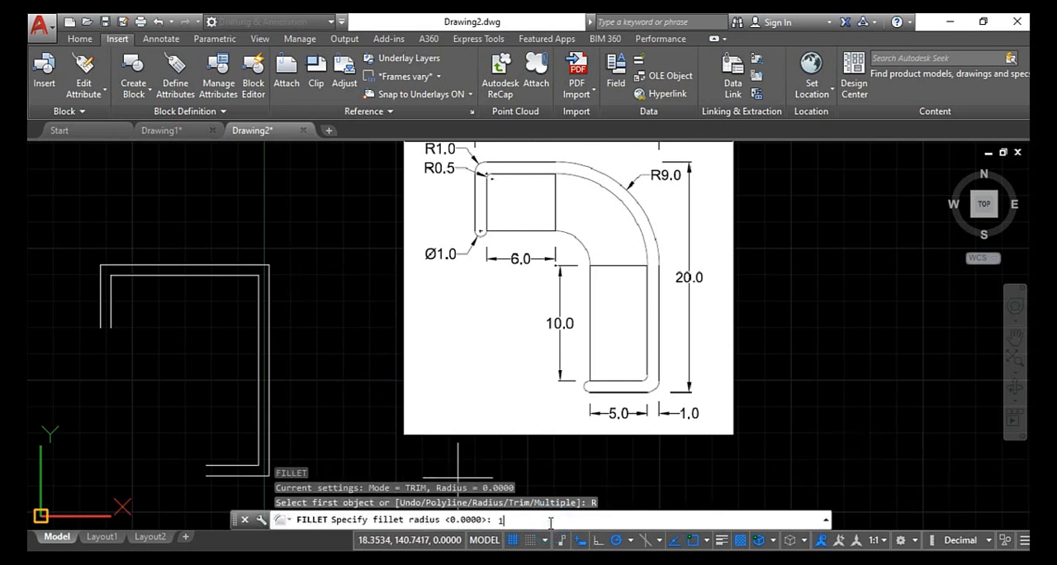
text(1)
key(Return)
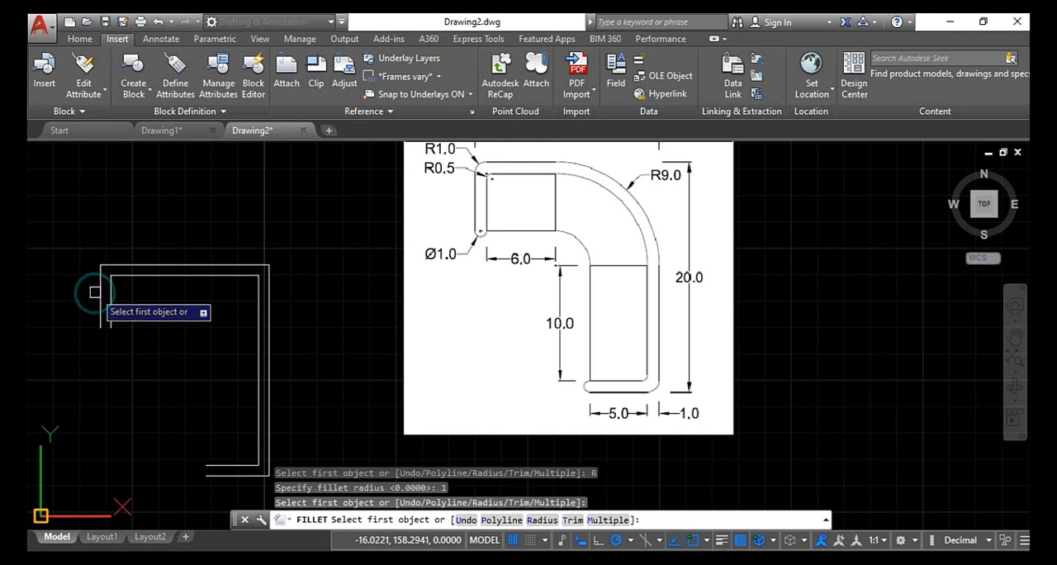
click(110, 265)
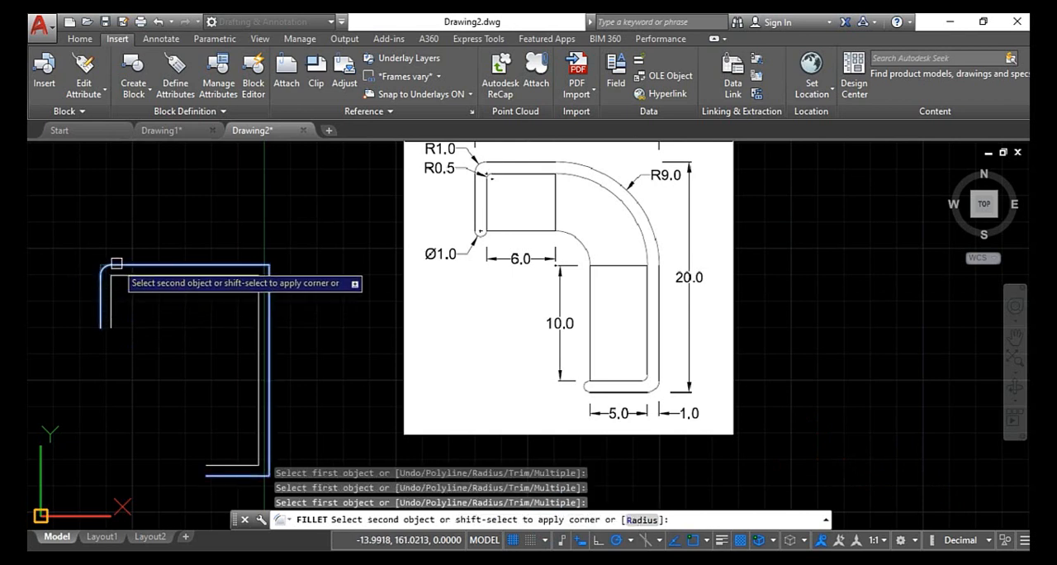
click(116, 264)
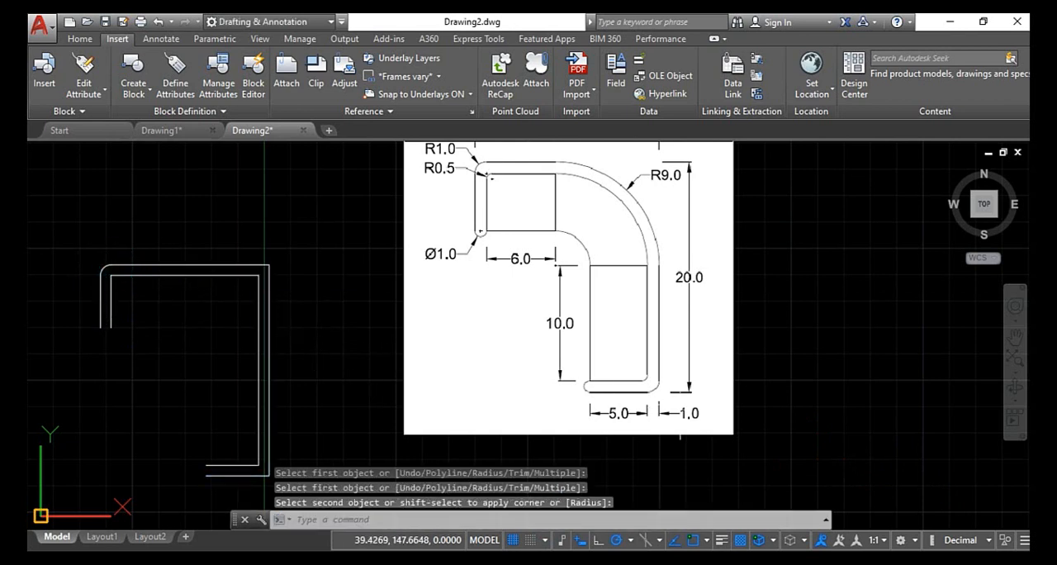
- Fillet the outer polyline's lower-right corner with radius 1, using Fillet's Multiple option
scroll(648, 373, up, 4)
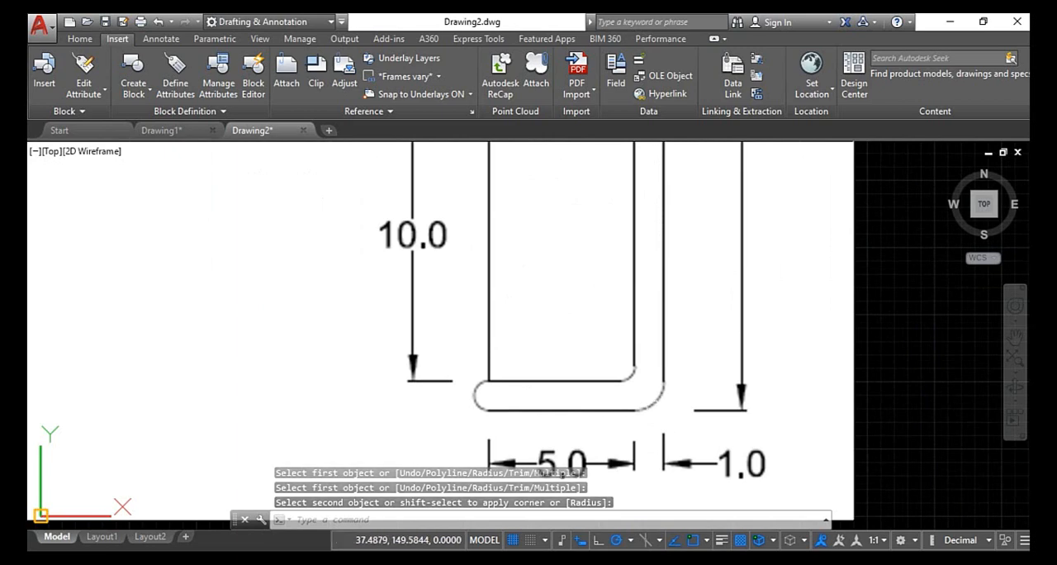
scroll(643, 393, down, 8)
scroll(642, 393, up, 4)
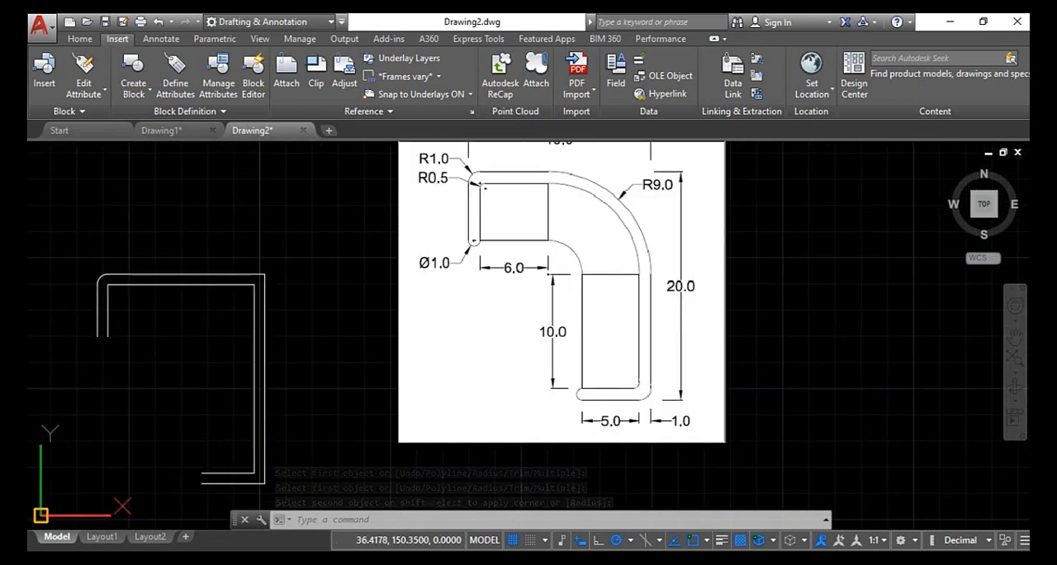
key(Return)
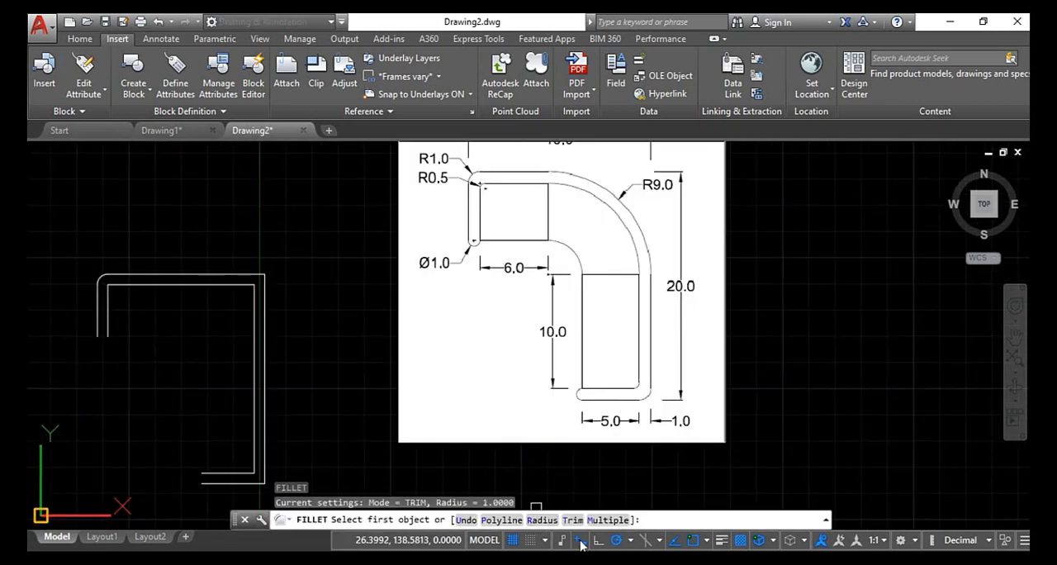
scroll(250, 483, up, 2)
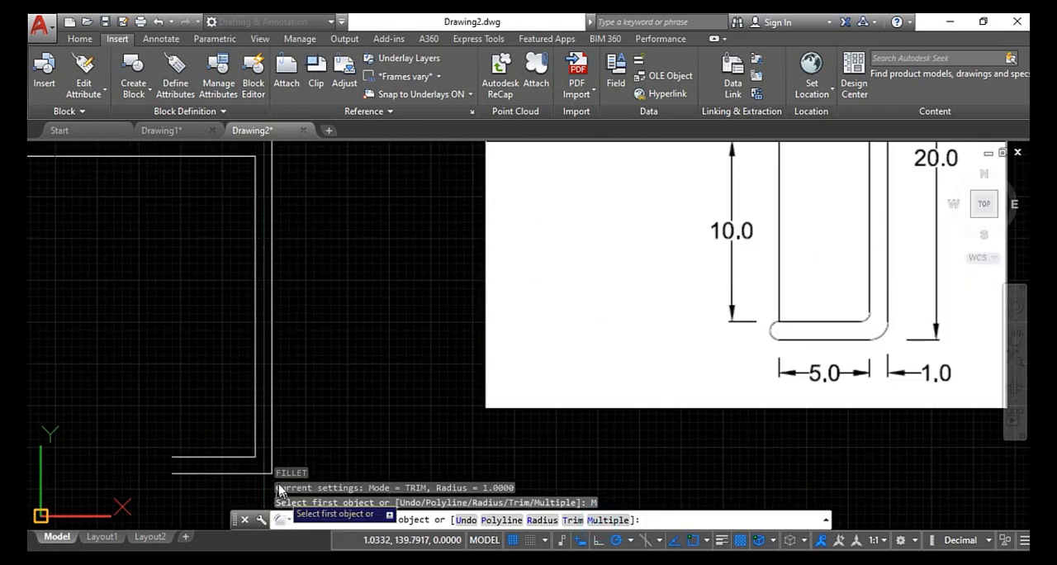
click(249, 475)
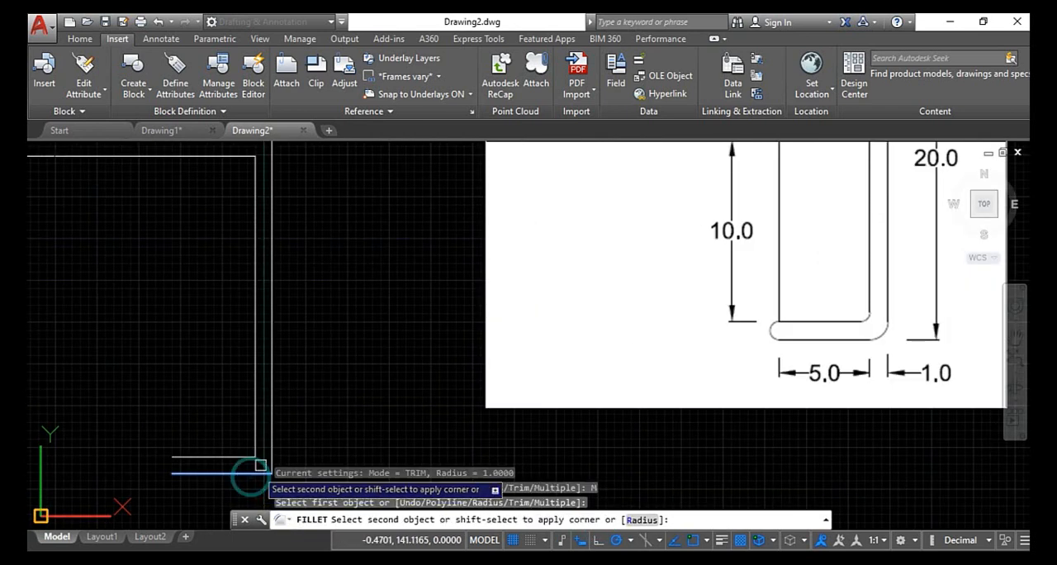
click(273, 443)
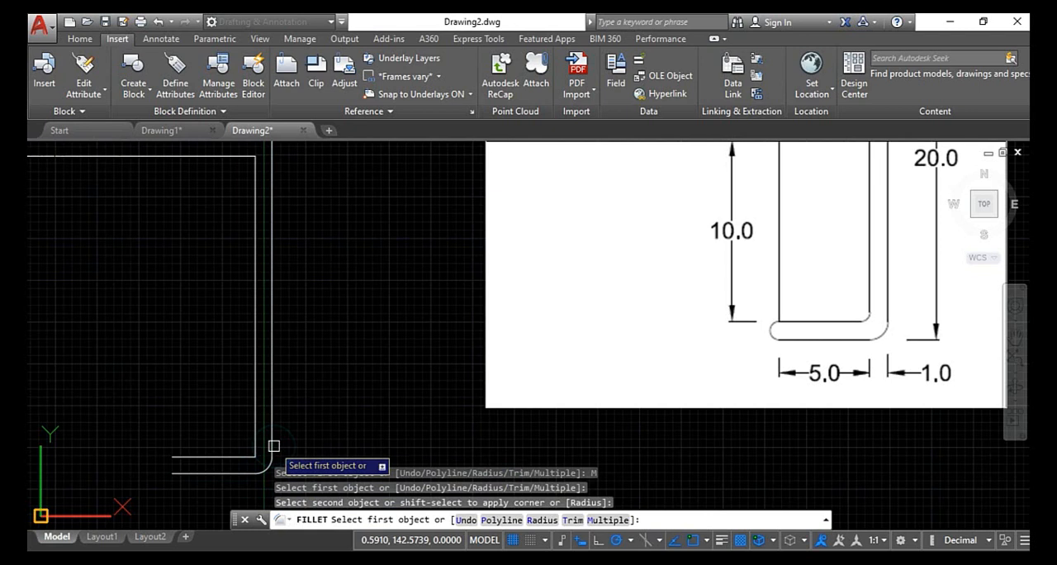
- Try to fillet the open lower ends of the inner and outer polylines together
click(183, 458)
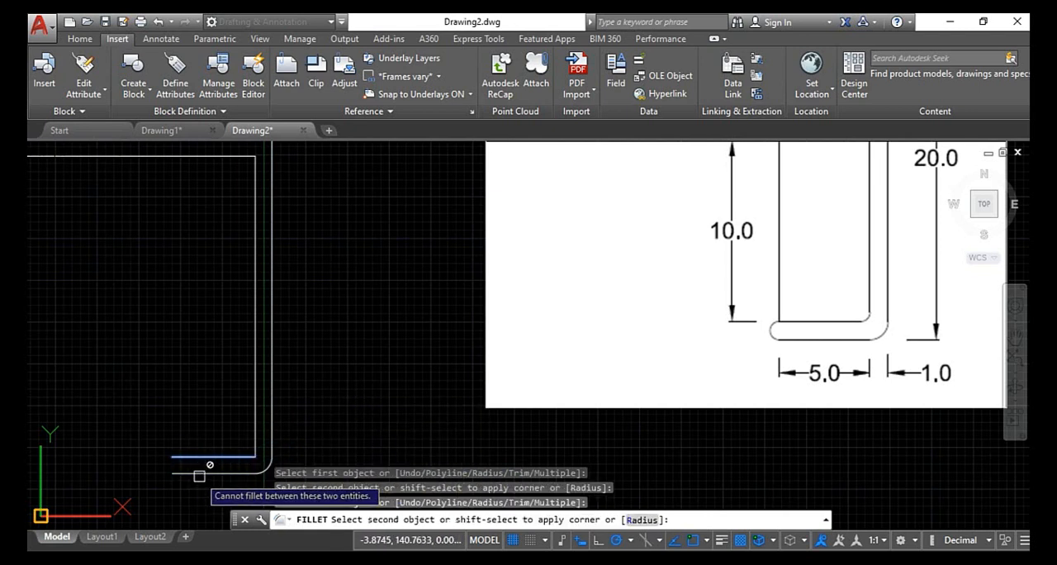
scroll(199, 475, up, 2)
scroll(199, 475, down, 1)
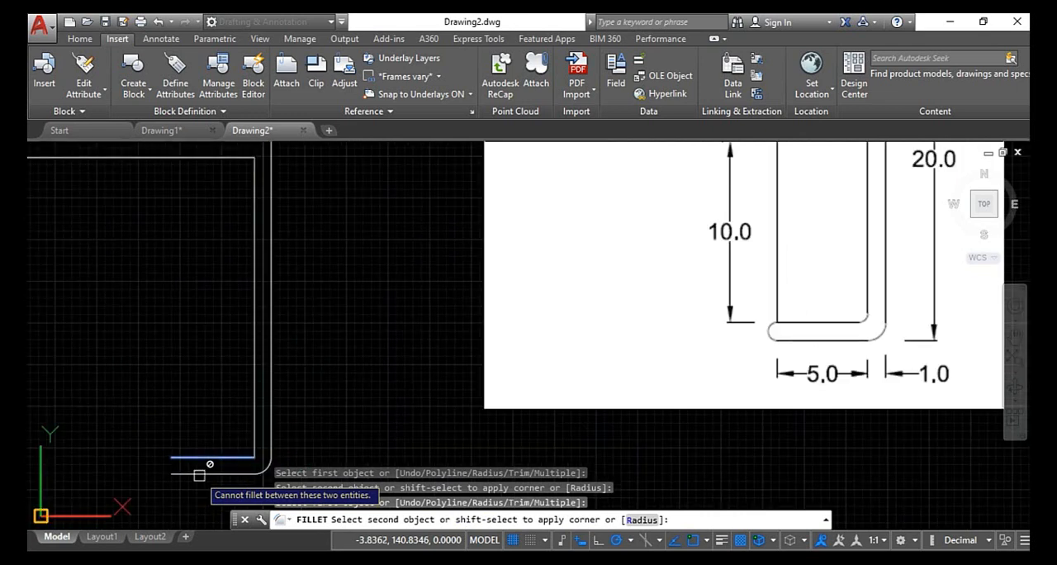
scroll(199, 475, down, 2)
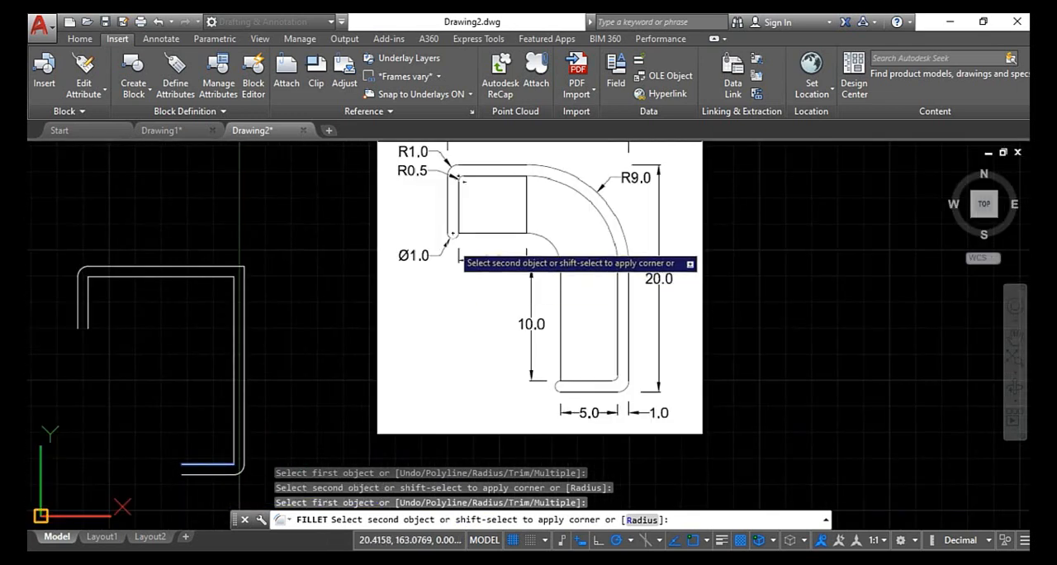
key(Escape)
key(Escape)
key(Escape)
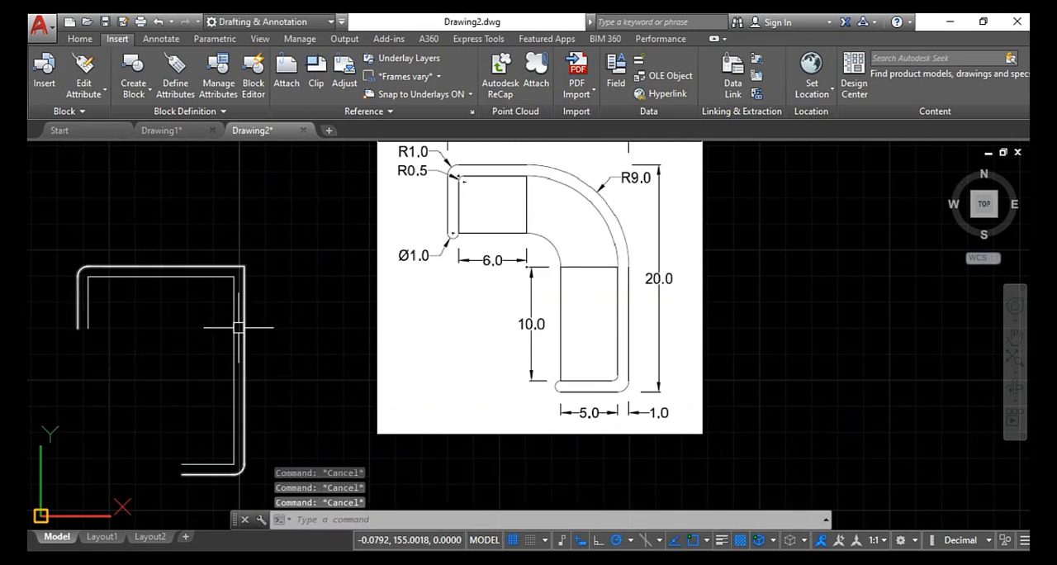
- Explode the inner and outer polylines into separate segments
click(164, 270)
mouse_move(161, 275)
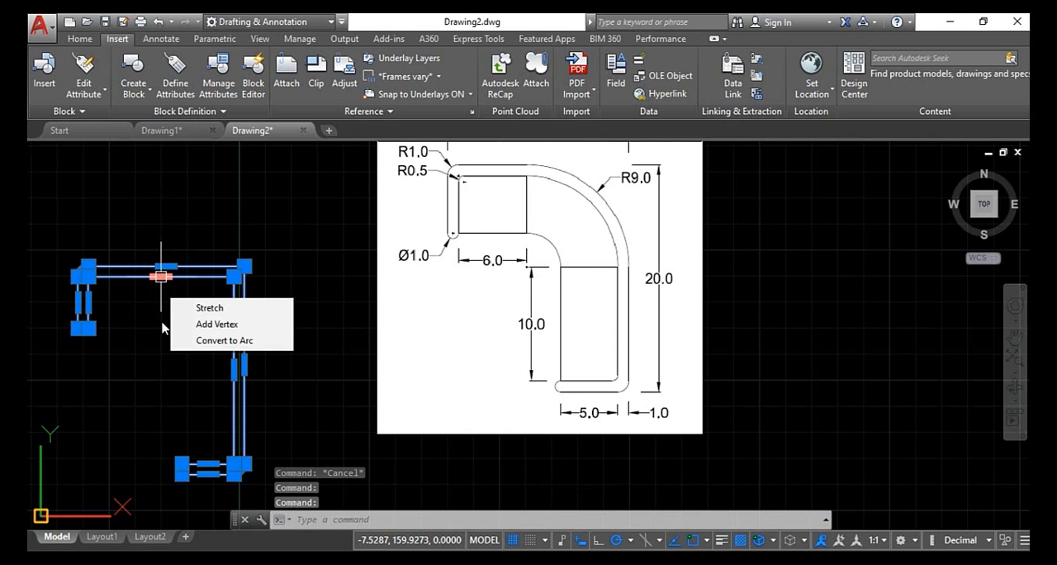
text(X)
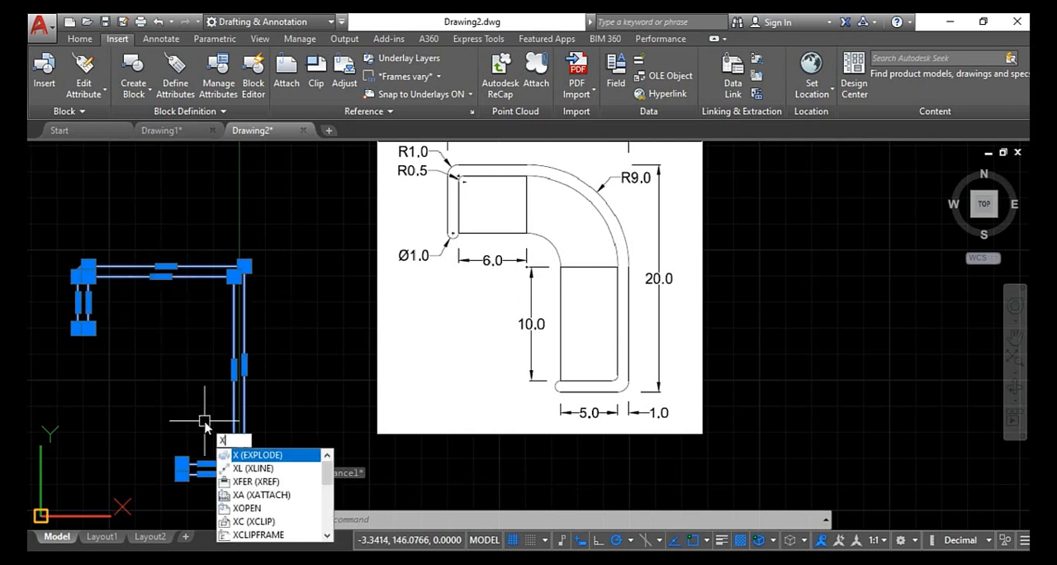
key(Return)
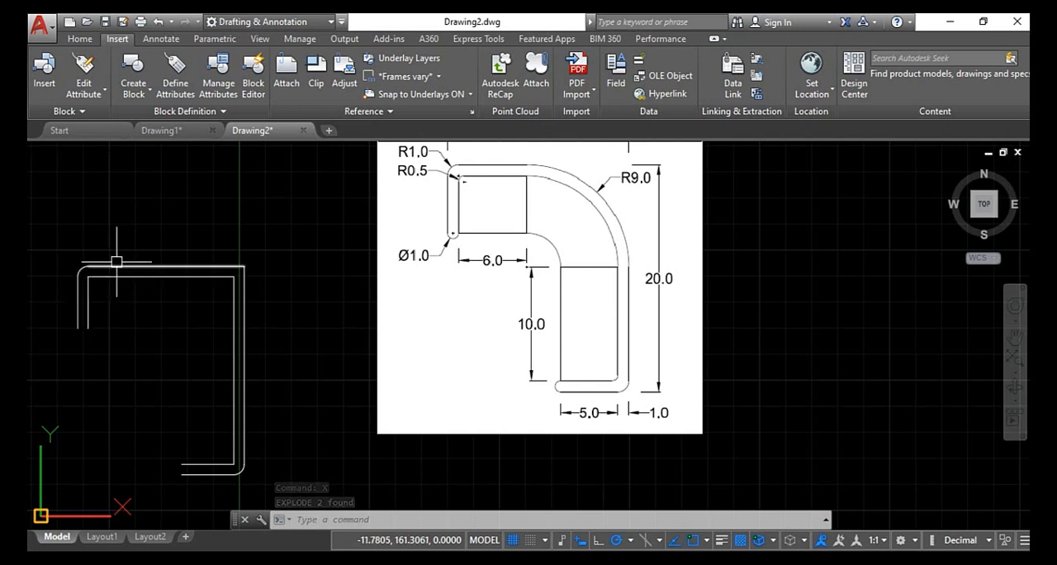
key(Escape)
key(Escape)
key(Escape)
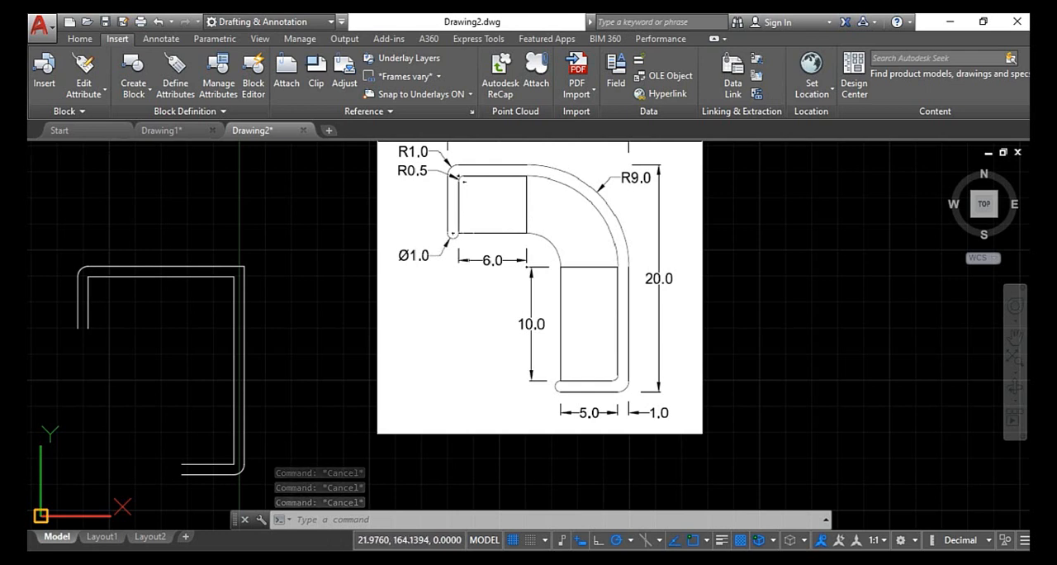
- Cap the open lower end of the short left leg with a semicircle by filleting its two parallel lines
text(f)
key(Return)
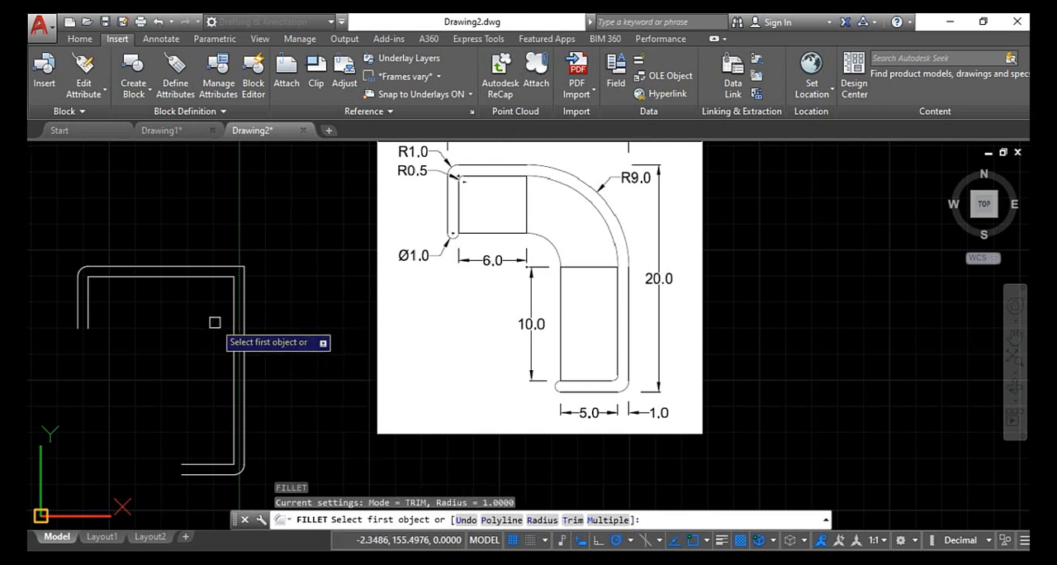
click(78, 319)
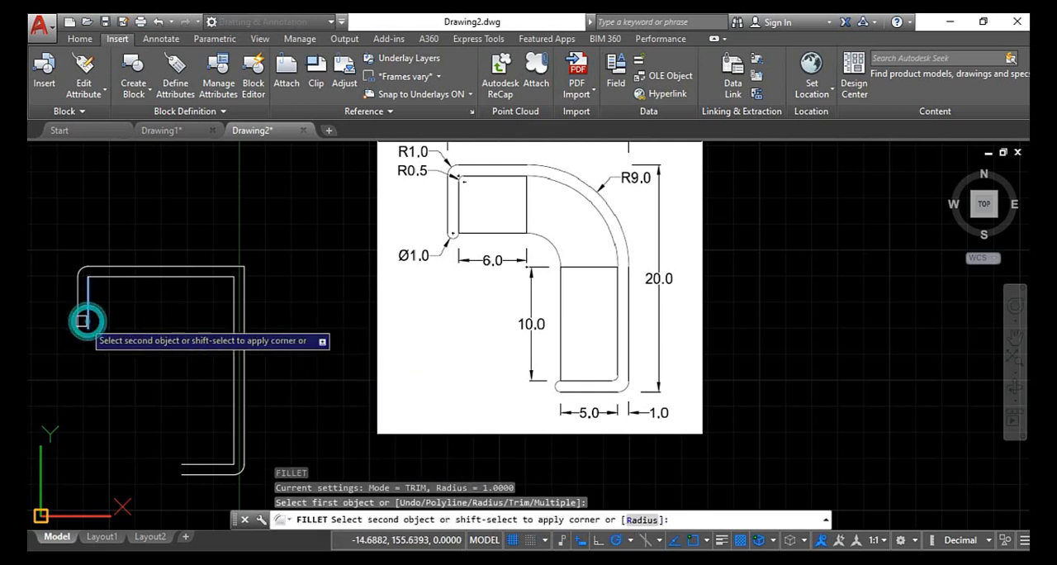
click(77, 317)
scroll(105, 332, up, 2)
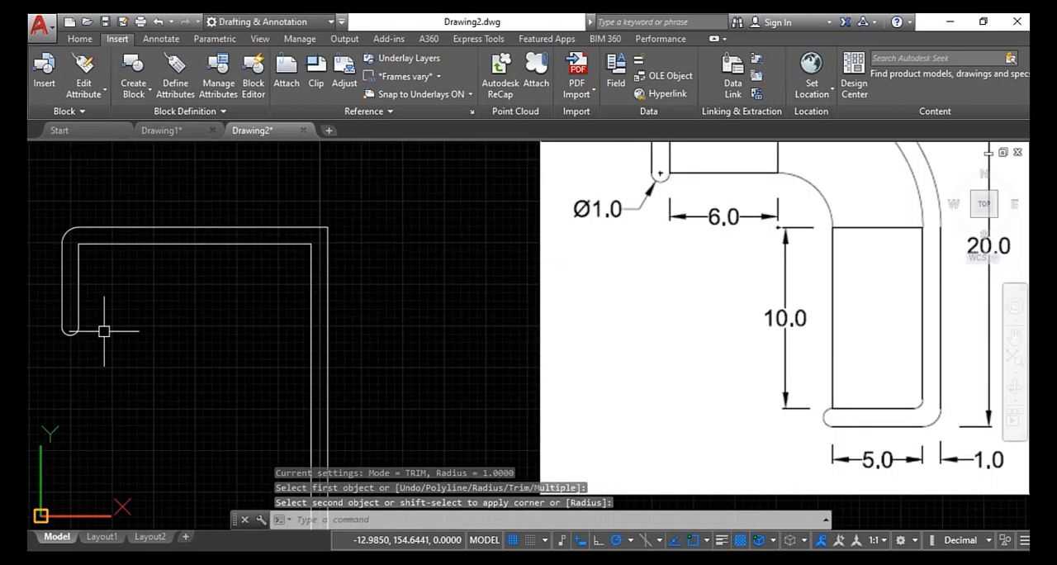
- Cap the open left end of the profile's bottom leg by filleting its two parallel lines
key(Return)
scroll(157, 338, down, 2)
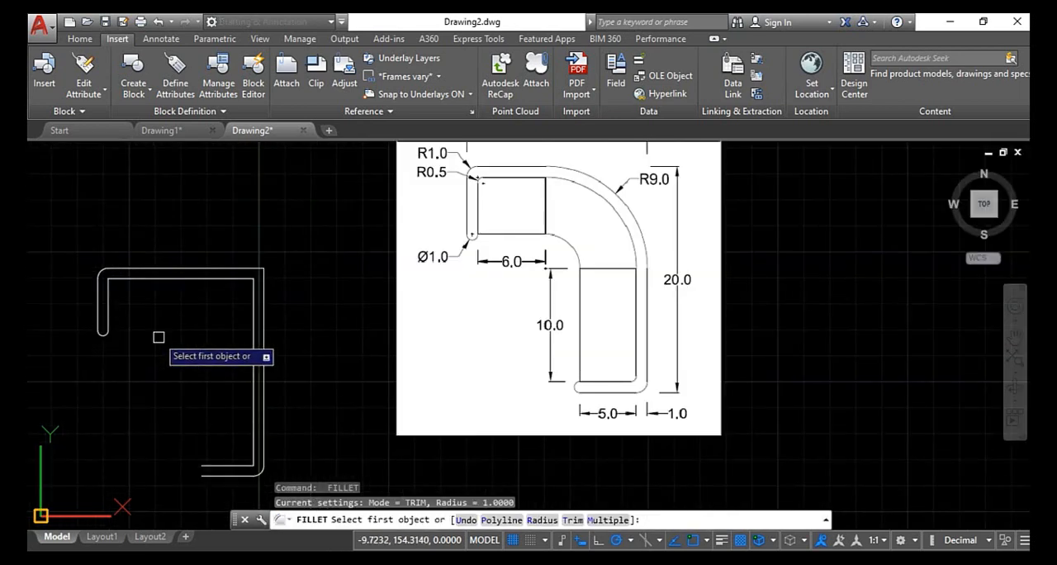
click(222, 468)
click(211, 476)
scroll(223, 444, up, 2)
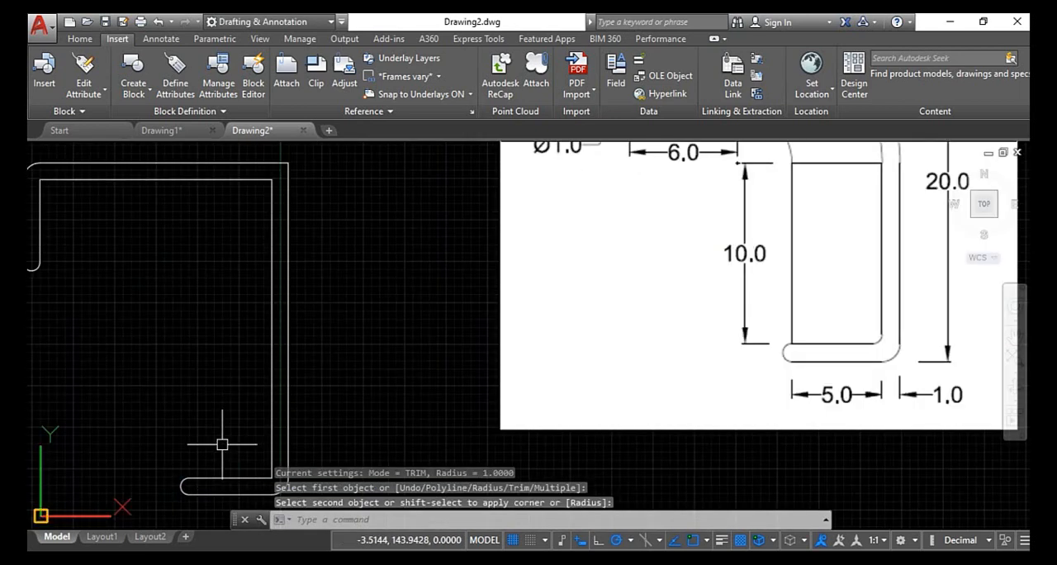
scroll(222, 445, down, 2)
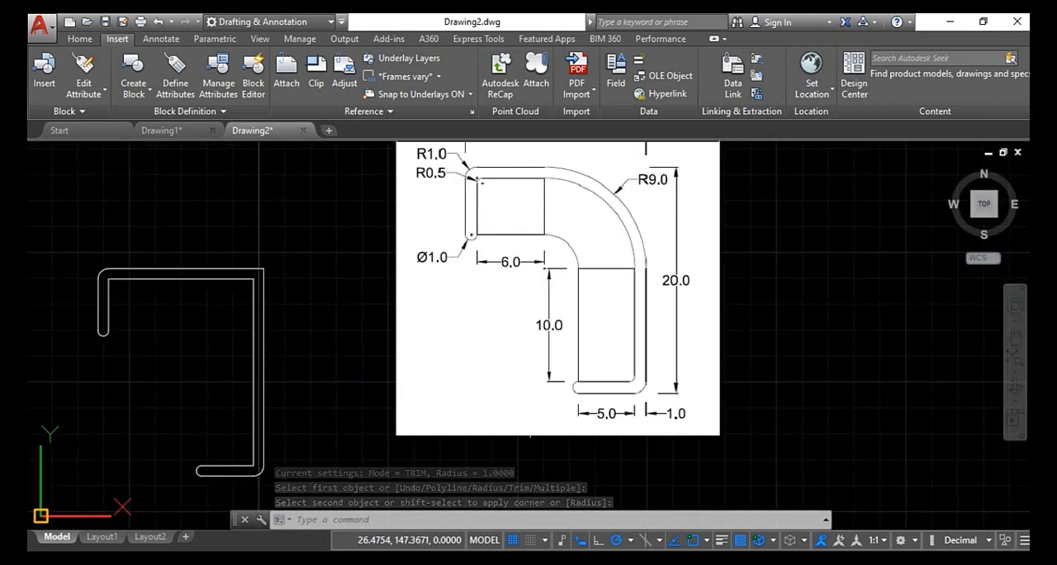
key(Escape)
key(Escape)
key(Escape)
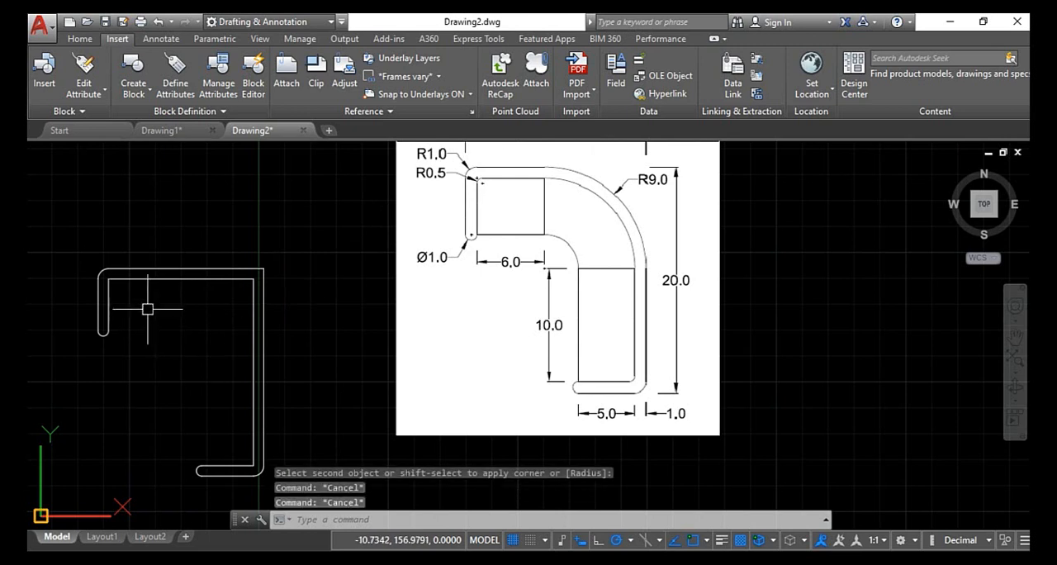
- Fillet the inner outline's upper-left corner with a radius of 0.5
key(Return)
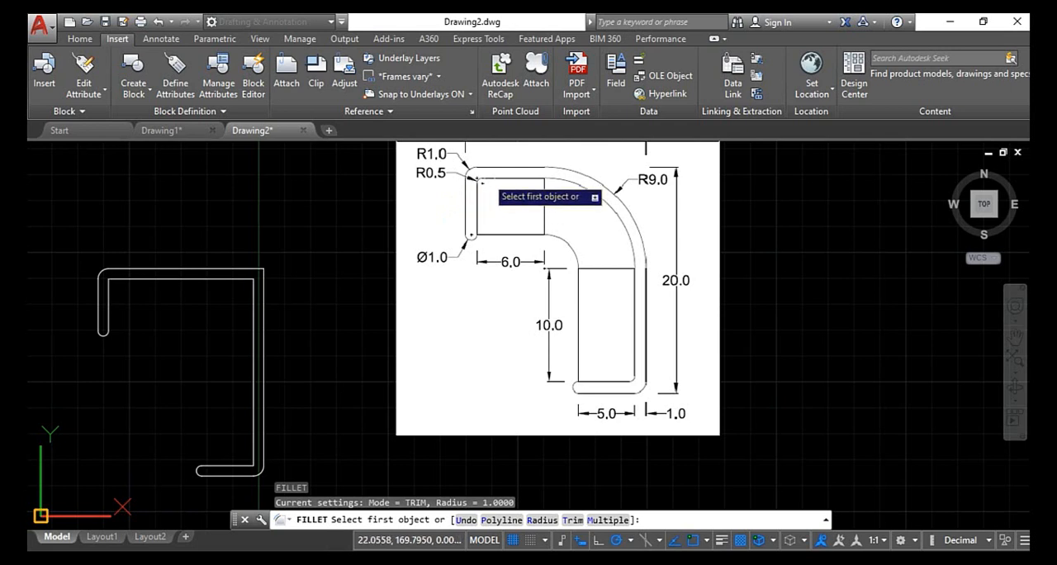
click(484, 168)
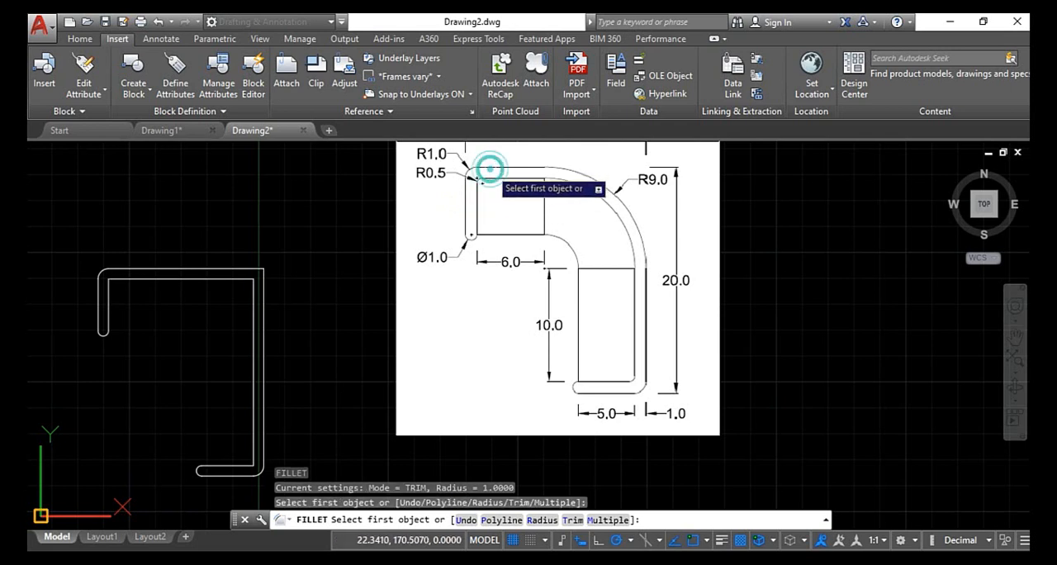
click(487, 166)
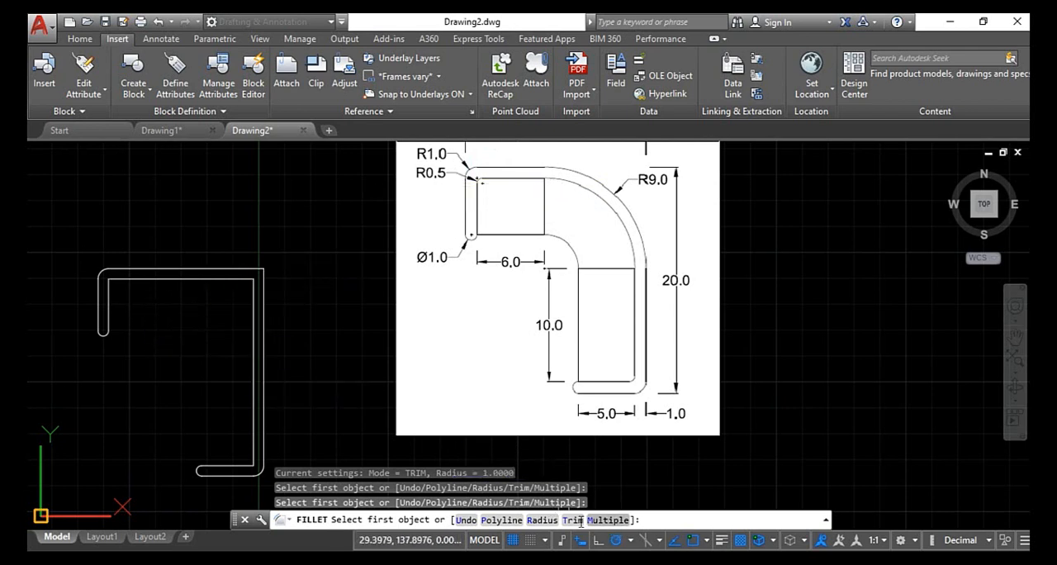
click(546, 520)
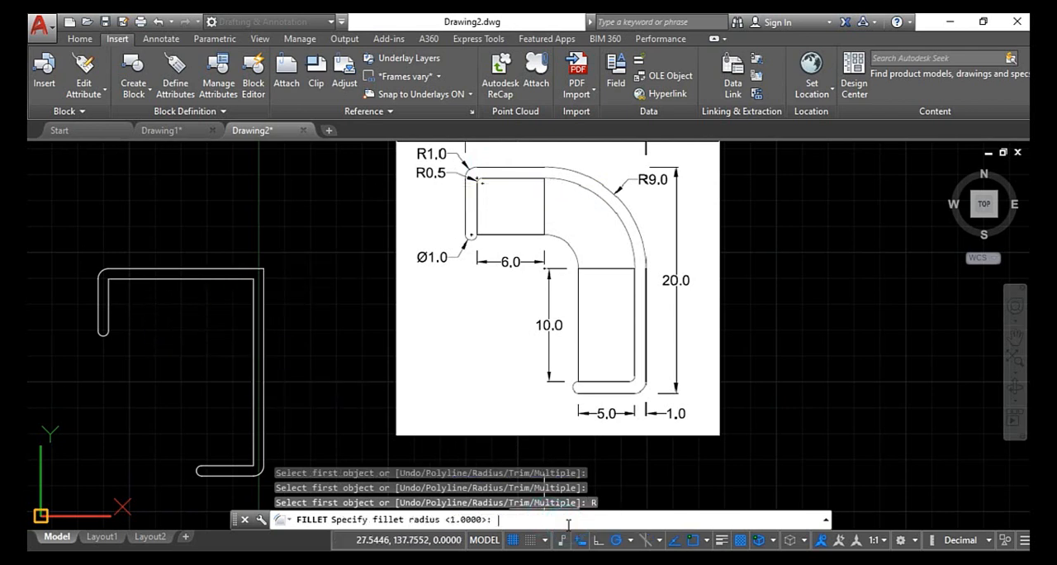
key(Return)
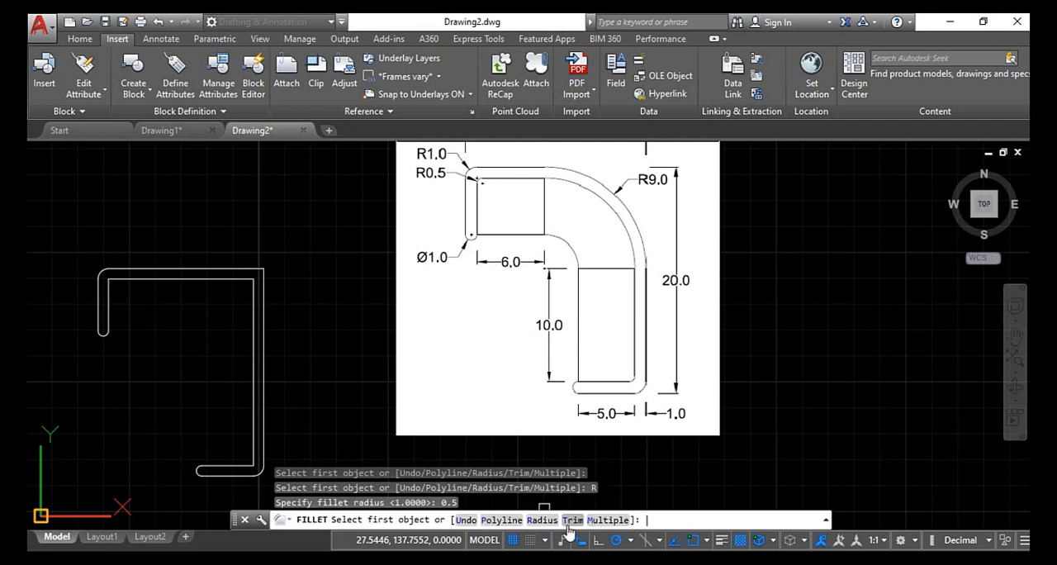
click(109, 296)
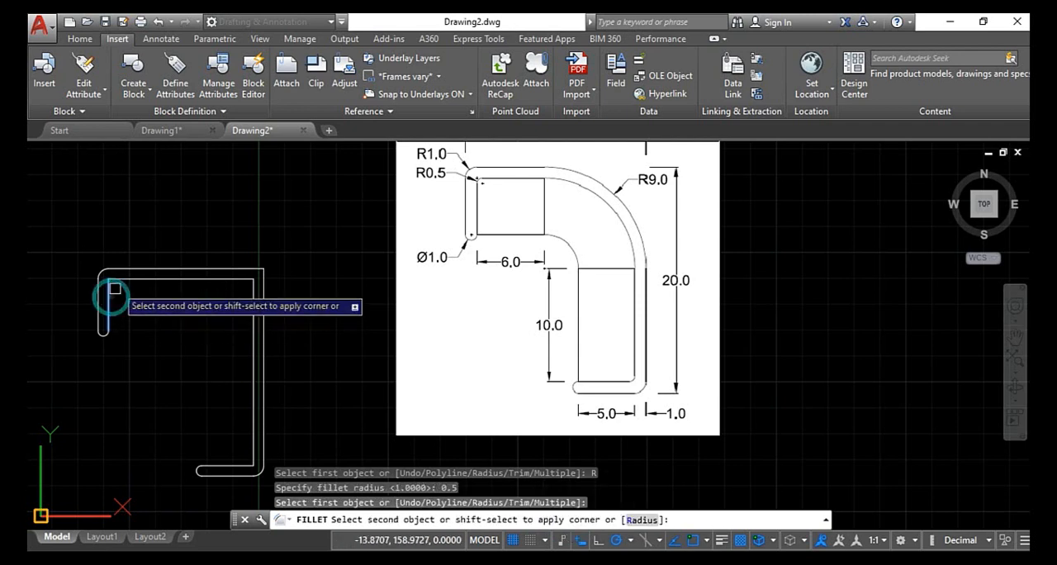
click(122, 279)
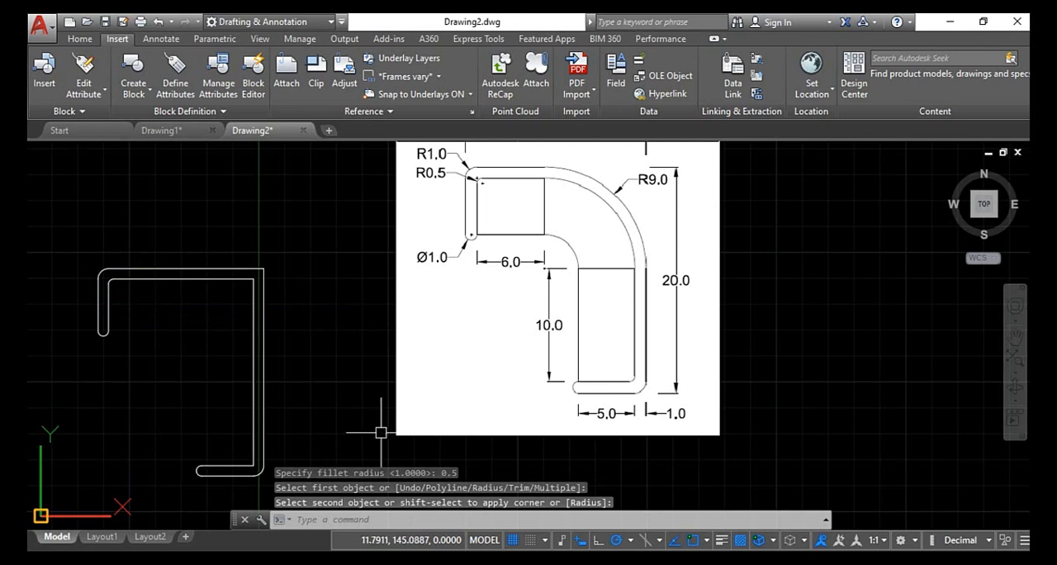
- Fillet the inner outline's lower-right corner with the same 0.5 radius
scroll(258, 468, up, 3)
key(Return)
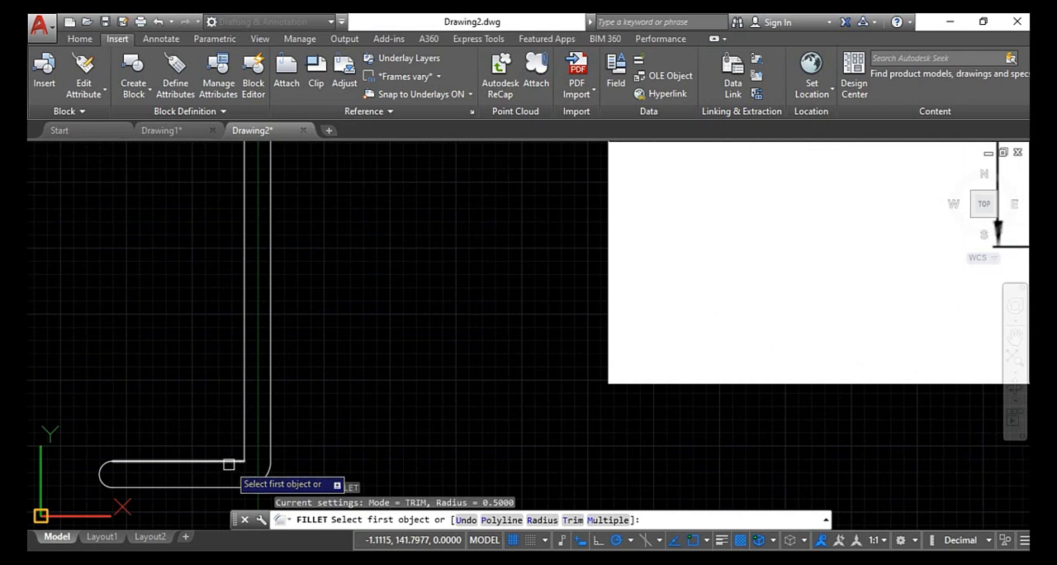
click(229, 461)
click(243, 432)
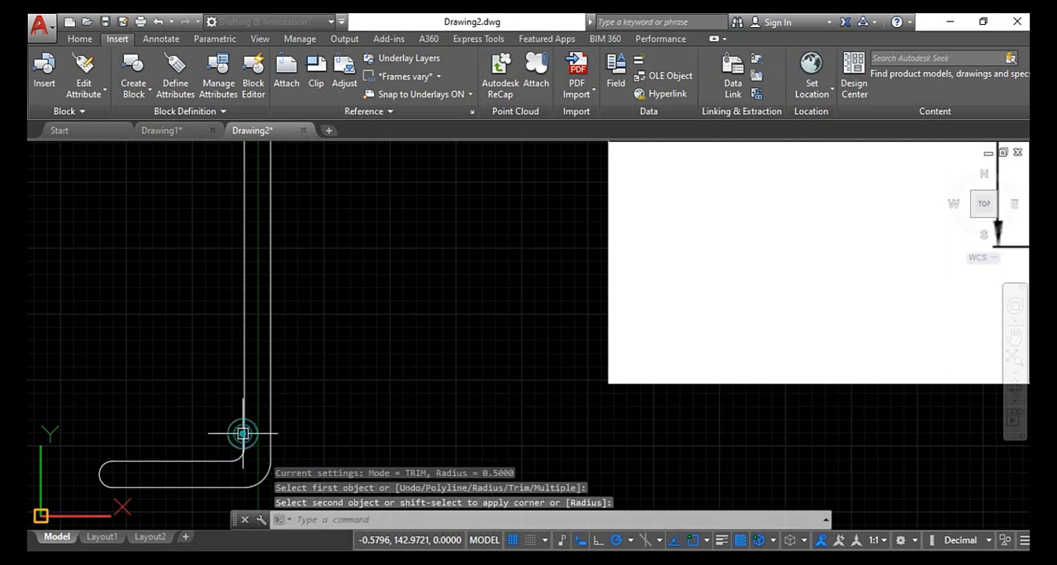
scroll(230, 448, up, 2)
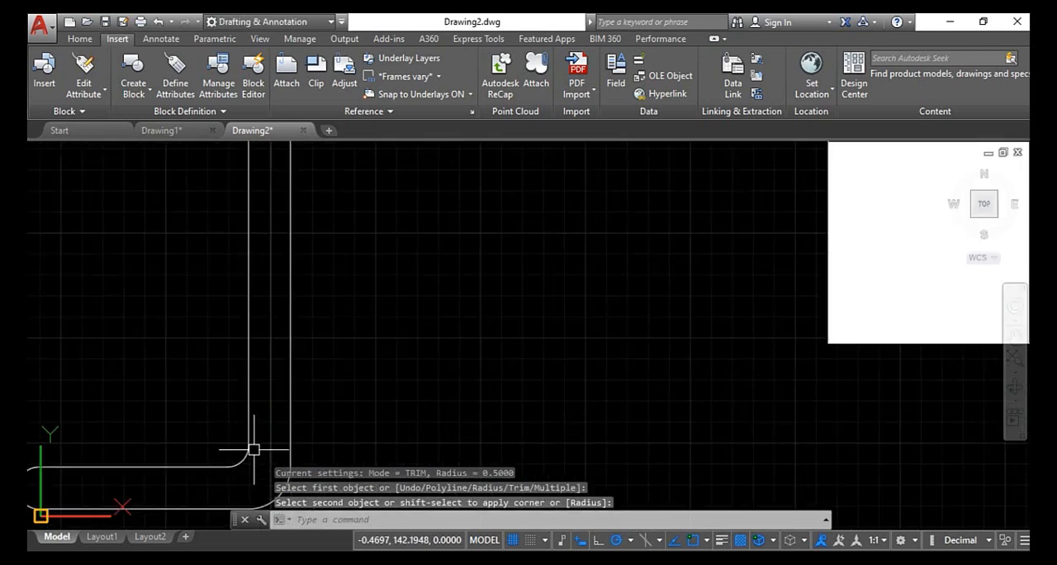
scroll(241, 465, up, 1)
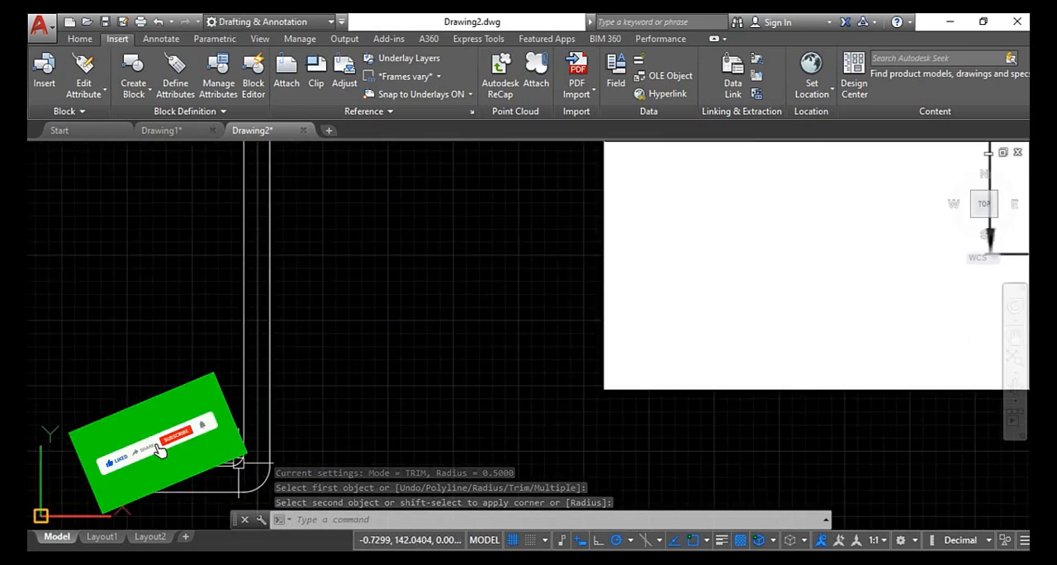
scroll(239, 442, down, 3)
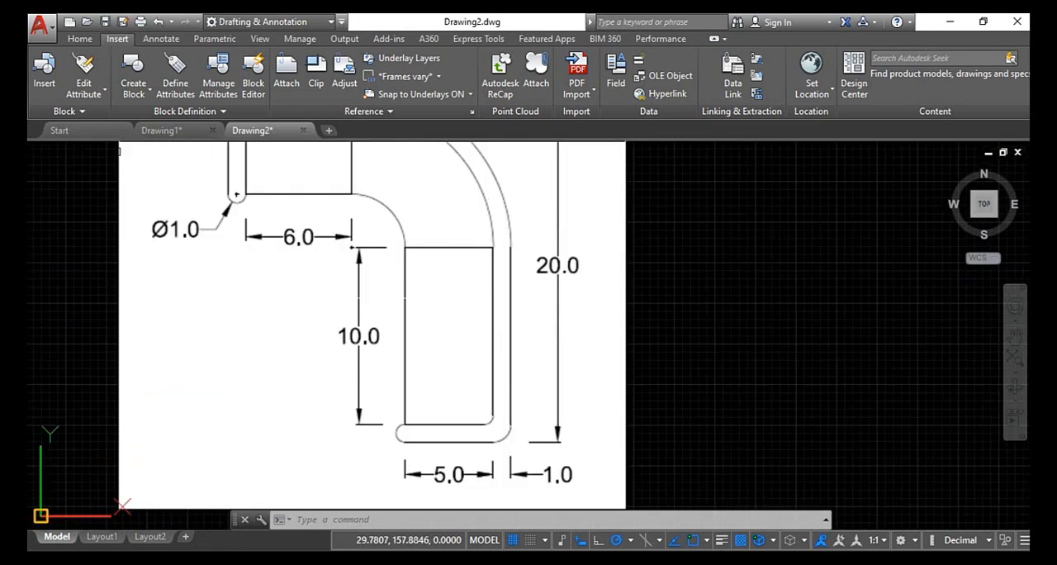
- Examine the inner rectangle beside the 10.0 and 5.0 dimensions in the reference image
click(450, 279)
click(397, 310)
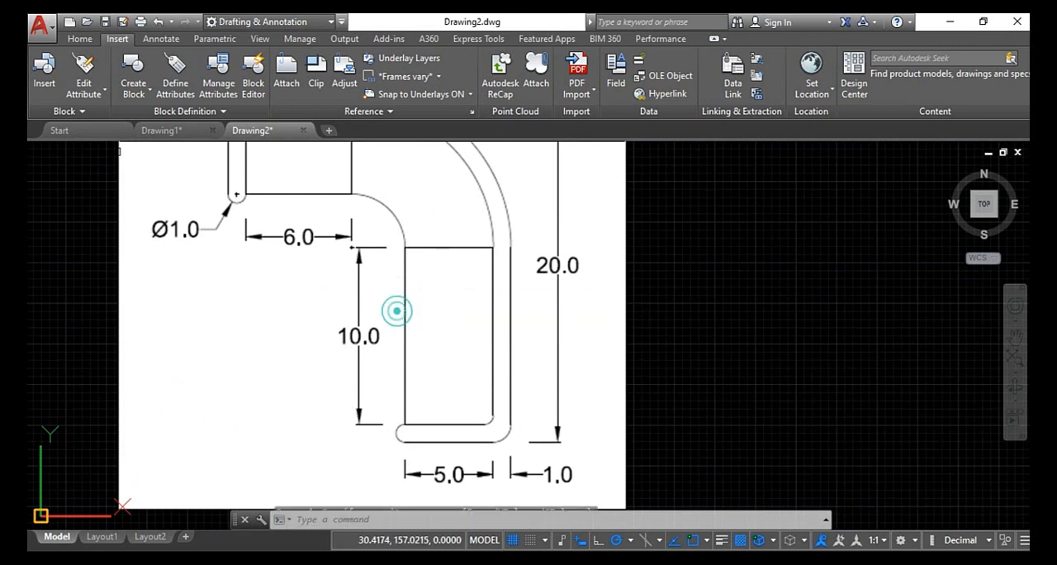
click(444, 220)
click(390, 278)
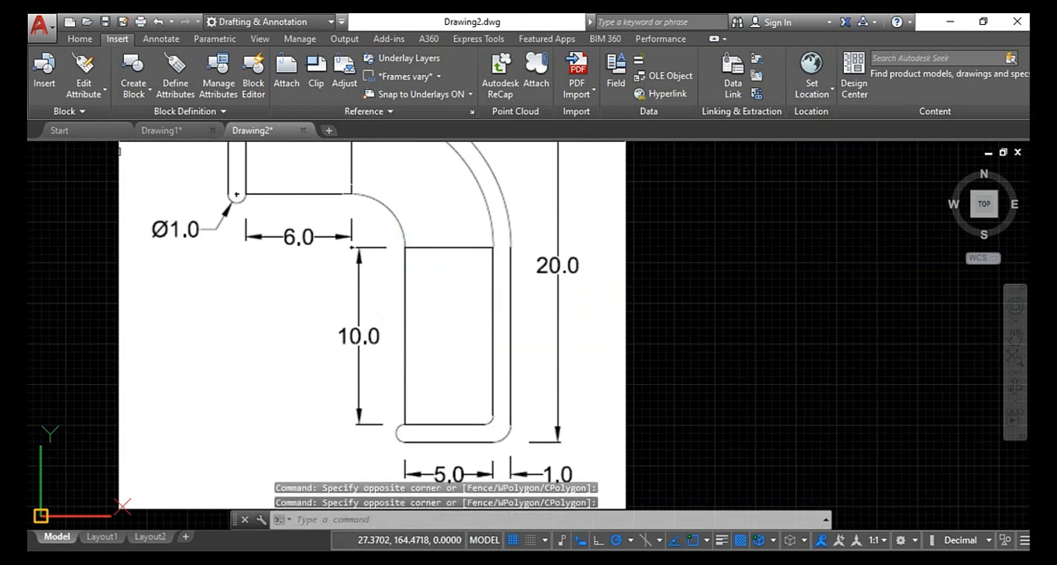
scroll(338, 195, down, 2)
key(Escape)
key(Escape)
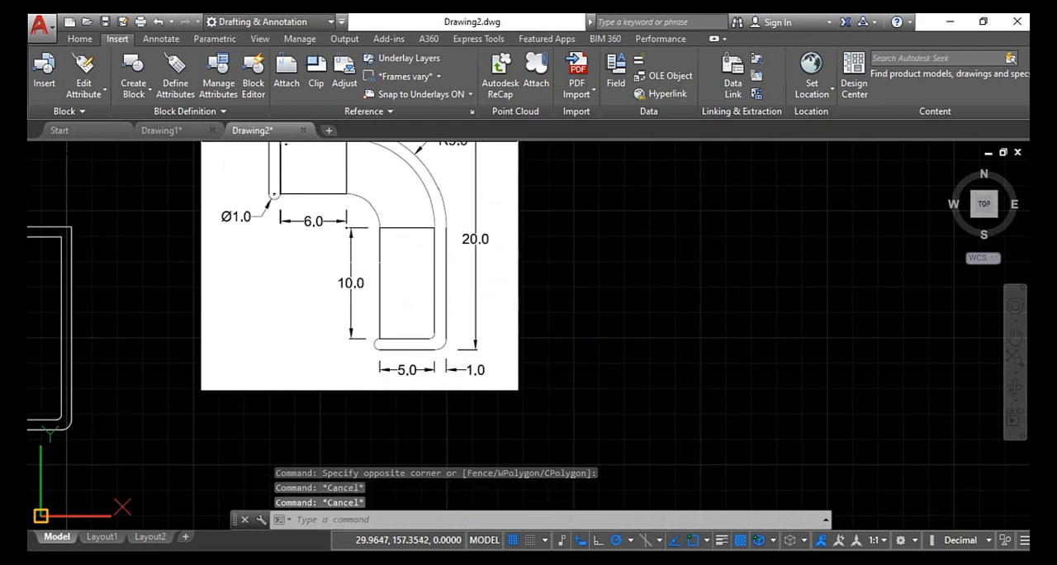
key(Escape)
- Draw a vertical line about 22.9 units long upward from the left end of the bottom leg's inner line, past the top outline
scroll(42, 327, down, 2)
middle_drag(74, 355, 203, 321)
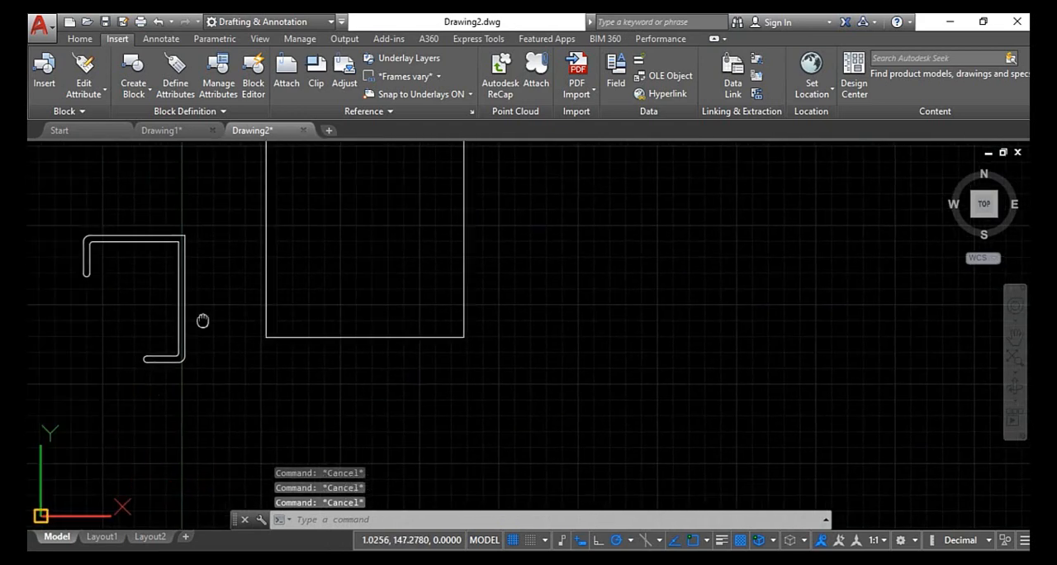
scroll(202, 321, up, 4)
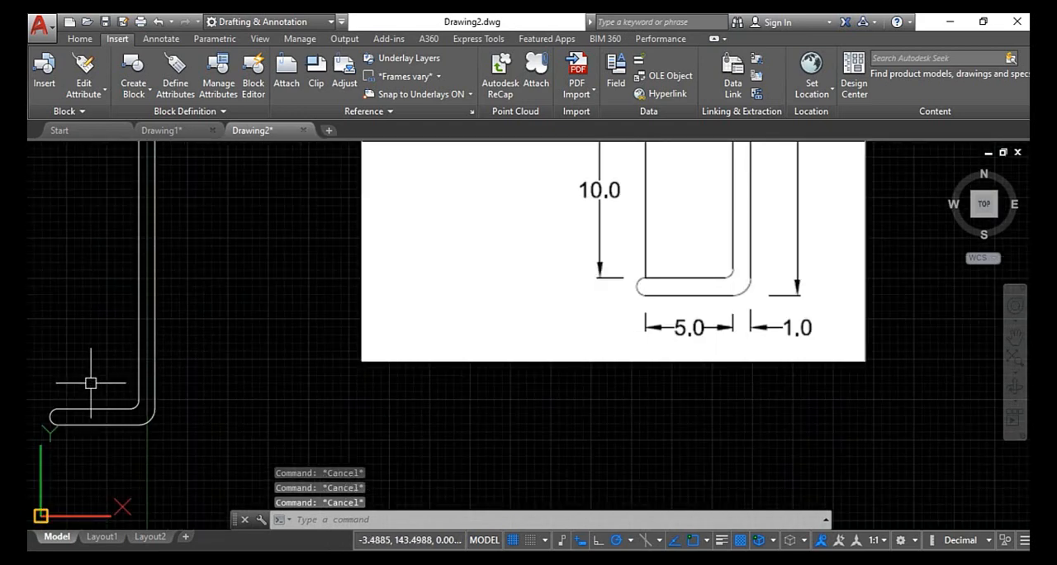
text(l)
key(Return)
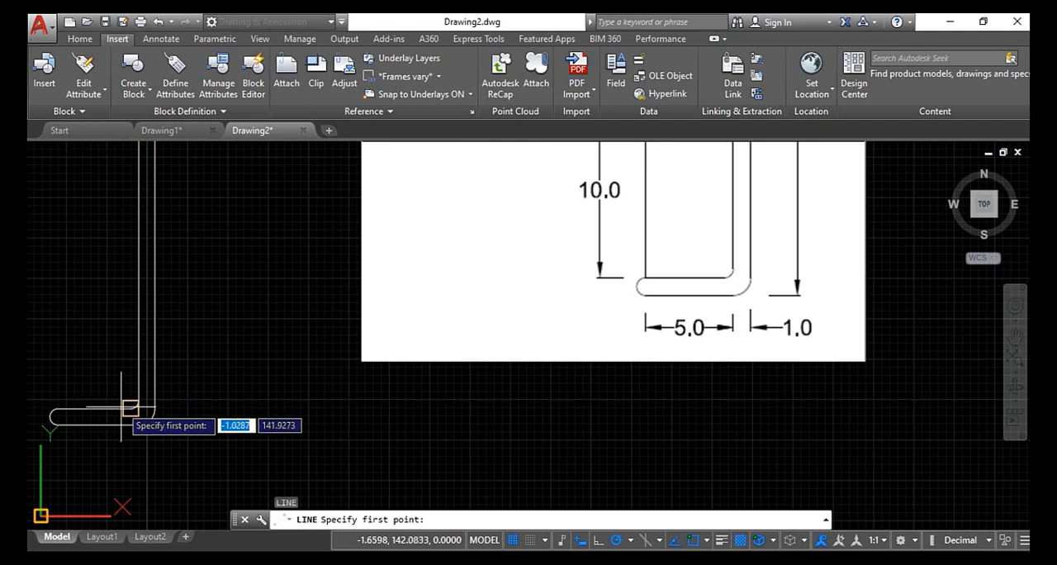
click(62, 409)
scroll(56, 284, down, 2)
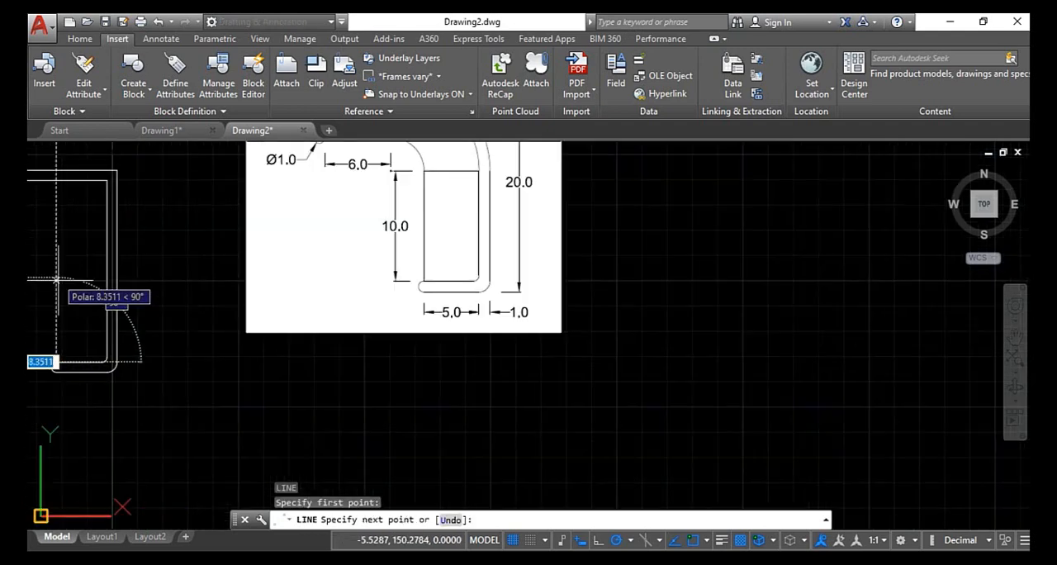
middle_drag(57, 282, 95, 356)
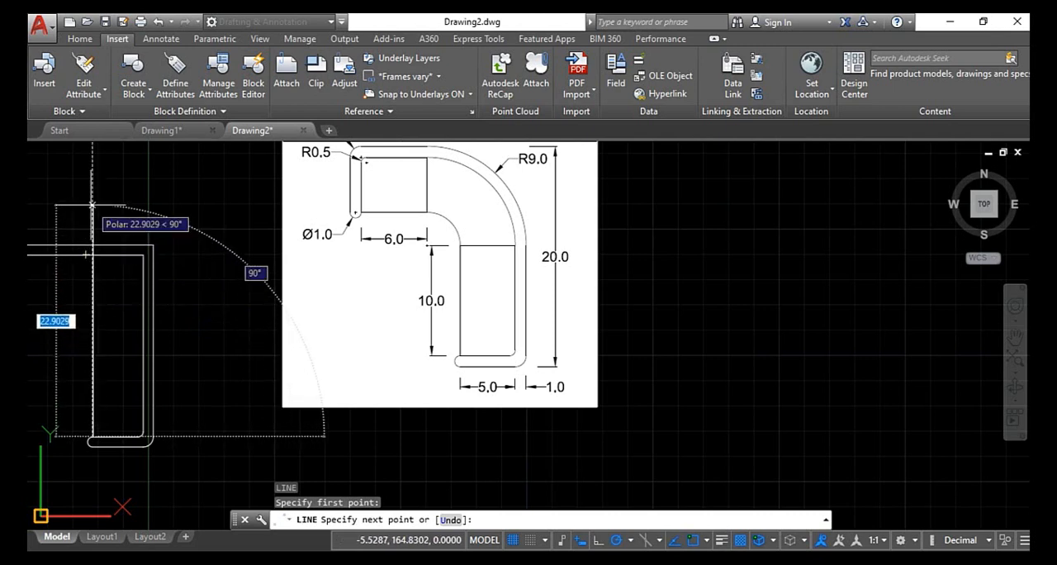
click(92, 205)
key(Escape)
- Draw a horizontal line about 10.5 units long rightward from the lower end of the left leg's inner line, crossing the vertical line
middle_drag(160, 272, 215, 261)
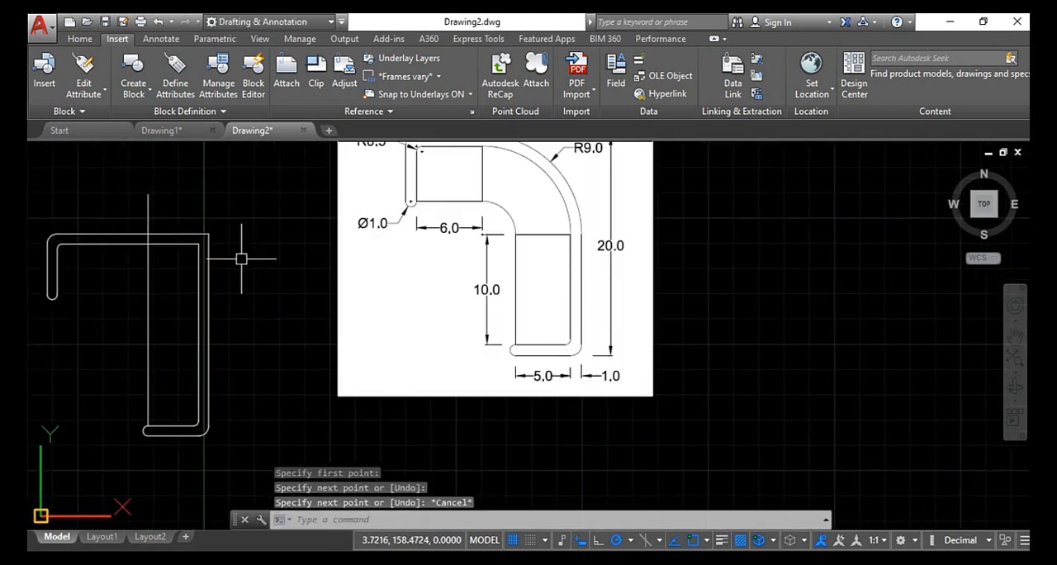
key(Return)
scroll(42, 290, up, 4)
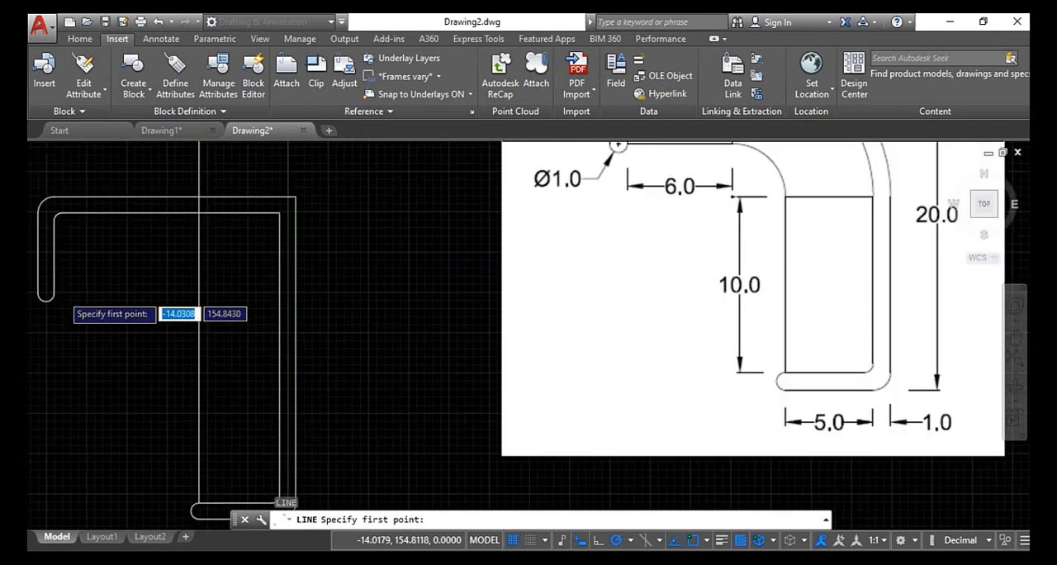
click(43, 291)
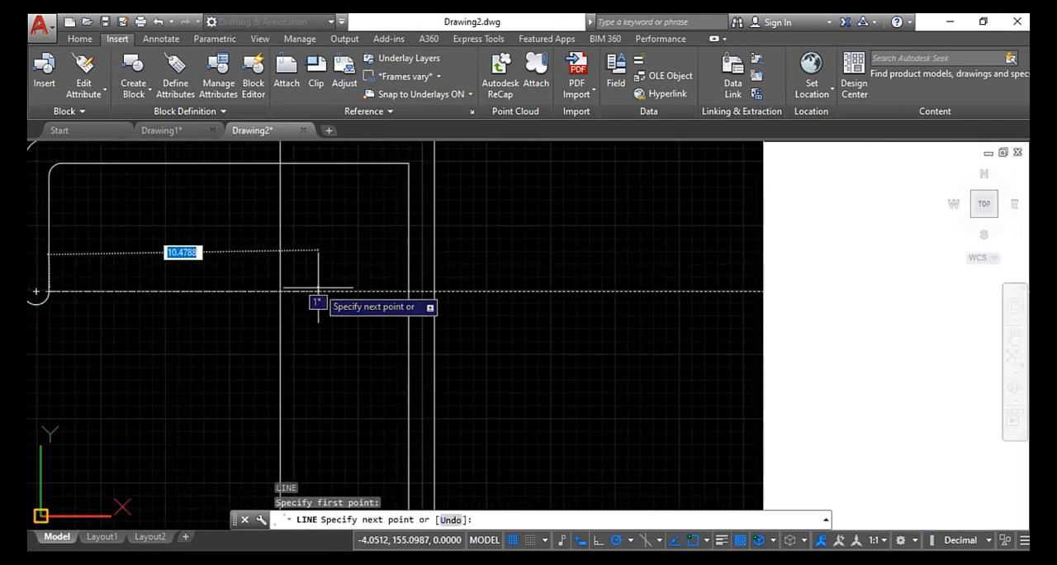
key(Escape)
scroll(312, 290, down, 4)
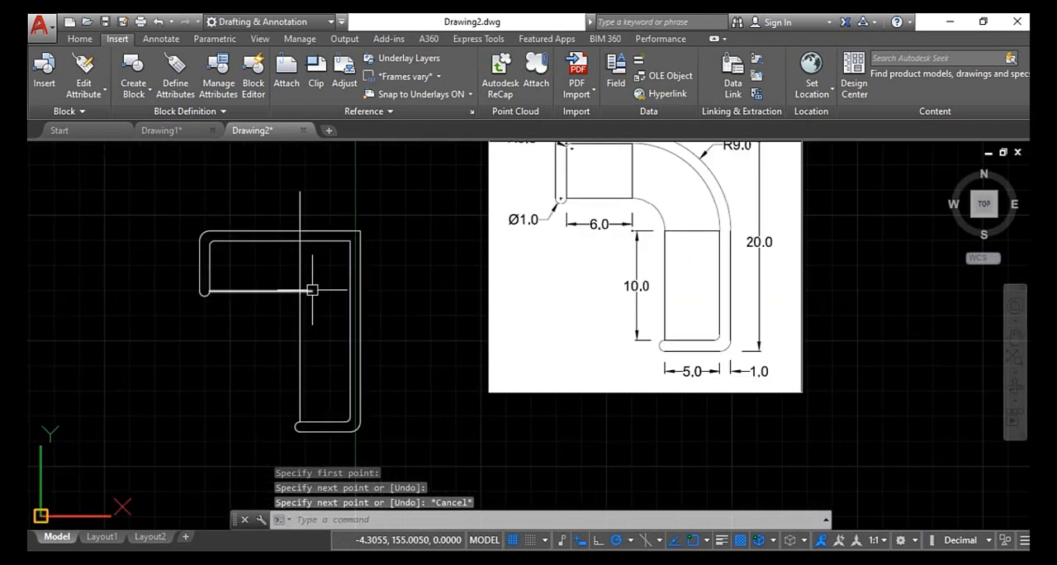
key(Escape)
key(Escape)
key(Escape)
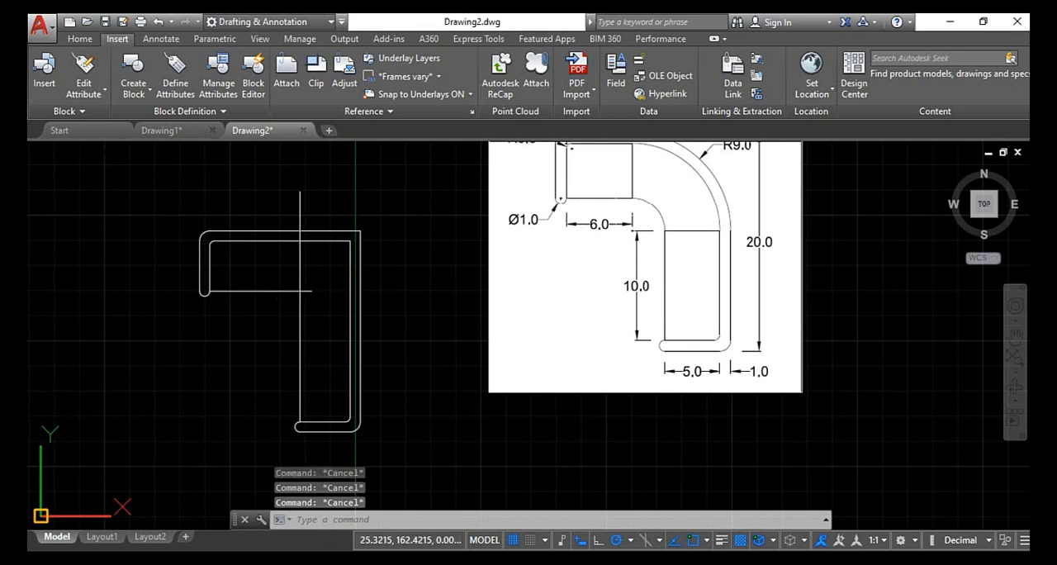
- Examine the 6.0 and 10.0 sections in the reference image and compare them with the drawn profile's bottom leg
scroll(687, 225, up, 2)
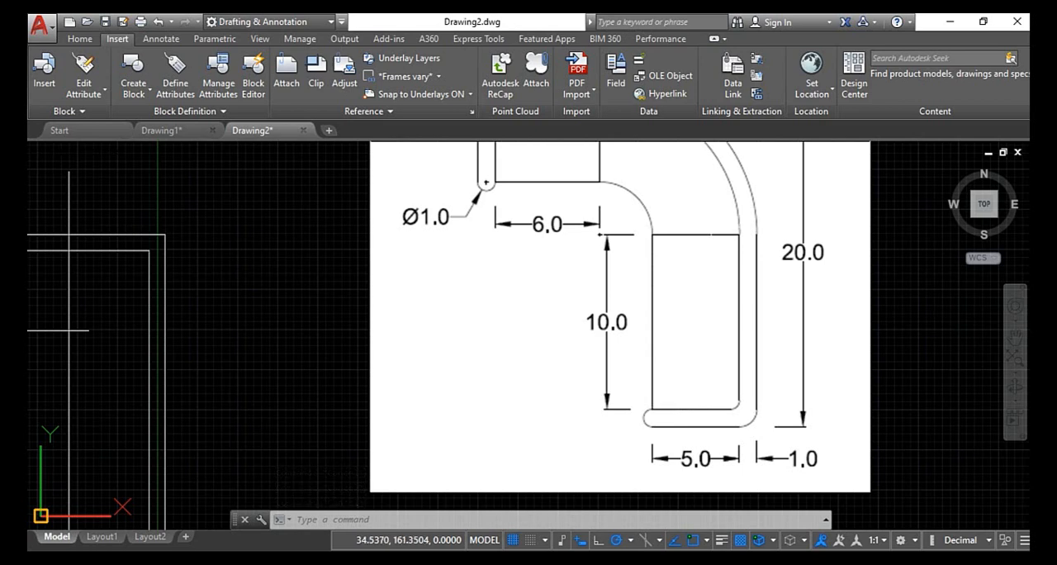
scroll(181, 393, down, 2)
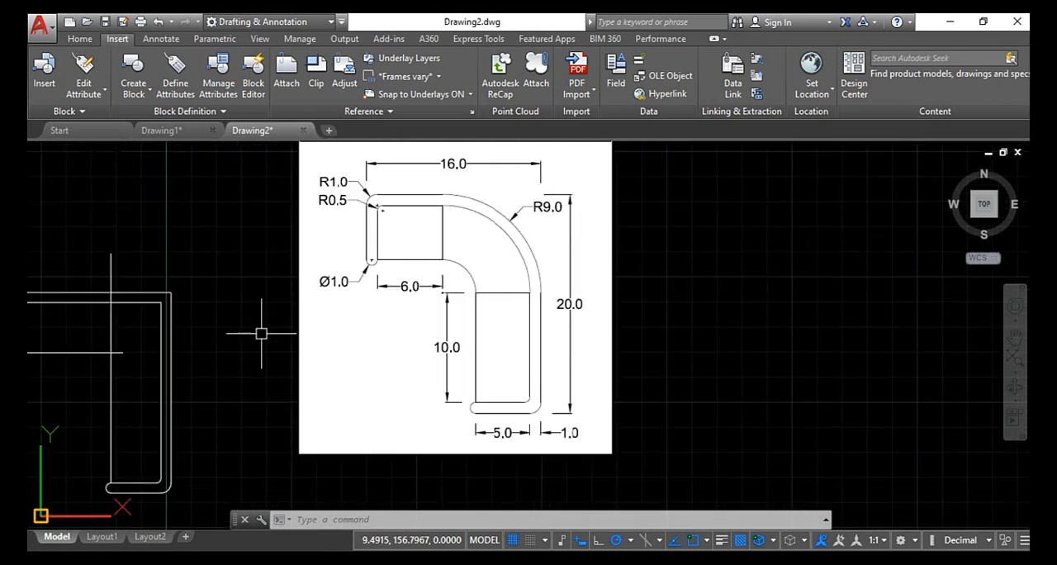
key(Escape)
key(Escape)
key(Escape)
scroll(128, 490, up, 2)
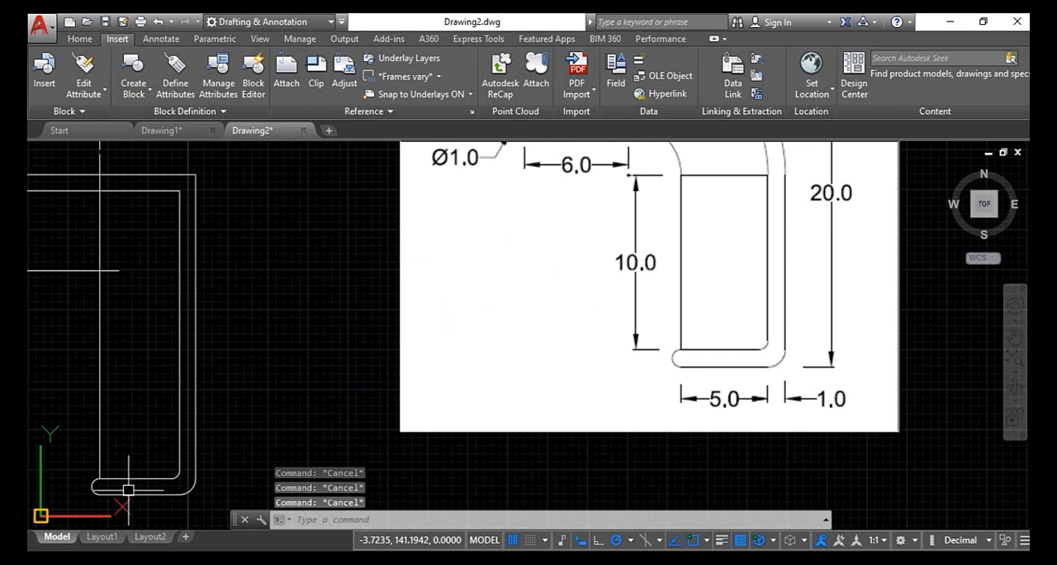
scroll(132, 488, up, 2)
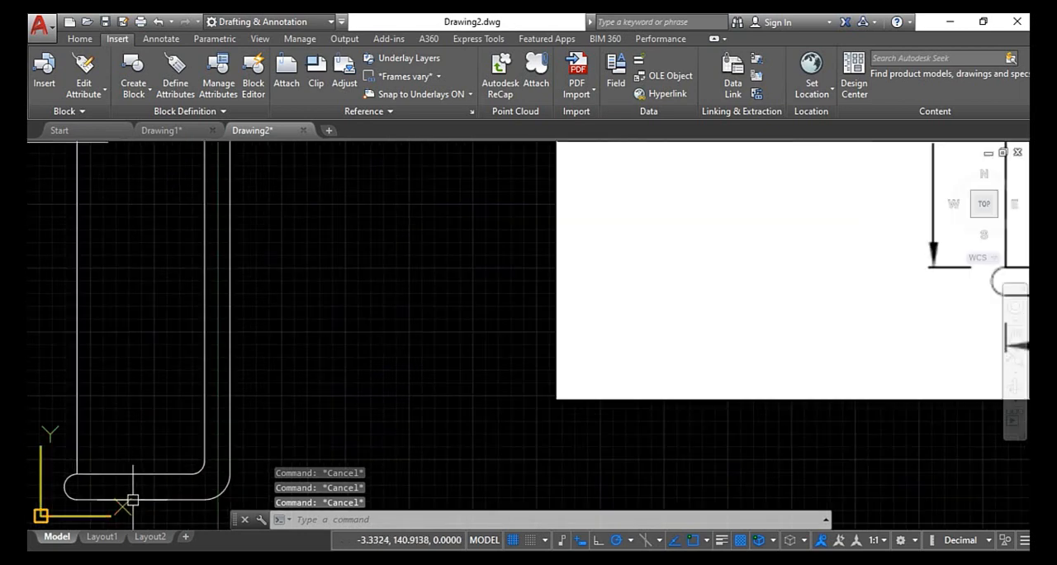
scroll(133, 464, down, 3)
scroll(132, 384, up, 3)
scroll(136, 414, down, 3)
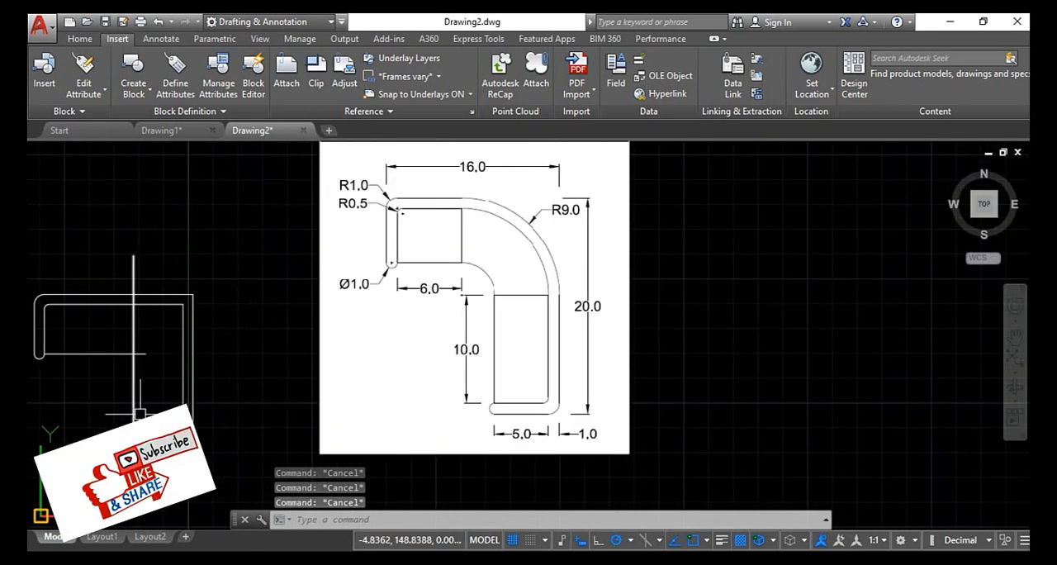
text(l)
key(Return)
key(Escape)
key(Escape)
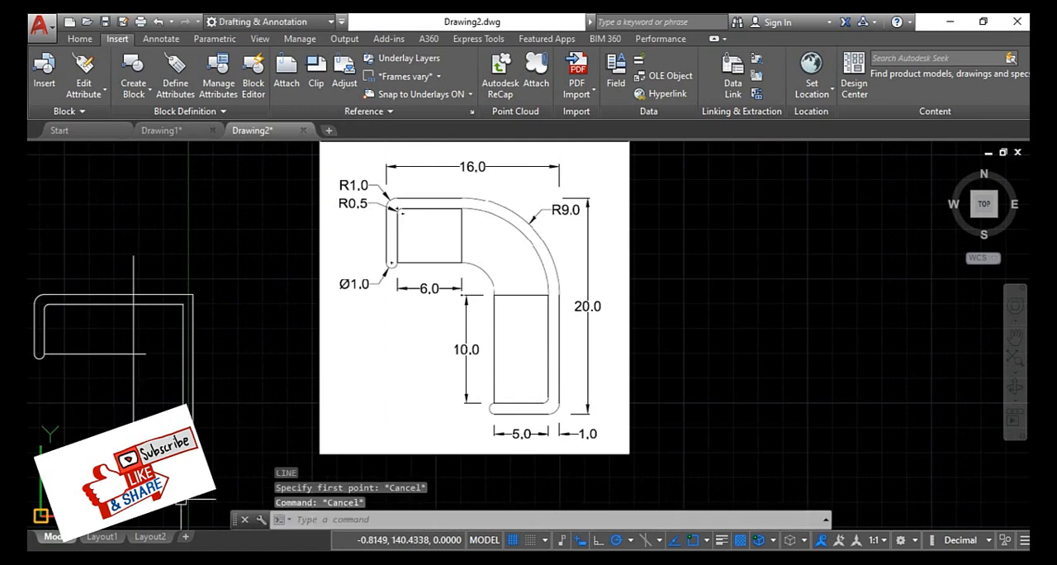
key(Escape)
- Offset the bottom leg's inner horizontal line upward by 10 units
scroll(170, 483, up, 2)
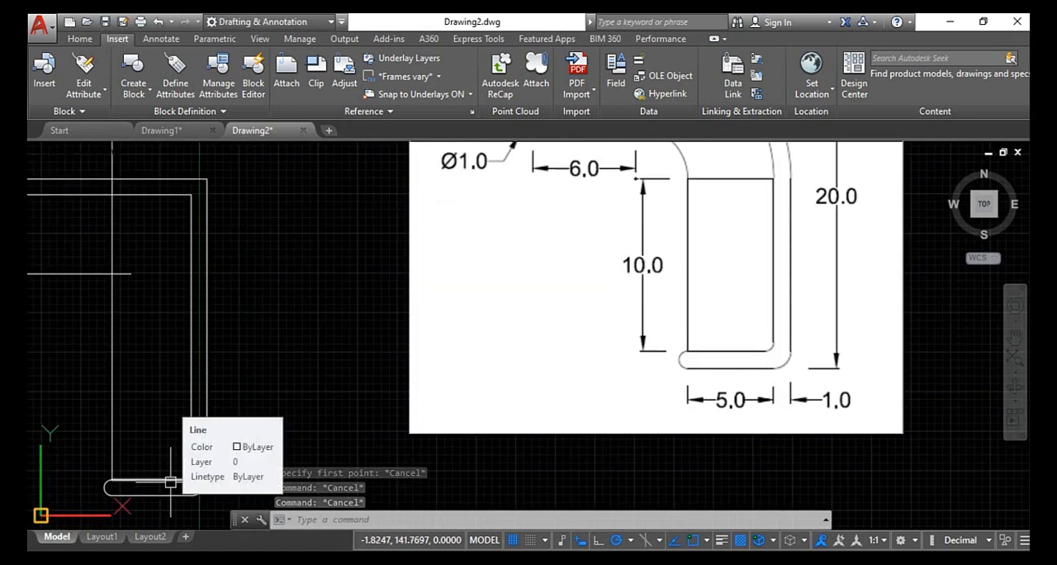
key(Escape)
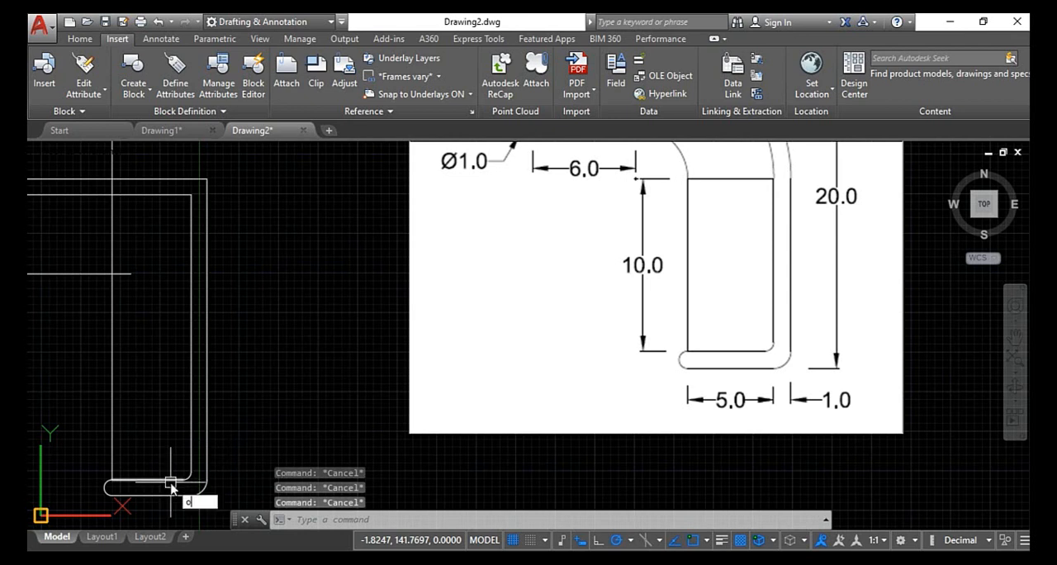
text(o)
click(242, 406)
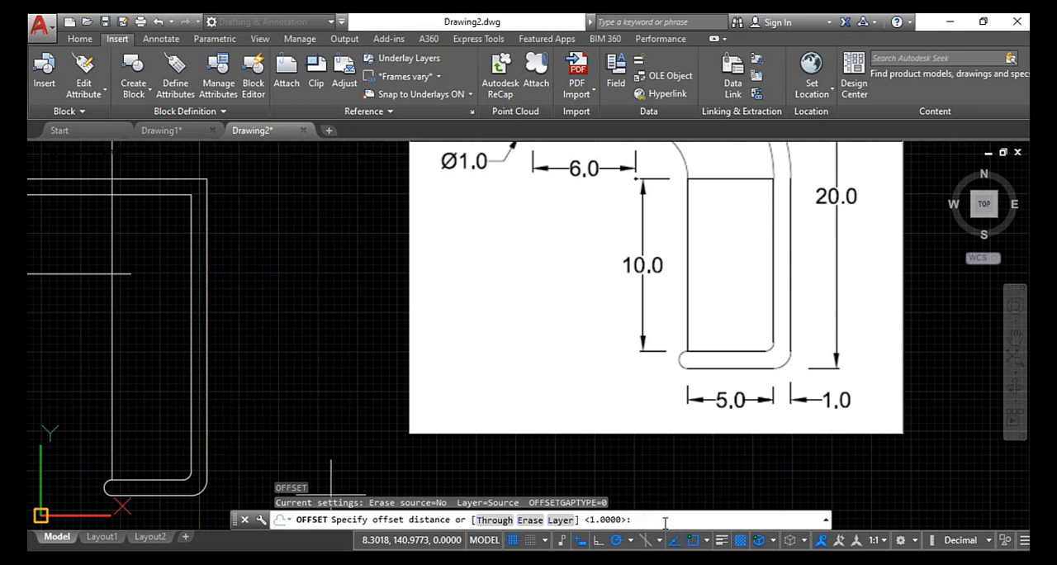
text(10)
key(Return)
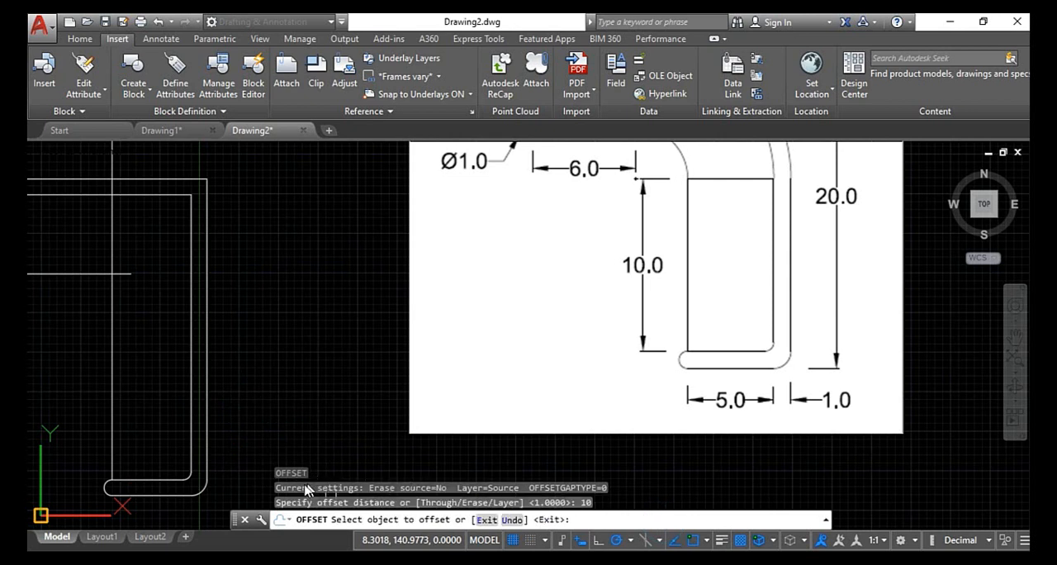
click(168, 485)
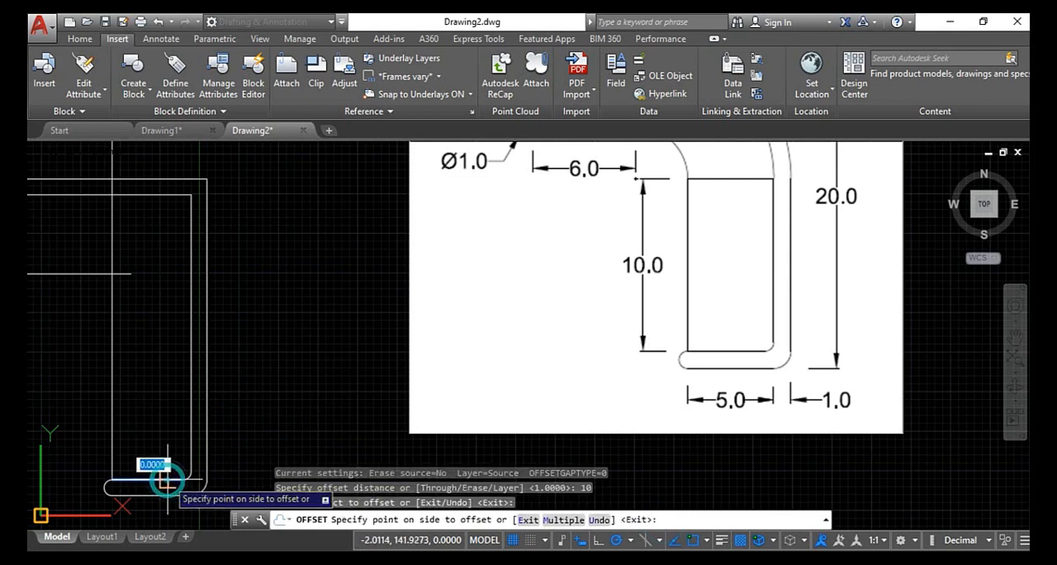
click(152, 349)
scroll(150, 338, down, 2)
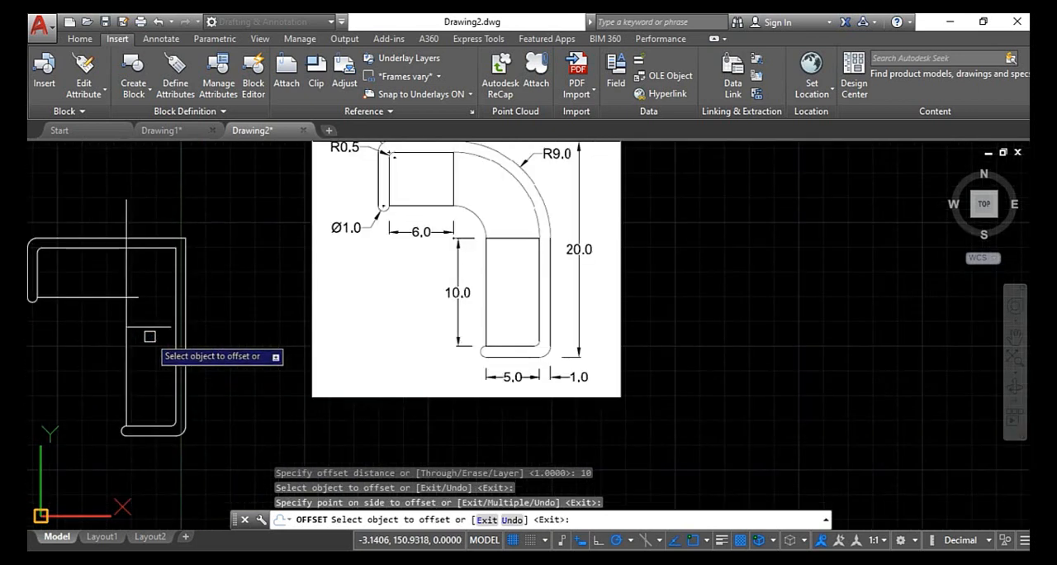
- Offset the left leg's inner vertical line 6 units to the right, toward the inside of the profile
click(40, 282)
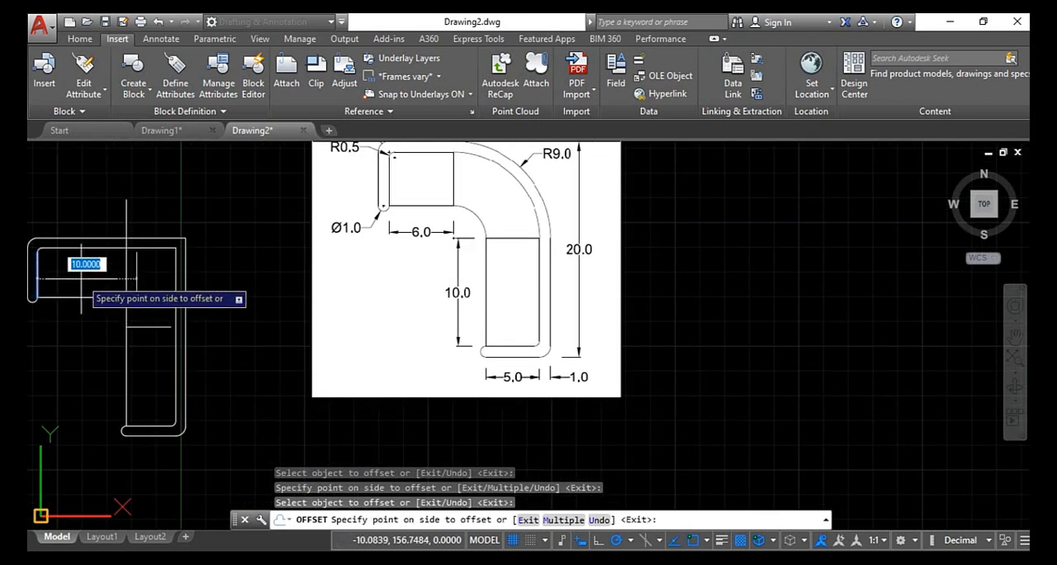
text(6)
key(Return)
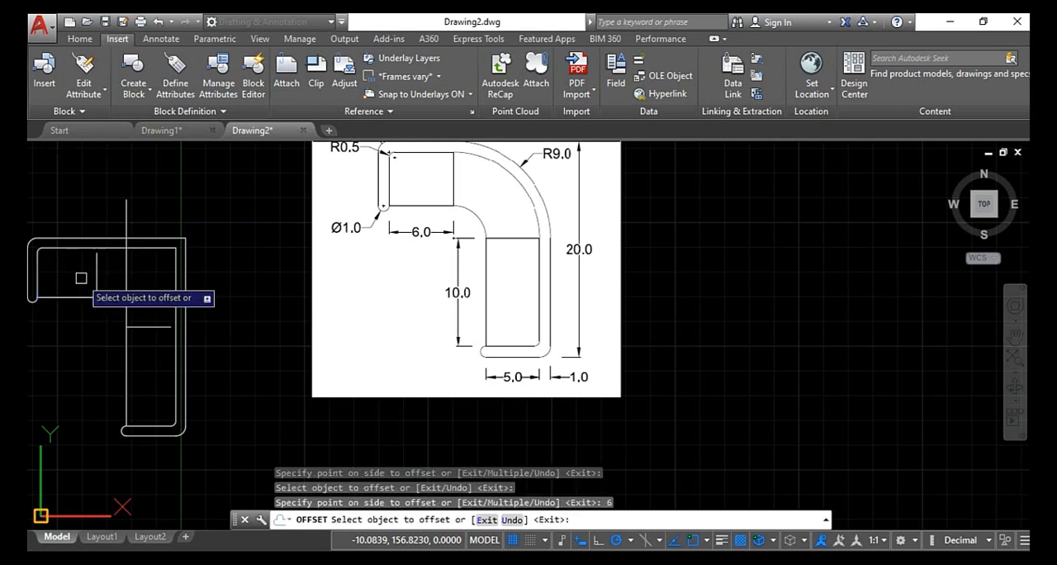
key(Escape)
- Extend both offset divider lines to the inner outline using the Trim command with all objects as edges
scroll(100, 286, up, 4)
key(Escape)
key(Escape)
text(tr)
key(Return)
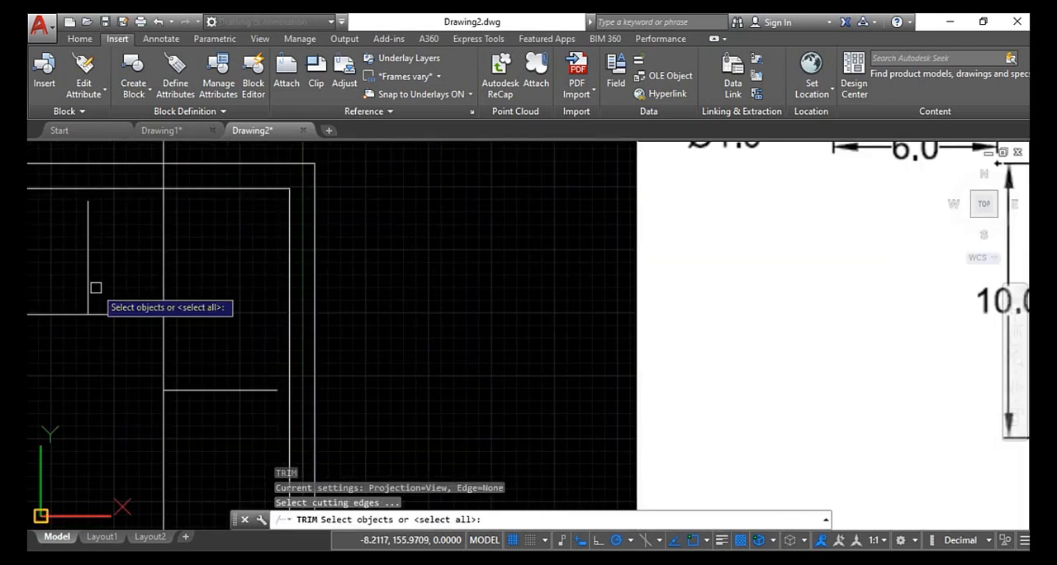
key(Return)
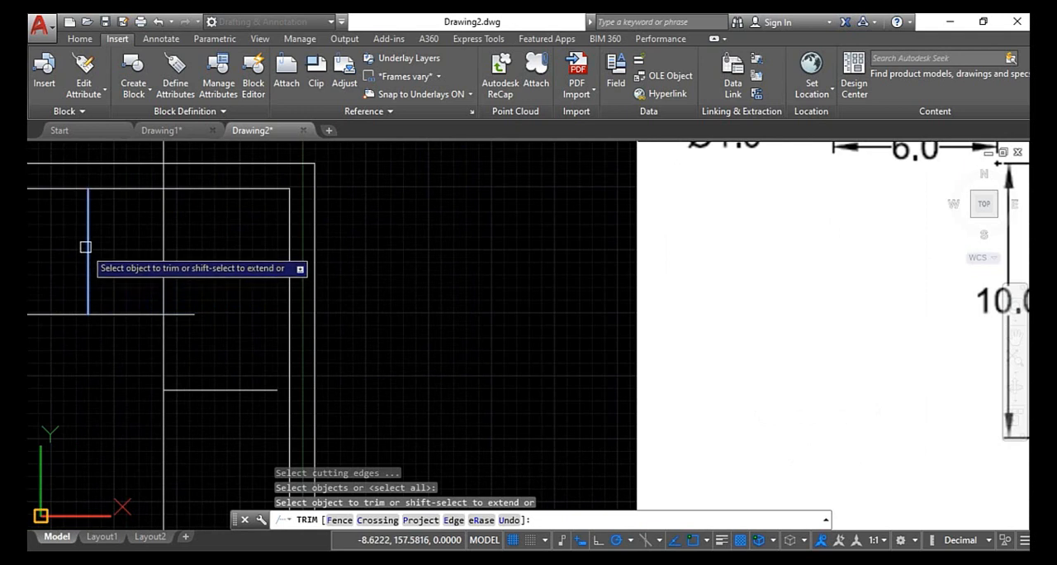
shift+click(86, 246)
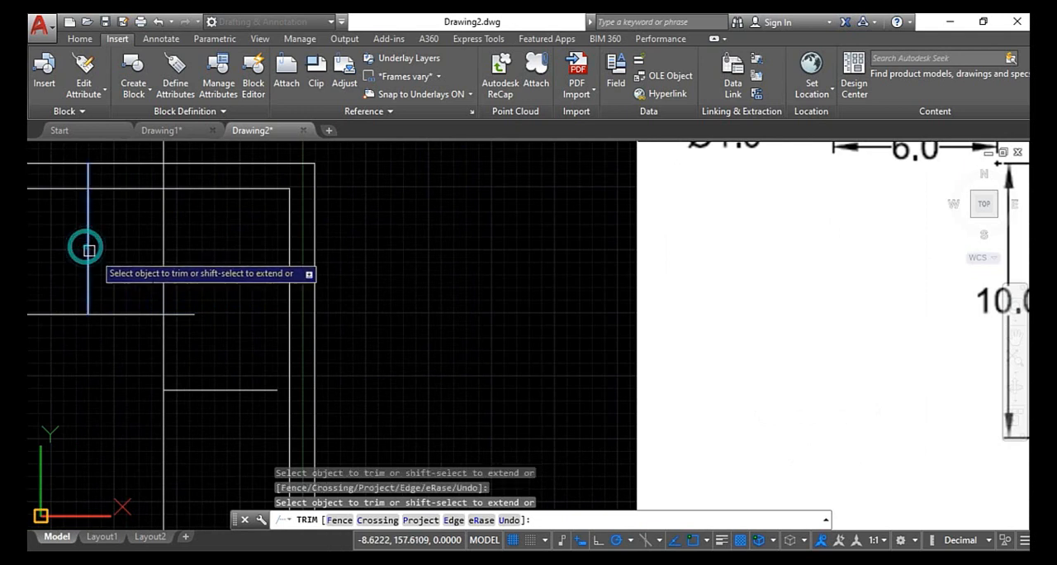
shift+click(248, 388)
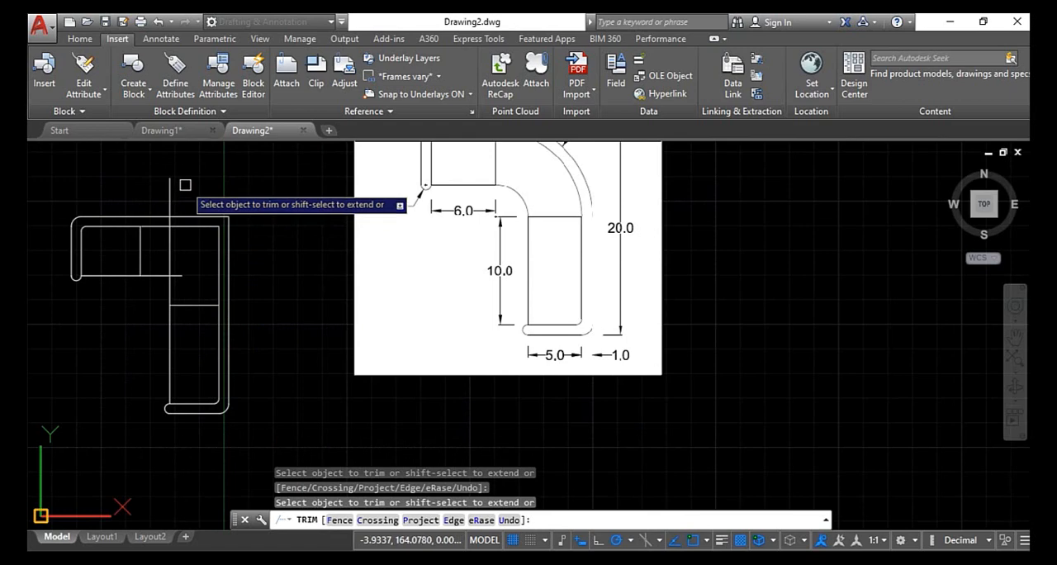
- Trim the vertical line above its crossing with the horizontal line and the horizontal line's overhang beyond it, leaving a square inner corner
click(176, 186)
click(165, 192)
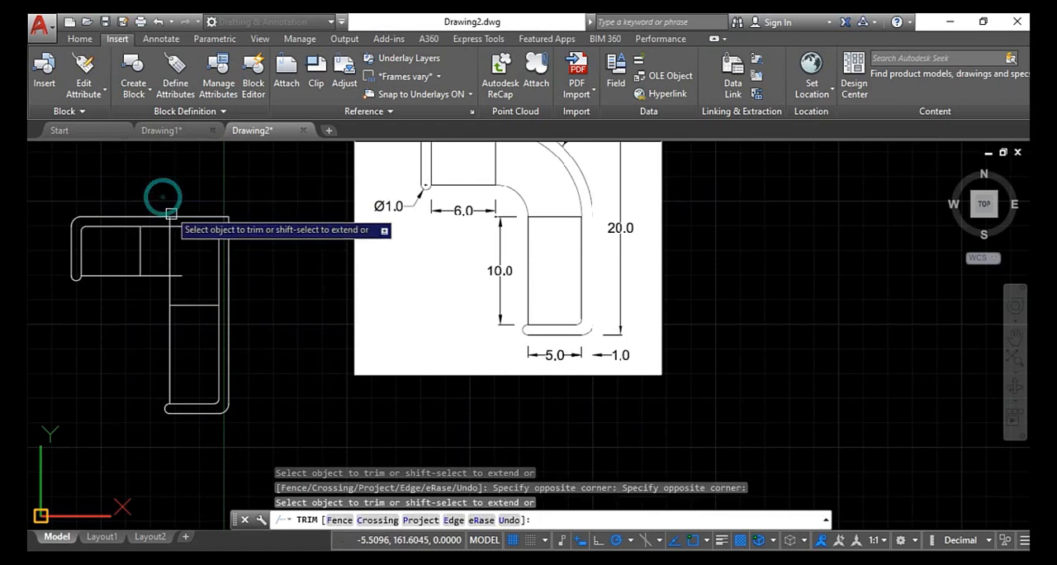
scroll(160, 194, up, 4)
click(158, 266)
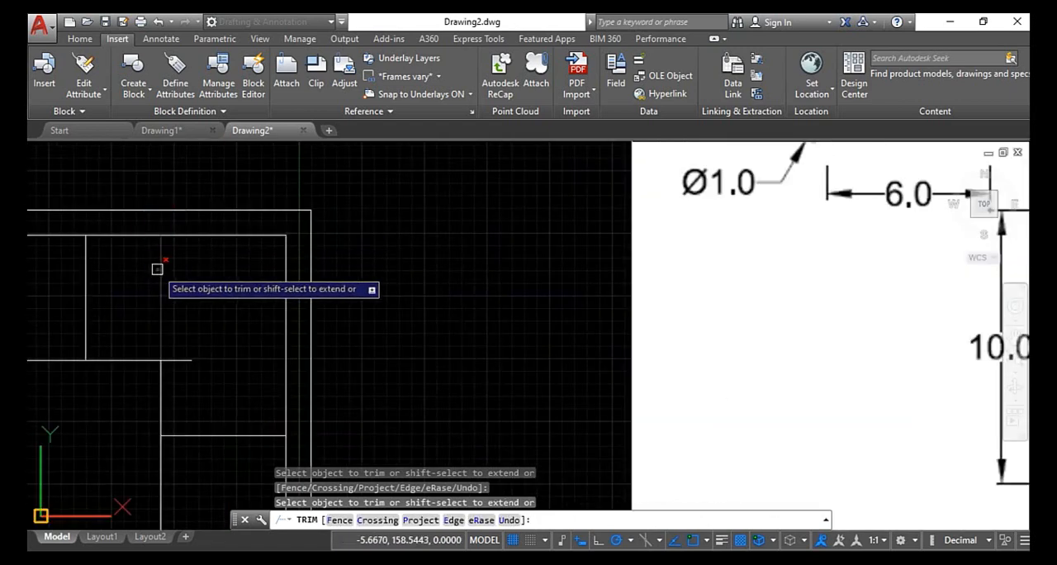
click(179, 358)
scroll(160, 343, down, 4)
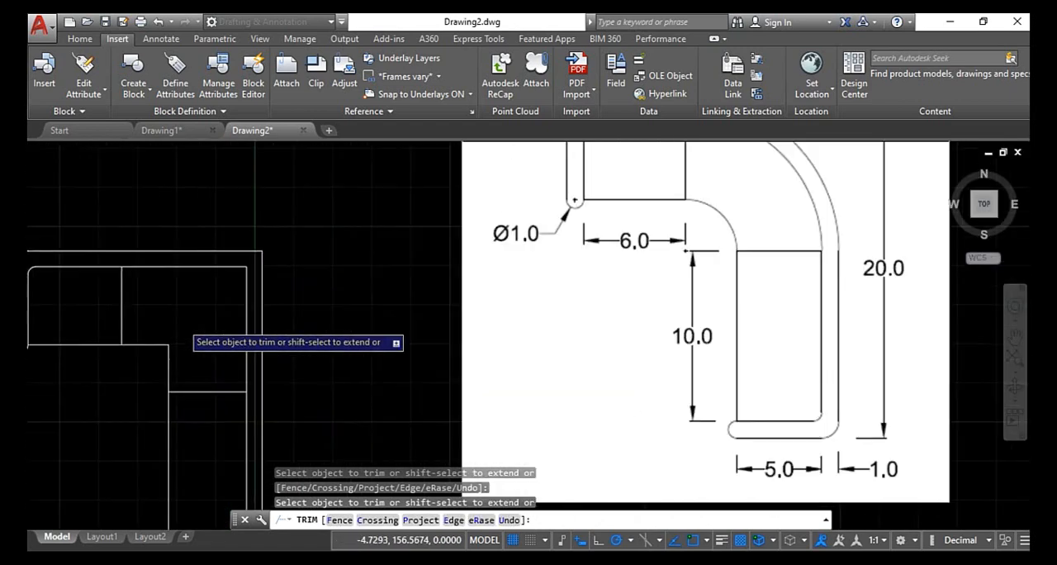
key(Escape)
- Examine the inner bend's arc between the 6.0 and 10.0 sections in the reference image
scroll(151, 349, up, 2)
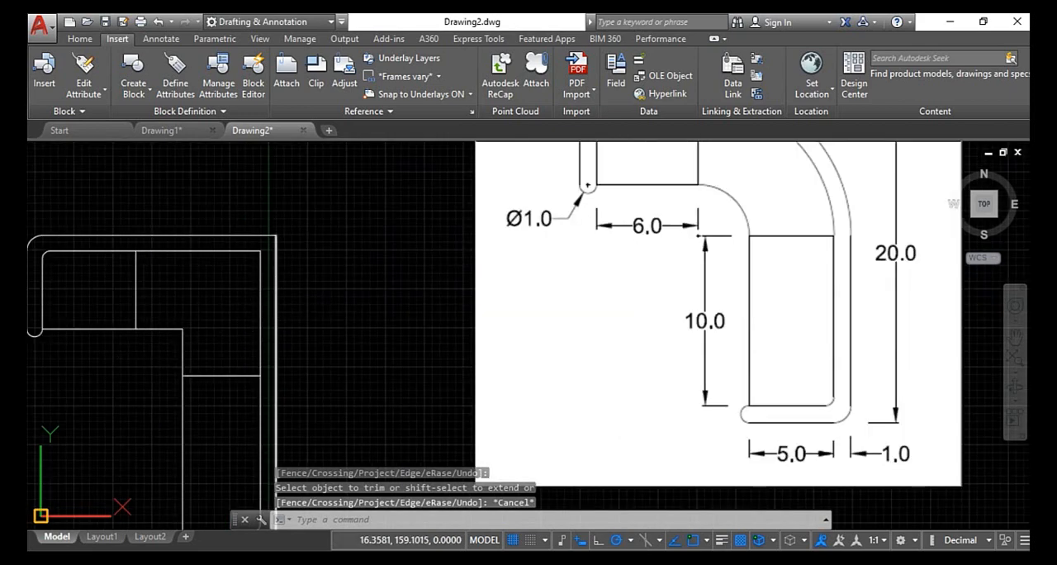
scroll(619, 256, down, 2)
scroll(702, 207, up, 4)
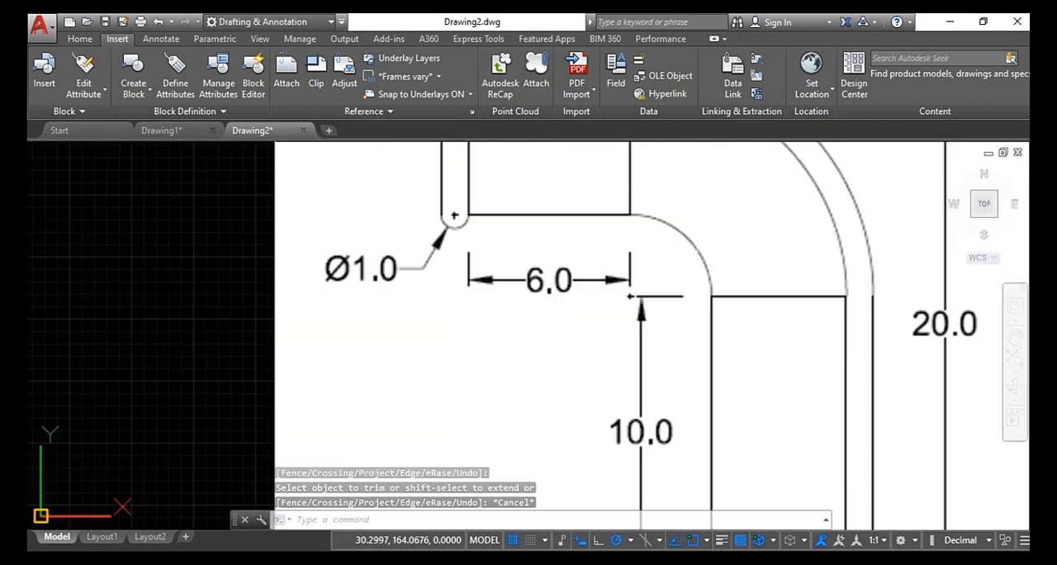
scroll(697, 221, down, 2)
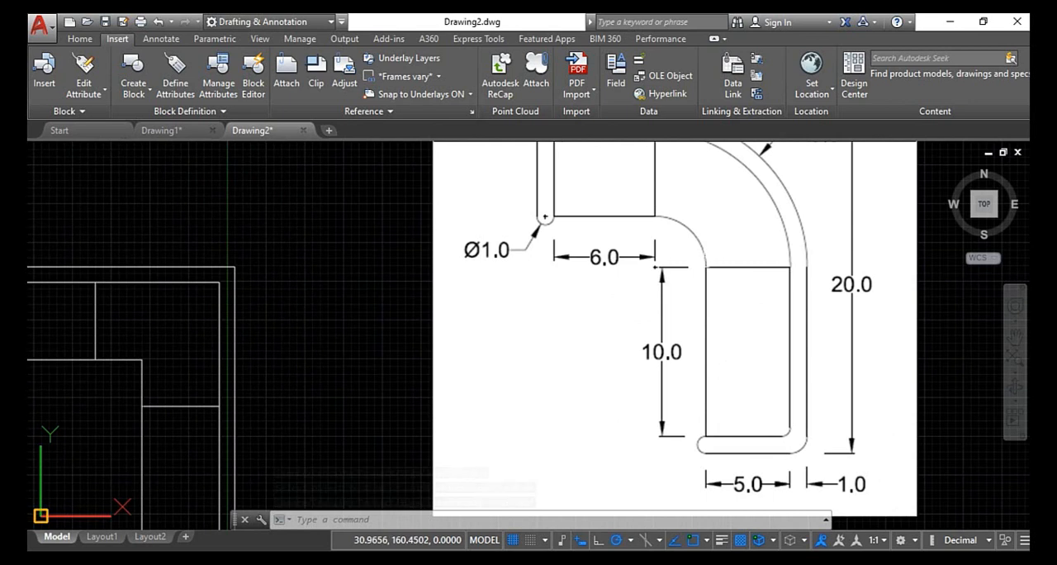
key(Escape)
key(Escape)
key(Escape)
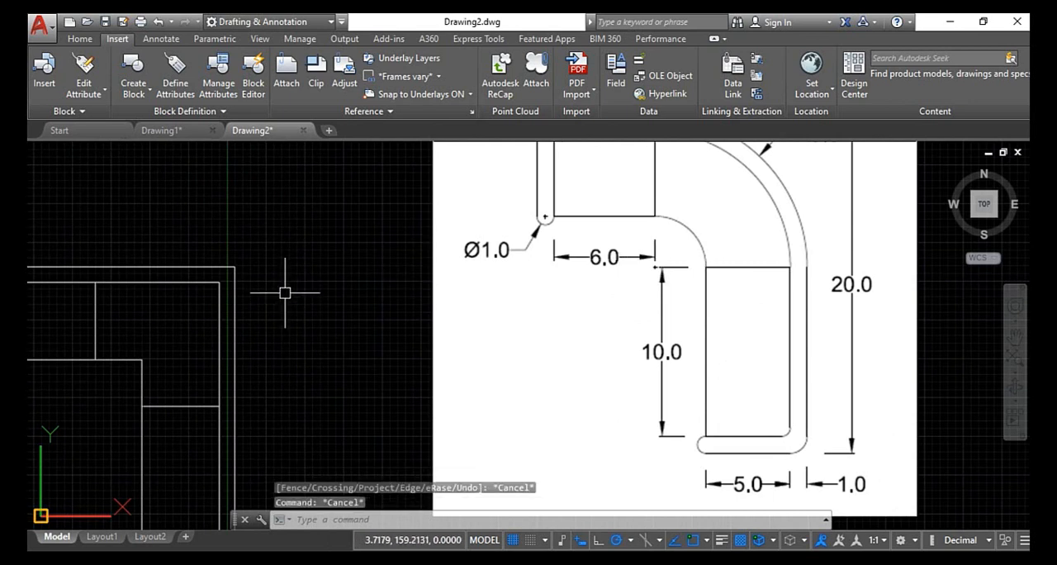
text(f)
key(Return)
scroll(326, 264, down, 2)
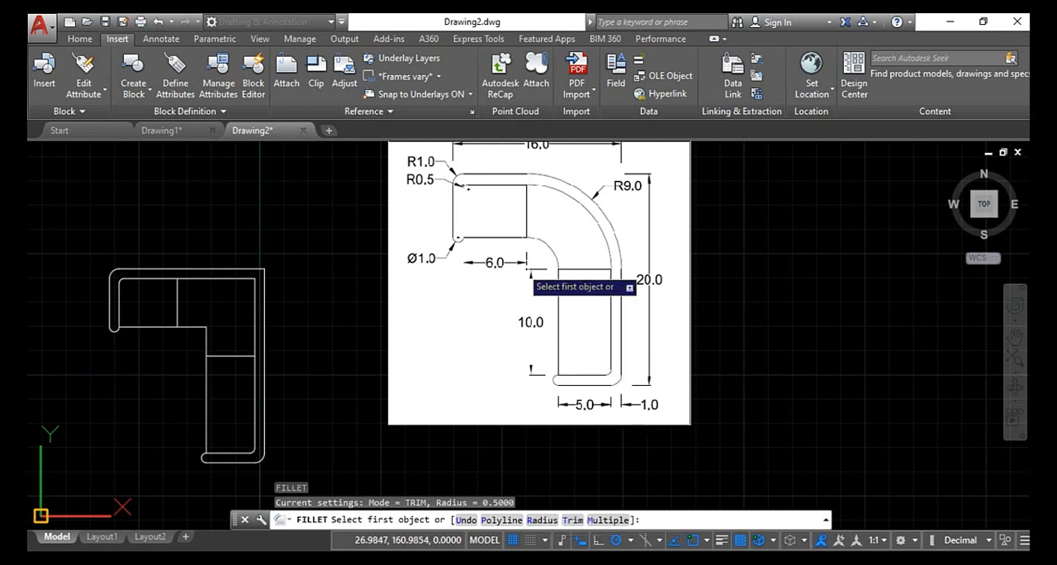
scroll(527, 266, up, 2)
key(Escape)
scroll(526, 221, down, 2)
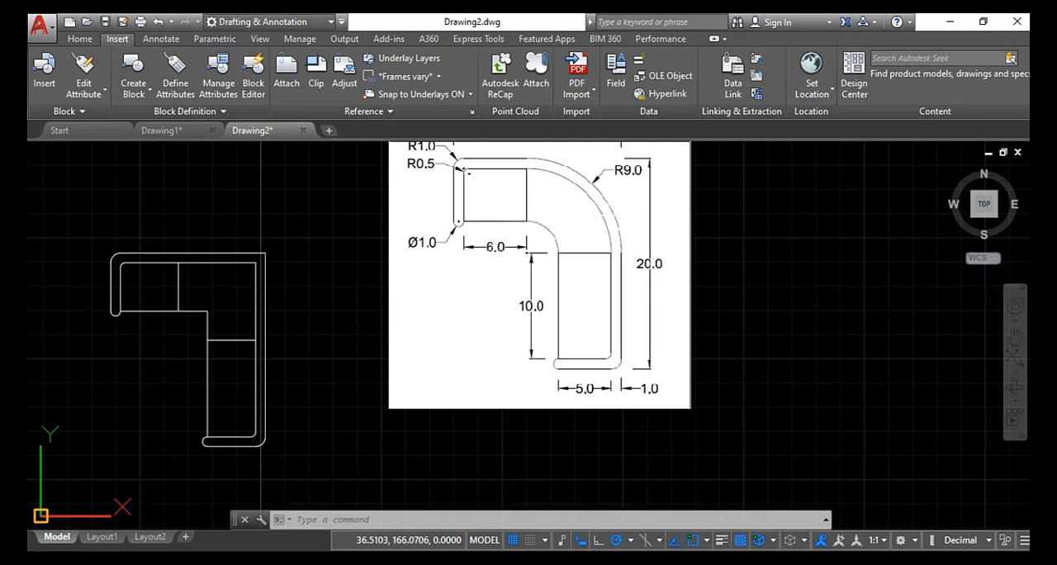
drag(636, 173, 656, 177)
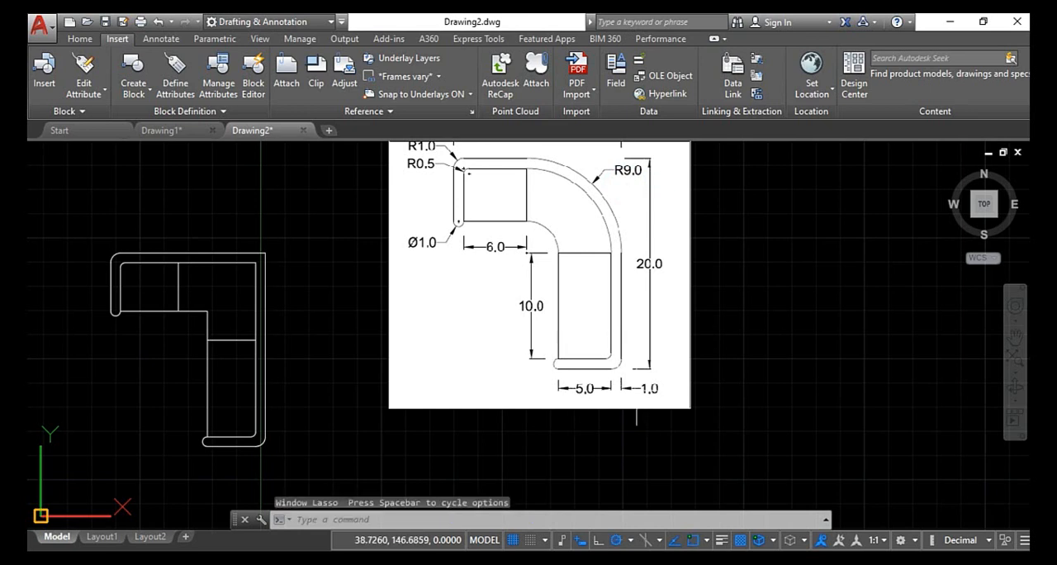
scroll(213, 322, up, 2)
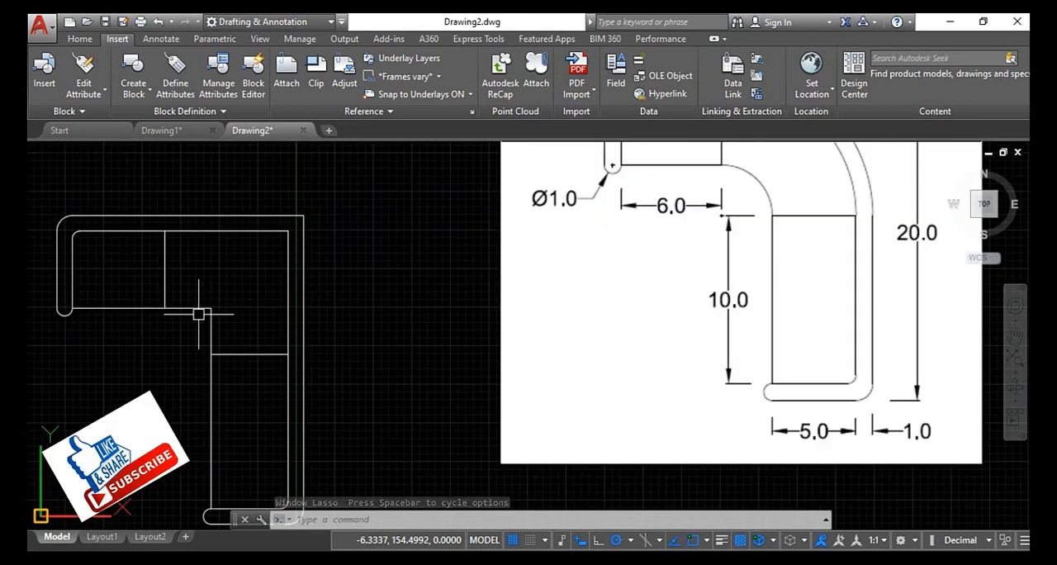
key(Escape)
key(Escape)
key(Escape)
- Fillet the square corner of the inner bend, between the 6-unit and 10-unit sections, with a radius of 3
text(f)
key(Return)
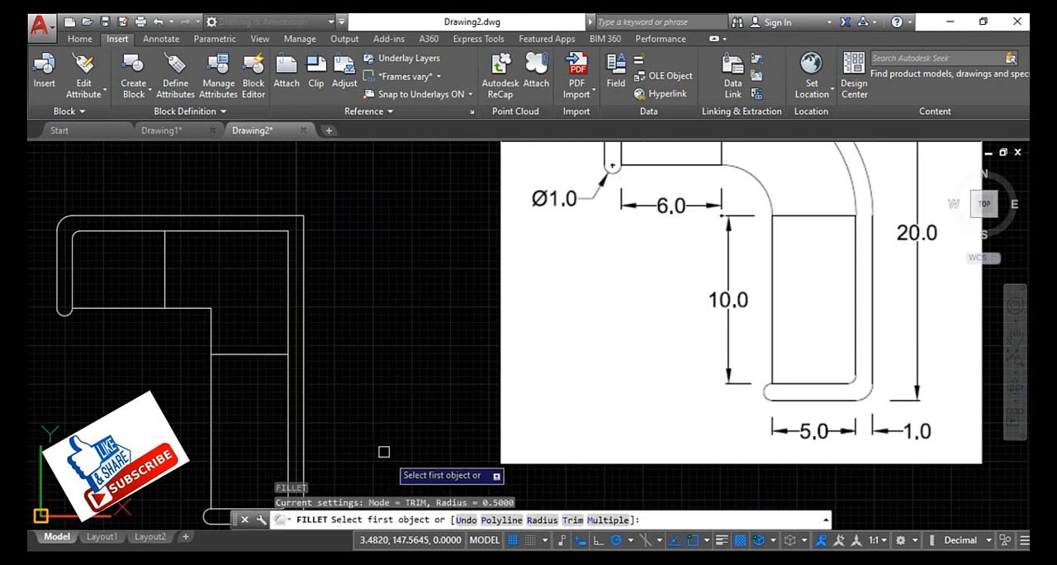
click(541, 520)
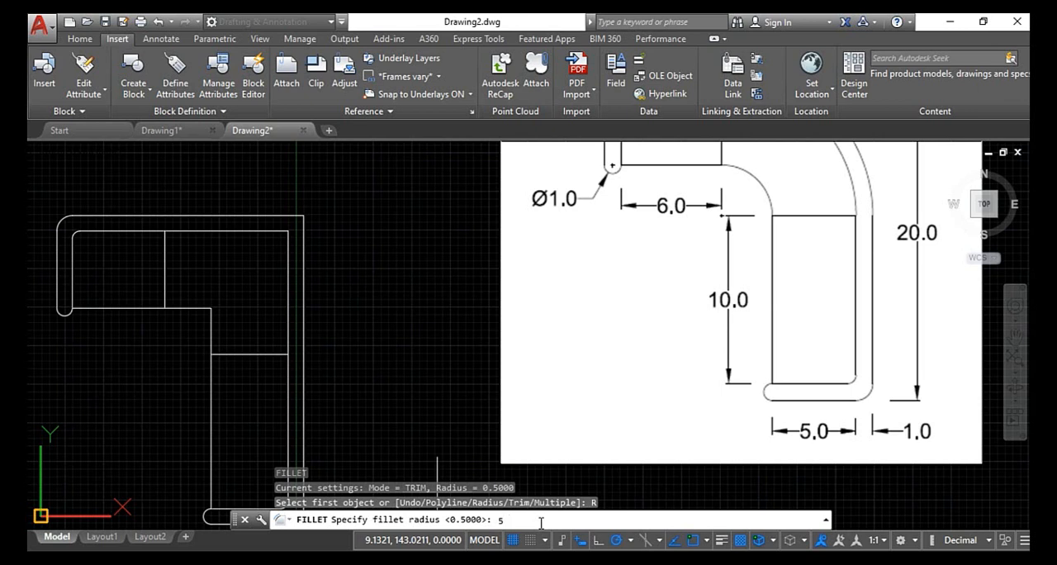
text(3)
key(Return)
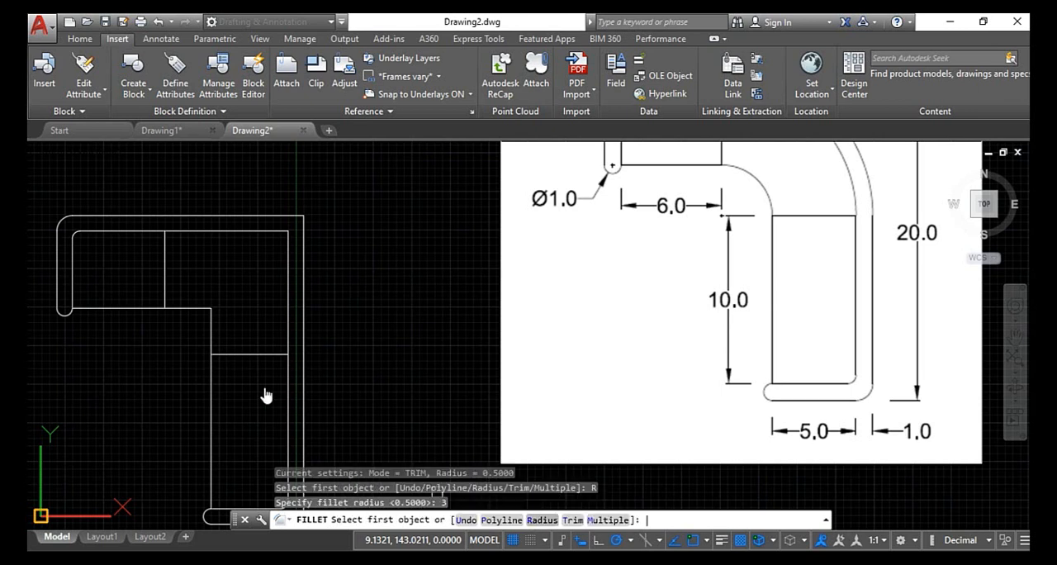
click(200, 311)
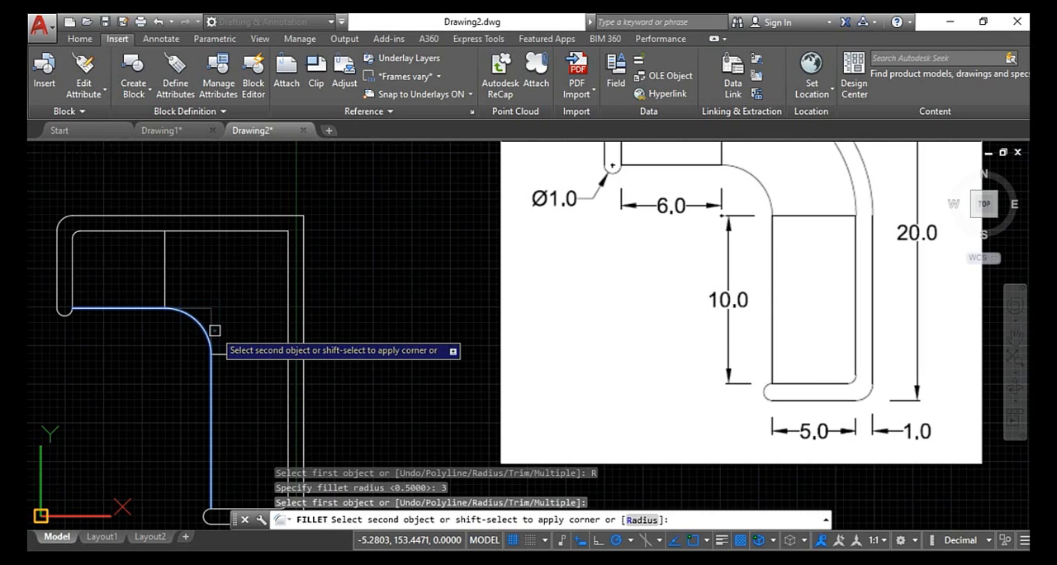
click(214, 331)
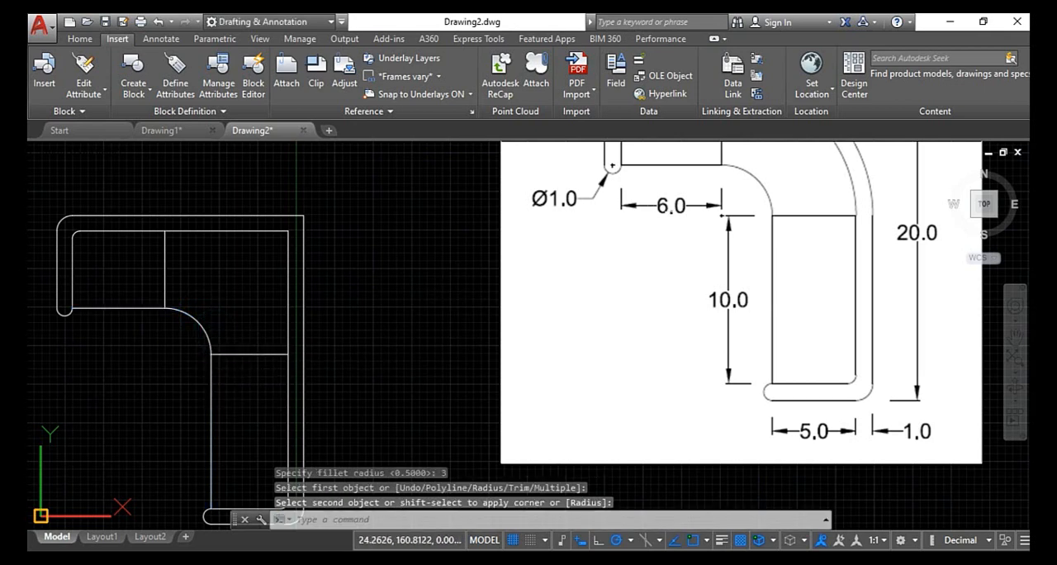
- Fillet the profile's outermost upper-right corner, between the long horizontal and vertical outer lines, with a radius of 9
scroll(281, 292, down, 2)
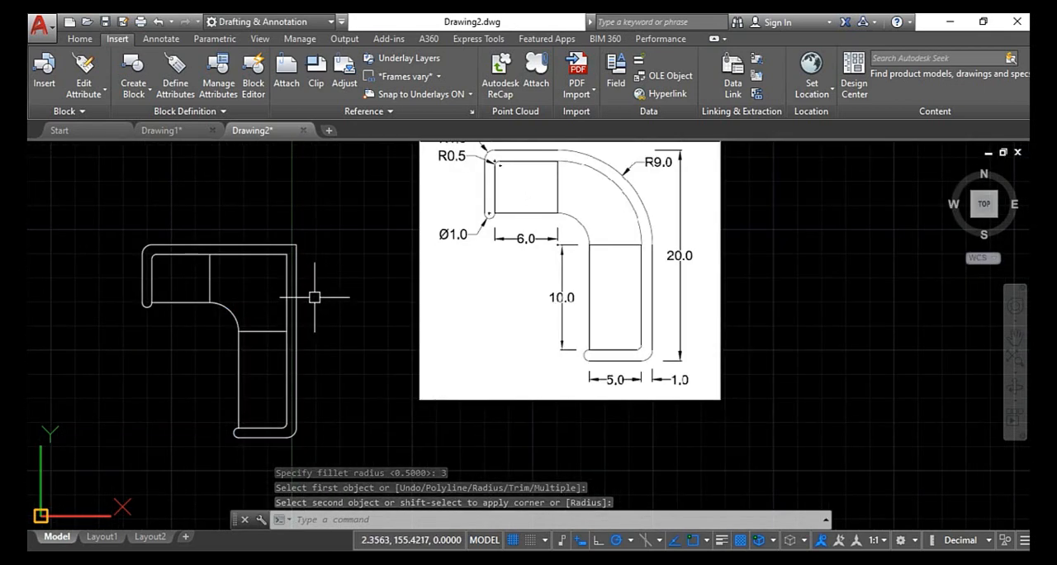
scroll(258, 254, up, 2)
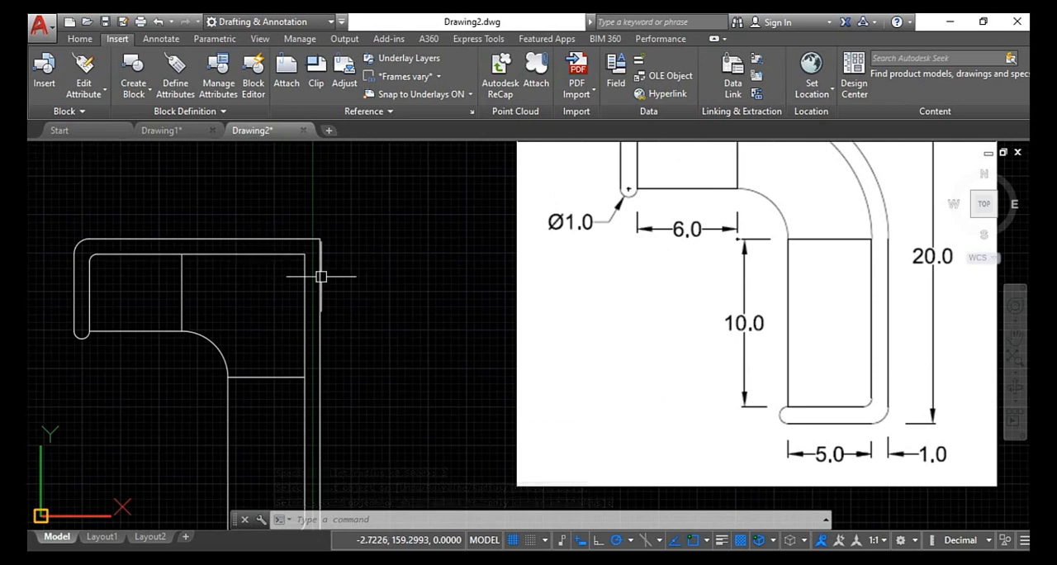
scroll(525, 271, down, 2)
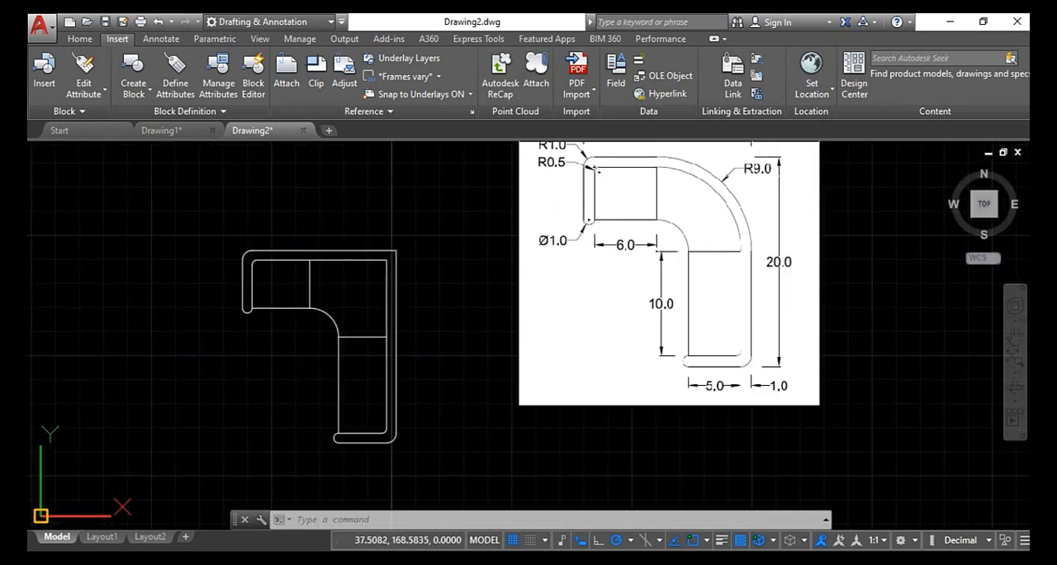
middle_drag(727, 201, 682, 267)
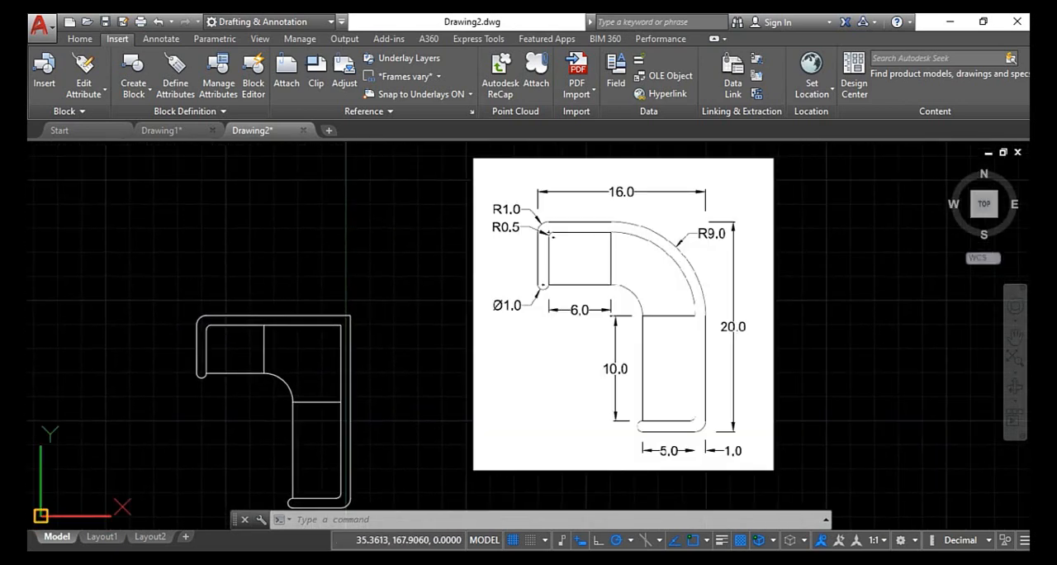
key(Escape)
key(Escape)
key(Escape)
text(f)
key(Return)
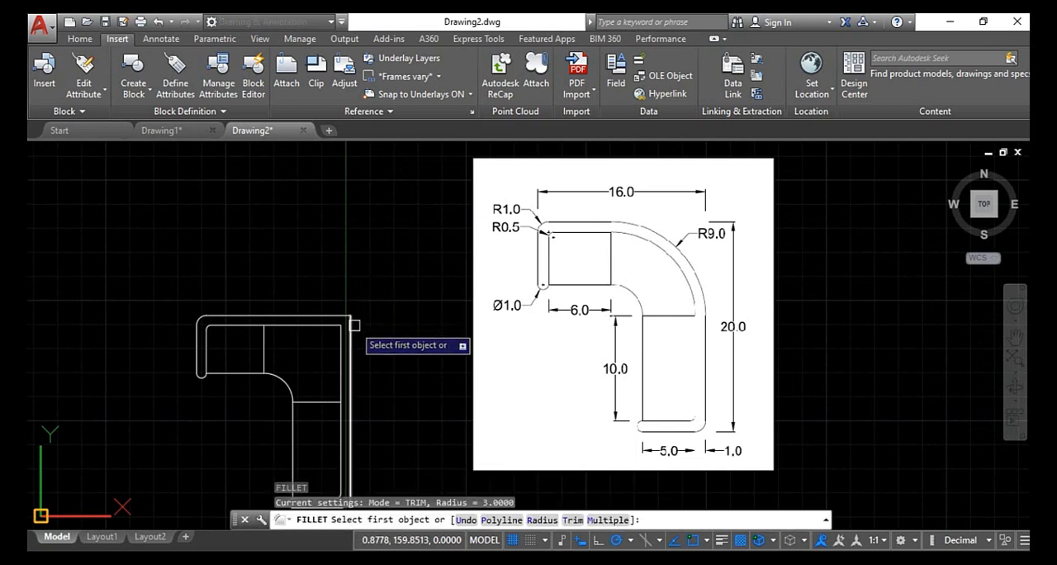
click(542, 519)
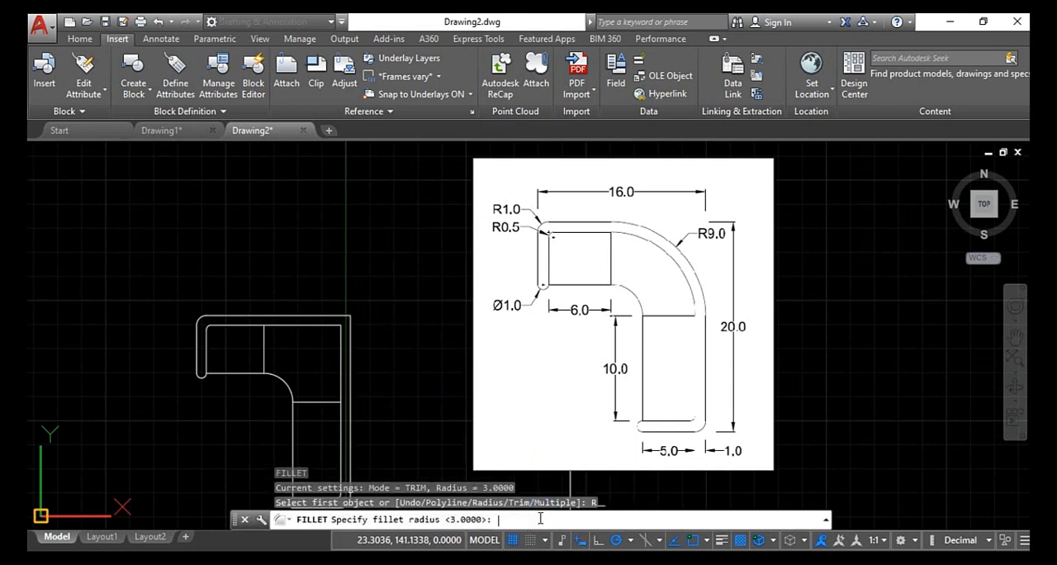
text(9)
key(Return)
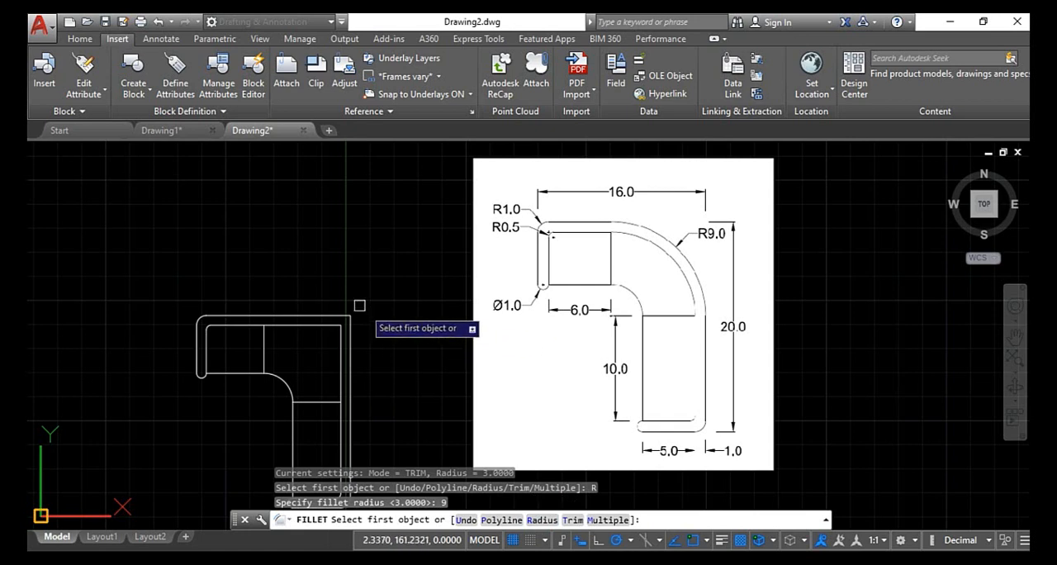
click(351, 329)
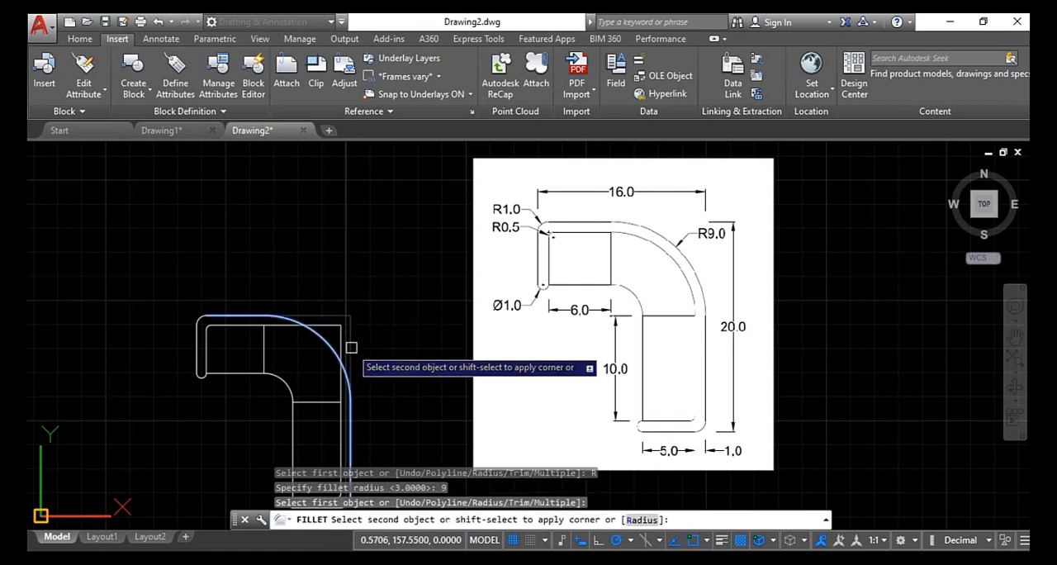
click(350, 347)
- Fillet the parallel corner just inside the outer bend with a radius of 8
scroll(345, 341, up, 2)
key(Return)
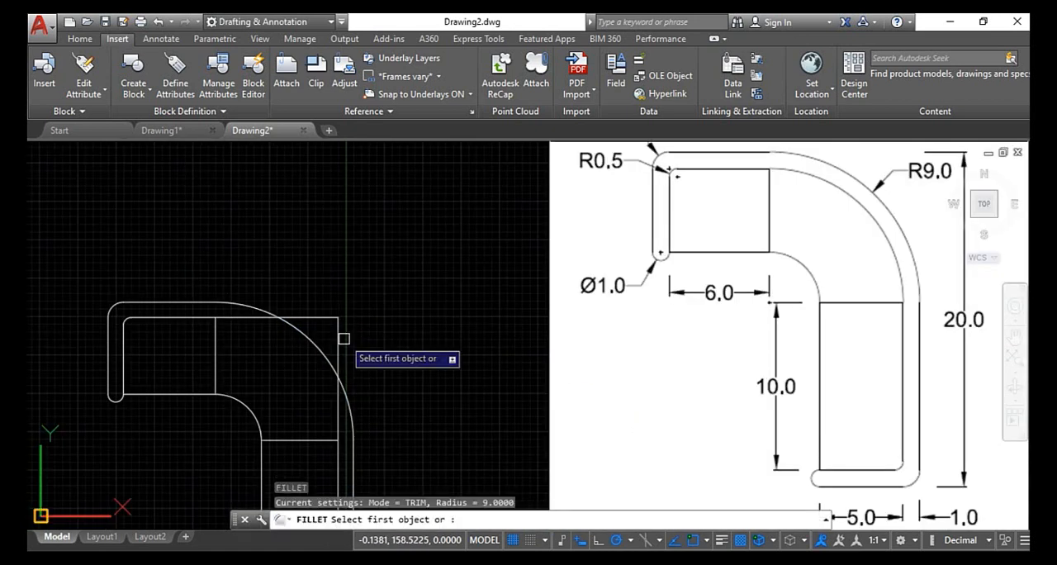
click(544, 521)
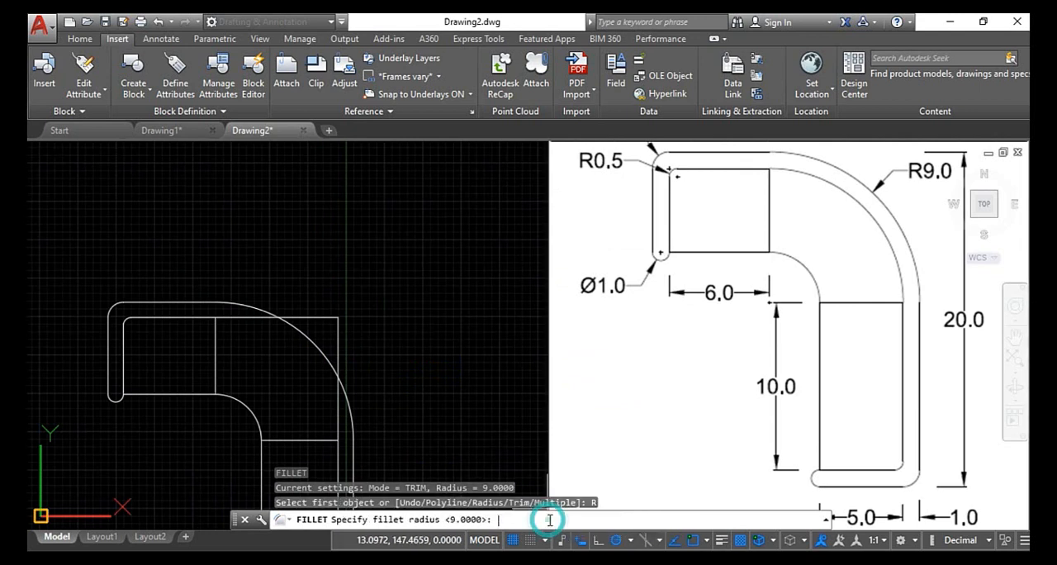
key(Return)
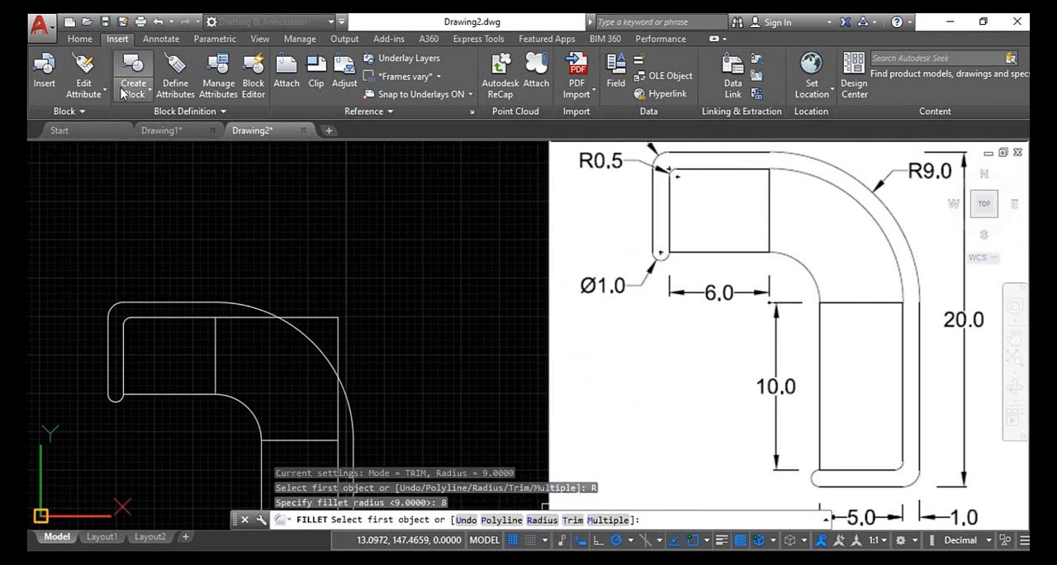
click(326, 319)
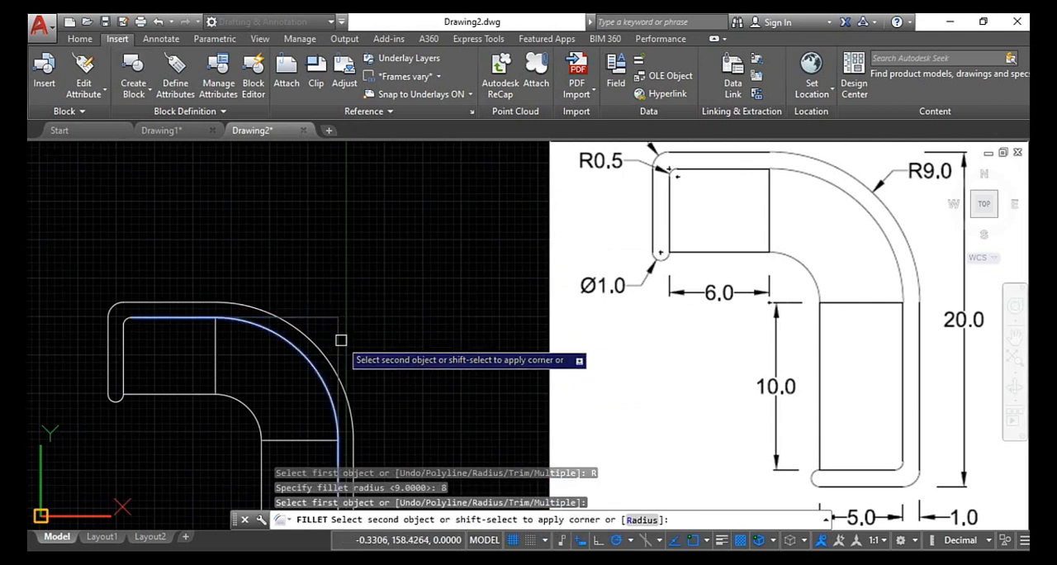
click(347, 337)
scroll(347, 337, down, 2)
scroll(334, 379, up, 4)
key(Escape)
key(Escape)
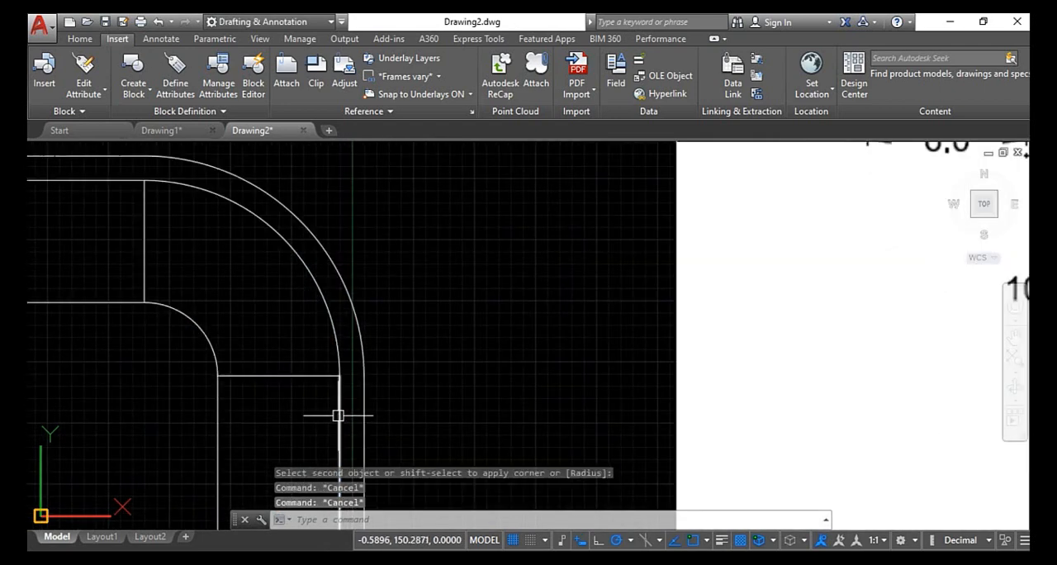
key(Escape)
- Compare the bent profile with the dimensioned reference image, checking the bends and the lower end
scroll(342, 413, down, 6)
middle_drag(354, 397, 319, 294)
scroll(341, 406, up, 2)
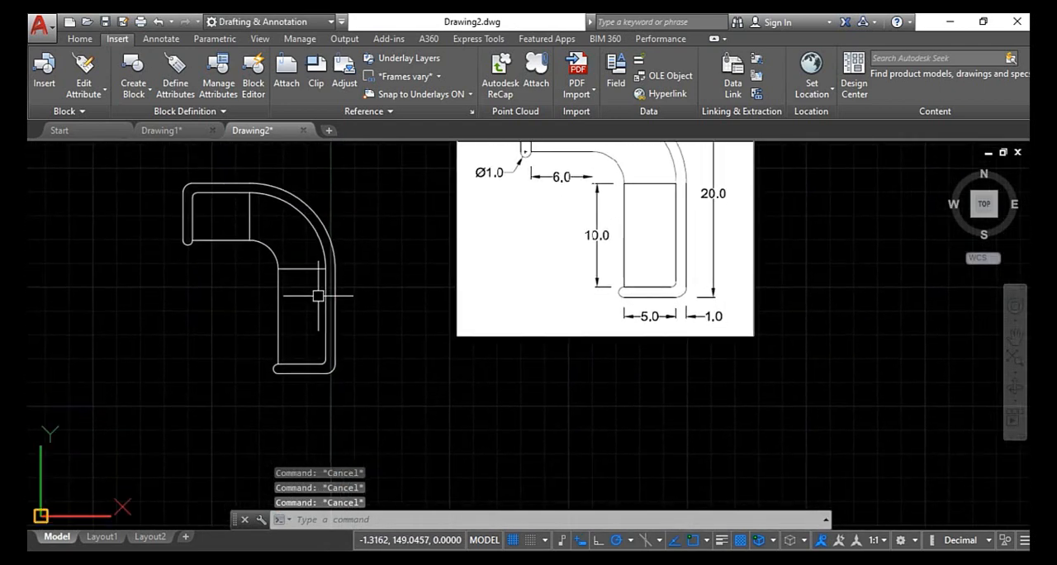
scroll(318, 295, up, 2)
scroll(319, 296, down, 2)
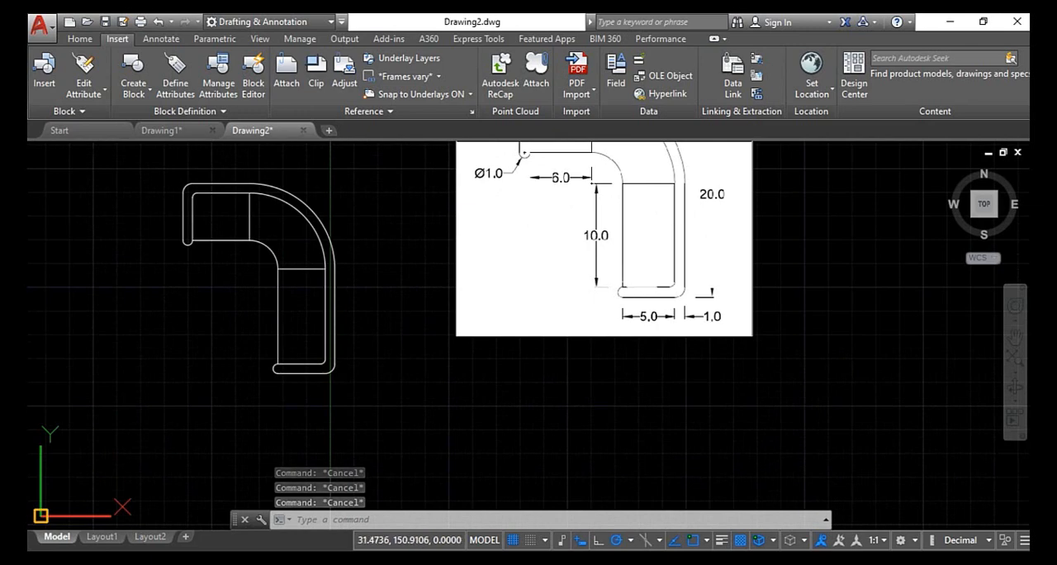
scroll(603, 248, down, 2)
scroll(655, 154, up, 4)
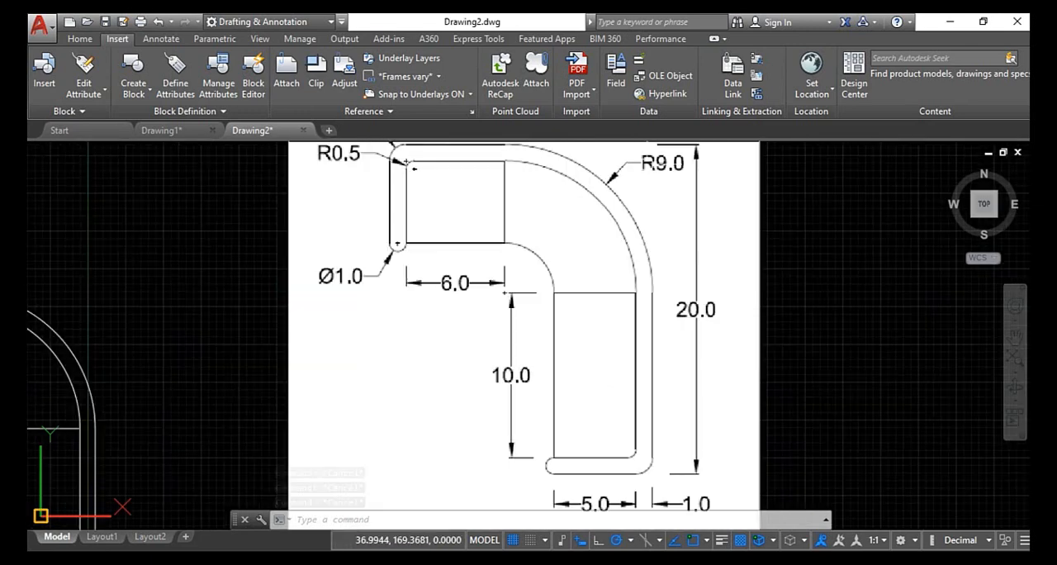
scroll(628, 191, down, 4)
scroll(560, 244, down, 2)
scroll(501, 257, up, 2)
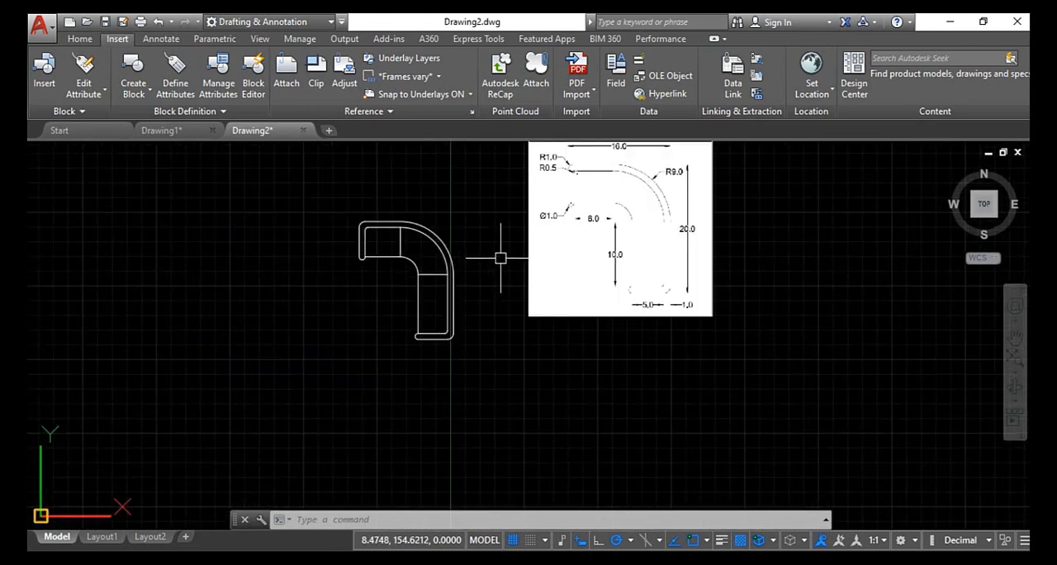
key(Escape)
key(Escape)
key(Escape)
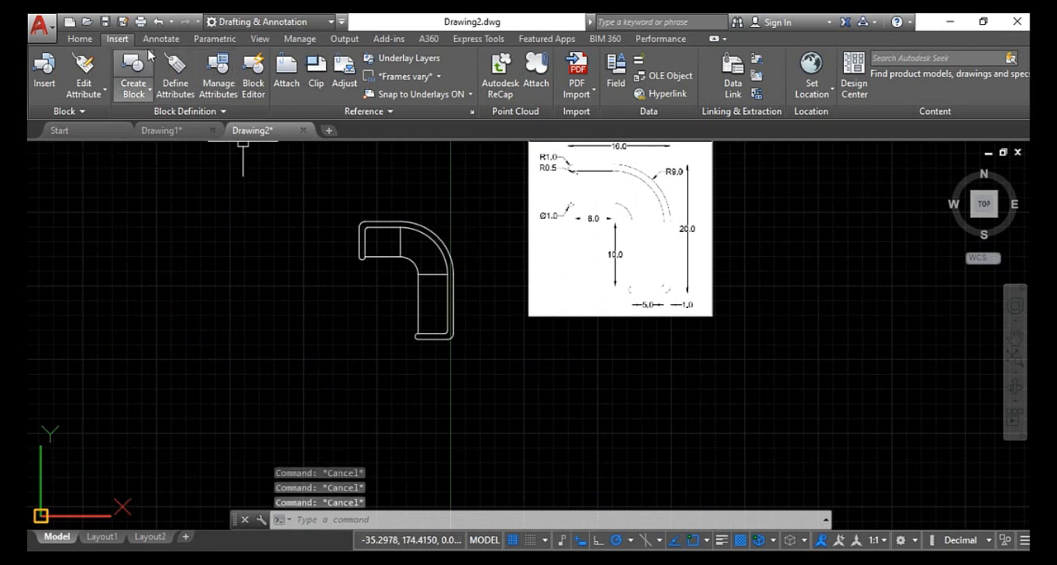
- In a new drawing, attach the DISTANCE CHAMFER reference image at a picked insertion point with scale factor 1 and rotation angle 0
click(81, 40)
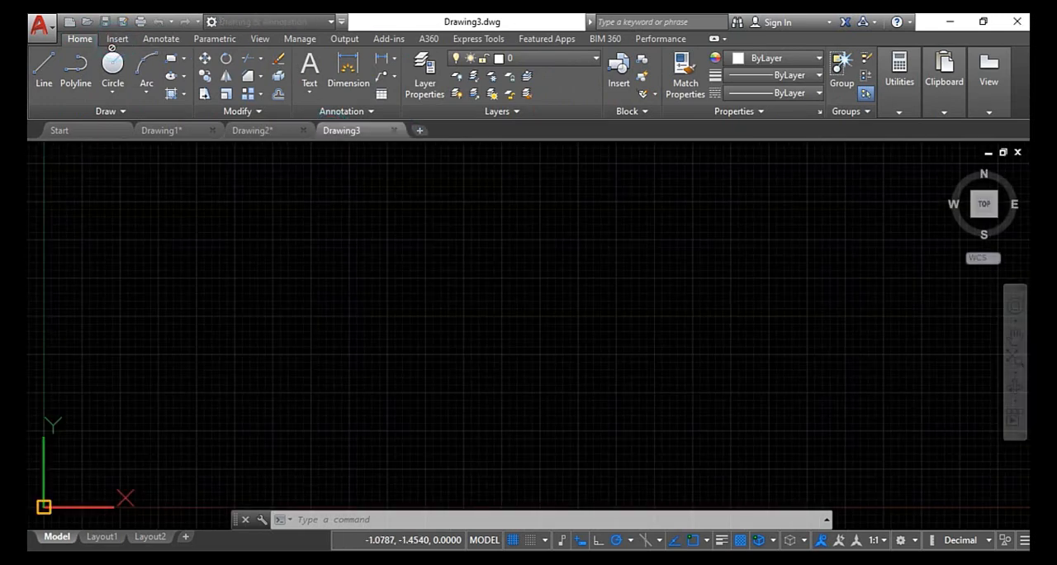
click(116, 41)
click(287, 70)
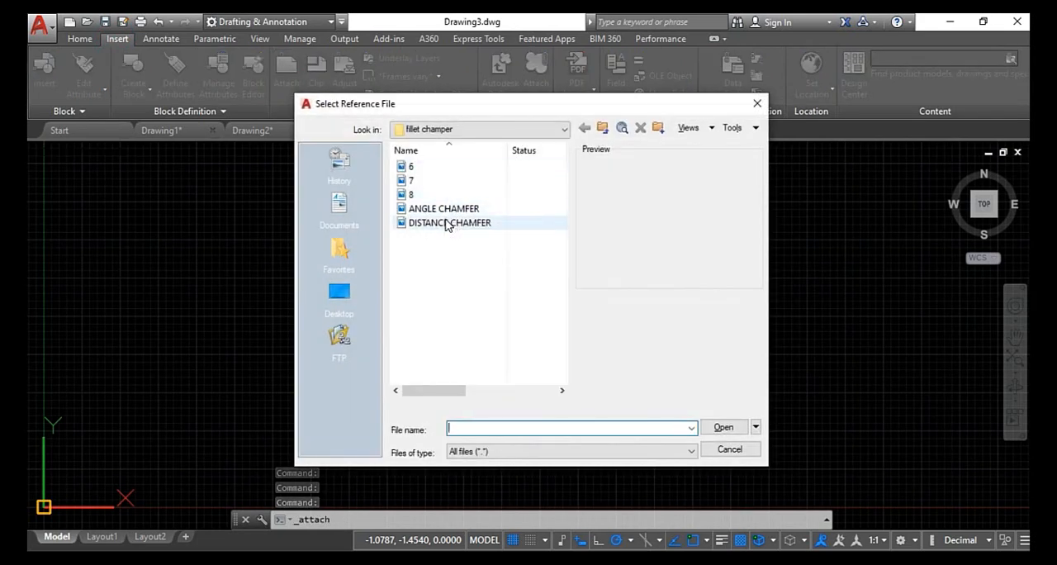
click(443, 221)
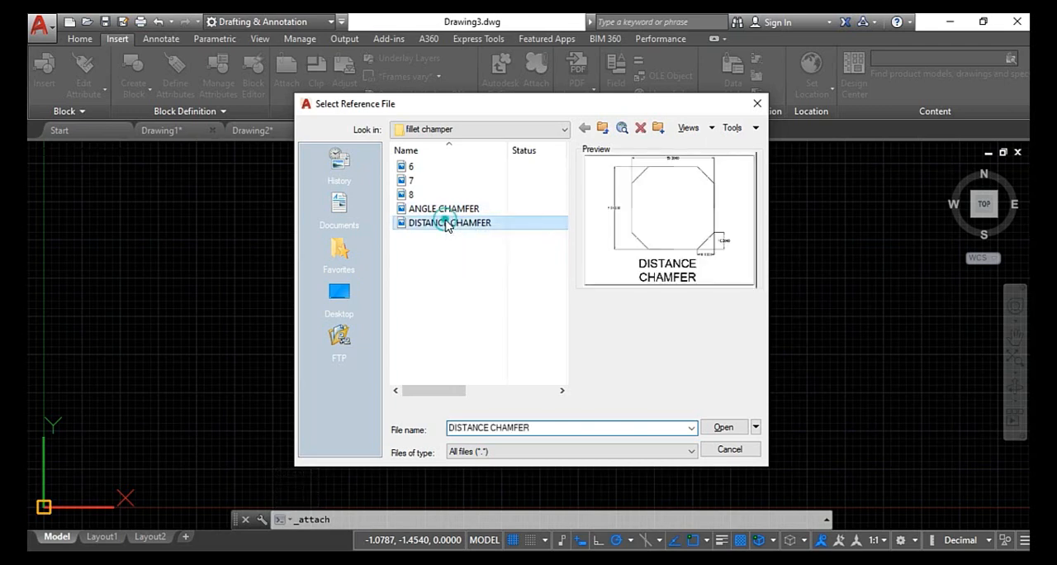
click(724, 430)
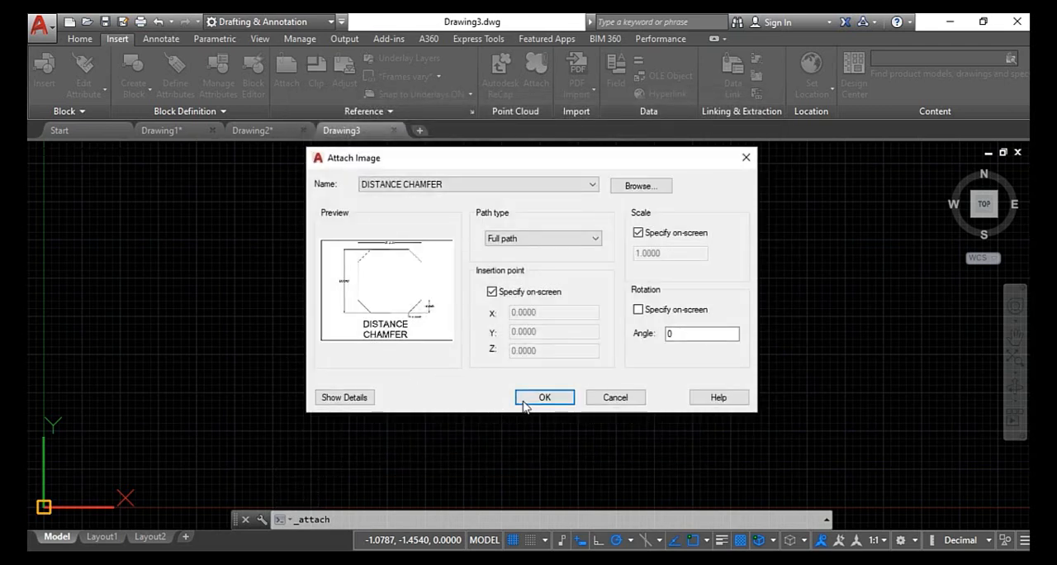
click(524, 398)
click(219, 352)
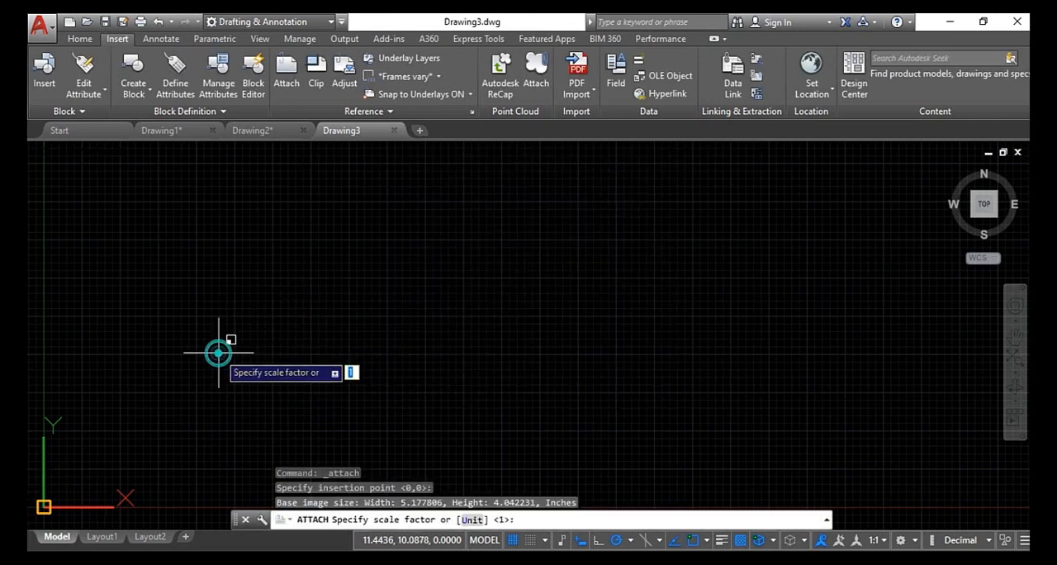
key(Return)
scroll(268, 314, up, 5)
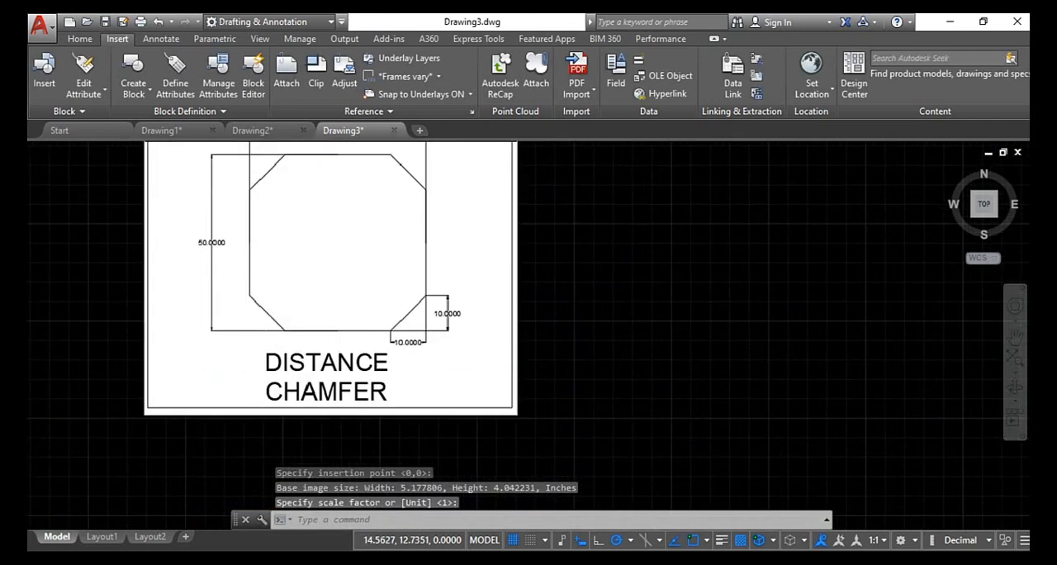
scroll(266, 311, down, 2)
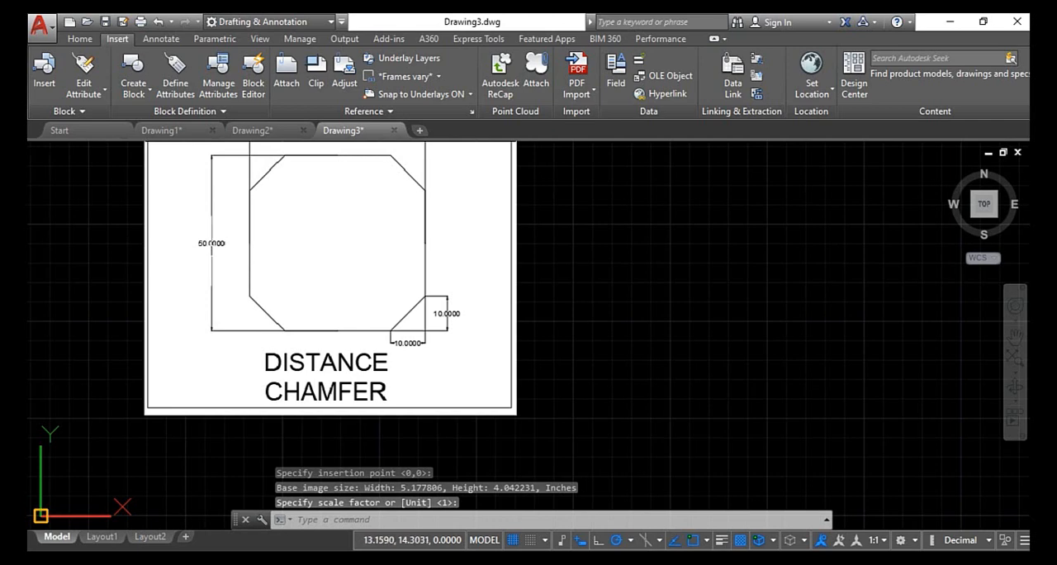
scroll(367, 327, down, 2)
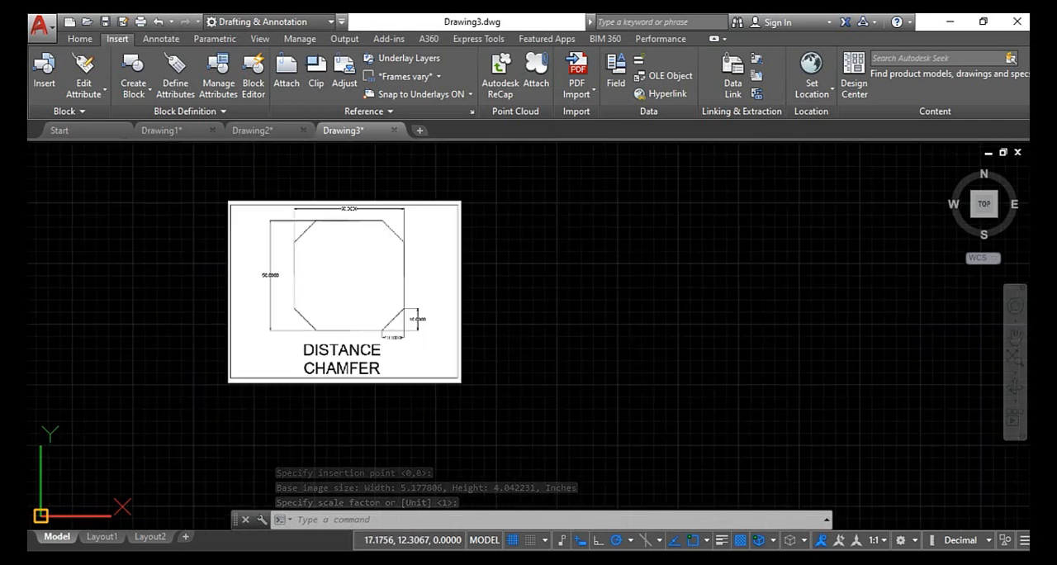
- Draw a 50-unit horizontal line beside the DISTANCE CHAMFER reference image as the square's bottom edge
scroll(355, 237, up, 4)
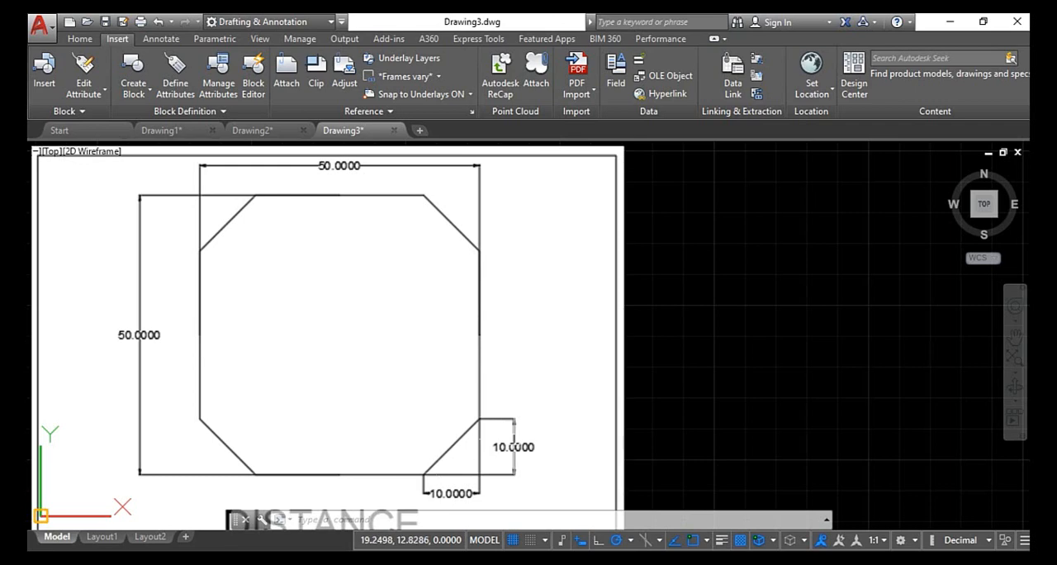
scroll(516, 438, down, 2)
scroll(509, 445, down, 2)
middle_drag(509, 442, 785, 366)
scroll(523, 303, down, 2)
scroll(396, 272, down, 4)
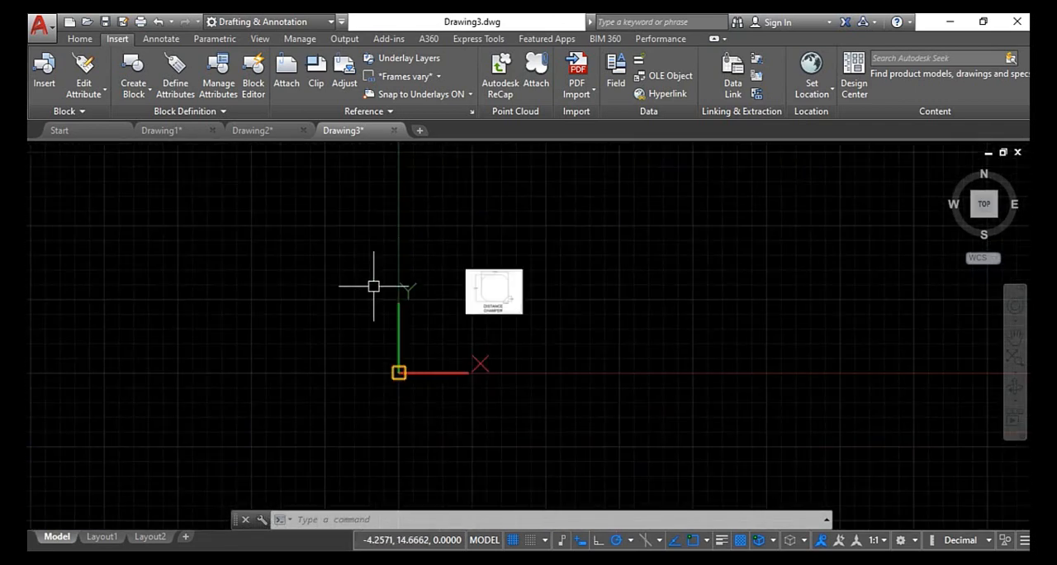
key(Escape)
key(Escape)
key(Escape)
key(Return)
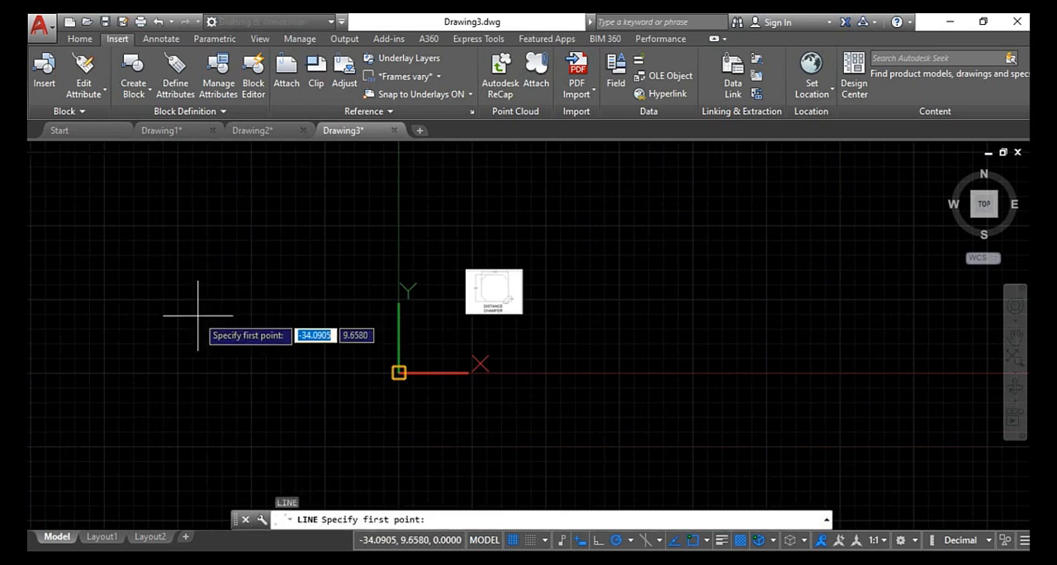
key(Escape)
text(l)
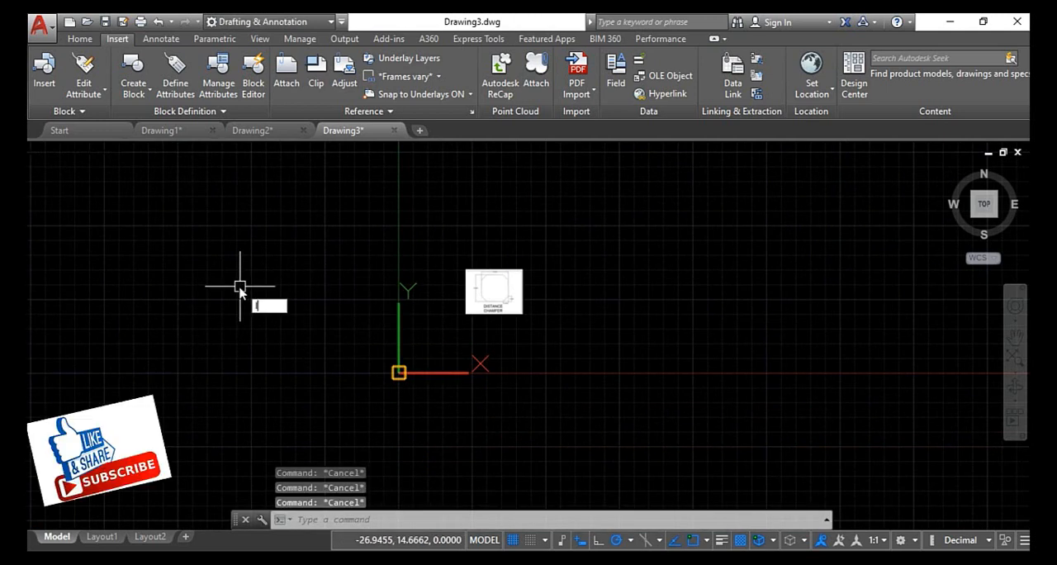
key(Return)
click(152, 308)
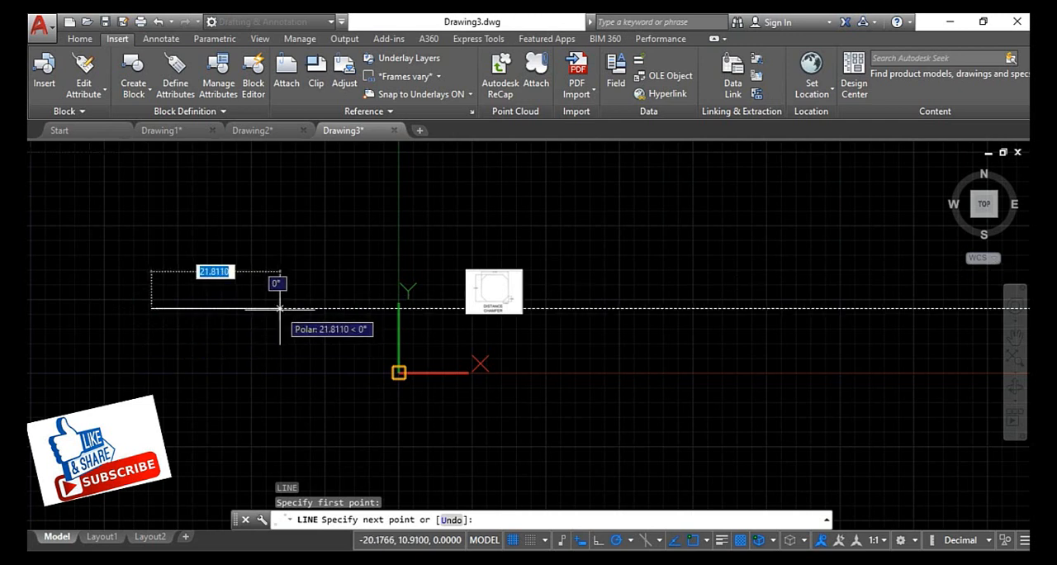
text(50)
key(Return)
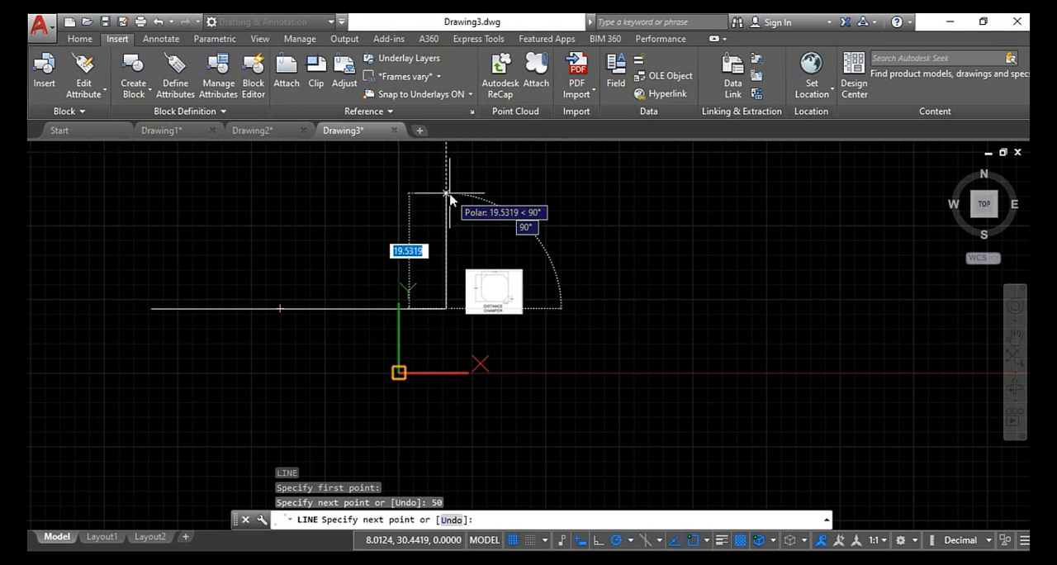
- Complete the square with 50-unit right and top sides and a left side closing at the starting point
text(50)
key(Return)
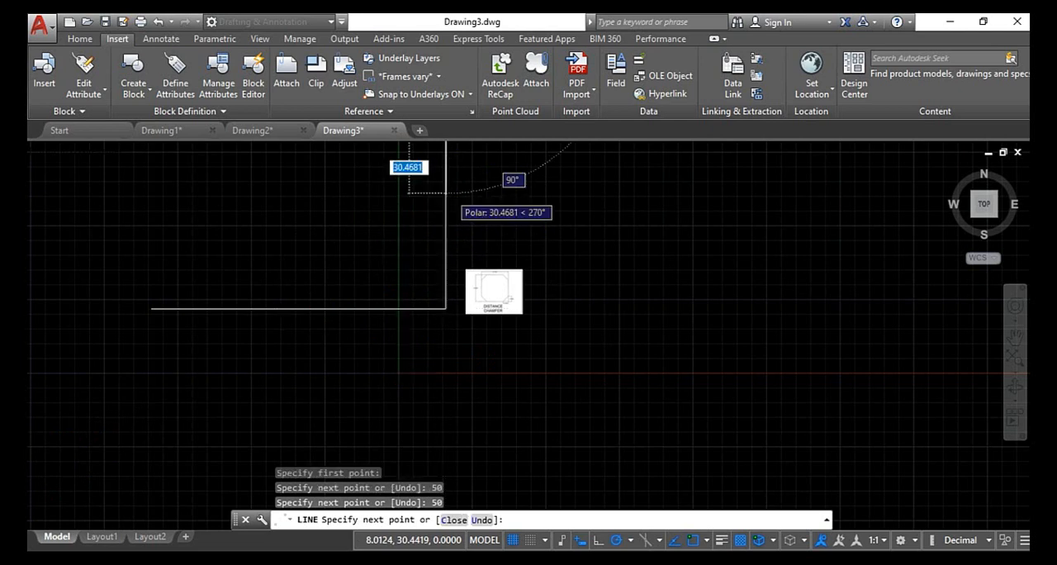
click(984, 204)
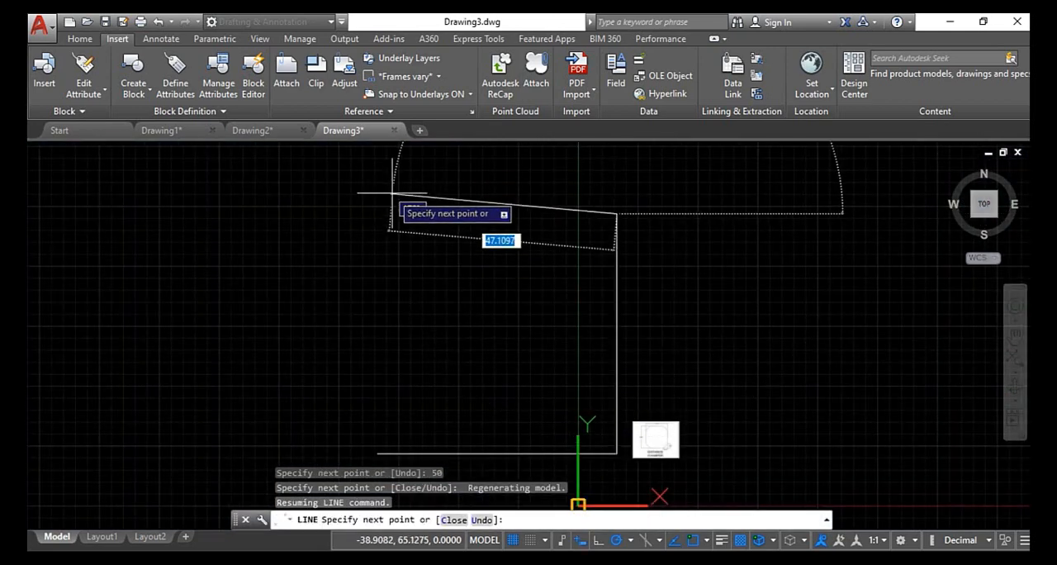
text(50)
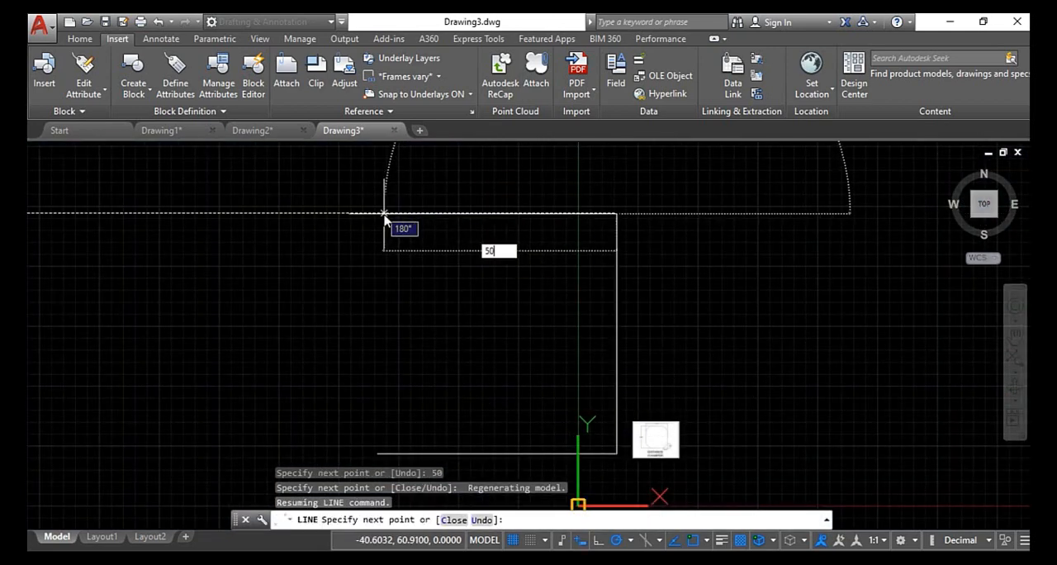
key(Return)
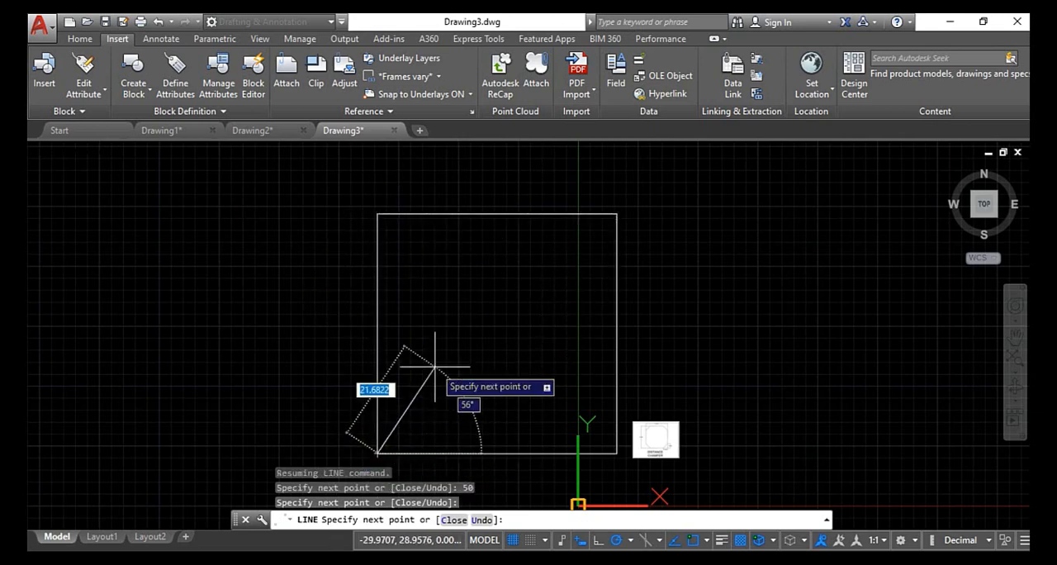
key(Escape)
- Draw a 200-unit horizontal line above the square and a 200-unit vertical line rising from its right end
scroll(435, 366, down, 2)
scroll(435, 366, up, 6)
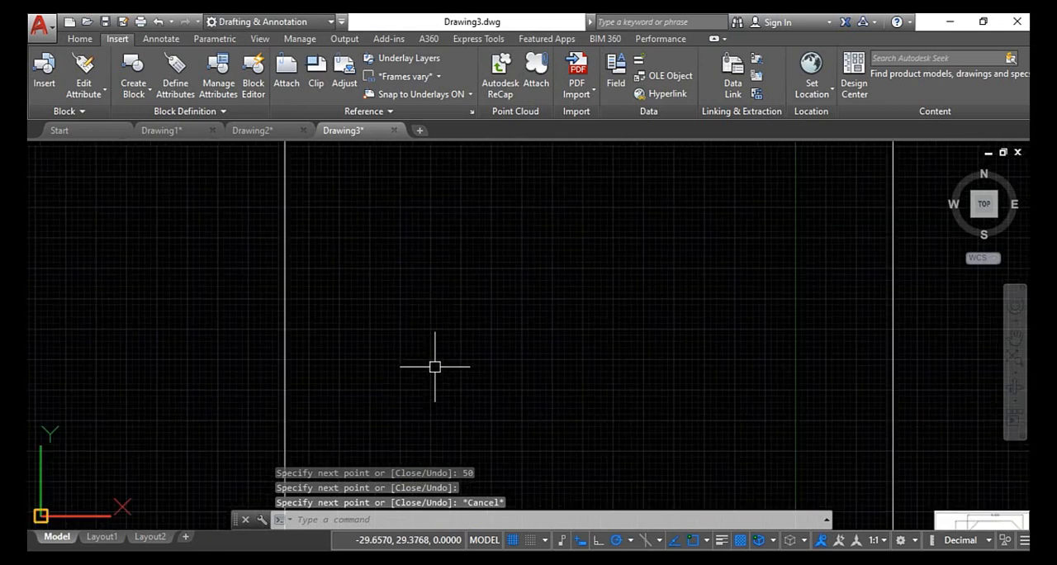
scroll(436, 366, down, 6)
text(l)
key(Return)
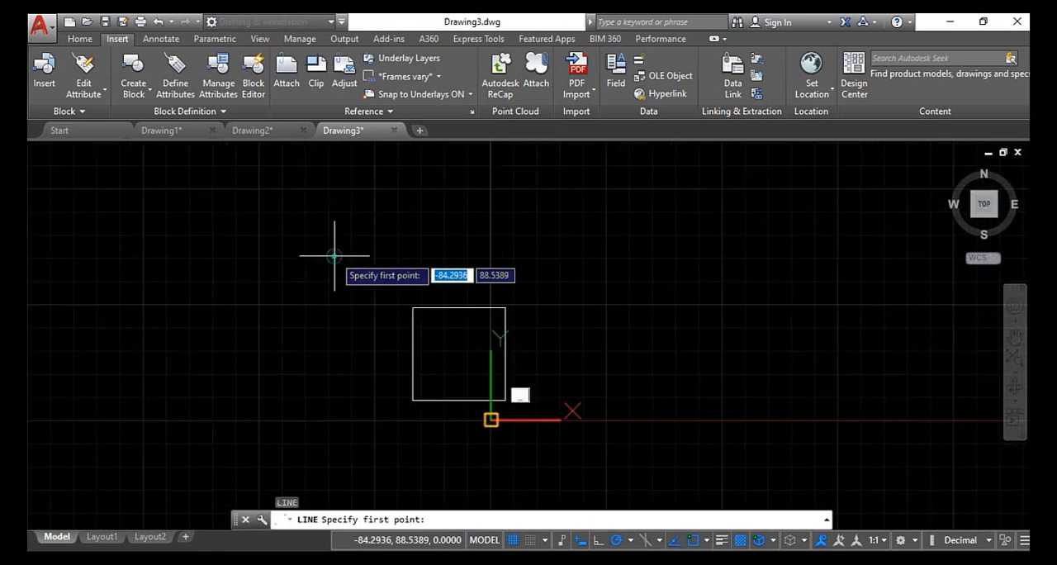
click(333, 257)
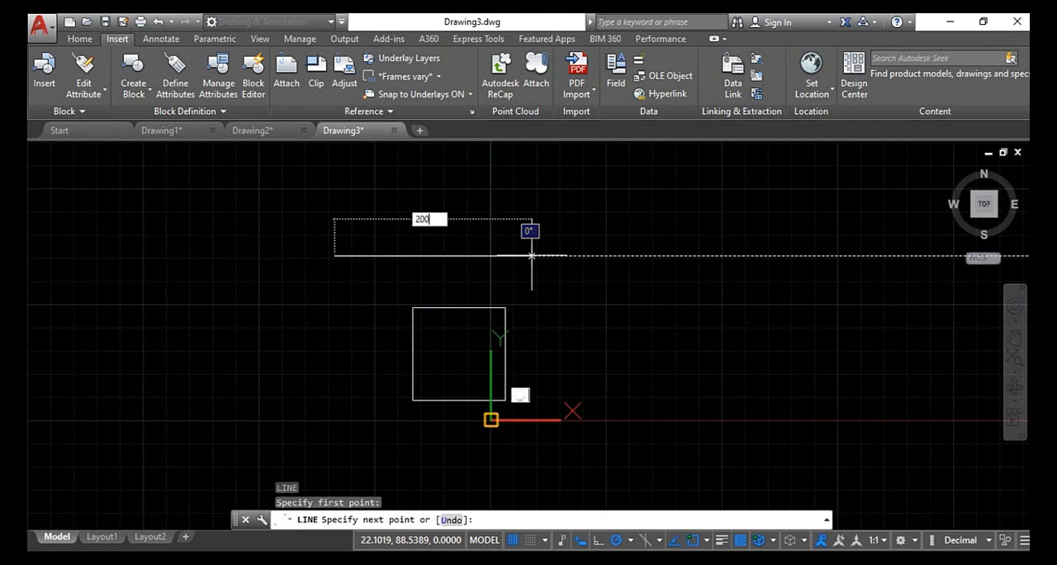
text(200)
key(Return)
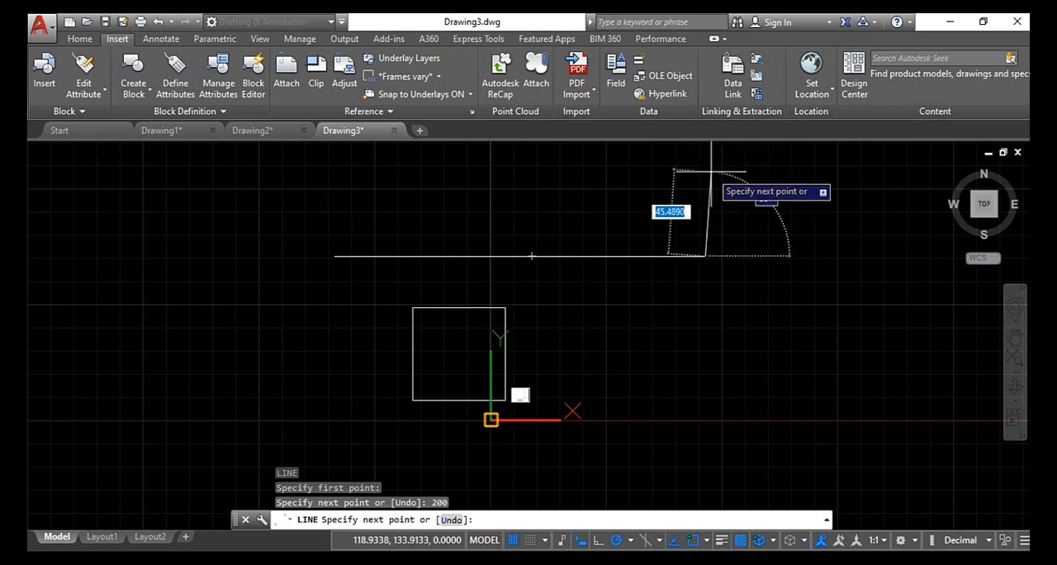
click(985, 206)
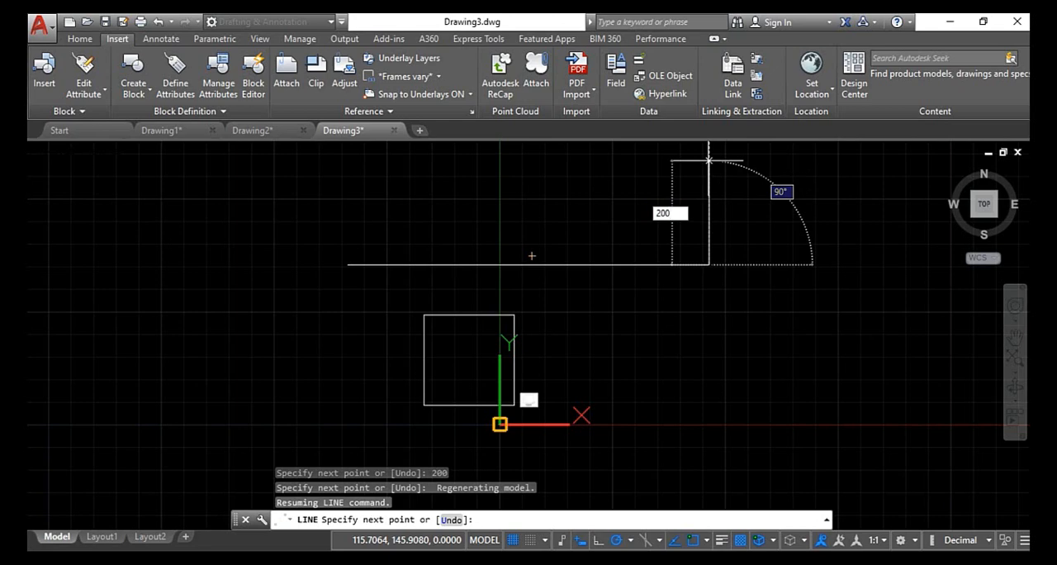
key(Return)
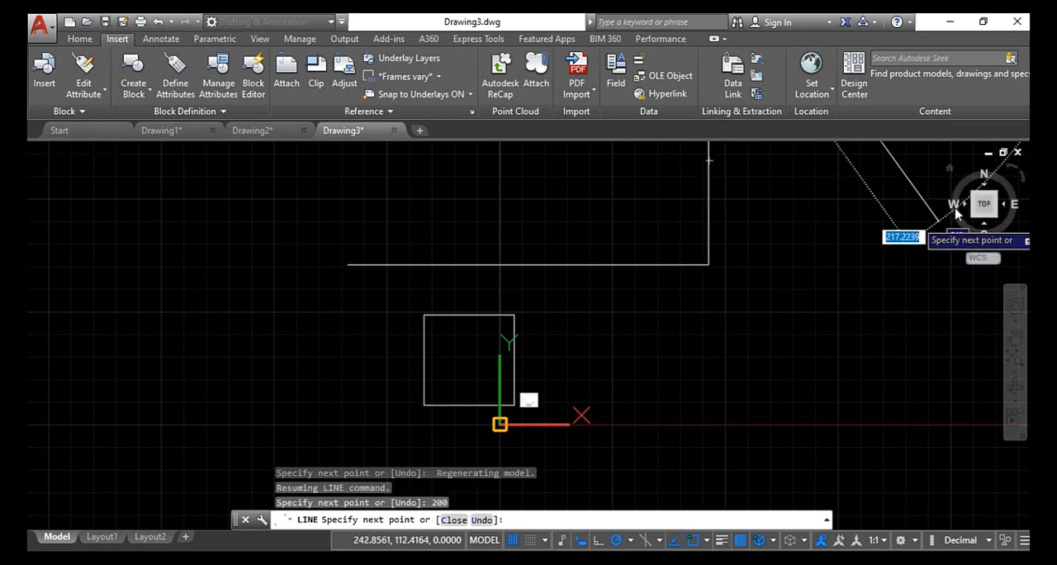
click(985, 205)
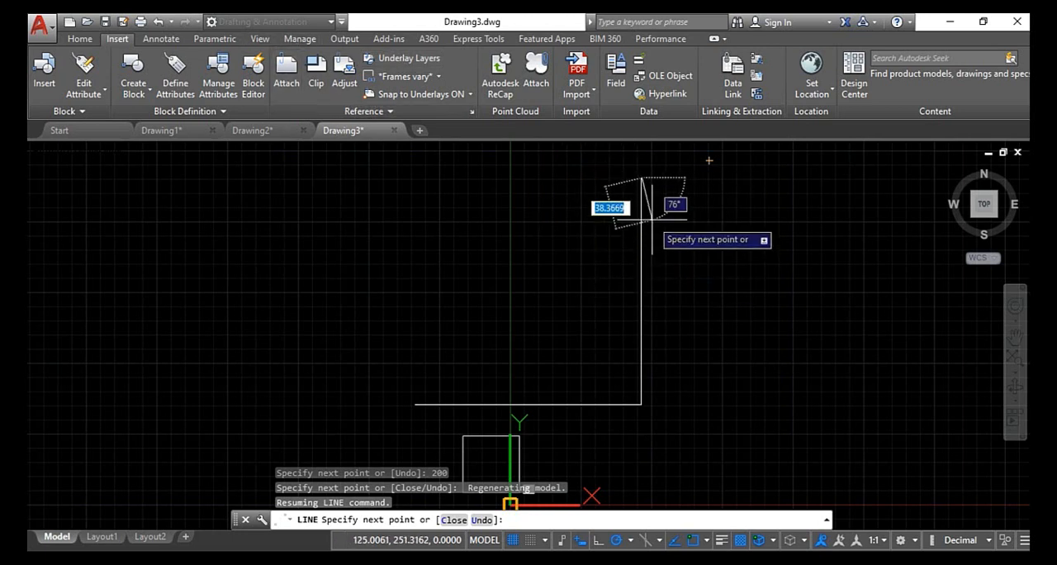
key(Escape)
- Erase the two 200-unit lines above the square
click(719, 256)
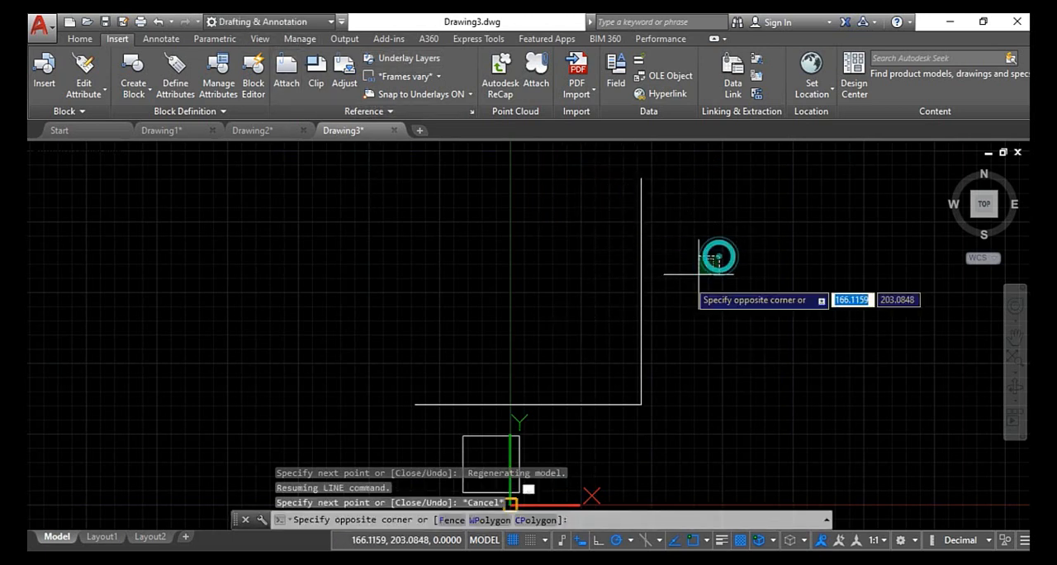
click(588, 329)
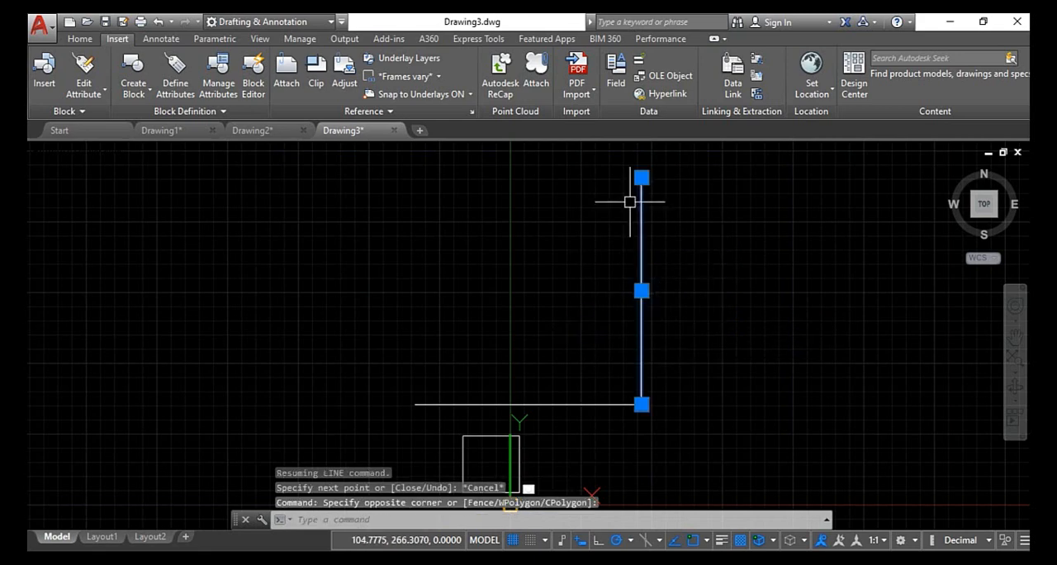
click(984, 207)
key(Escape)
key(Escape)
scroll(744, 272, down, 4)
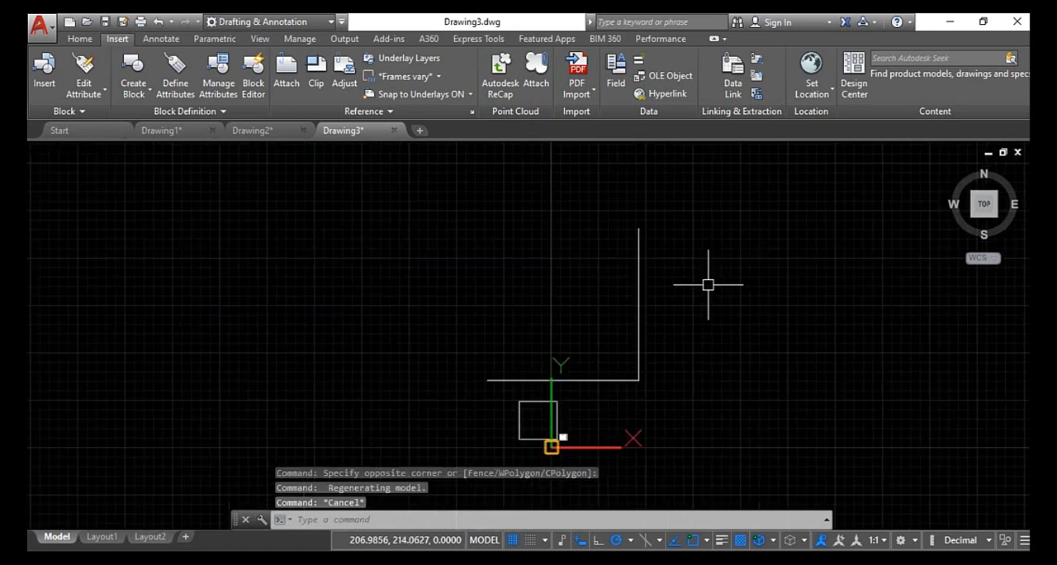
scroll(615, 372, up, 2)
click(682, 307)
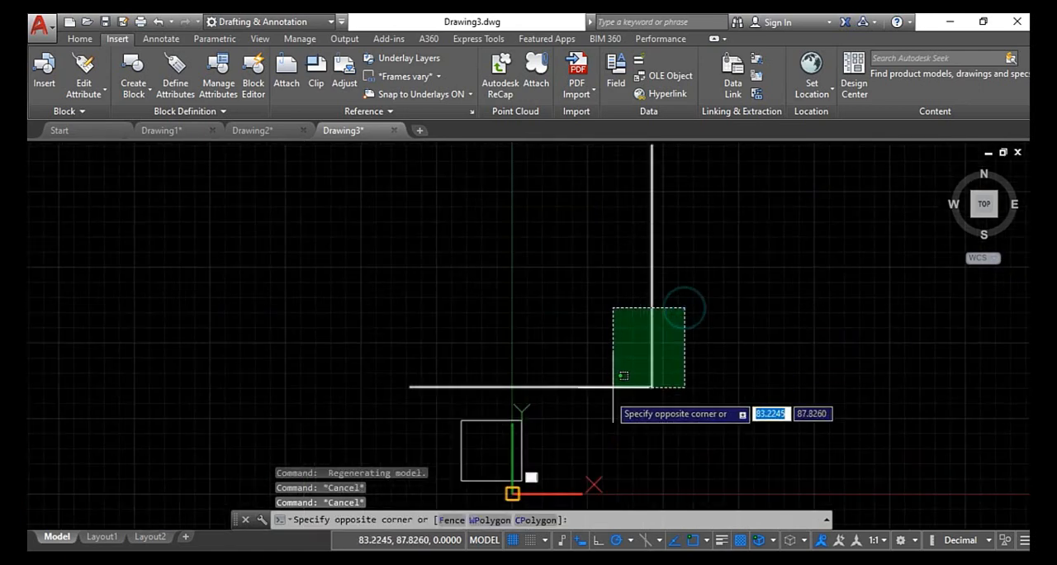
click(607, 398)
key(Delete)
- Dimension the square's right vertical edge, placing the dimension line just outside the square
scroll(562, 450, up, 10)
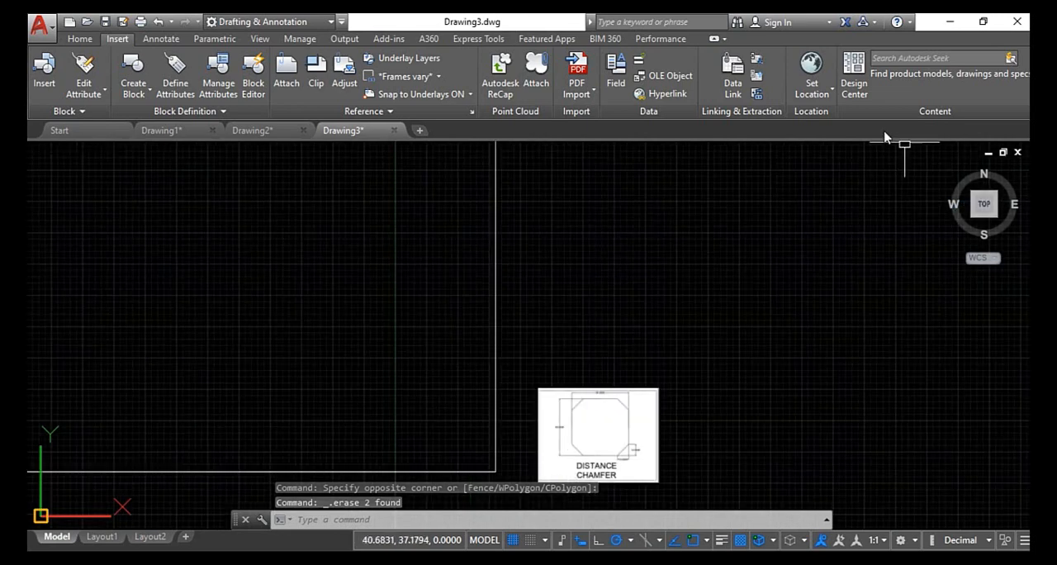
click(88, 41)
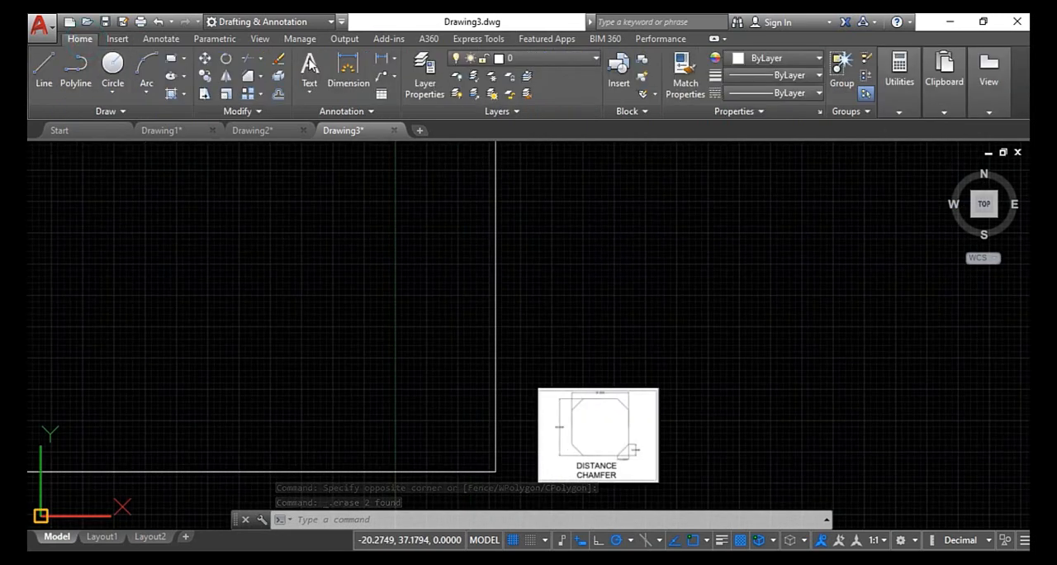
click(348, 72)
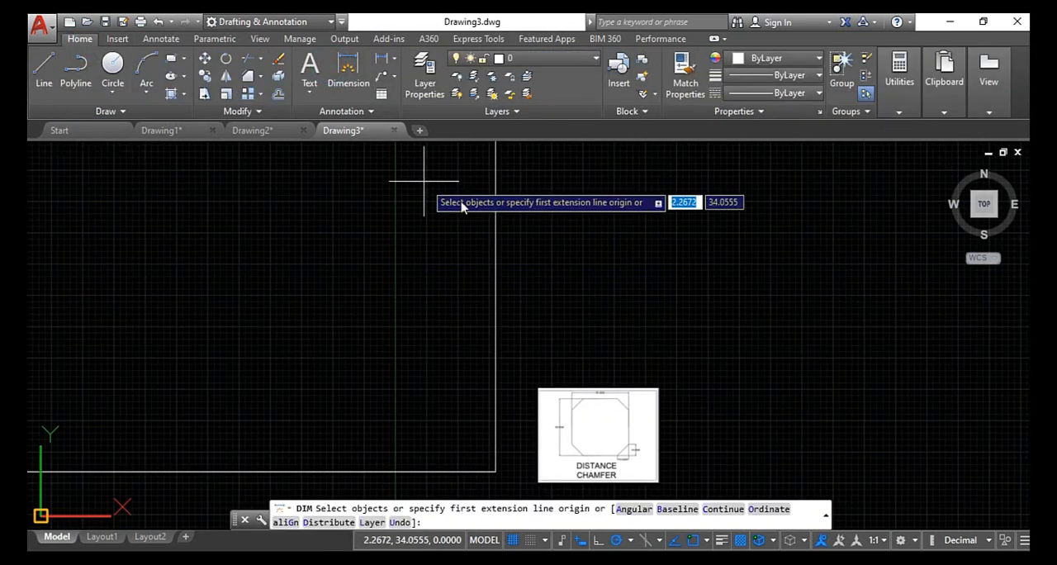
key(Return)
click(494, 216)
click(557, 162)
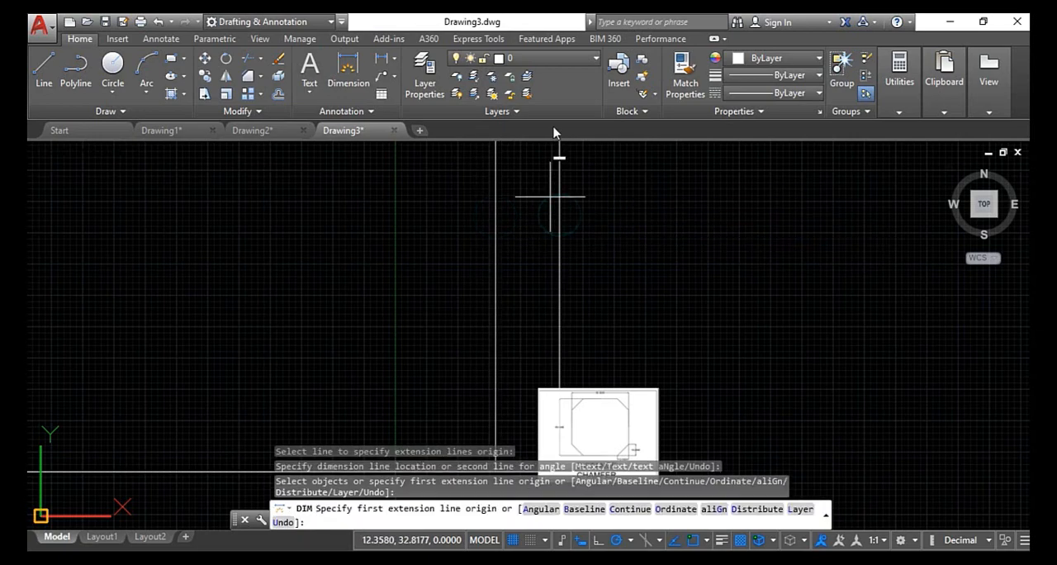
scroll(562, 164, up, 5)
scroll(545, 174, down, 6)
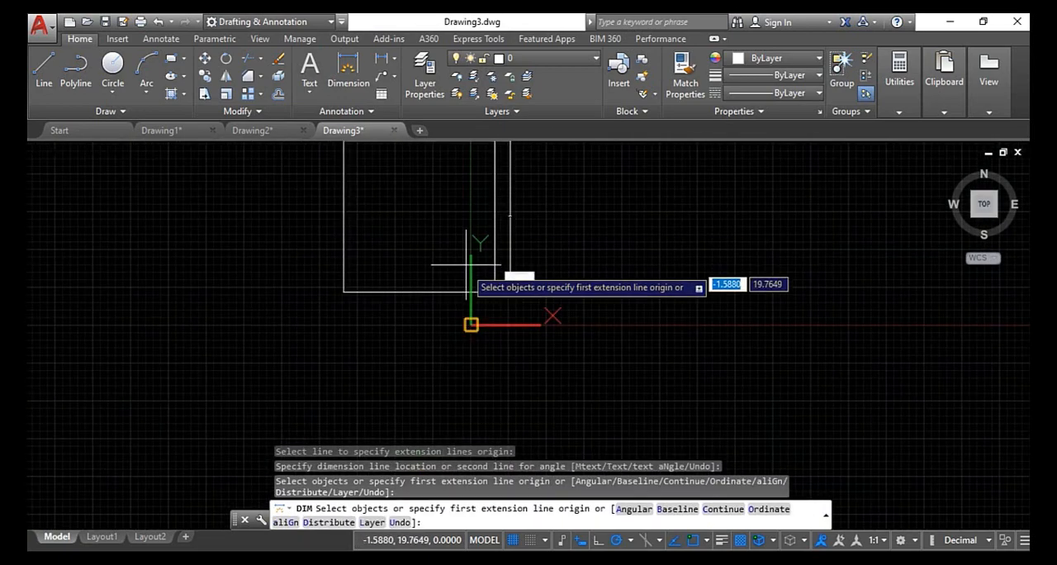
key(Escape)
- Chamfer the square's upper-left corner between the top and left edges, with both chamfer distances set to 10
scroll(519, 297, up, 5)
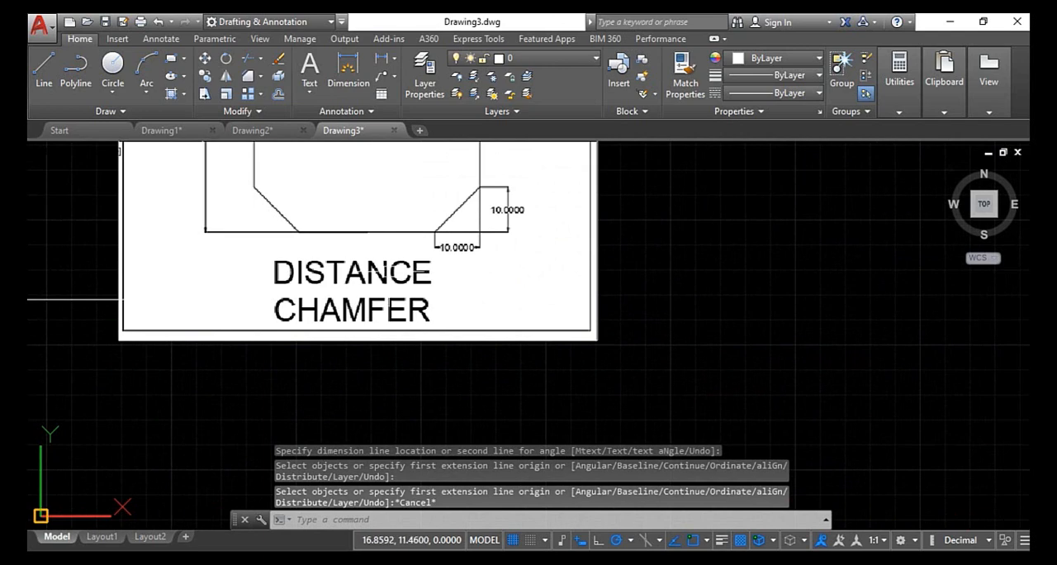
scroll(462, 347, down, 8)
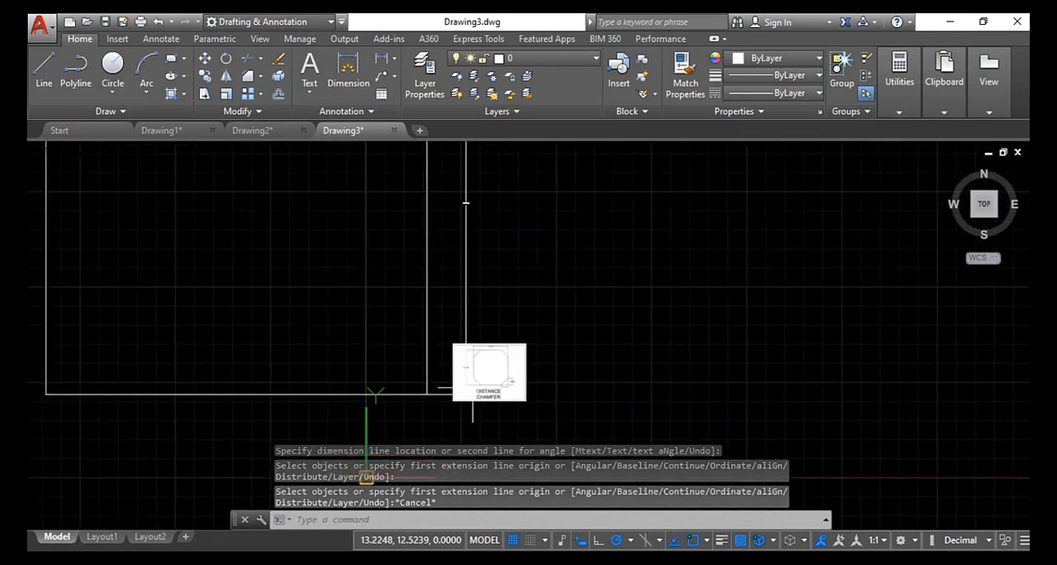
scroll(319, 276, down, 2)
middle_drag(372, 319, 449, 366)
key(Escape)
key(Escape)
key(Escape)
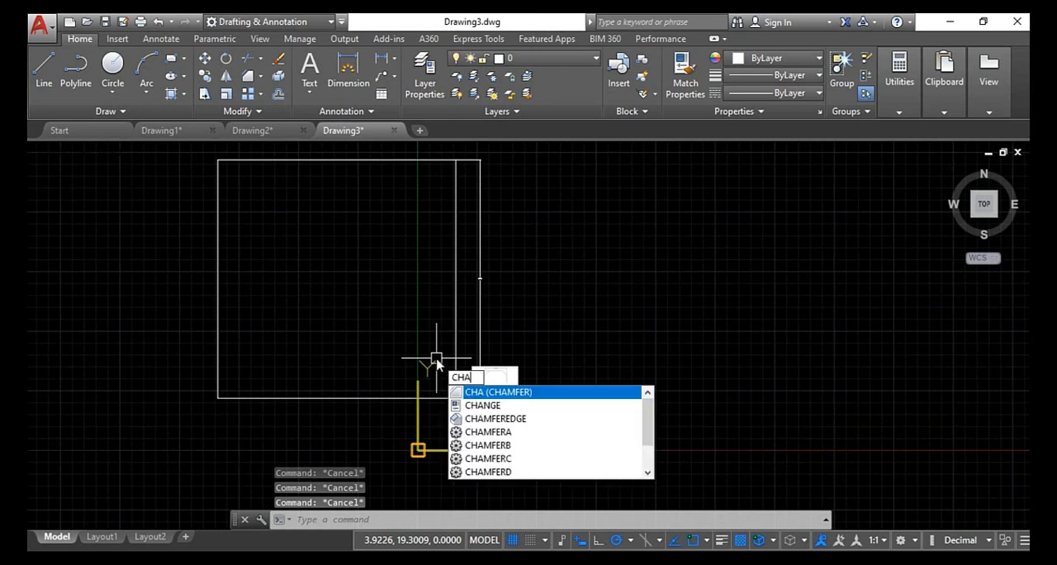
key(Return)
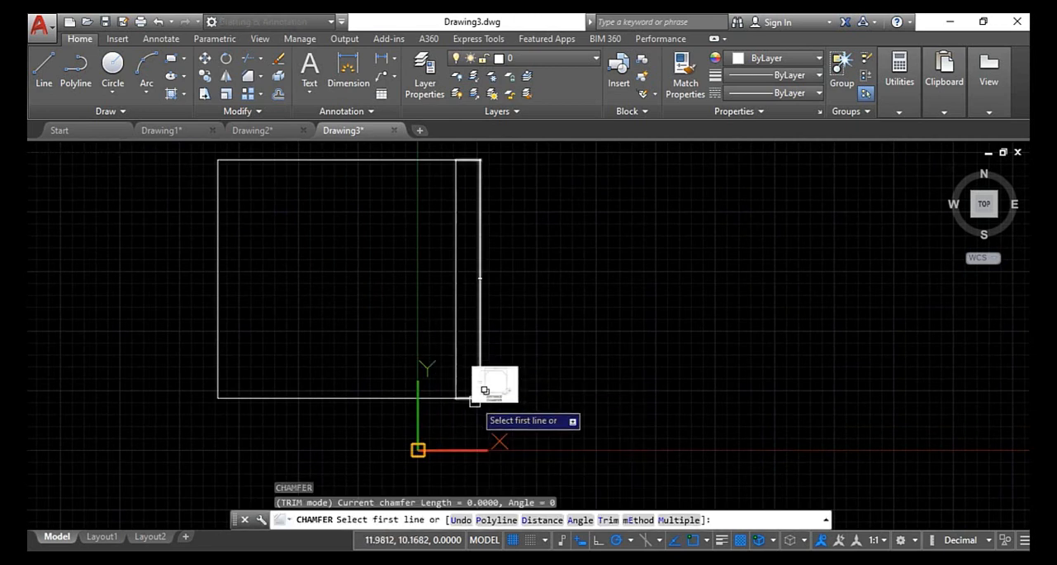
click(543, 521)
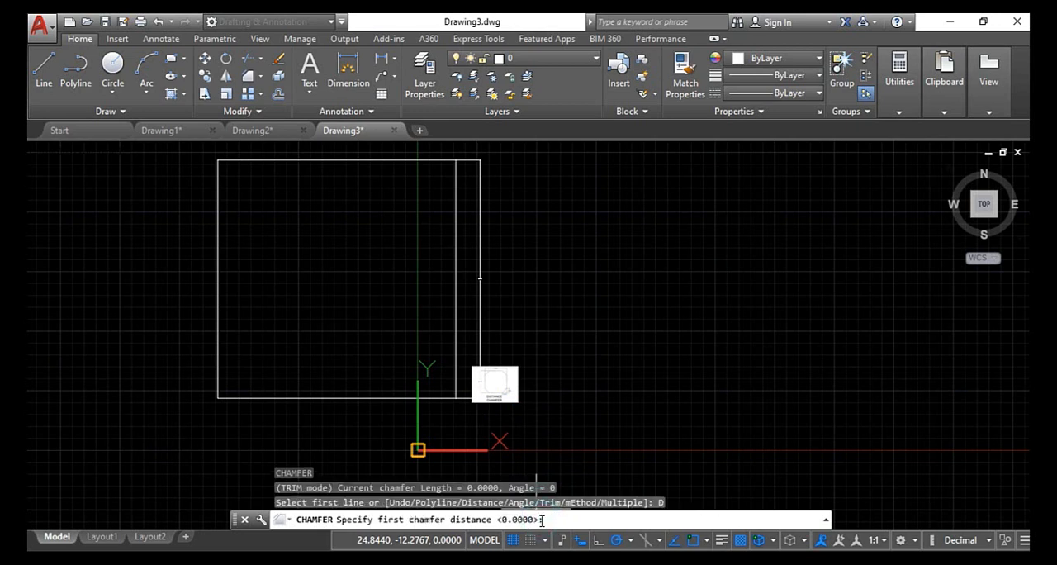
text(10)
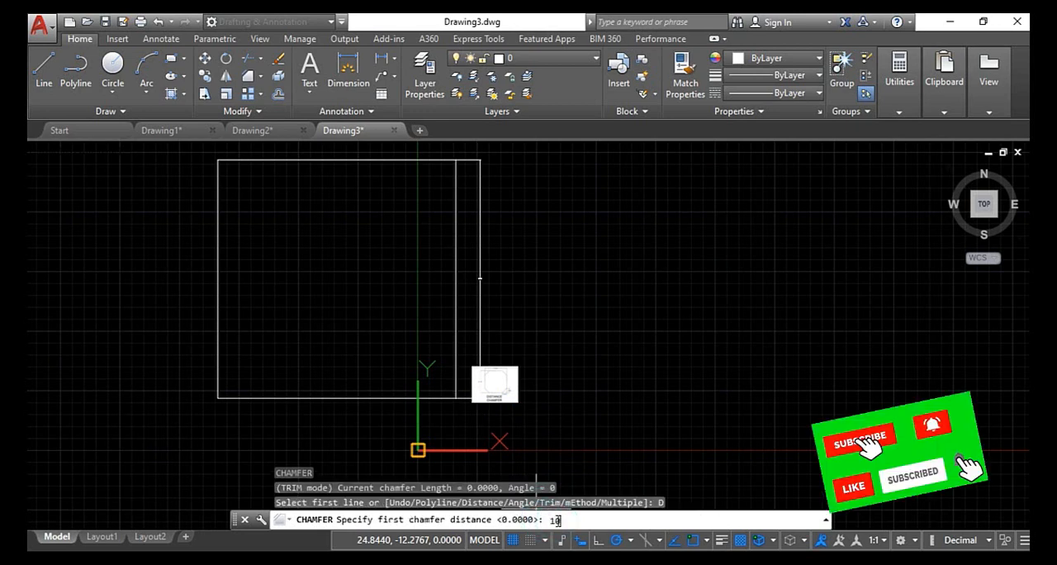
key(Return)
key(Return)
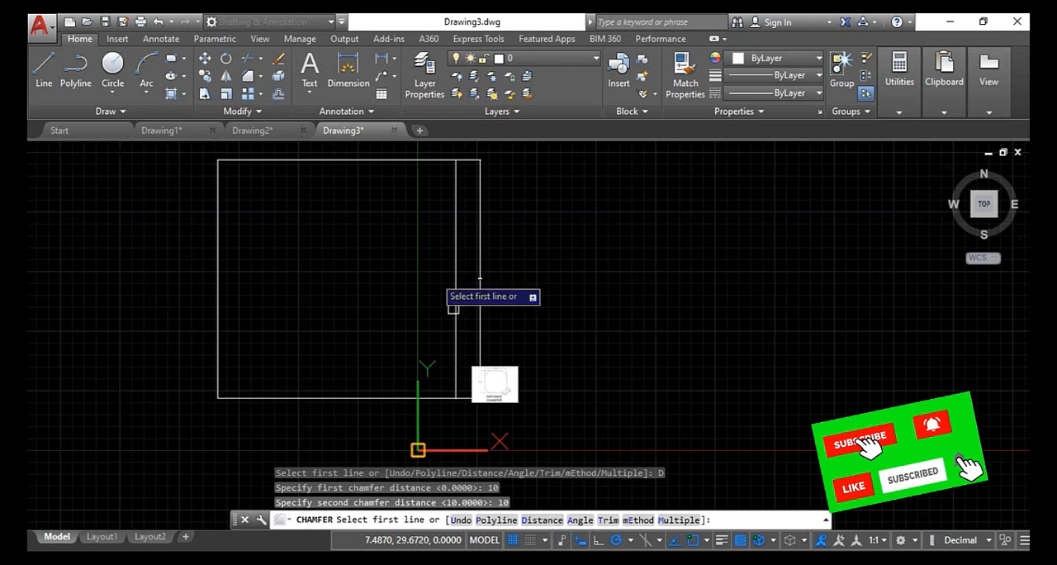
click(243, 160)
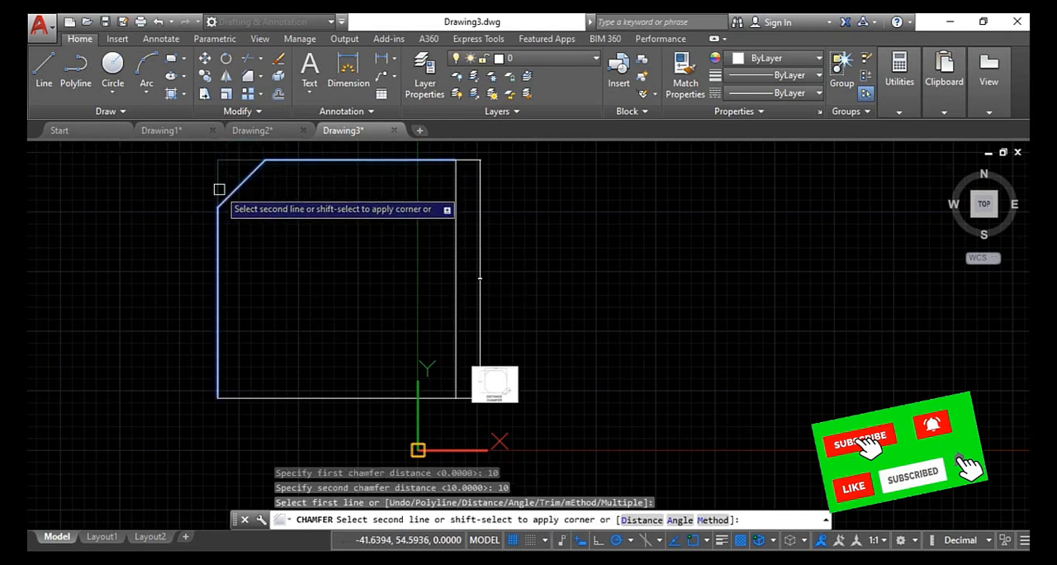
click(219, 191)
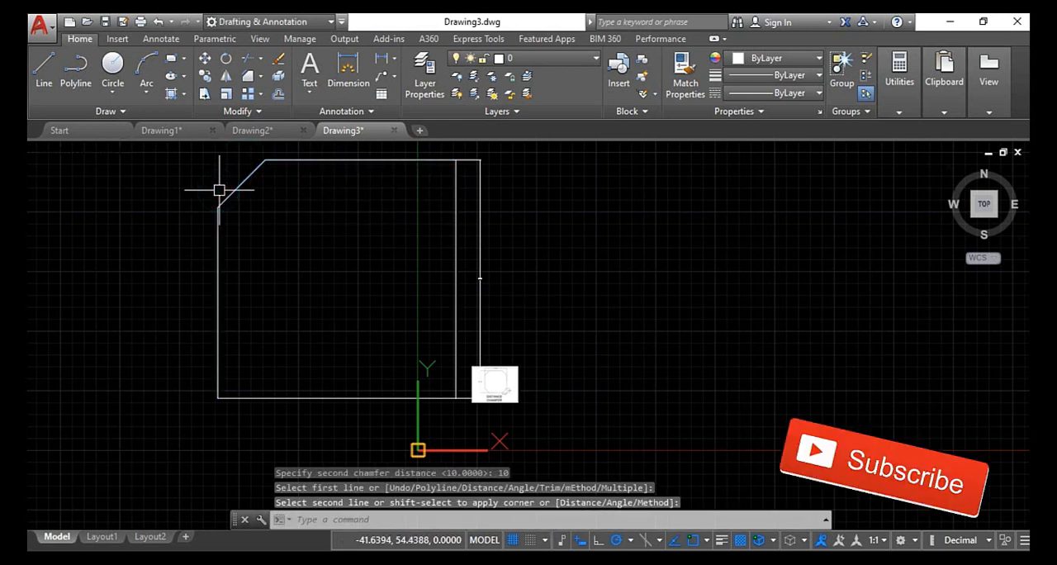
- Chamfer the square's lower-left, lower-right and upper-right corners in one run with the Multiple option, using the current chamfer distances
key(Return)
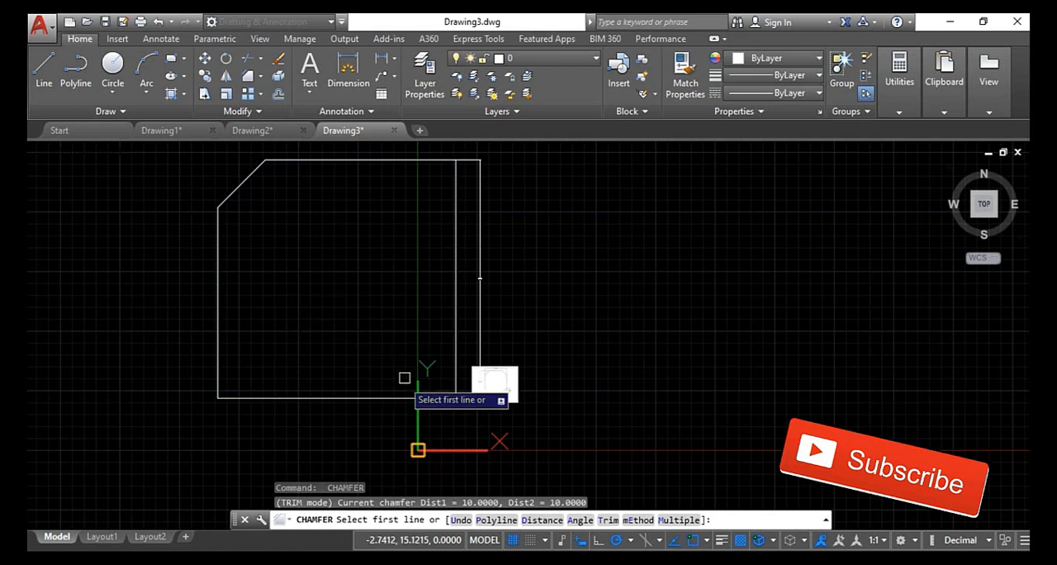
click(679, 520)
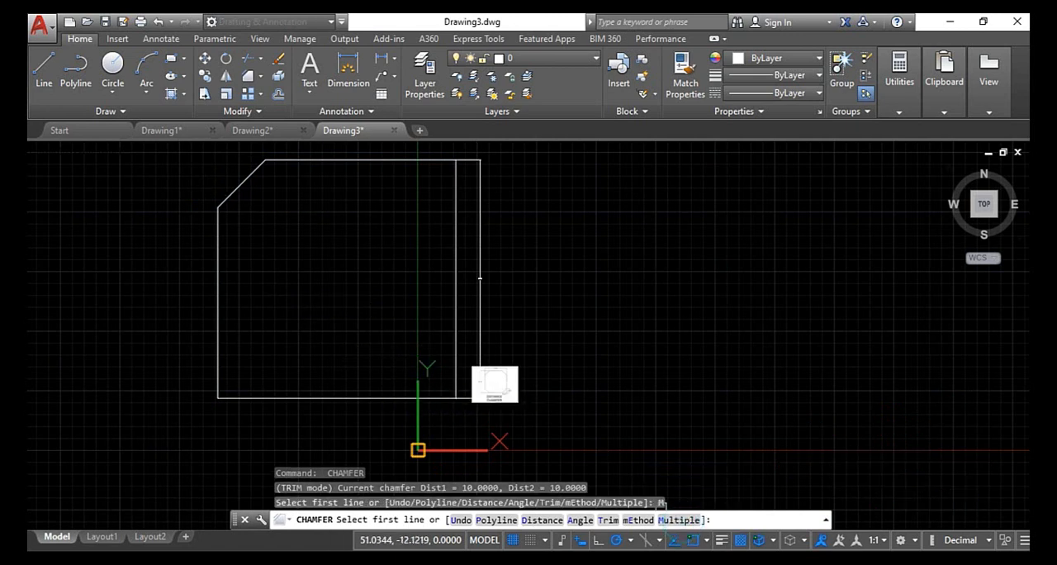
click(218, 346)
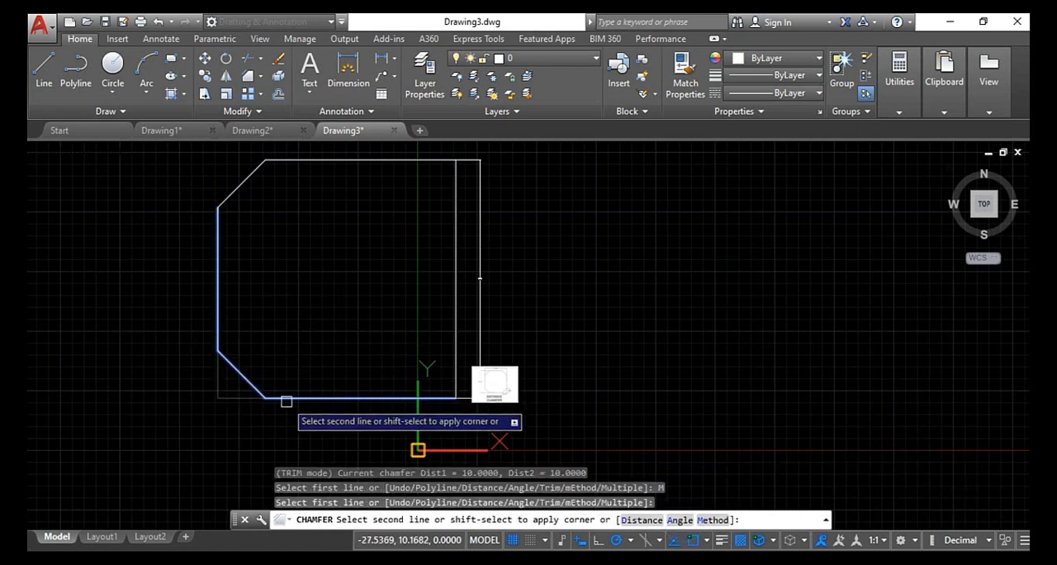
click(286, 400)
click(361, 397)
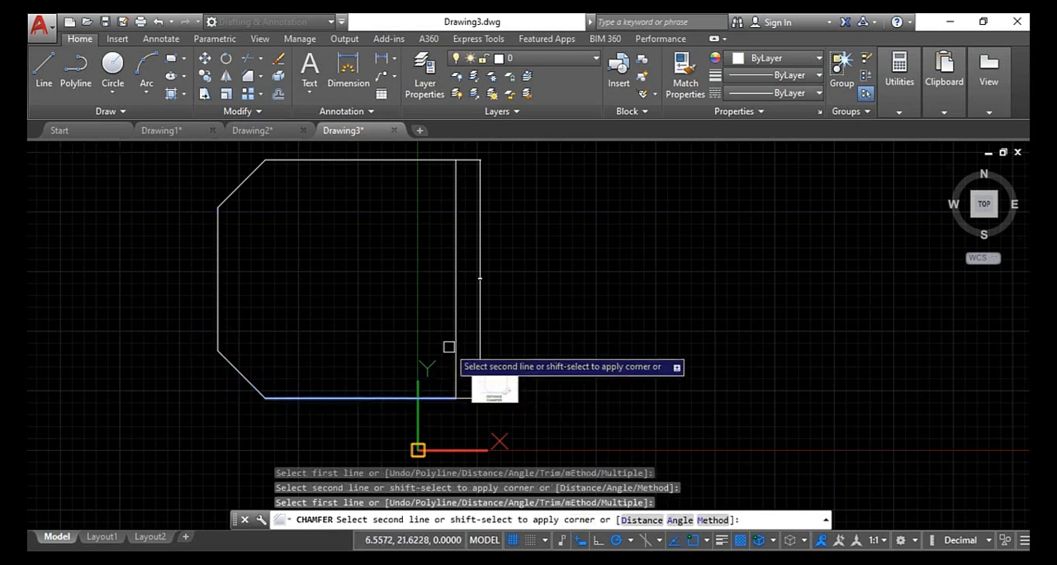
click(455, 339)
click(453, 312)
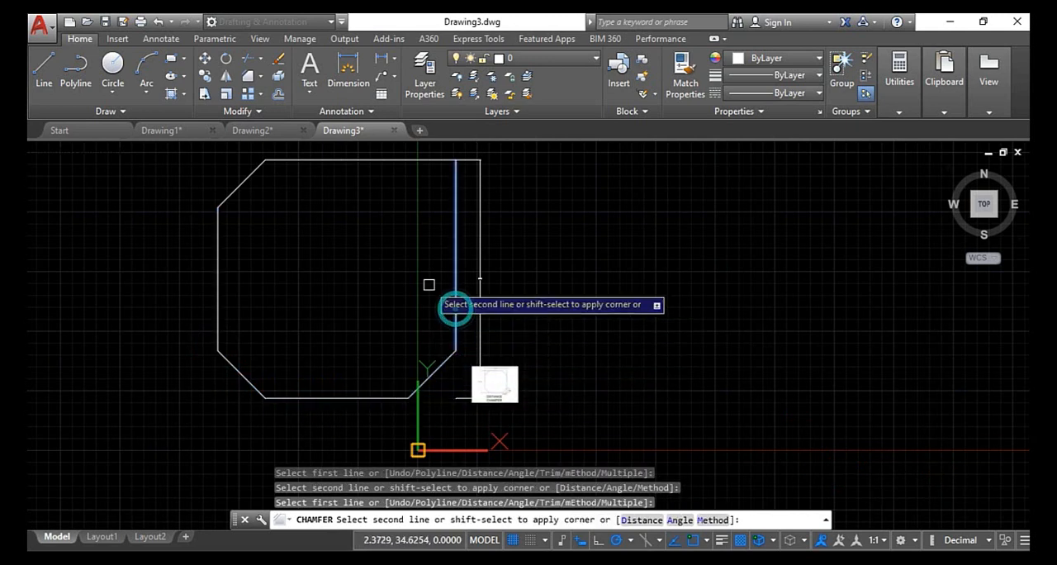
click(404, 164)
key(Escape)
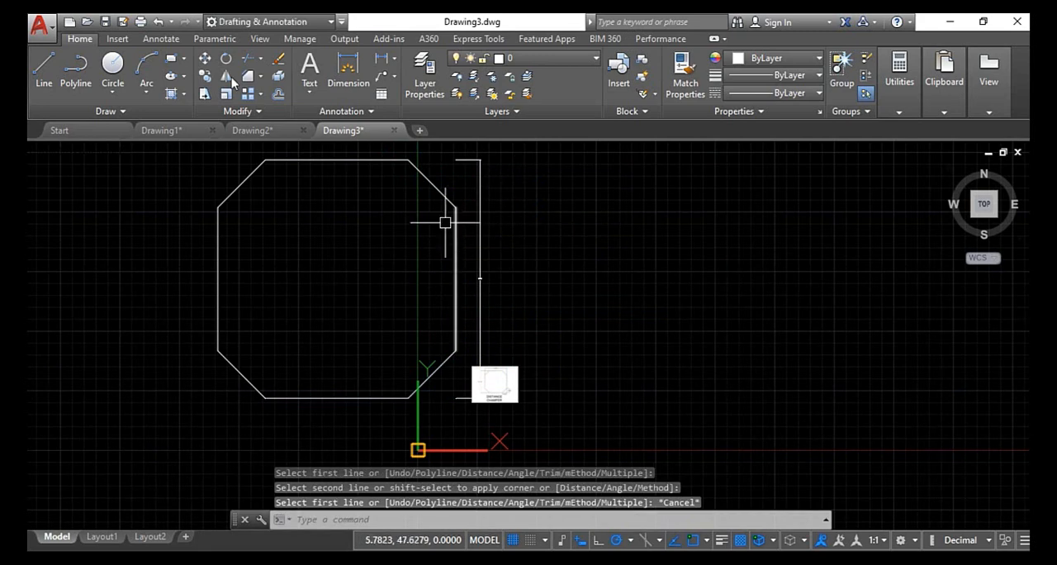
click(351, 73)
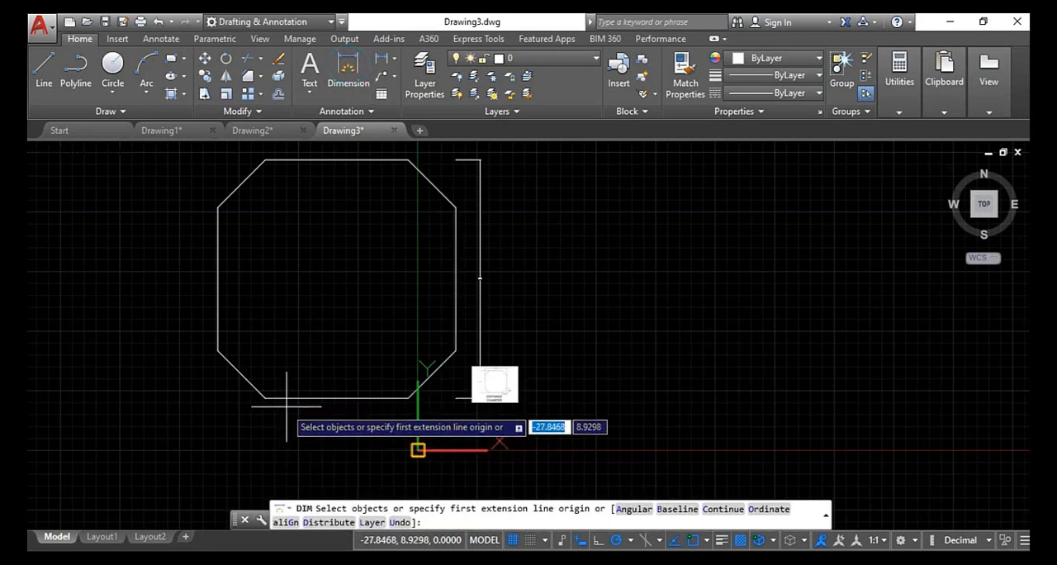
click(222, 338)
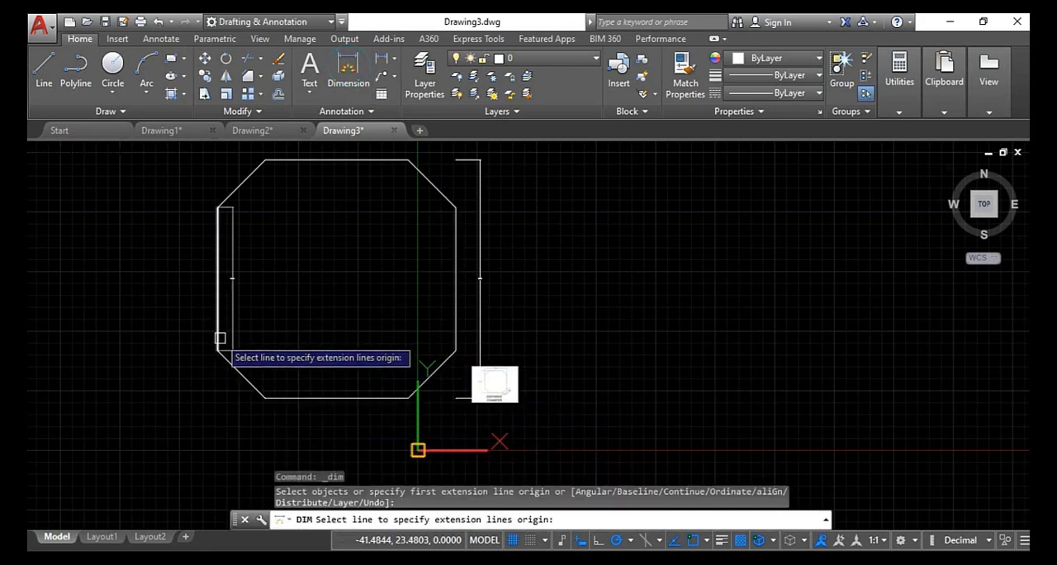
click(219, 338)
click(450, 311)
key(Escape)
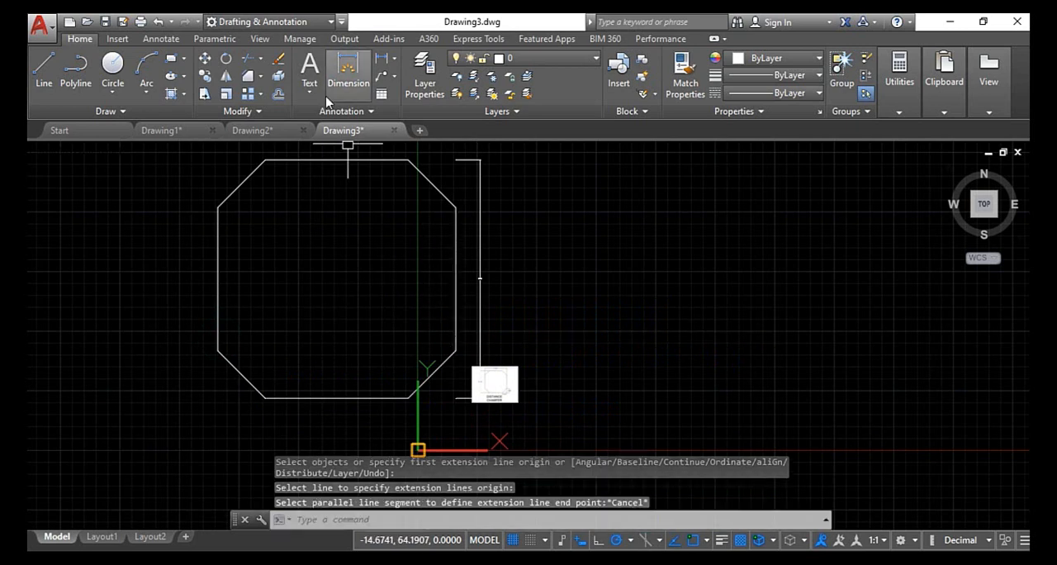
- Dimension the distance between the square's left and right edges, placing the dimension line inside the shape near the lower chamfers
click(349, 73)
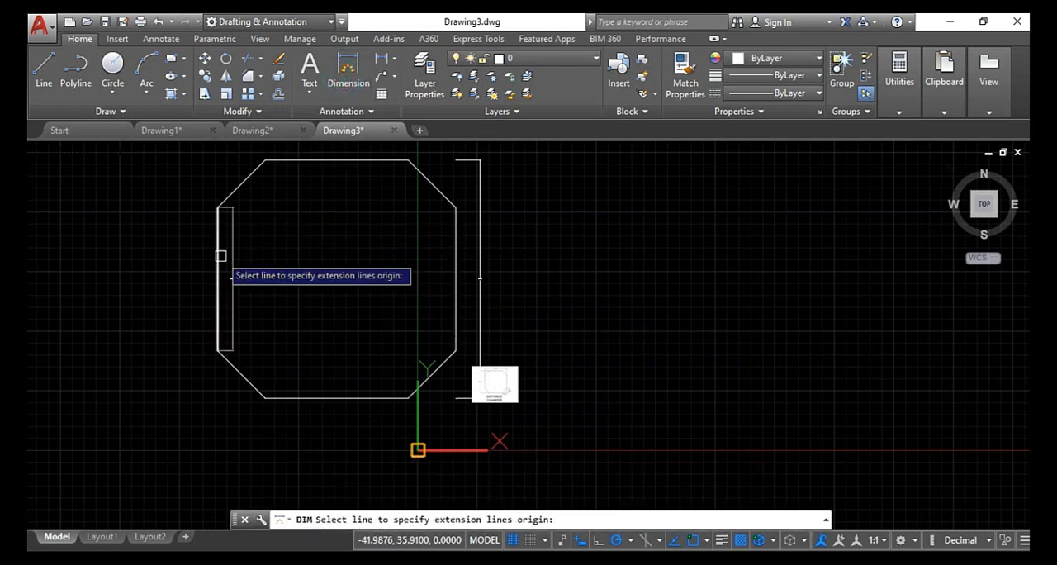
click(219, 255)
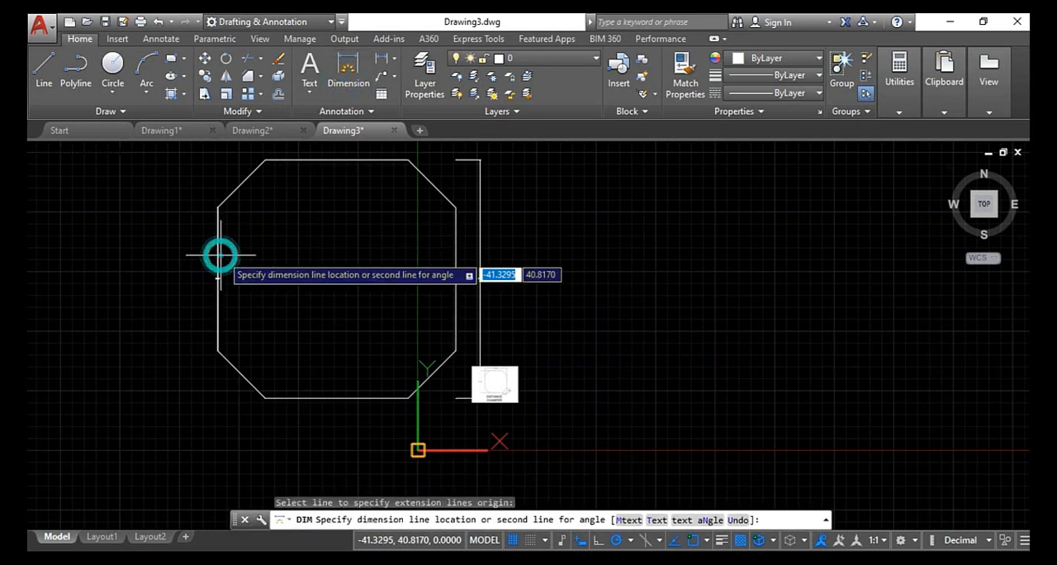
click(455, 234)
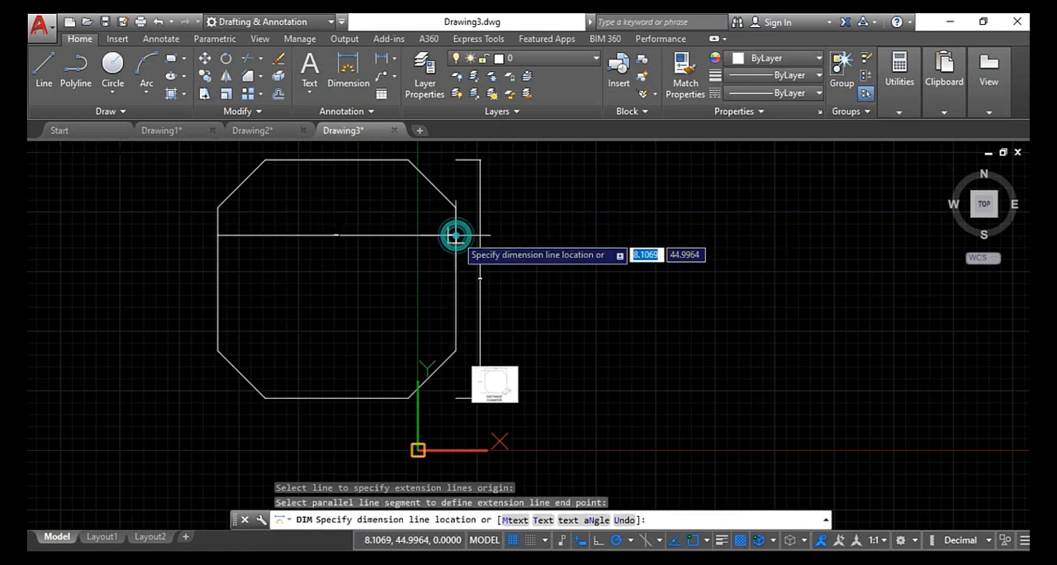
click(334, 356)
scroll(334, 355, up, 6)
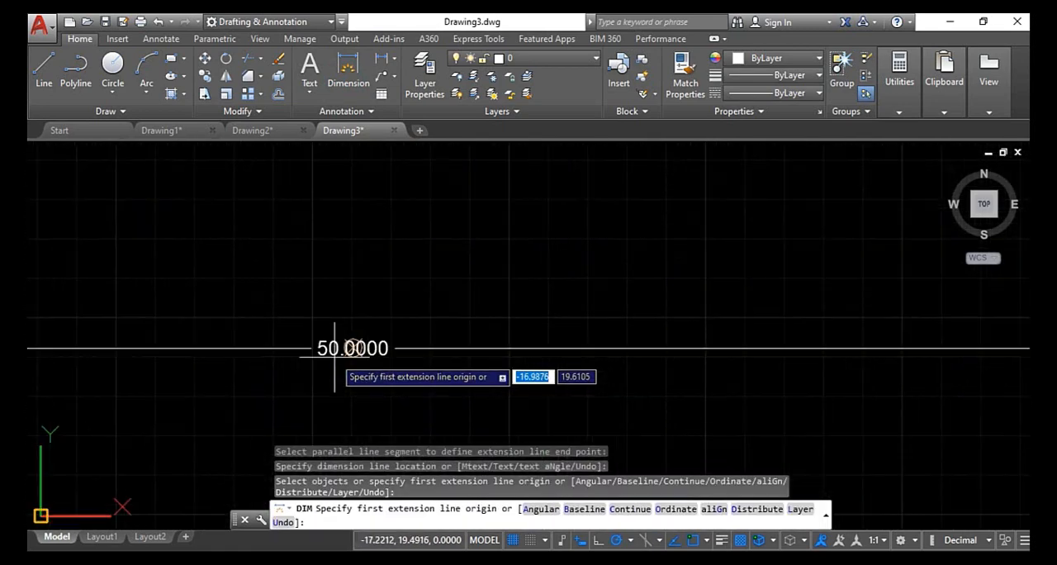
scroll(334, 356, down, 6)
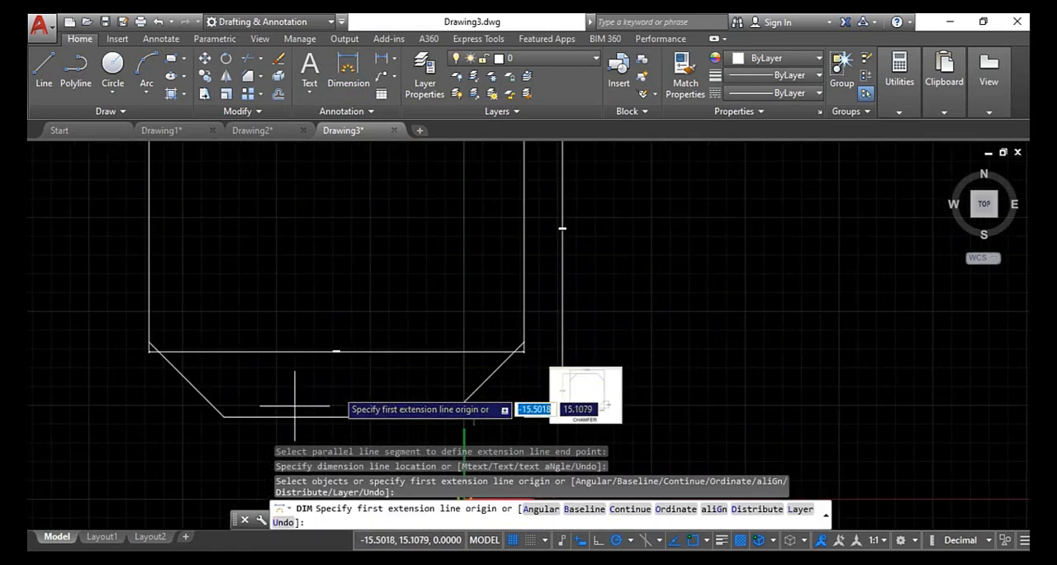
- Dimension the vertical distance of the lower-left chamfer between its two endpoints, placing the dimension line inside the shape
click(222, 413)
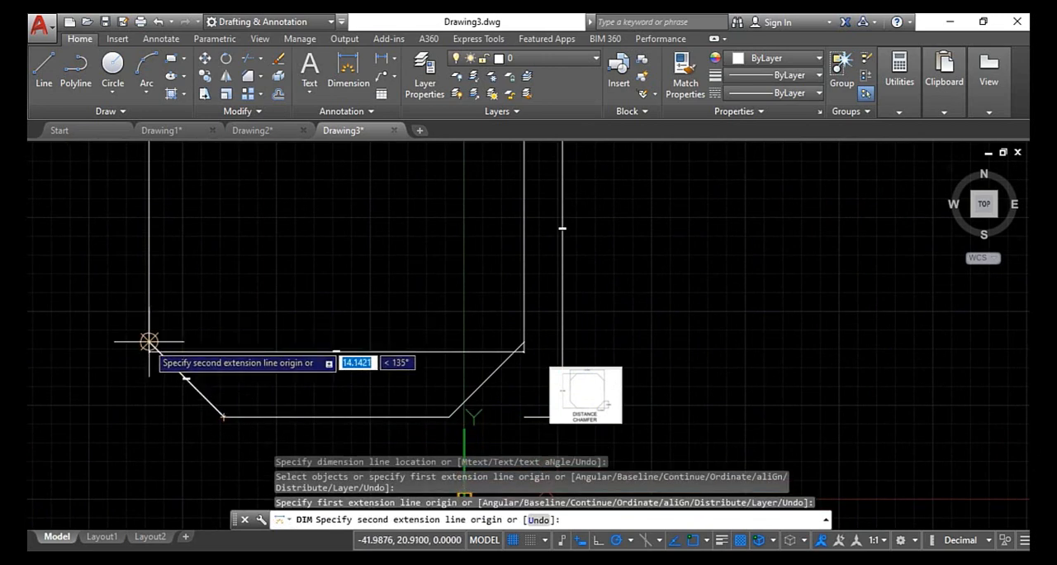
click(149, 342)
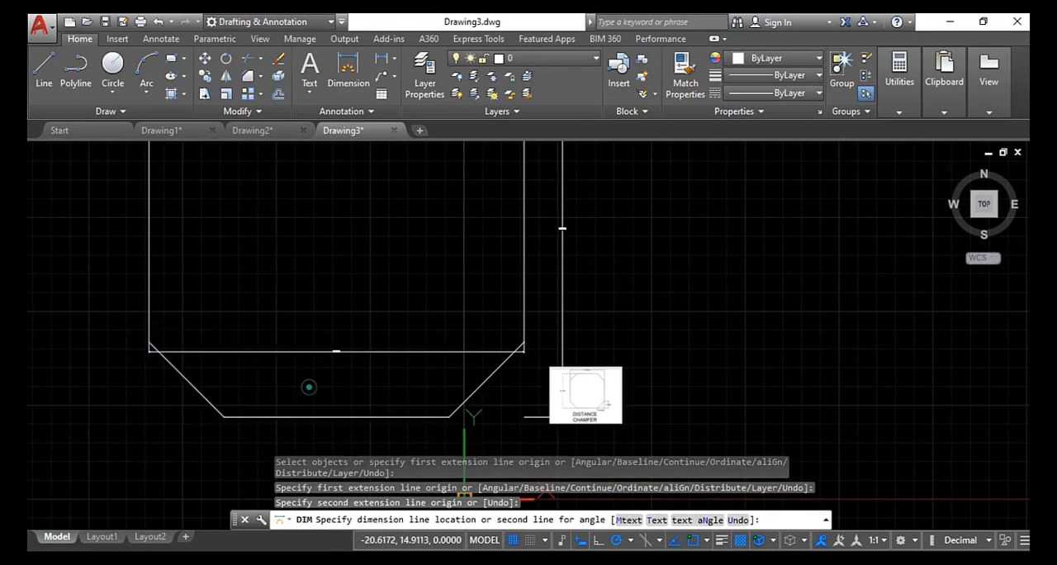
click(309, 386)
scroll(303, 378, up, 5)
scroll(302, 373, down, 5)
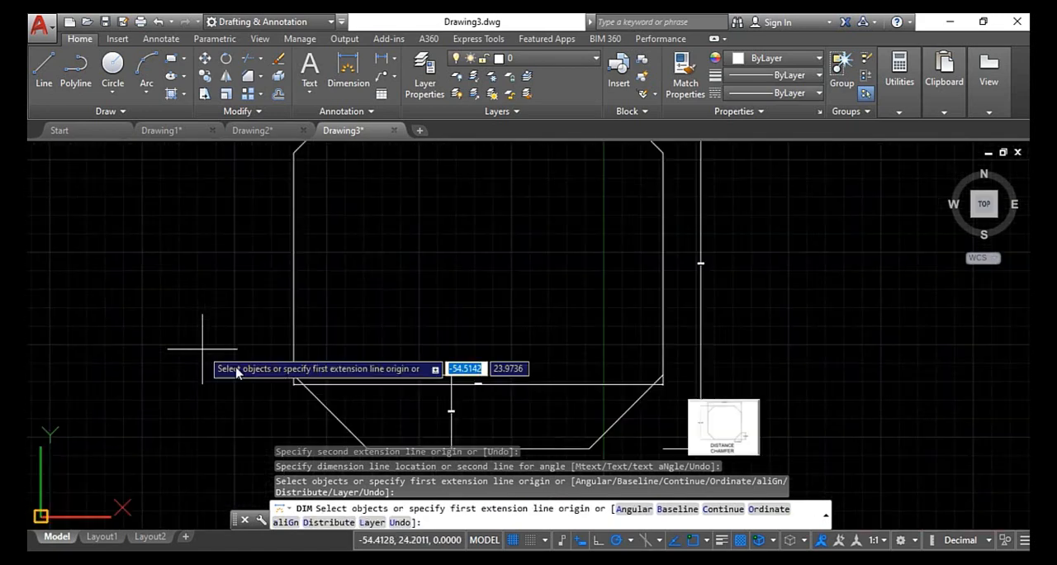
- Dimension the horizontal distance of the lower-left chamfer between its two endpoints, placing the dimension line above it inside the shape
scroll(293, 373, up, 1)
click(296, 376)
scroll(298, 377, down, 2)
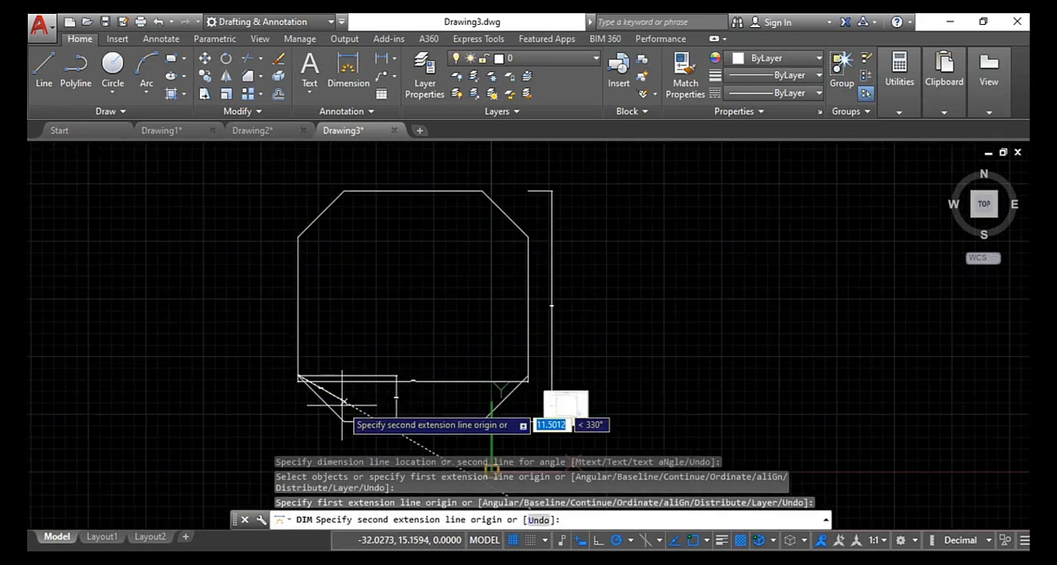
click(342, 423)
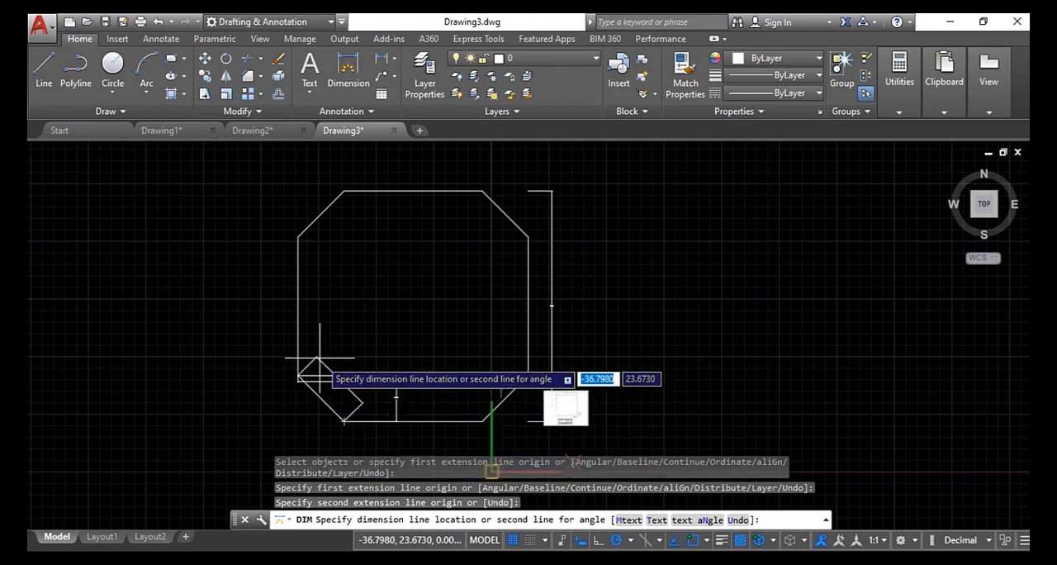
click(288, 299)
scroll(323, 300, up, 5)
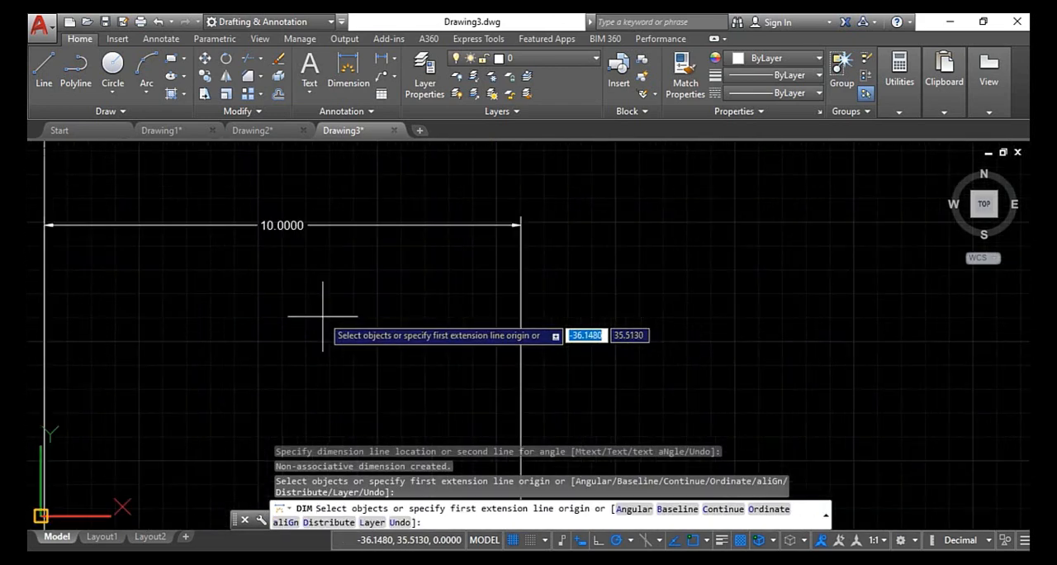
scroll(323, 315, down, 3)
key(Escape)
scroll(316, 292, down, 5)
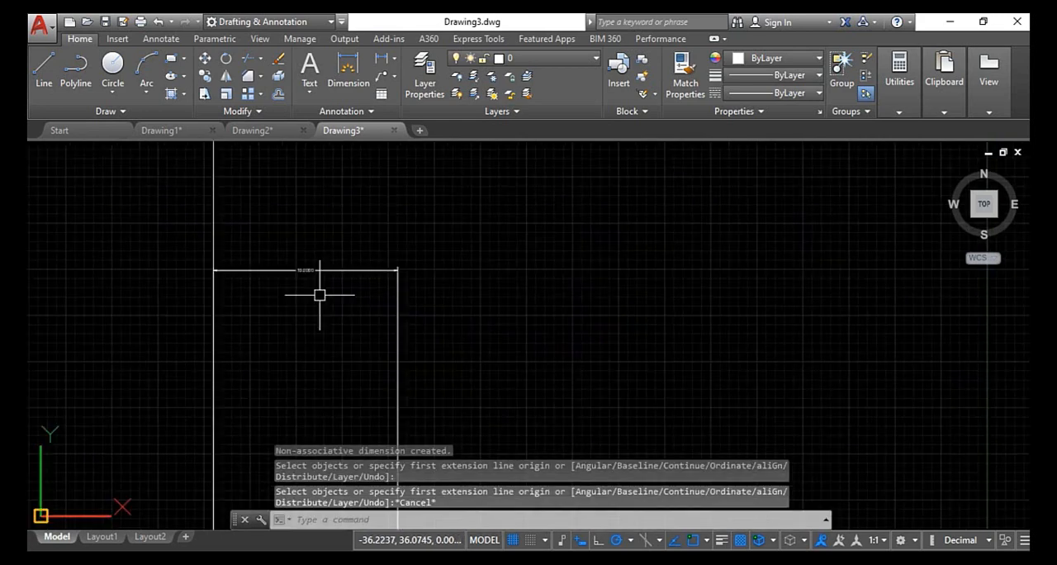
- Create a new drawing and attach the ANGLE CHAMFER image, specifying its insertion point and scale on screen
click(420, 130)
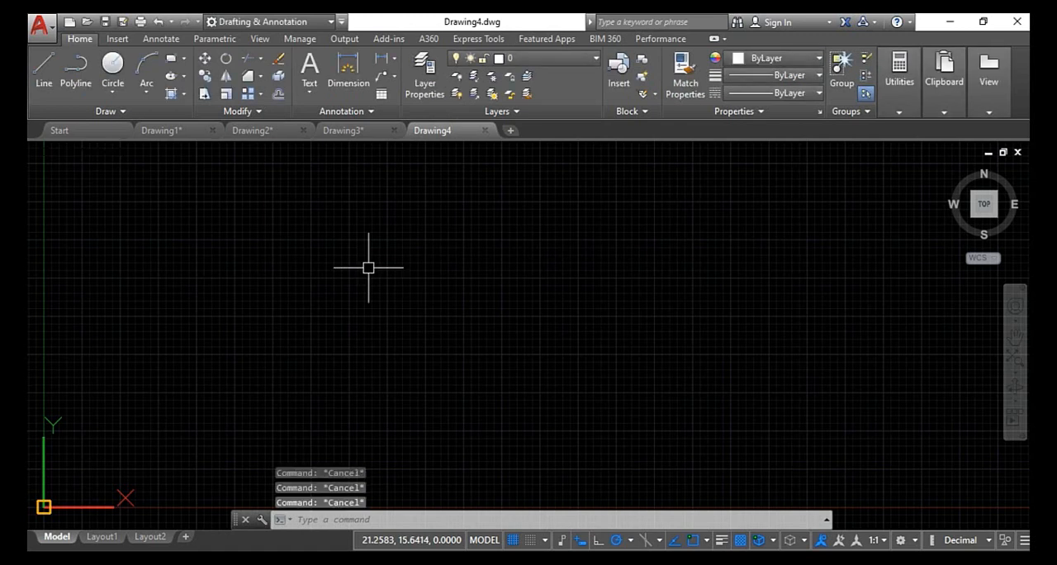
click(118, 38)
click(286, 82)
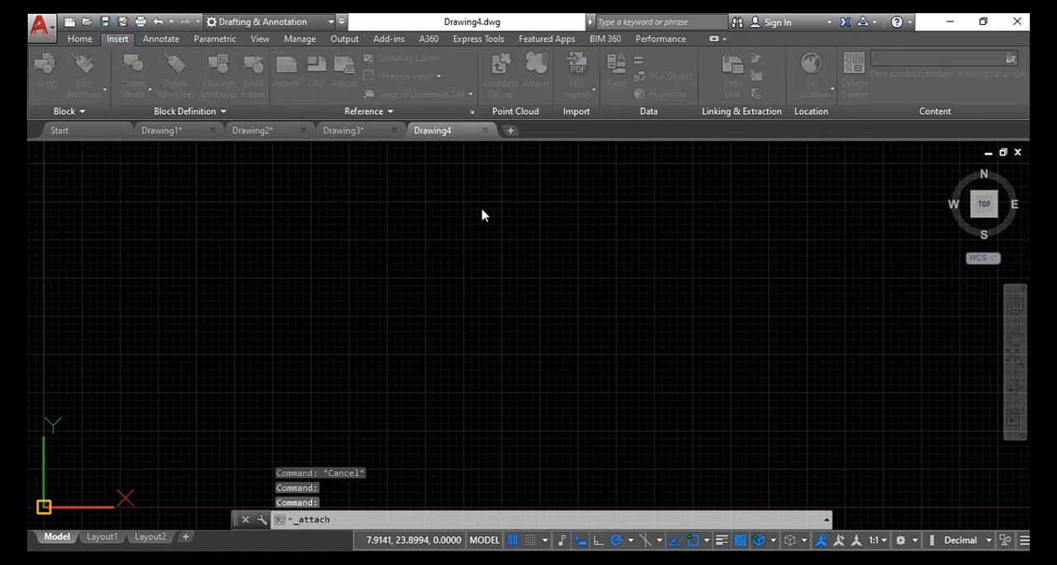
click(459, 209)
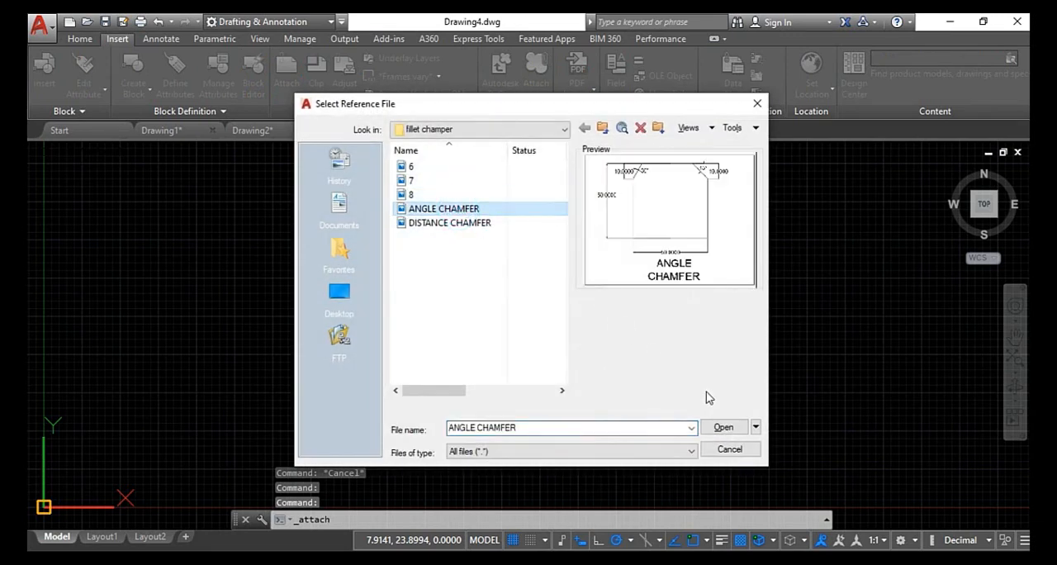
click(721, 425)
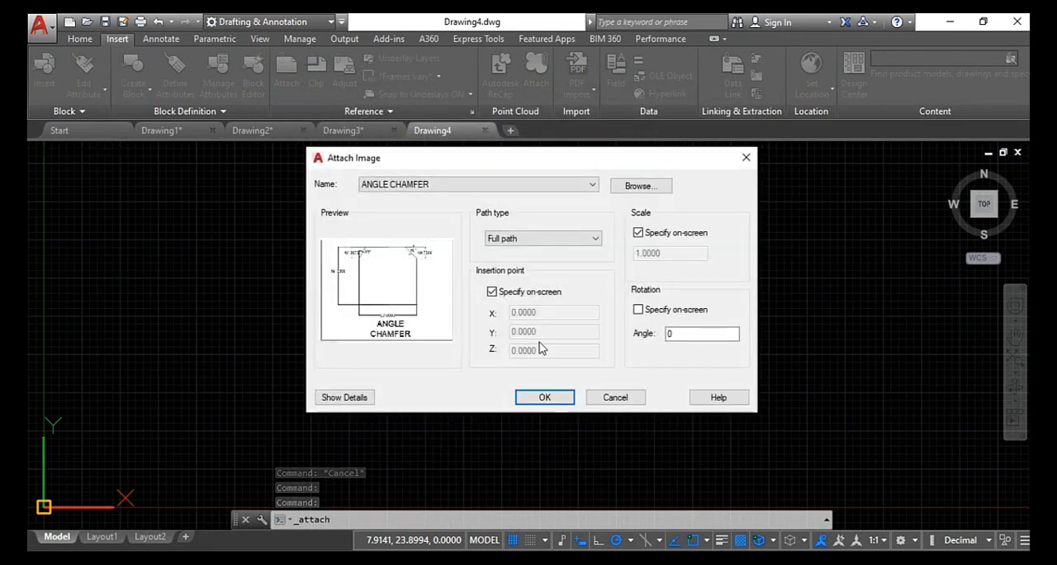
click(544, 397)
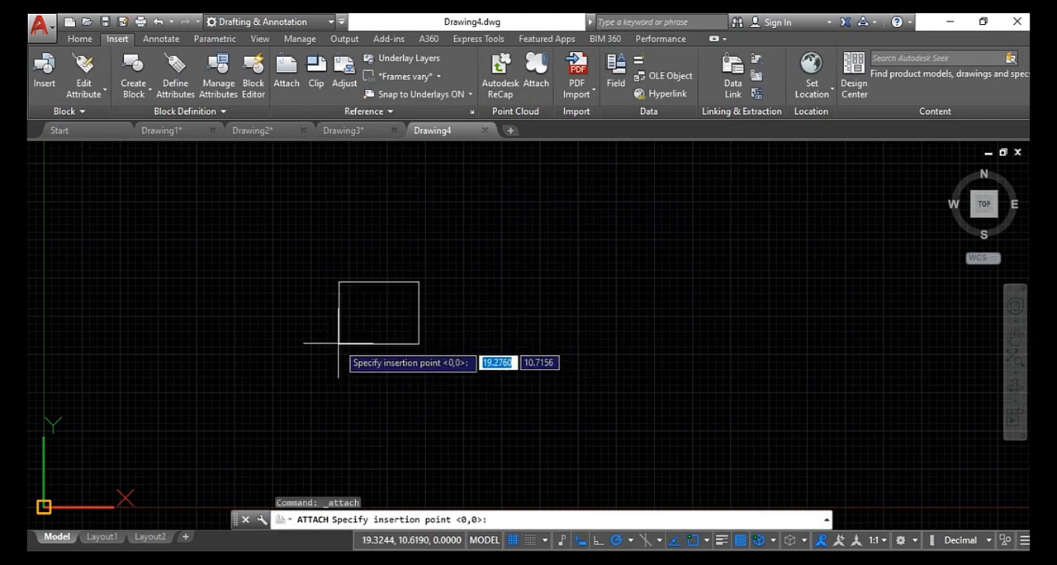
click(337, 342)
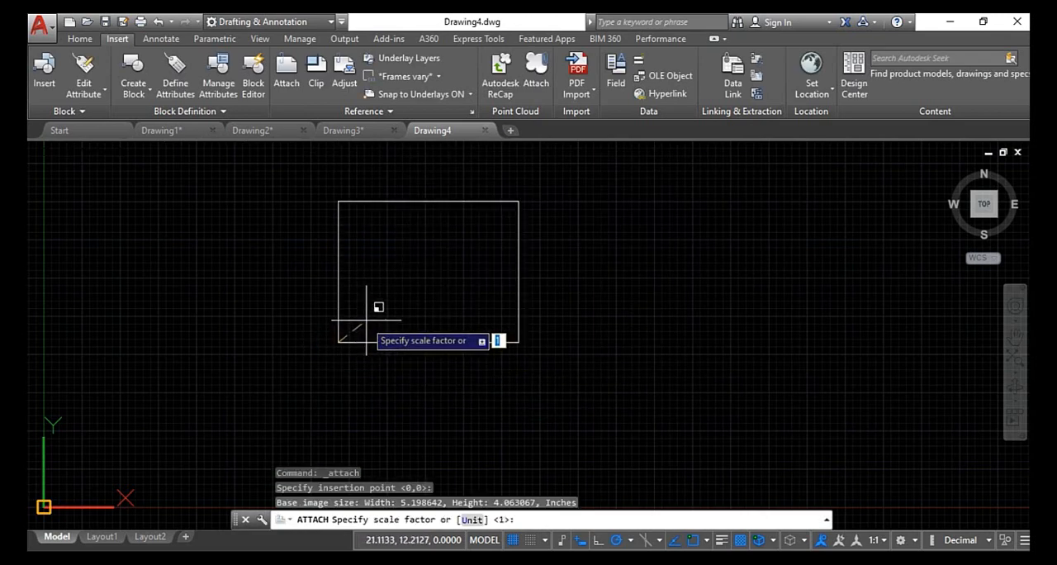
click(379, 310)
- Examine the side lengths, chamfer lengths and chamfer angles shown in the ANGLE CHAMFER reference image
scroll(428, 276, up, 2)
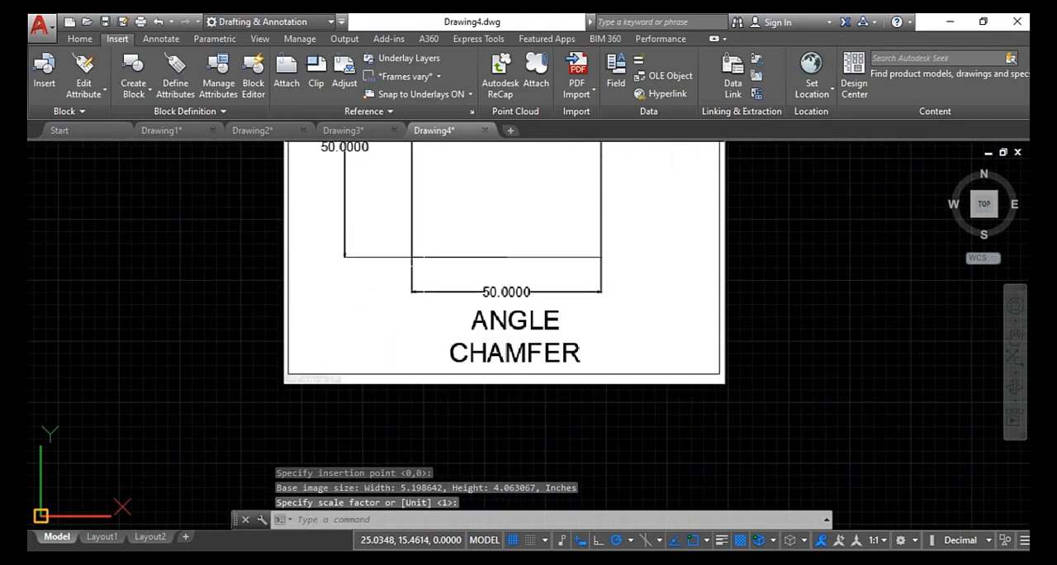
scroll(416, 261, down, 2)
scroll(403, 197, up, 4)
middle_drag(438, 284, 460, 411)
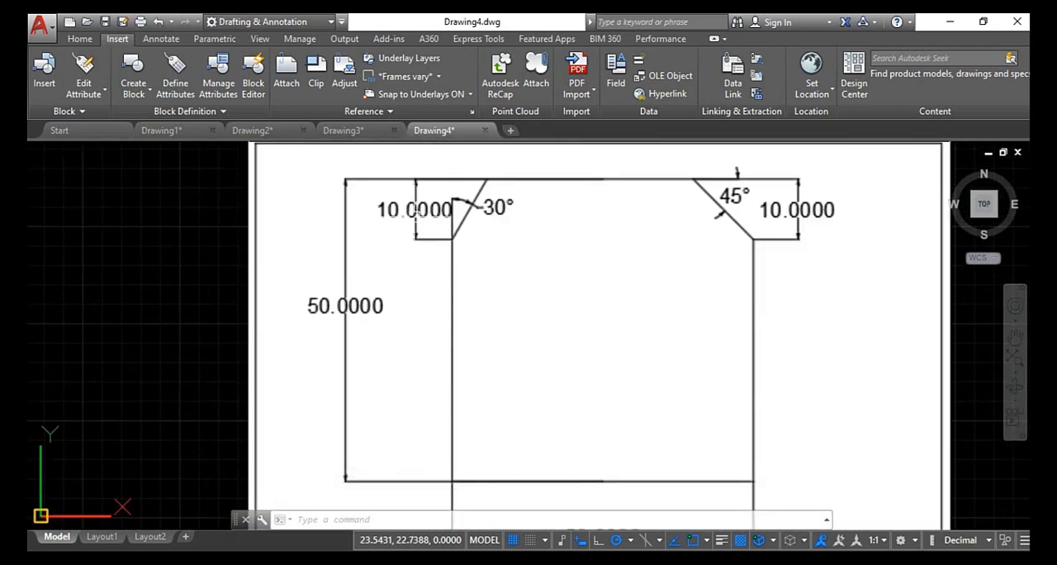
scroll(491, 218, down, 2)
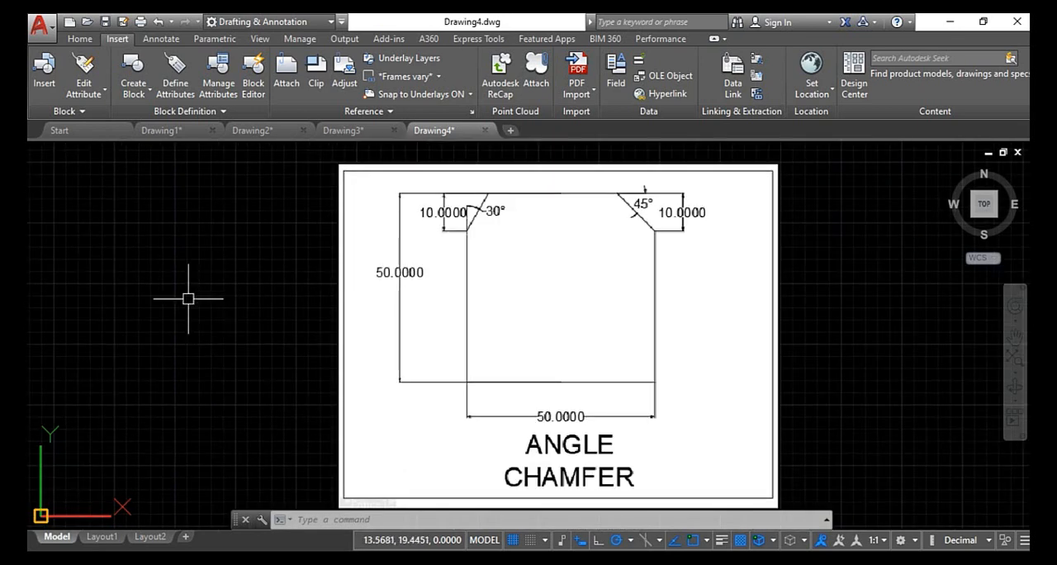
key(Escape)
key(Escape)
key(Escape)
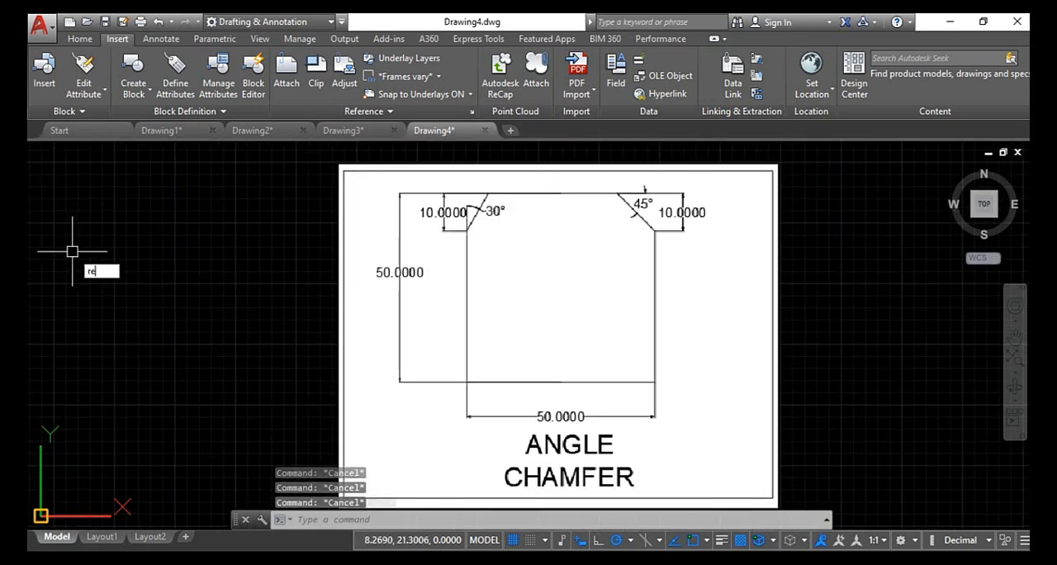
text(rec)
key(Return)
click(78, 284)
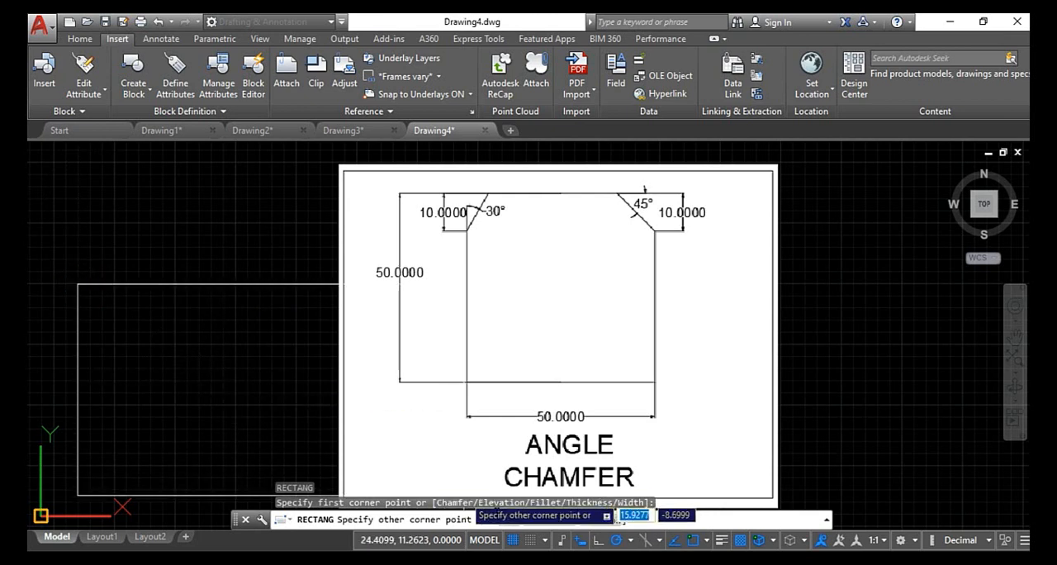
key(Escape)
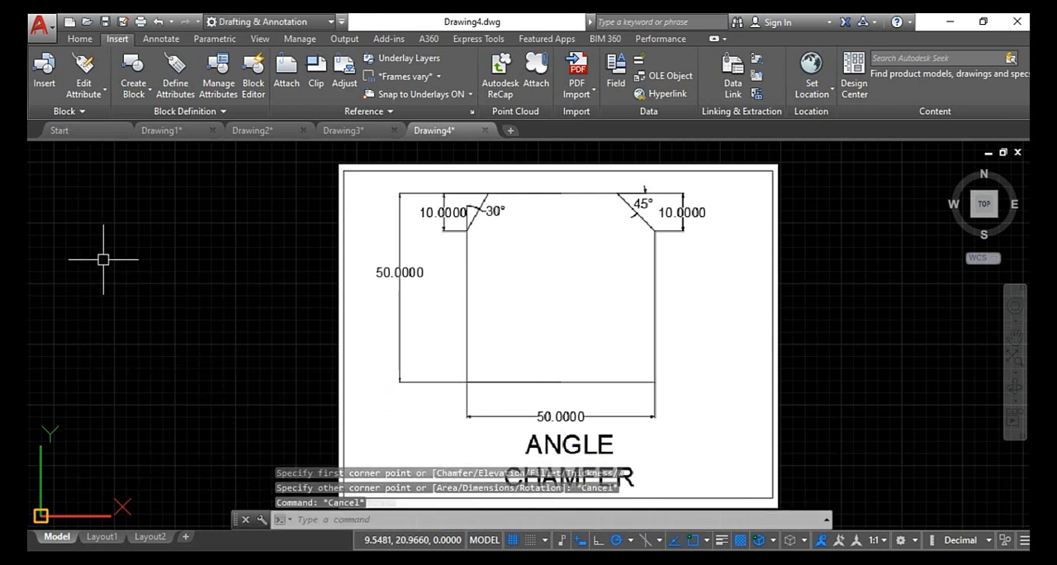
- Draw a square with 50-unit sides using the Line command, starting from its lower-left corner and proceeding counterclockwise
text(l)
key(Return)
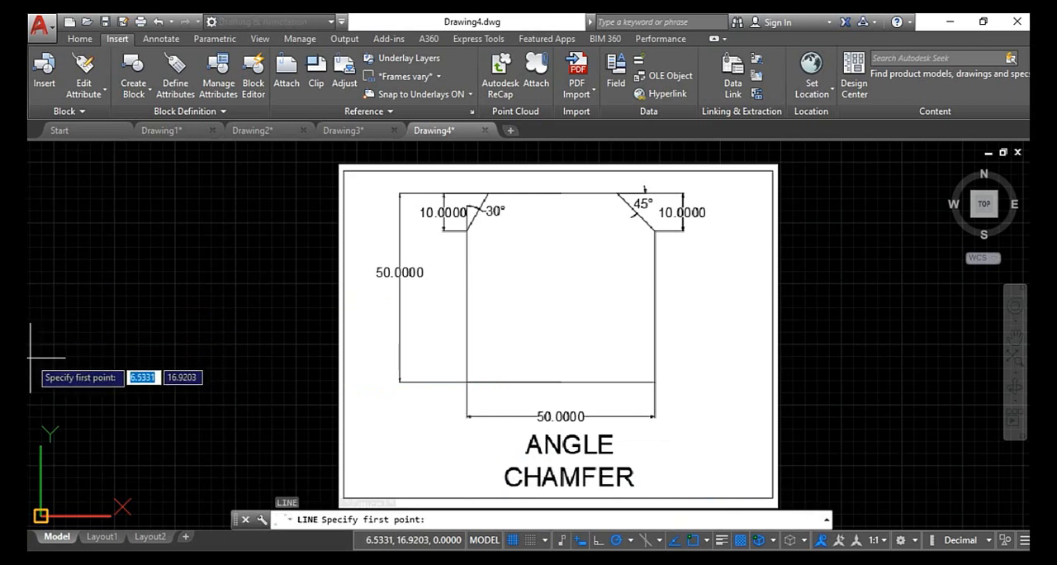
scroll(30, 359, down, 2)
scroll(322, 347, down, 3)
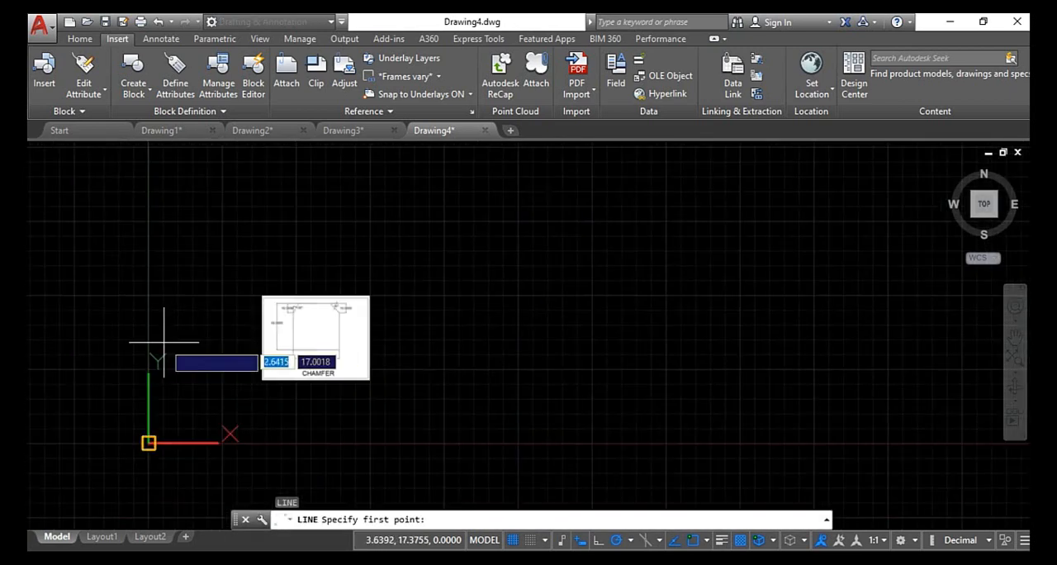
click(32, 361)
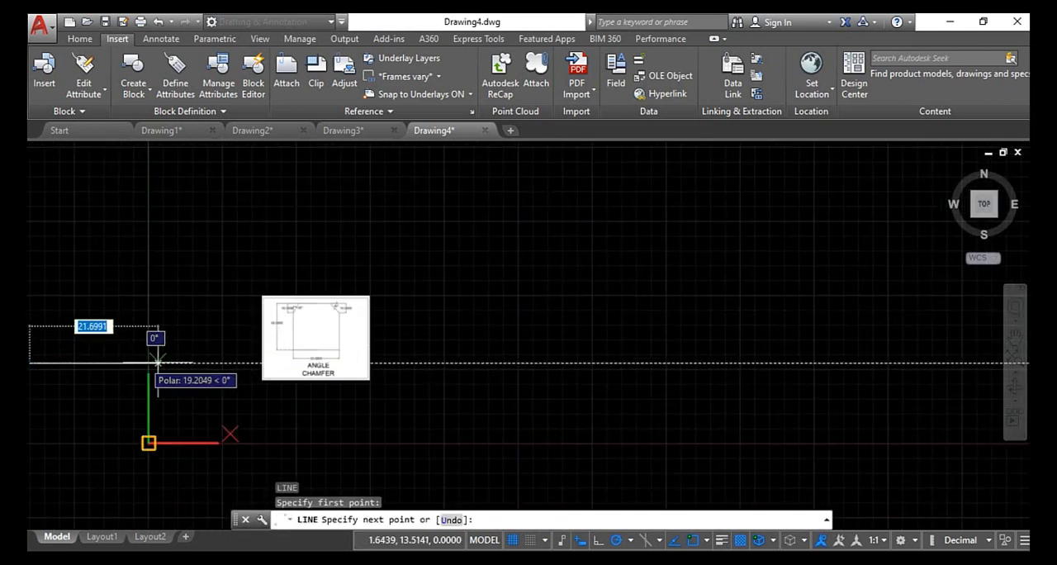
text(50)
key(Return)
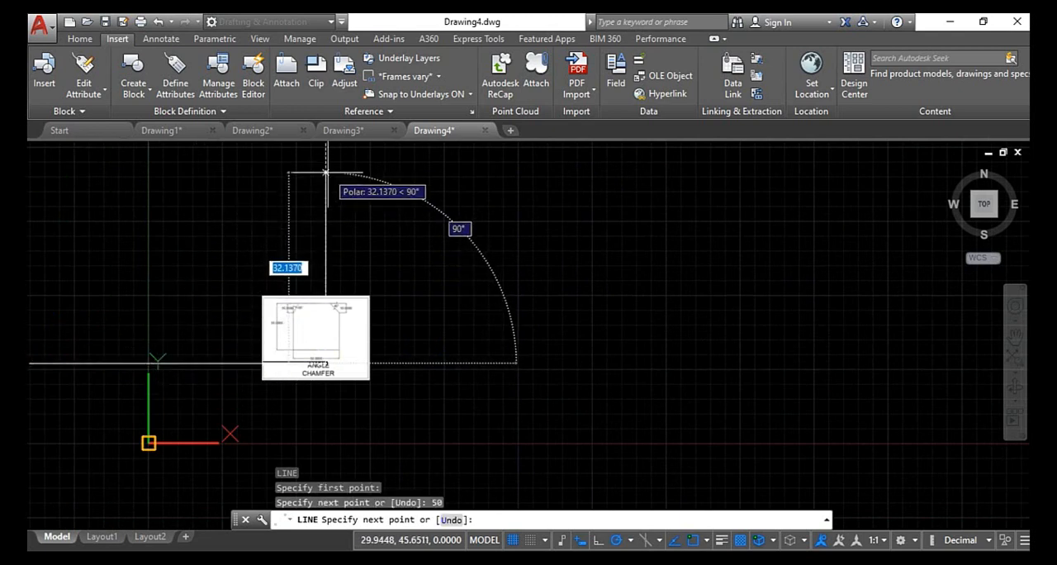
key(Return)
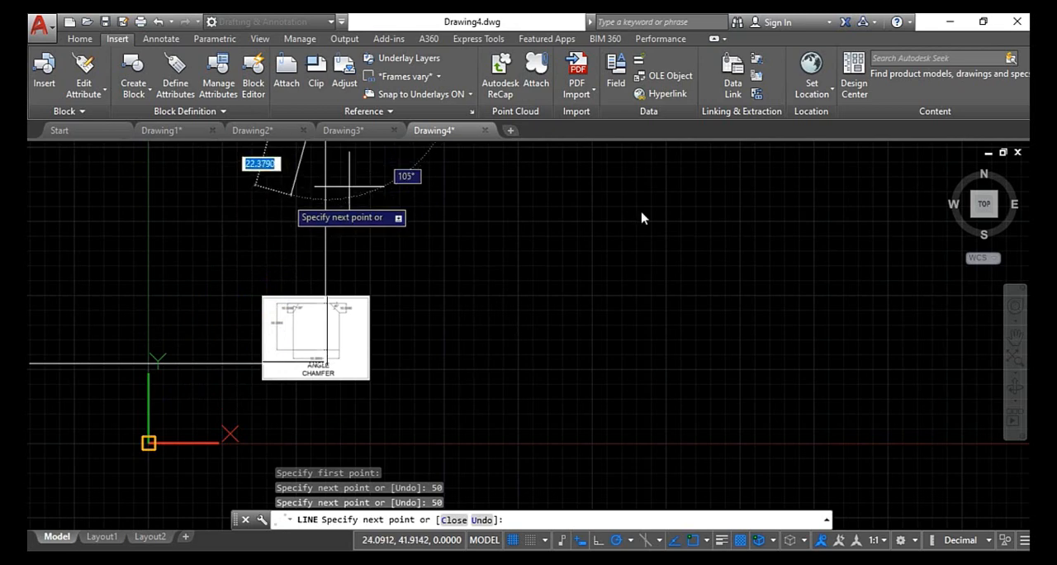
click(983, 210)
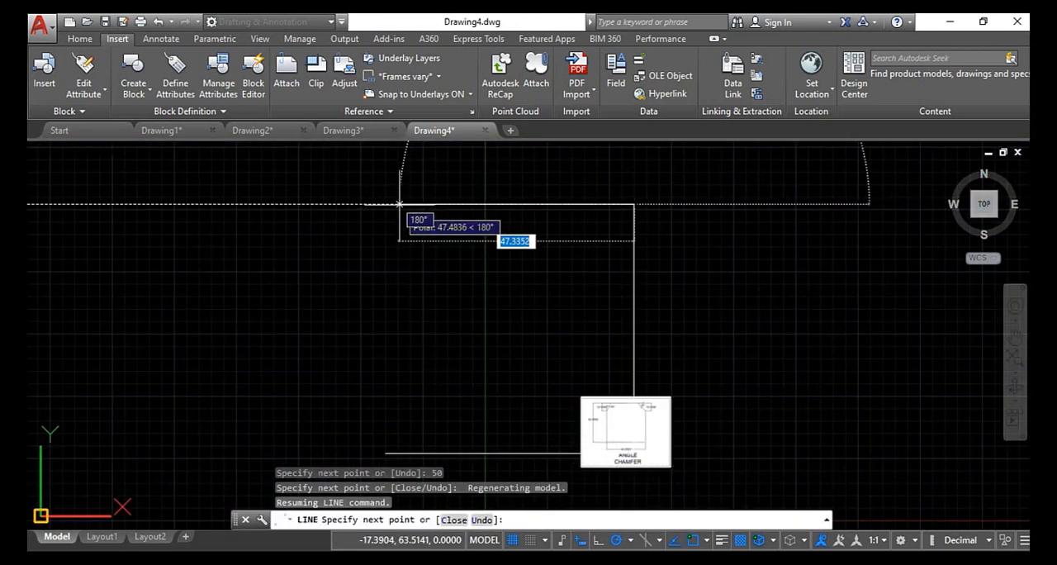
key(Return)
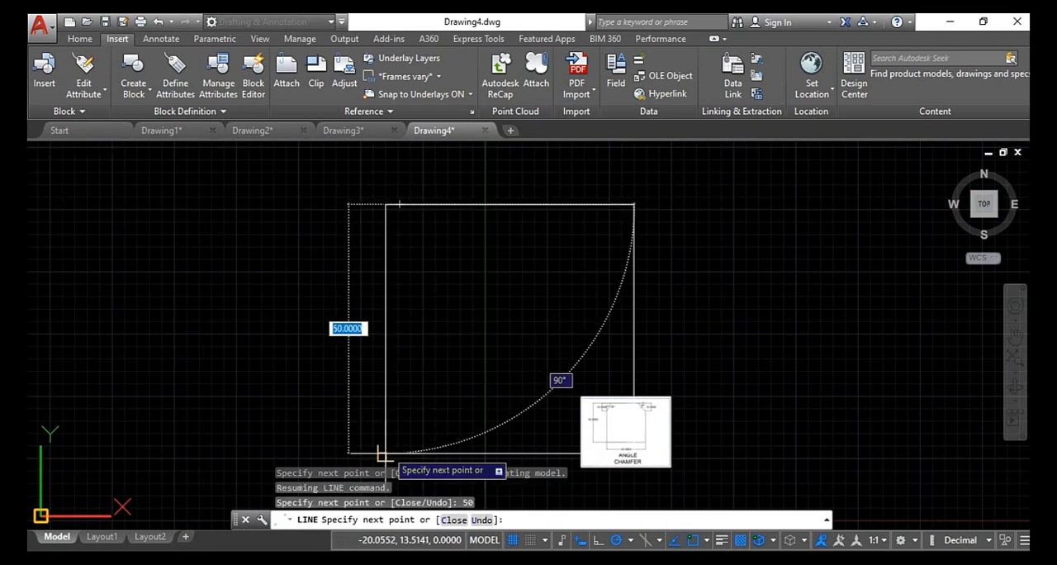
key(Escape)
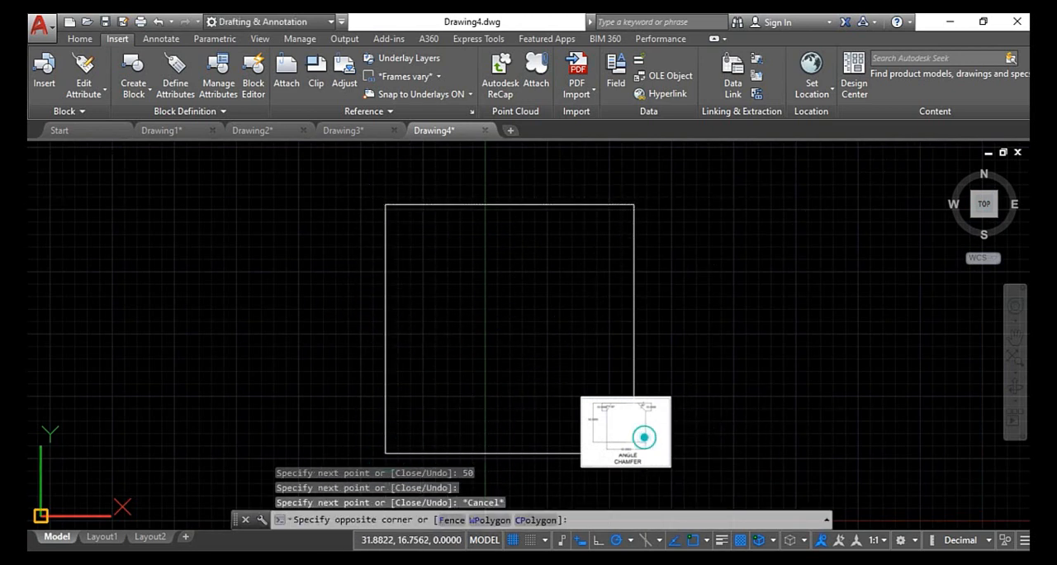
key(Escape)
- Move the ANGLE CHAMFER reference image off the square's lower-right corner to the empty space right of the square
click(705, 395)
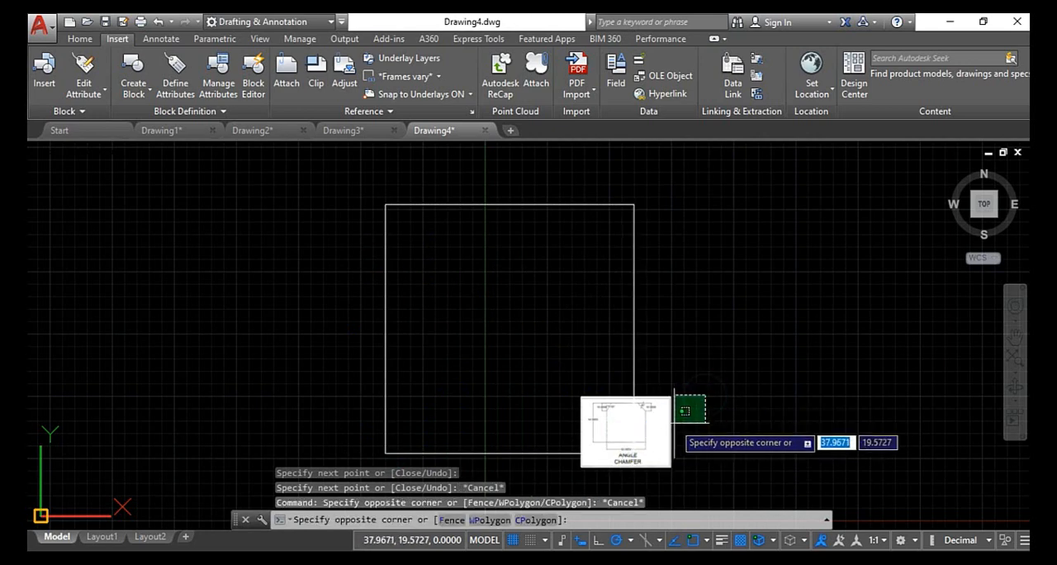
click(676, 422)
text(m)
key(Return)
click(662, 432)
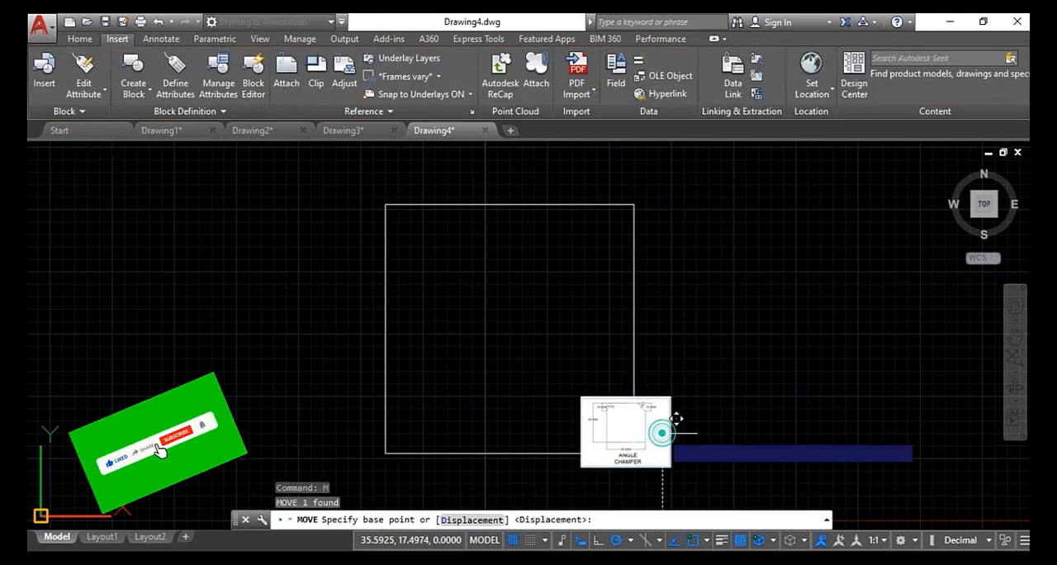
click(865, 245)
key(Escape)
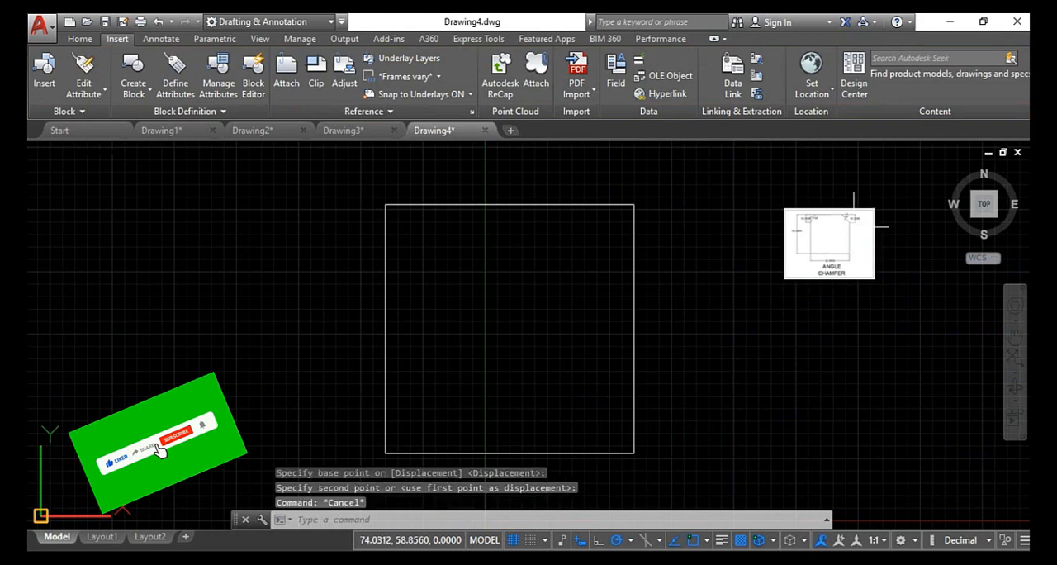
- Chamfer the square's upper-left corner by the Angle option with length 10 and angle 30, selecting the left side first and the top side second
scroll(859, 204, up, 5)
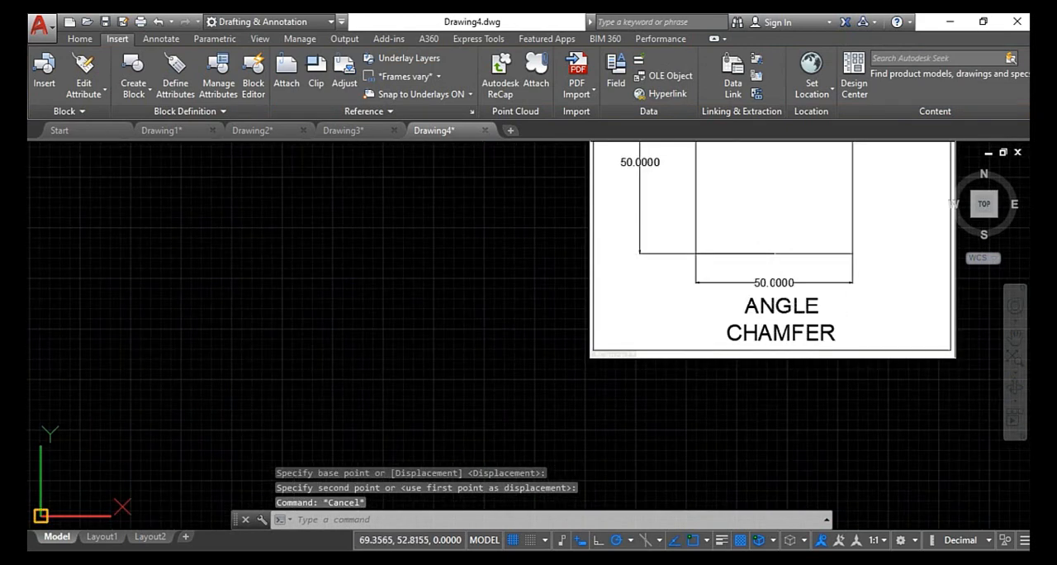
scroll(773, 268, down, 3)
scroll(737, 236, up, 2)
middle_drag(730, 223, 727, 393)
scroll(706, 307, up, 2)
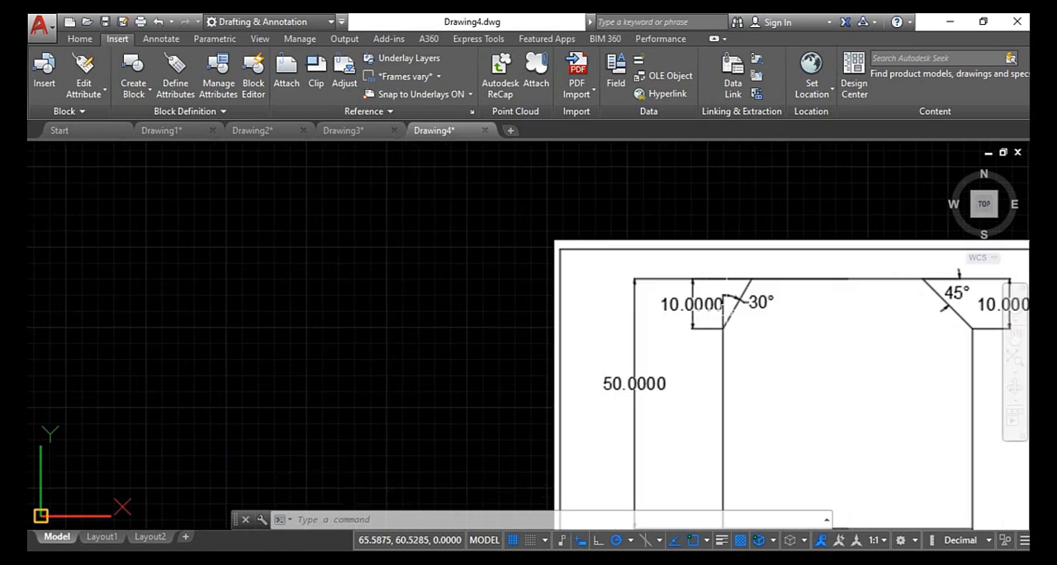
scroll(546, 300, down, 6)
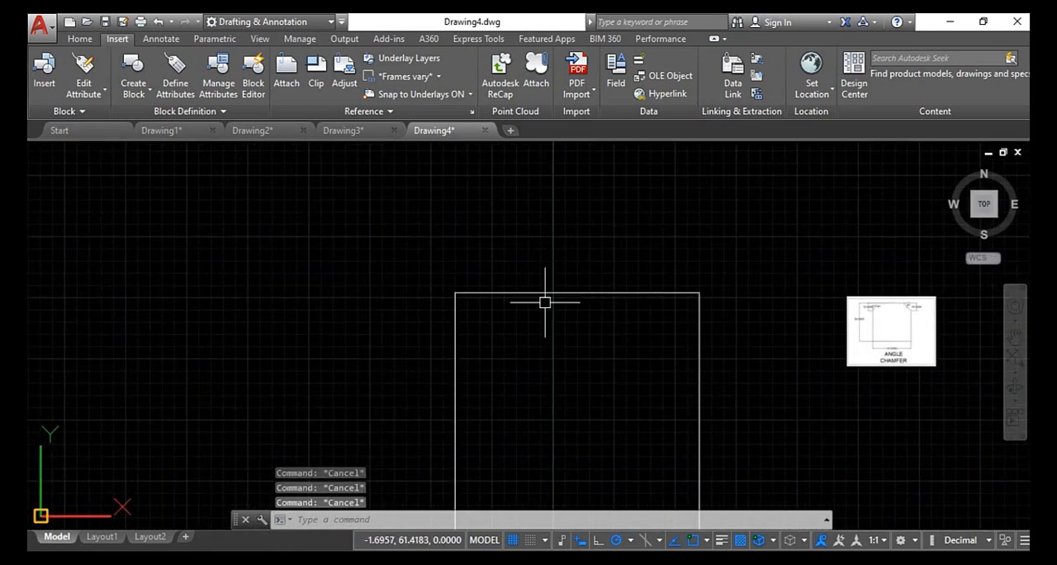
text(CHA)
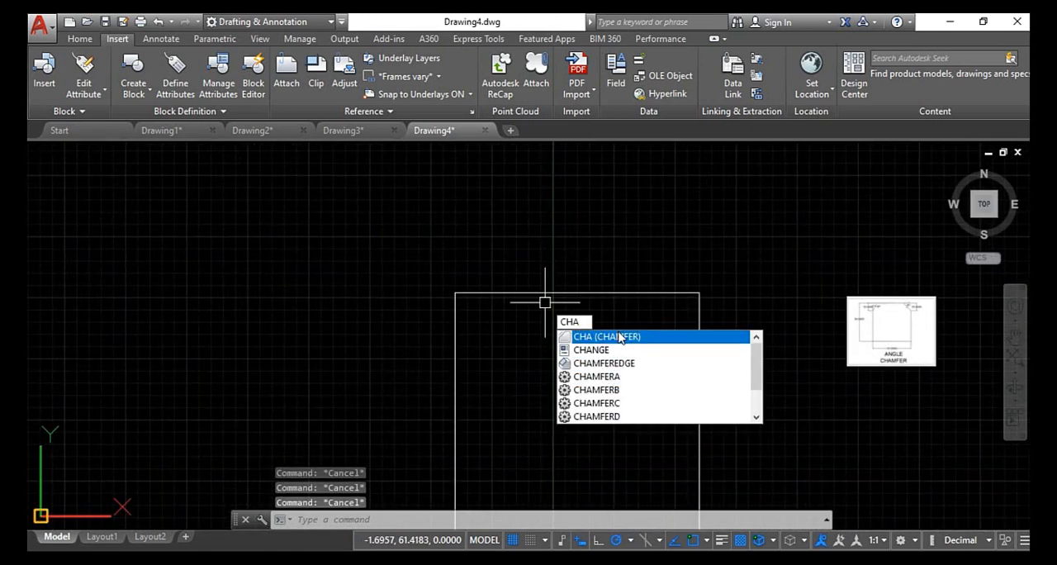
click(618, 336)
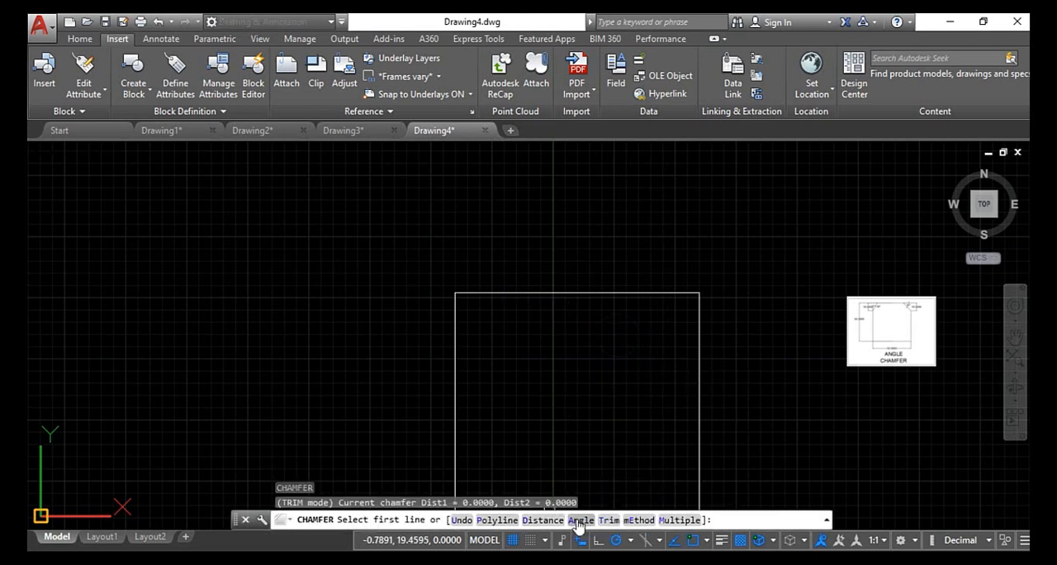
click(580, 521)
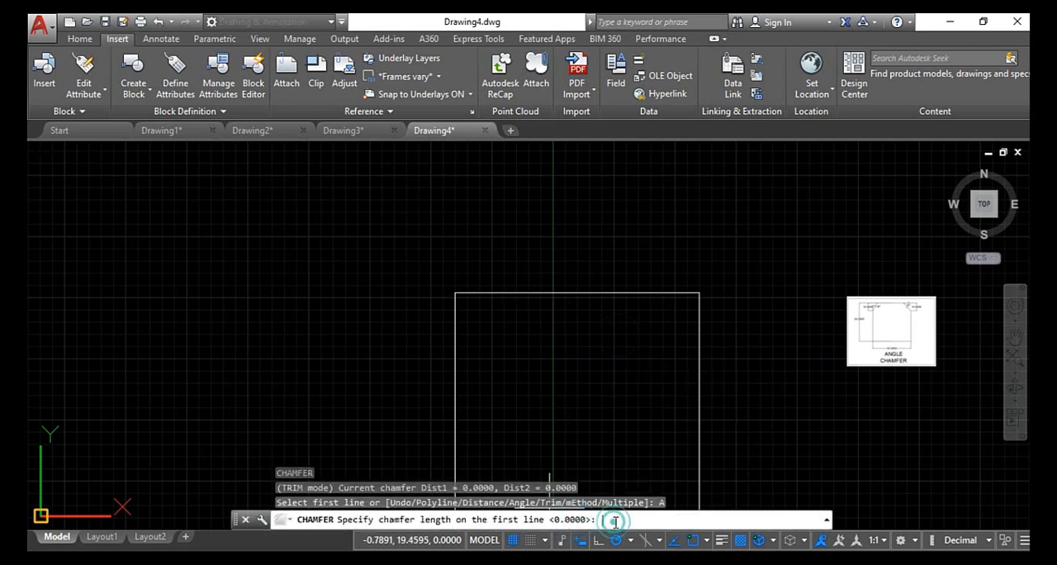
text(10)
key(Return)
text(30)
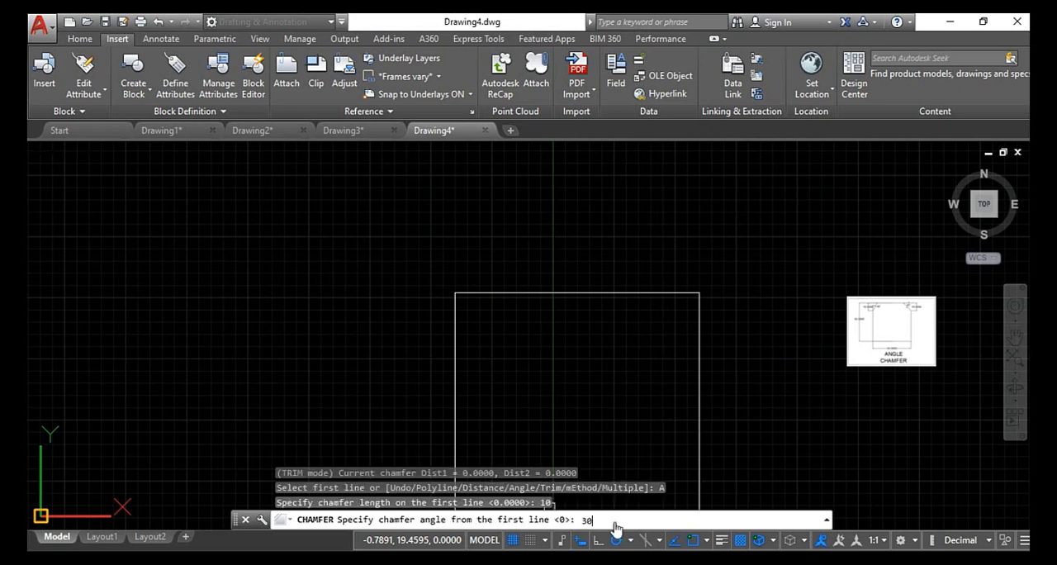
key(Return)
click(454, 328)
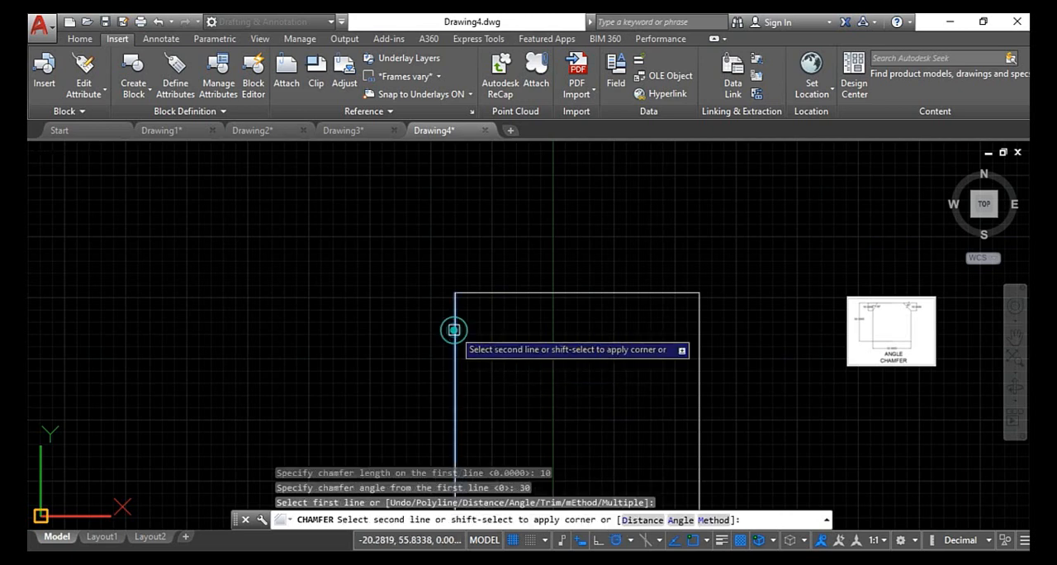
click(476, 295)
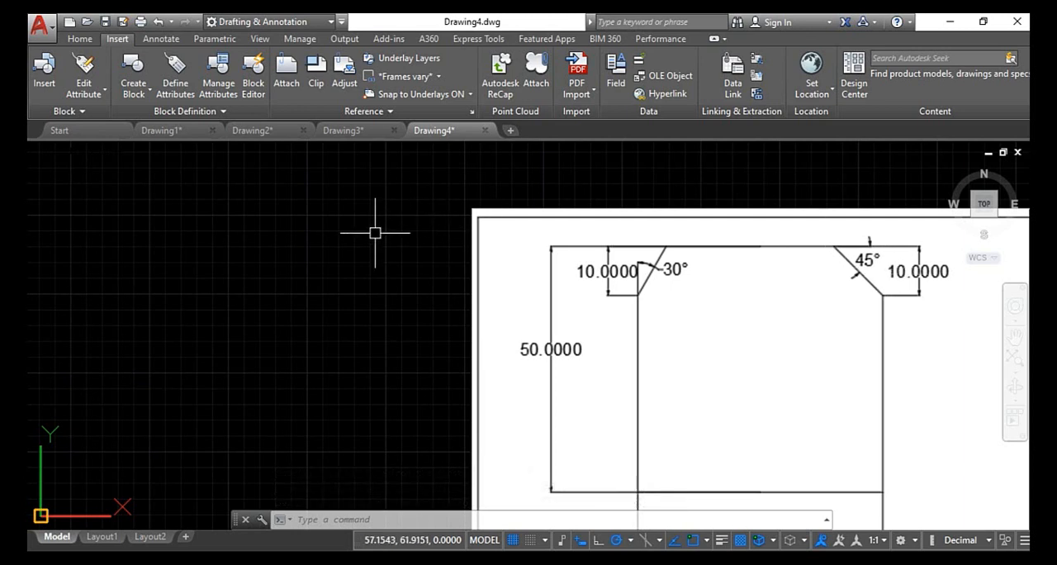
- Chamfer the square's upper-right corner by the Angle option with length 10 and angle 45, selecting the top side first and the right side second
click(83, 39)
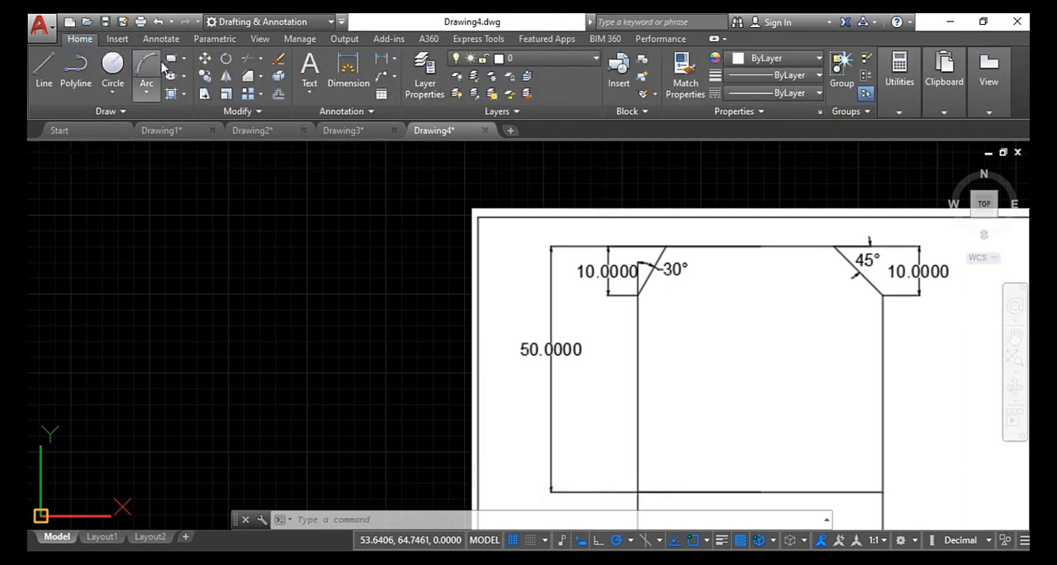
click(249, 85)
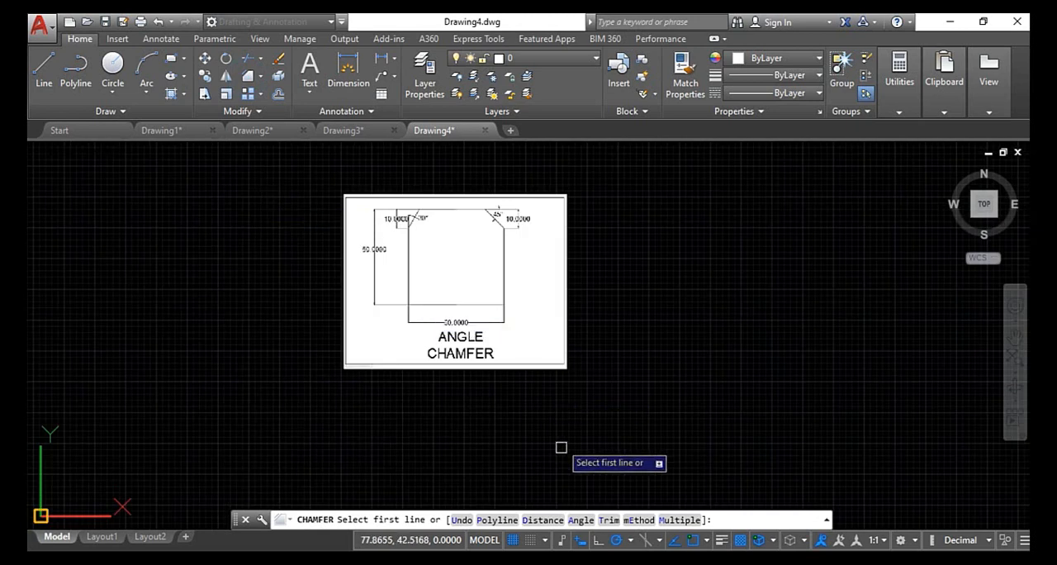
click(580, 521)
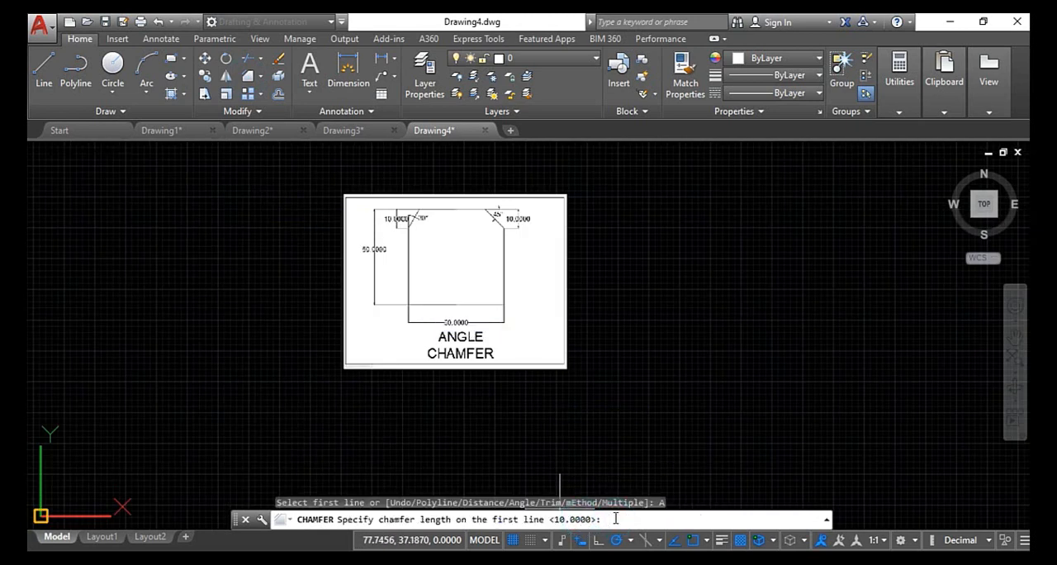
key(Return)
text(45)
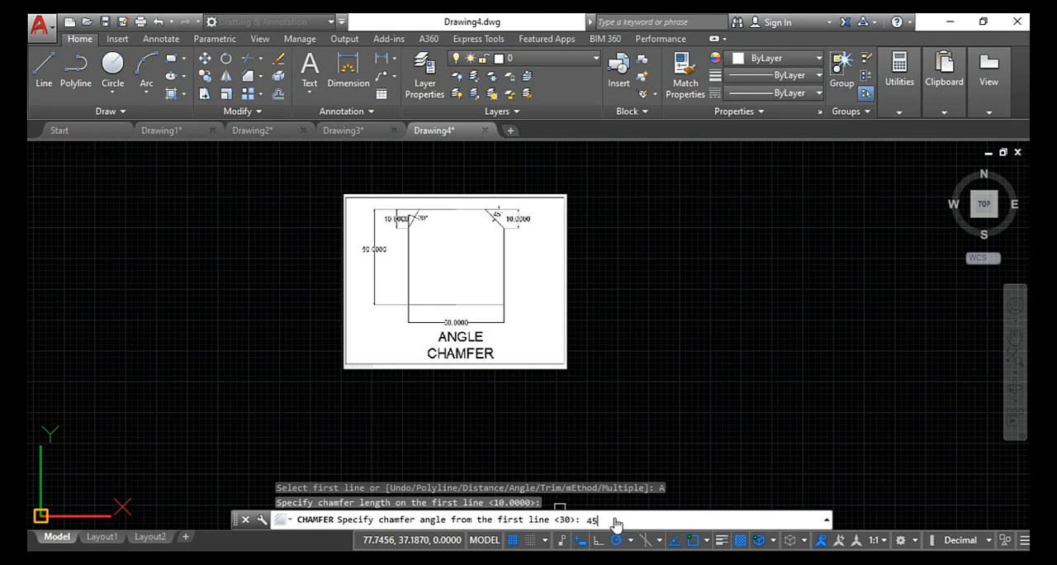
key(Return)
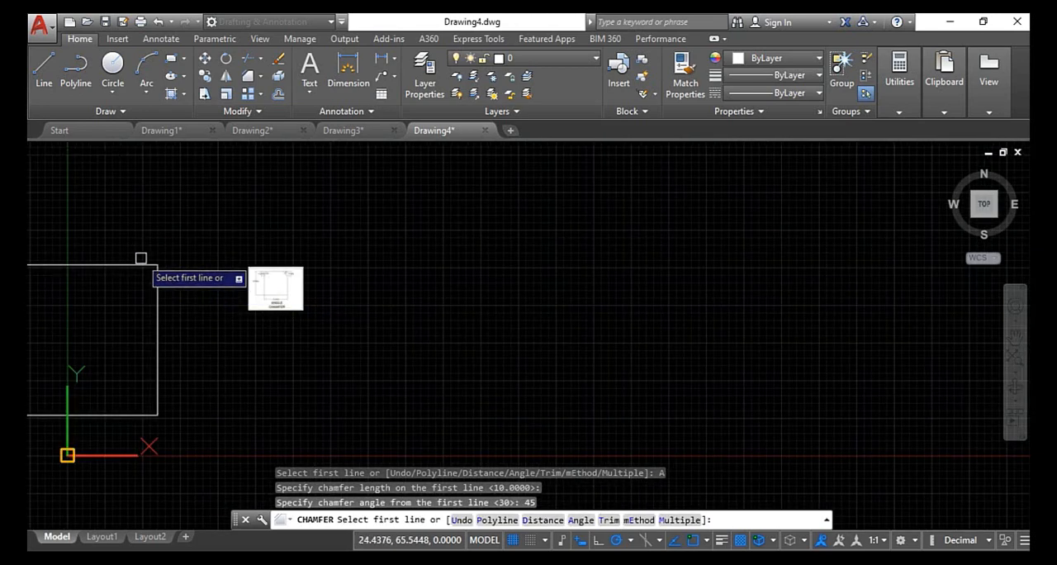
click(134, 265)
click(154, 287)
scroll(149, 289, up, 3)
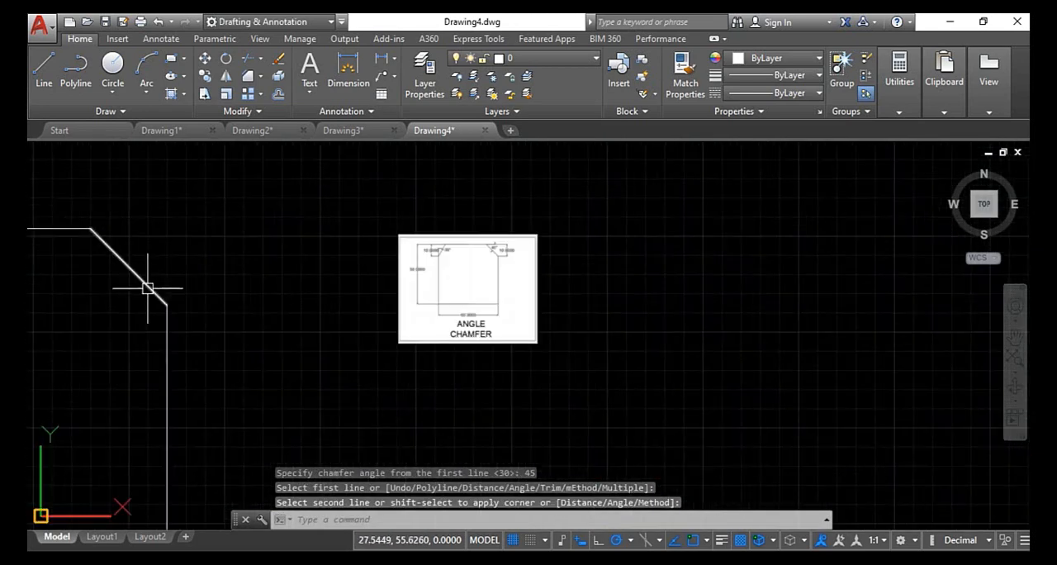
scroll(224, 236, down, 5)
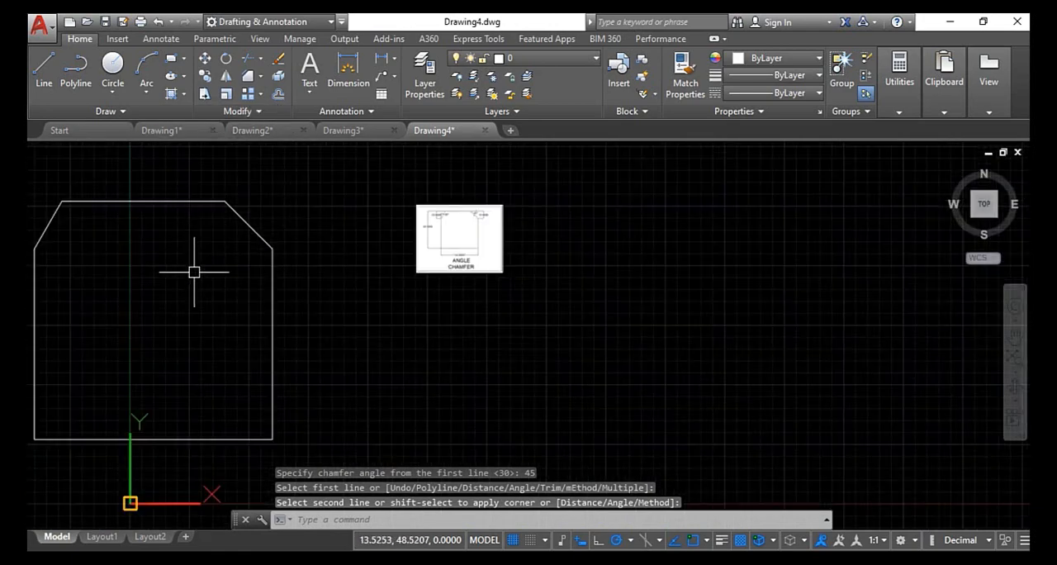
scroll(295, 272, down, 3)
scroll(294, 264, down, 5)
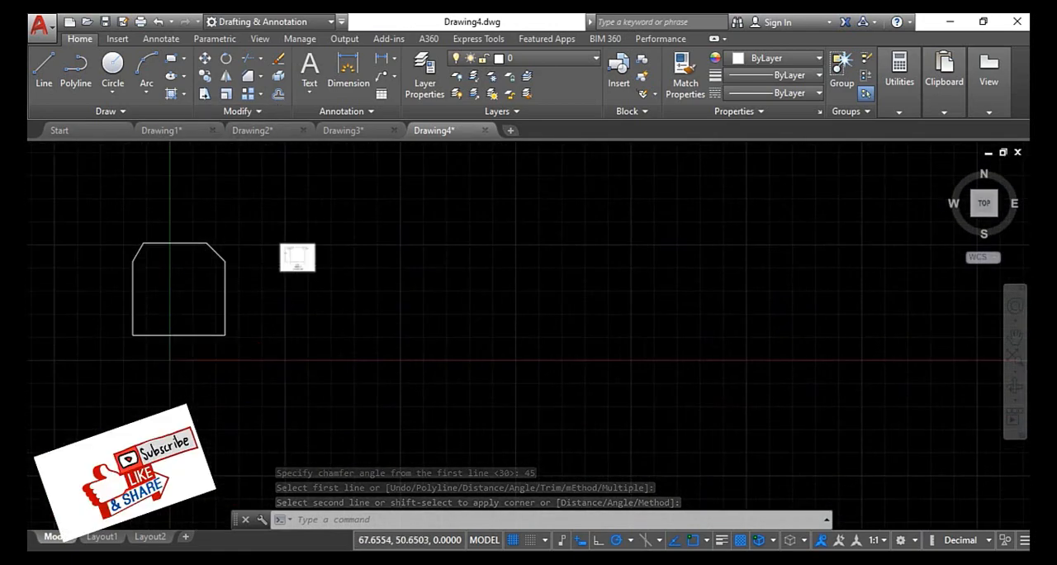
scroll(295, 268, up, 5)
scroll(293, 270, down, 5)
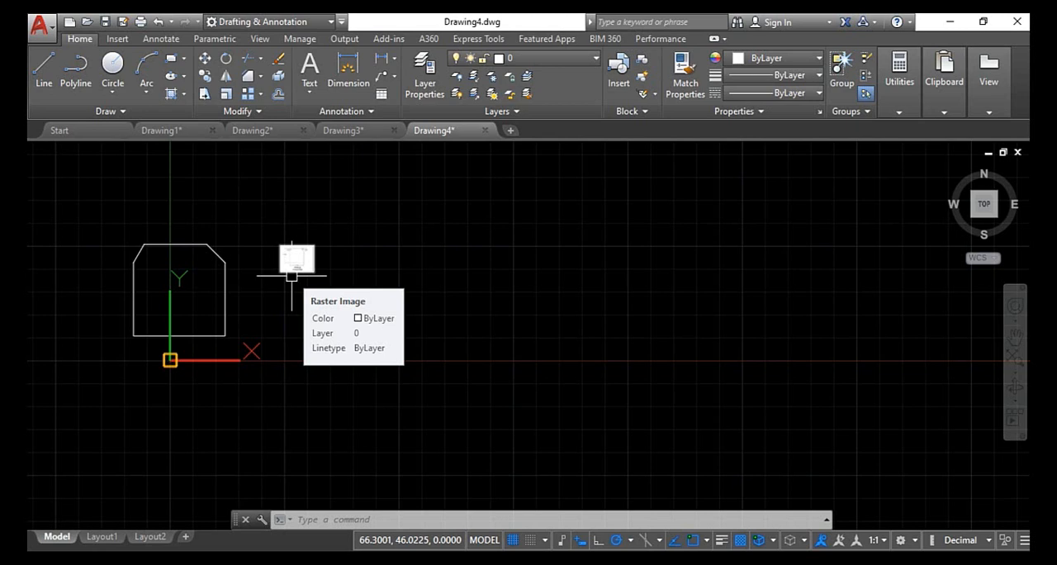
key(Escape)
key(Escape)
key(Escape)
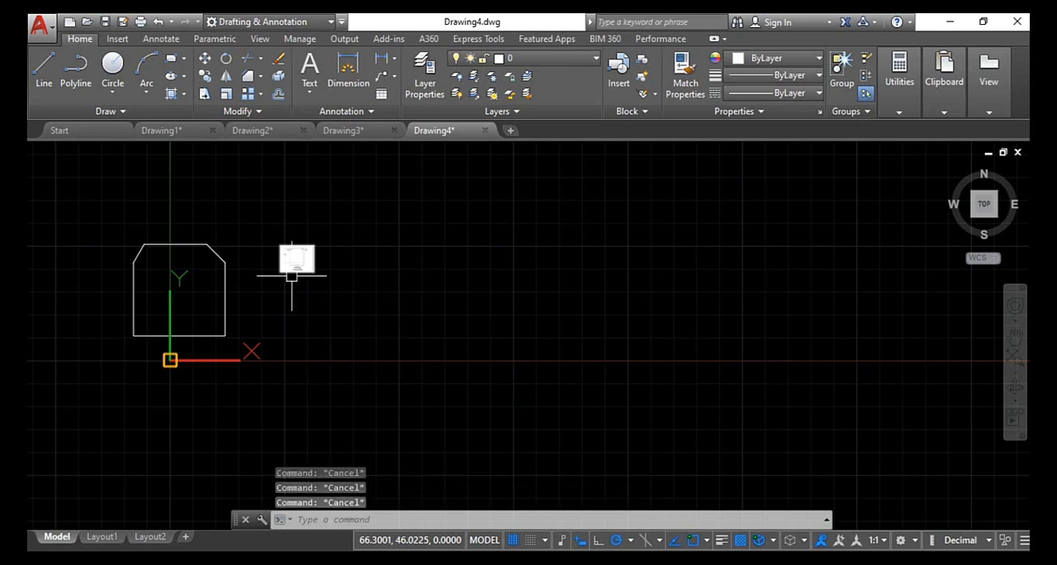